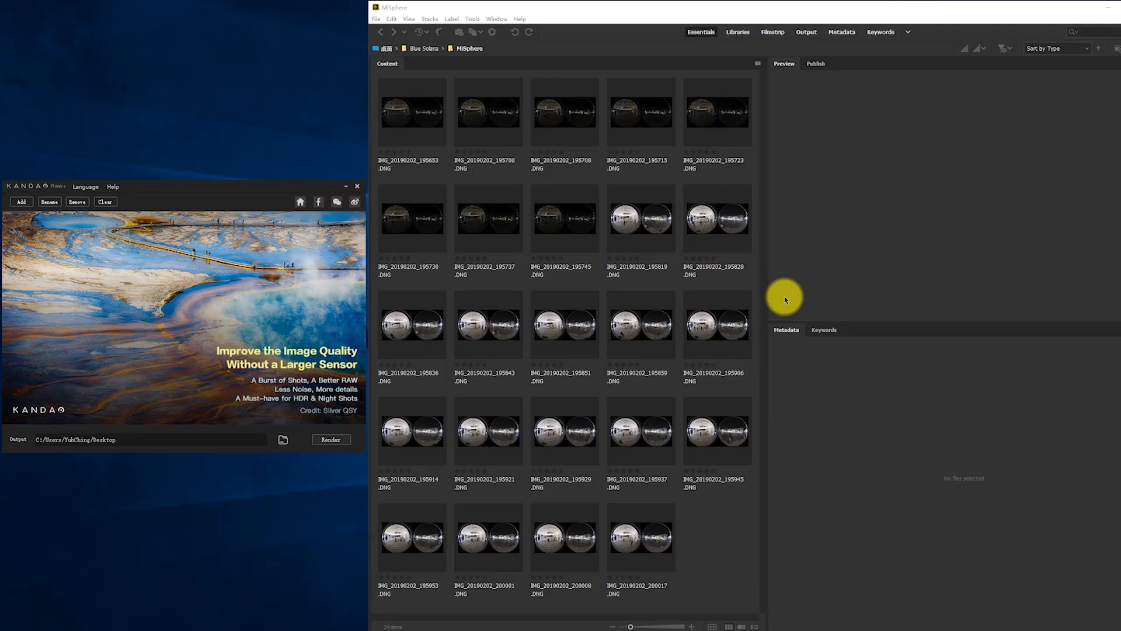
Review the dark burst (195653–195745) and bright burst (195819–200017), and magnify IMG_20190202_195819.DNG in the preview.
left_click(429, 120)
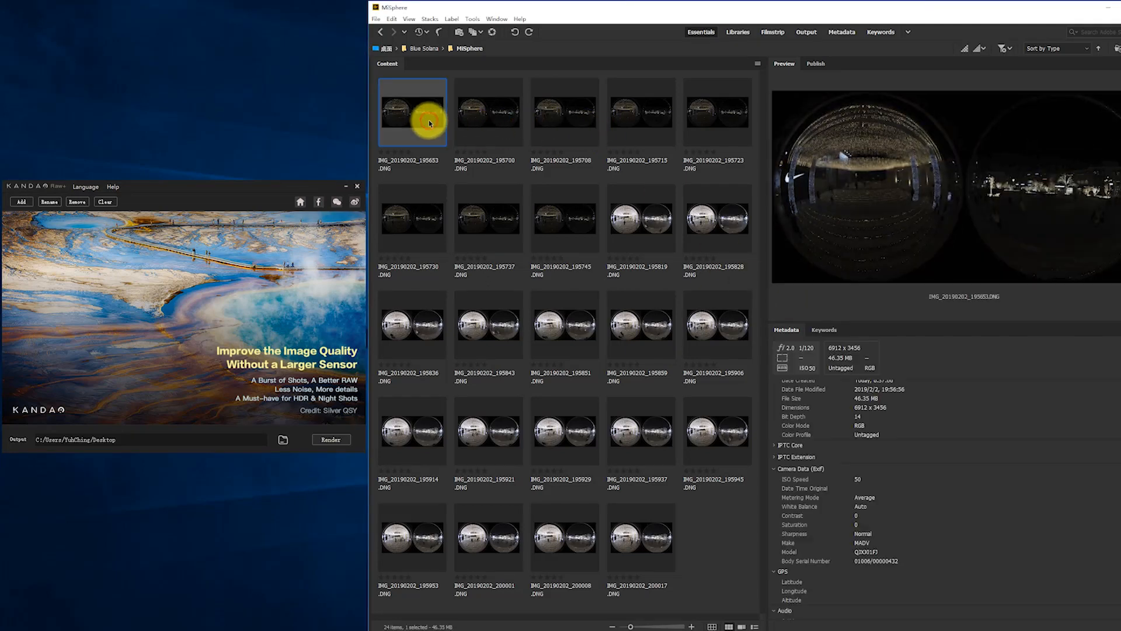
left_click(578, 217, "shift")
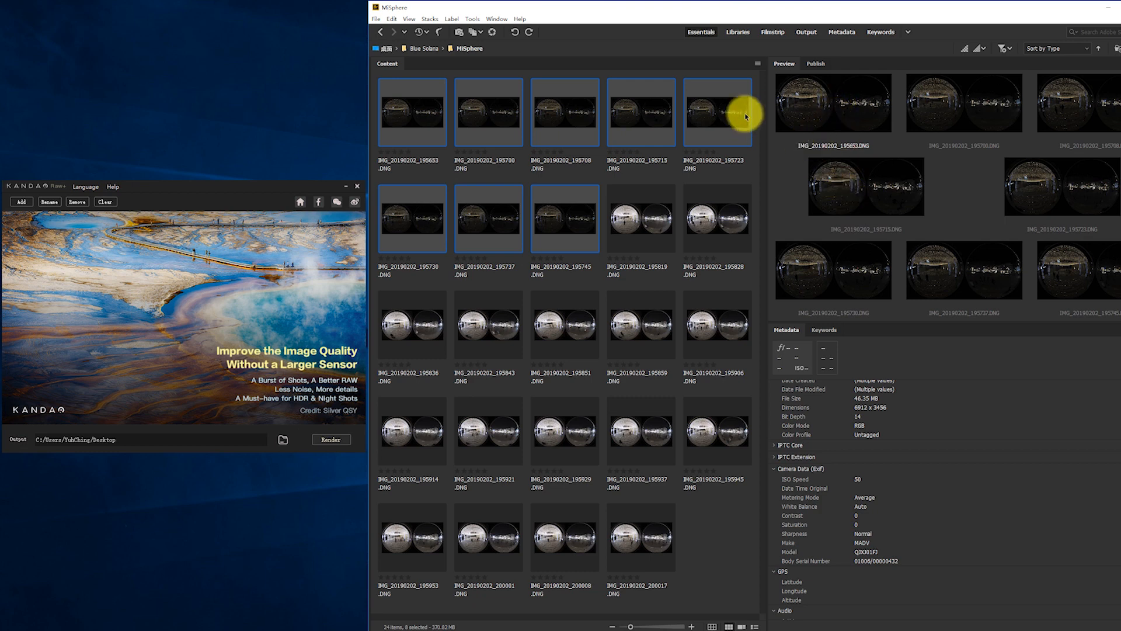
left_click(723, 116)
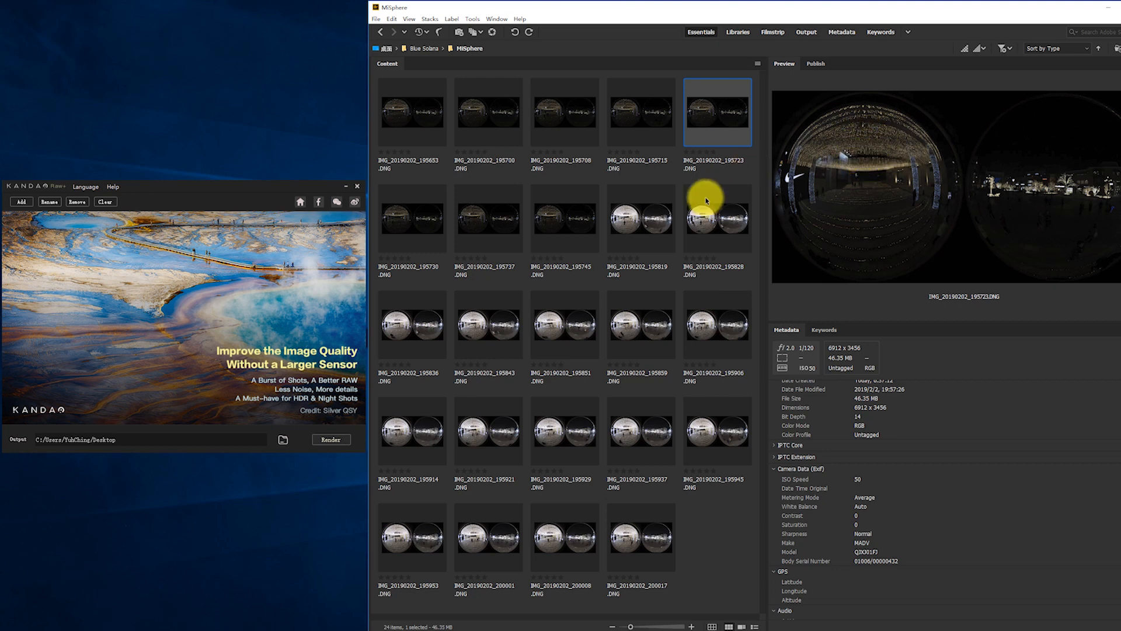
left_click(643, 219)
left_click(651, 554, "shift")
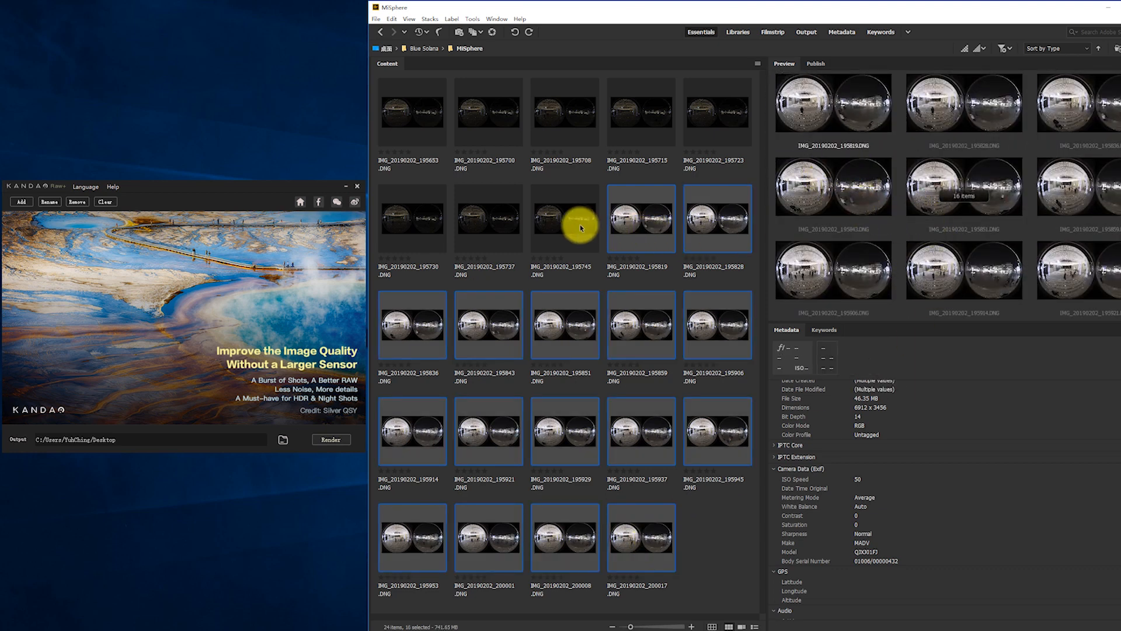
left_click_drag(653, 220, 653, 221)
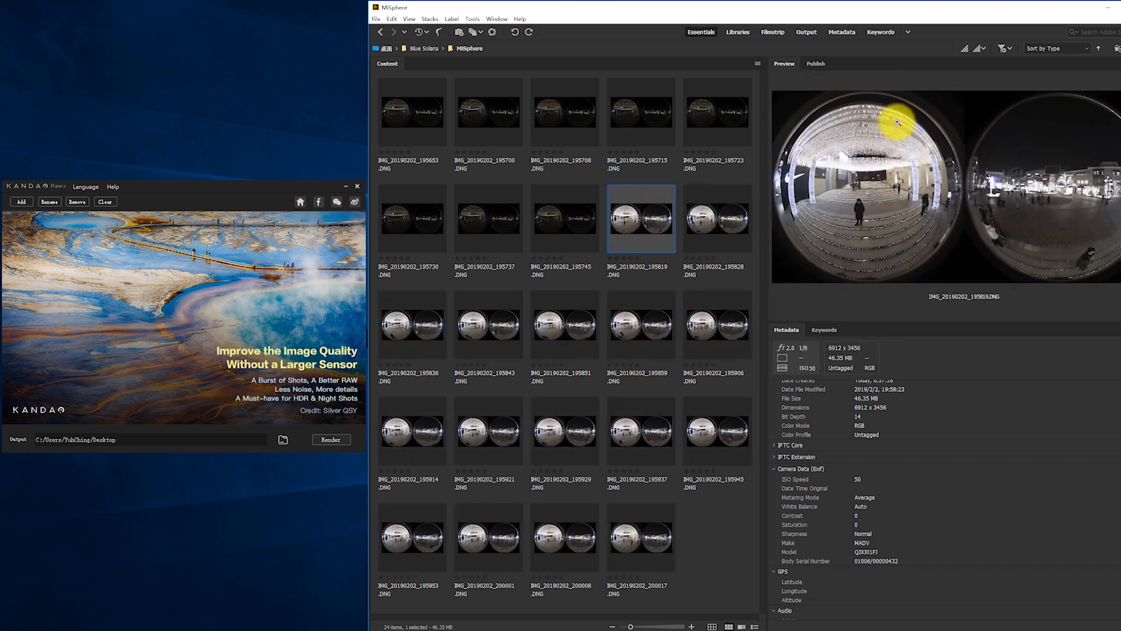
left_click(895, 198)
left_click(895, 198)
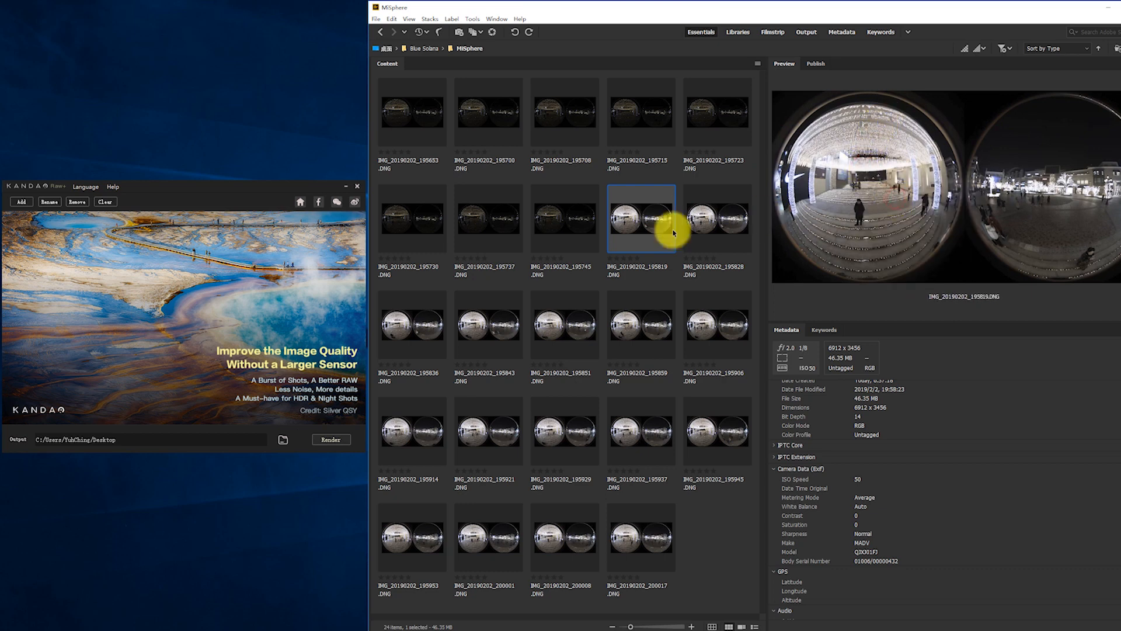
Add the eight dark DNG files, IMG_20190202_195653 through 195745, to Kandao Raw+ as one task.
left_click(421, 129)
left_click(558, 214, "shift")
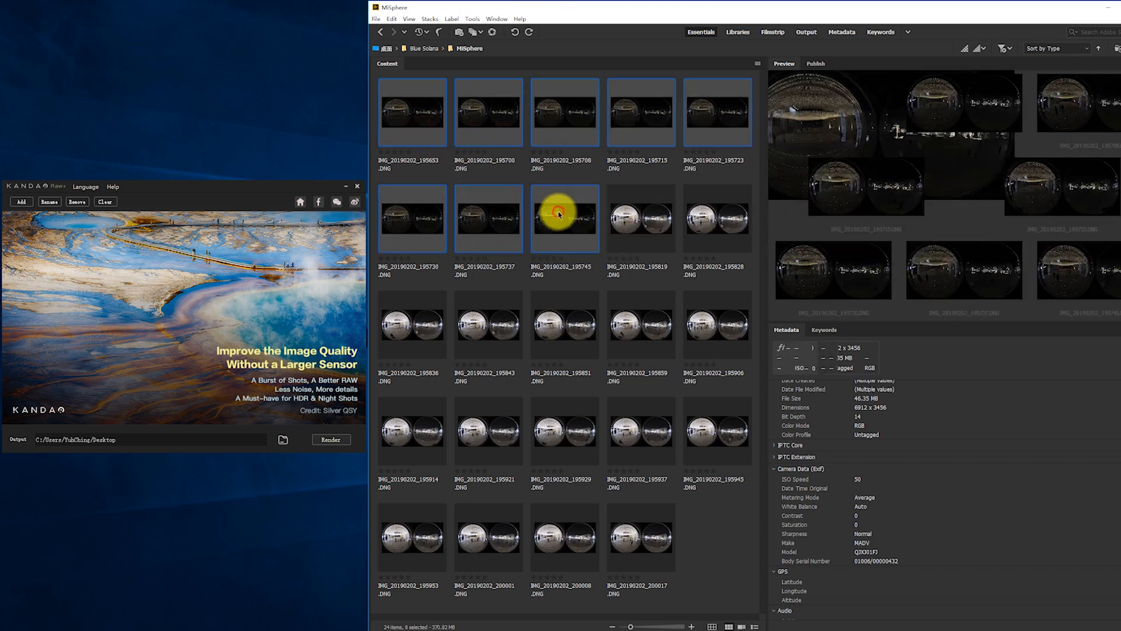
left_click_drag(407, 119, 218, 286)
Add the sixteen bright DNG files, IMG_20190202_195819 through 200017, to Kandao Raw+ as a second task.
left_click(656, 218)
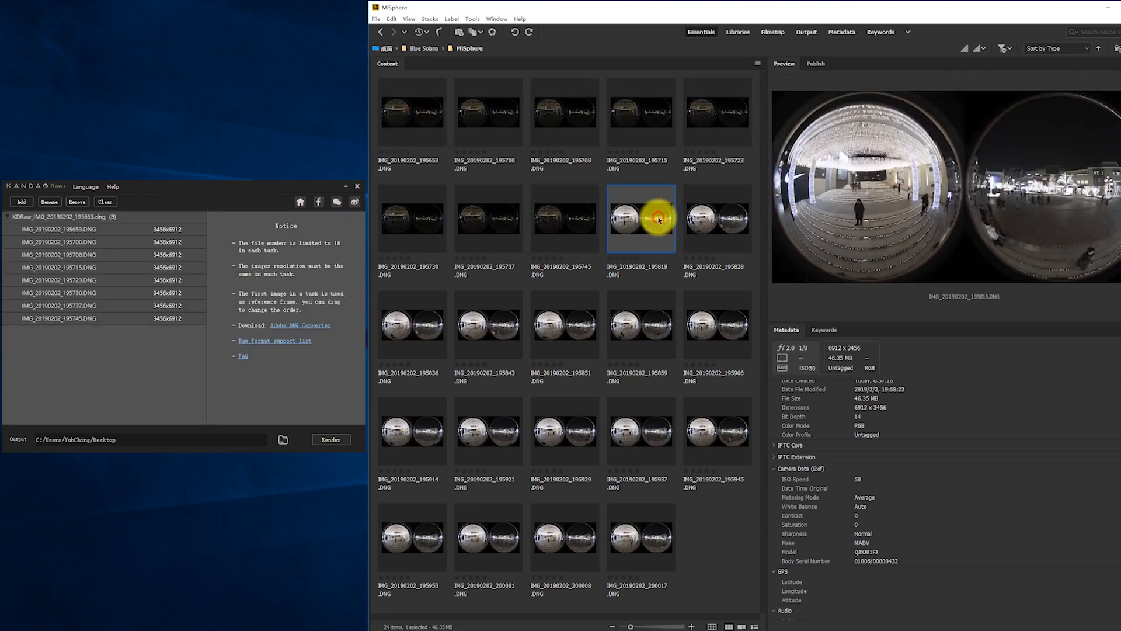
left_click(642, 542, "shift")
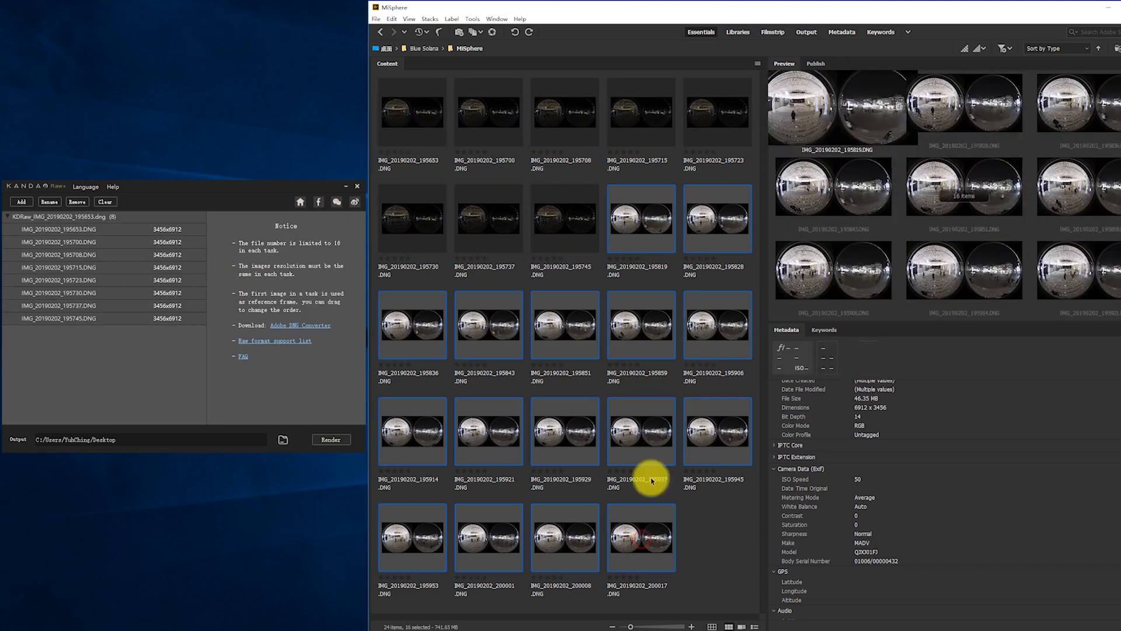
left_click_drag(648, 219, 150, 376)
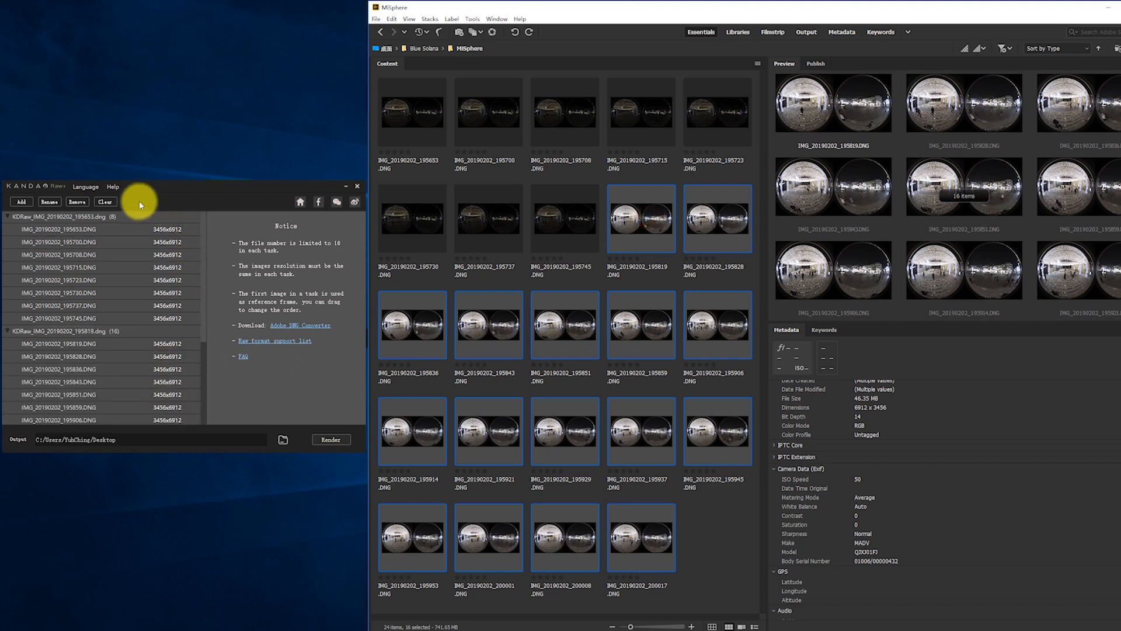
Examine the two Raw+ tasks by collapsing and expanding their file lists and checking the first dark frame.
left_click(8, 217)
left_click(7, 230)
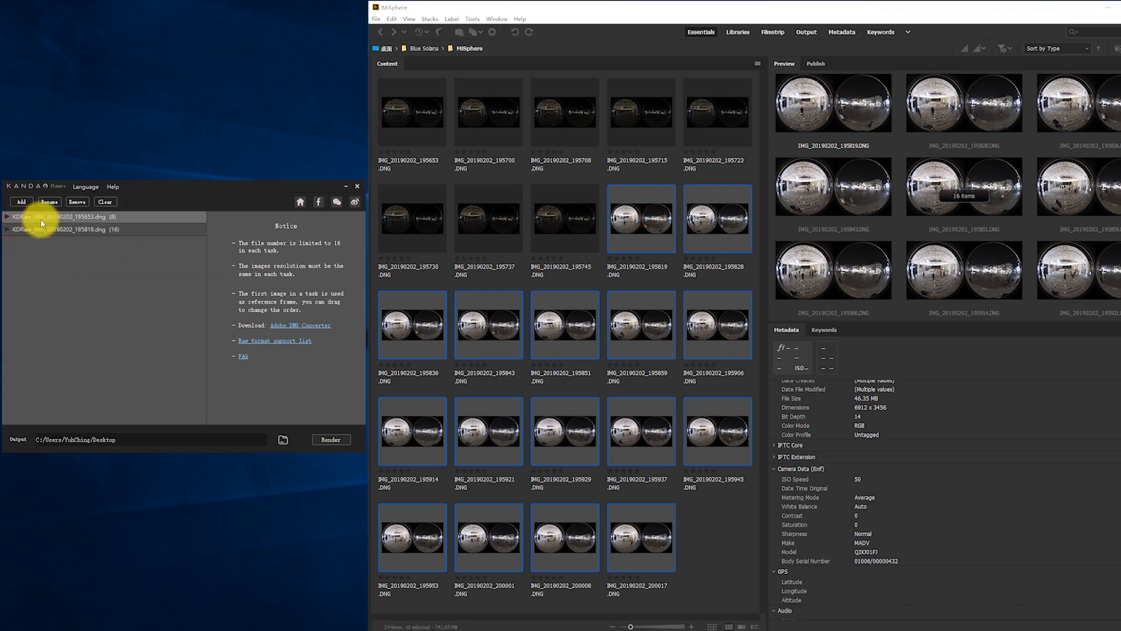
left_click(82, 217)
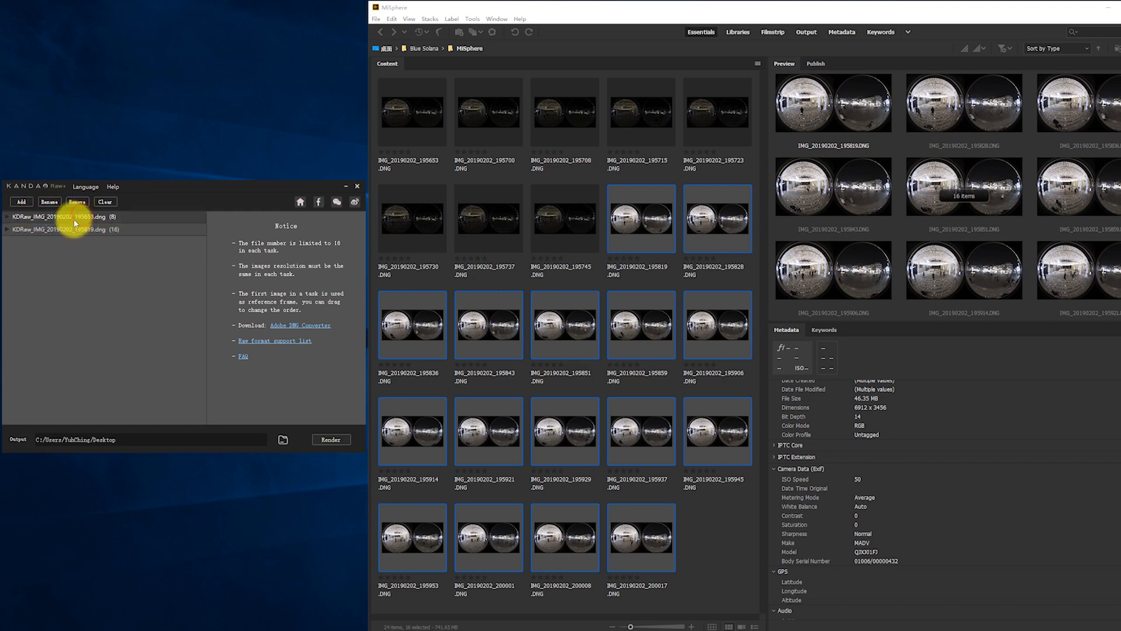
left_click(45, 230)
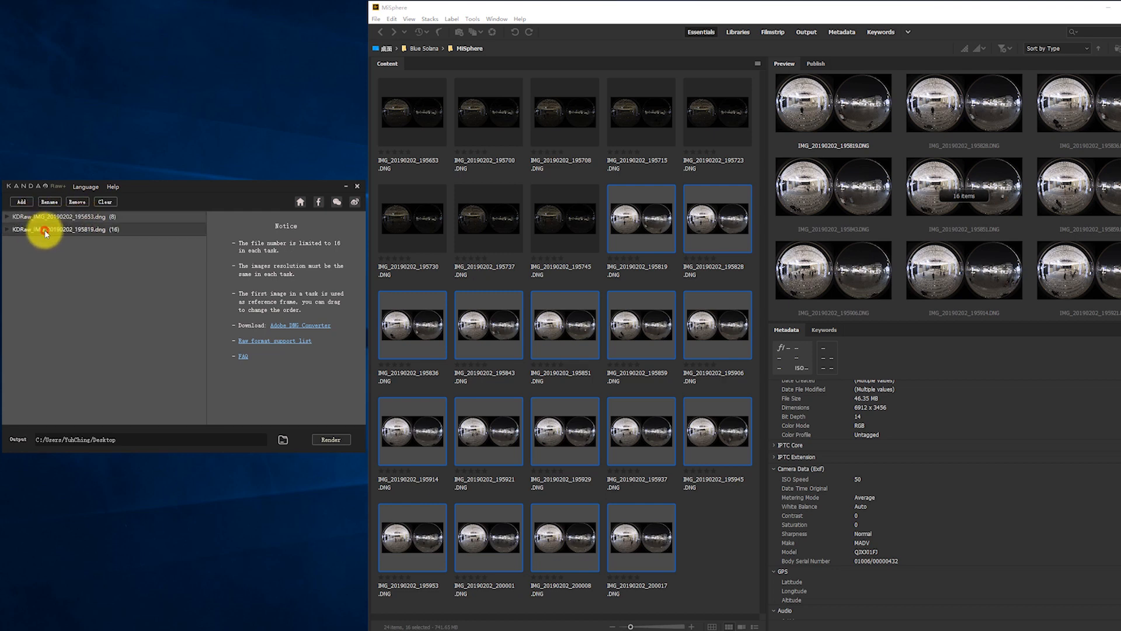
left_click(8, 230)
left_click(7, 217)
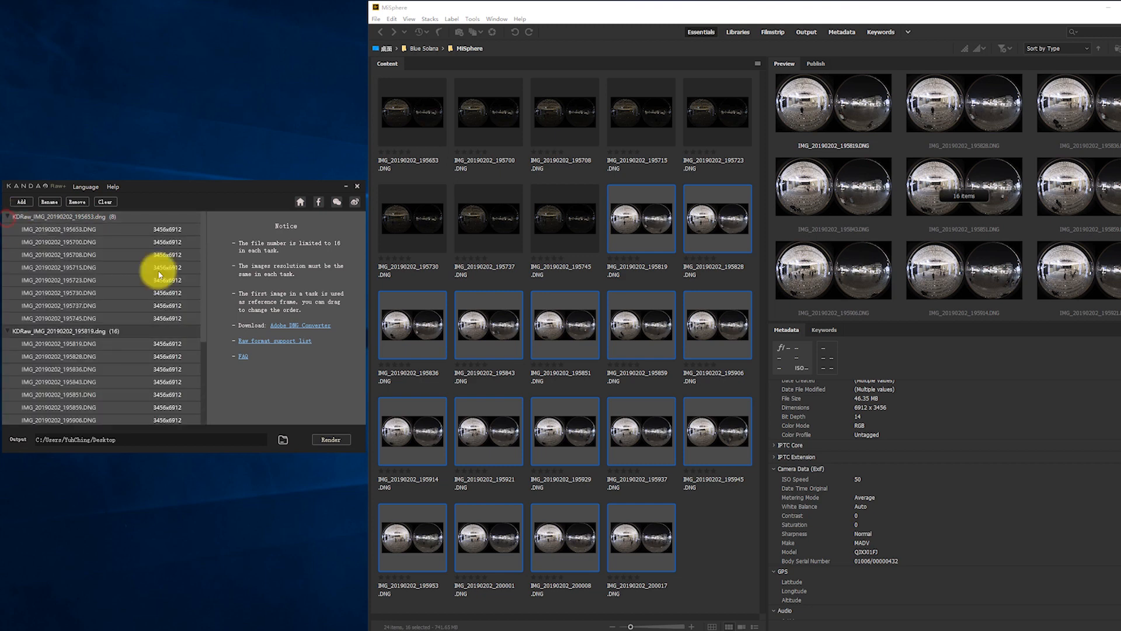
left_click(76, 234)
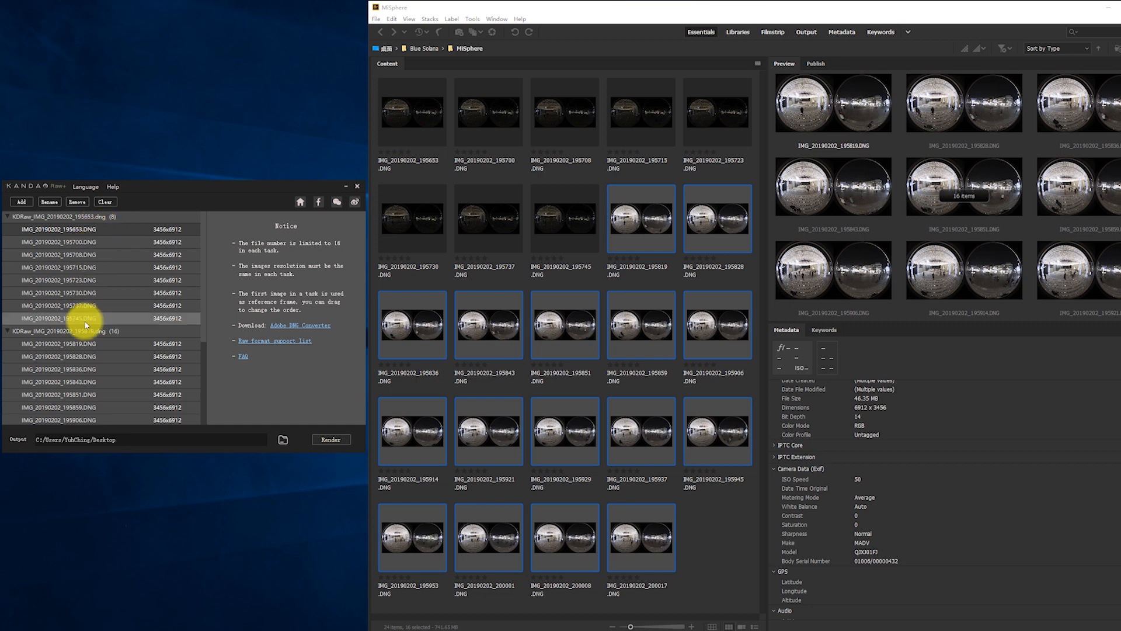
left_click(89, 224)
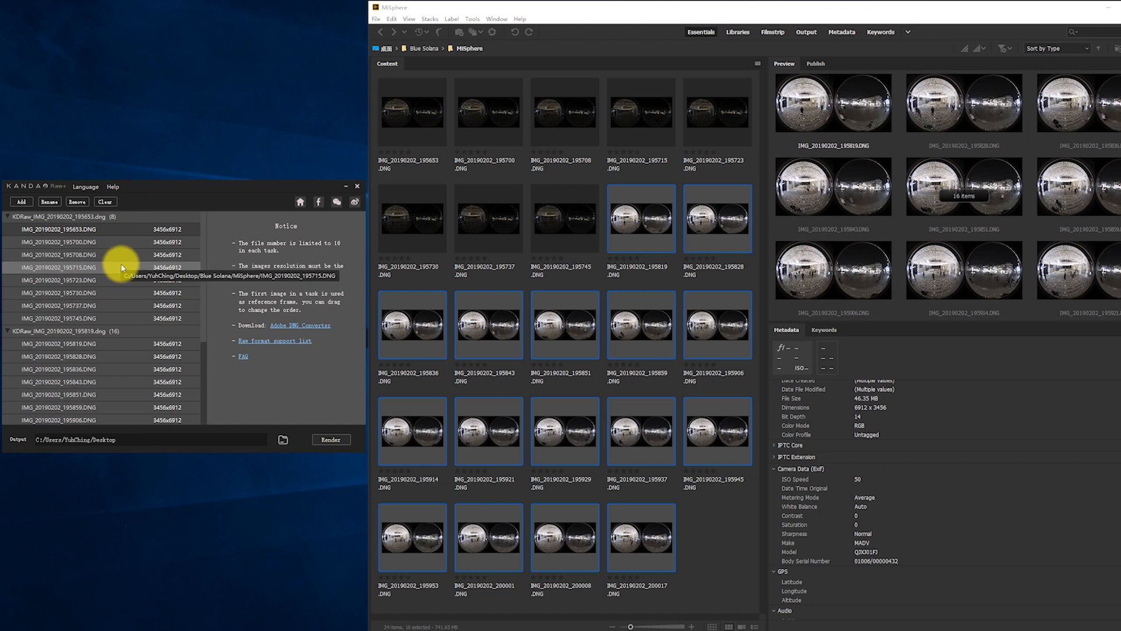
In Bridge, compare dark frames 195700, 195708 and 195715, and check the detail of 195715 at 100%.
left_click_drag(160, 189, 163, 193)
left_click(485, 113)
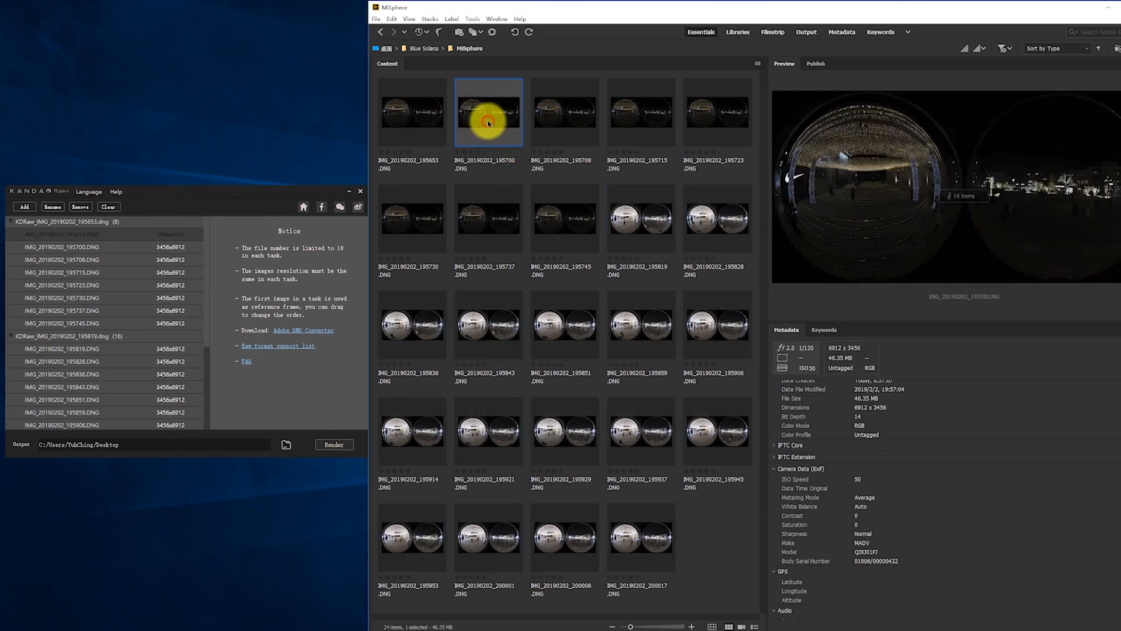
left_click(555, 113)
left_click(633, 114)
left_click(545, 111)
left_click(638, 117)
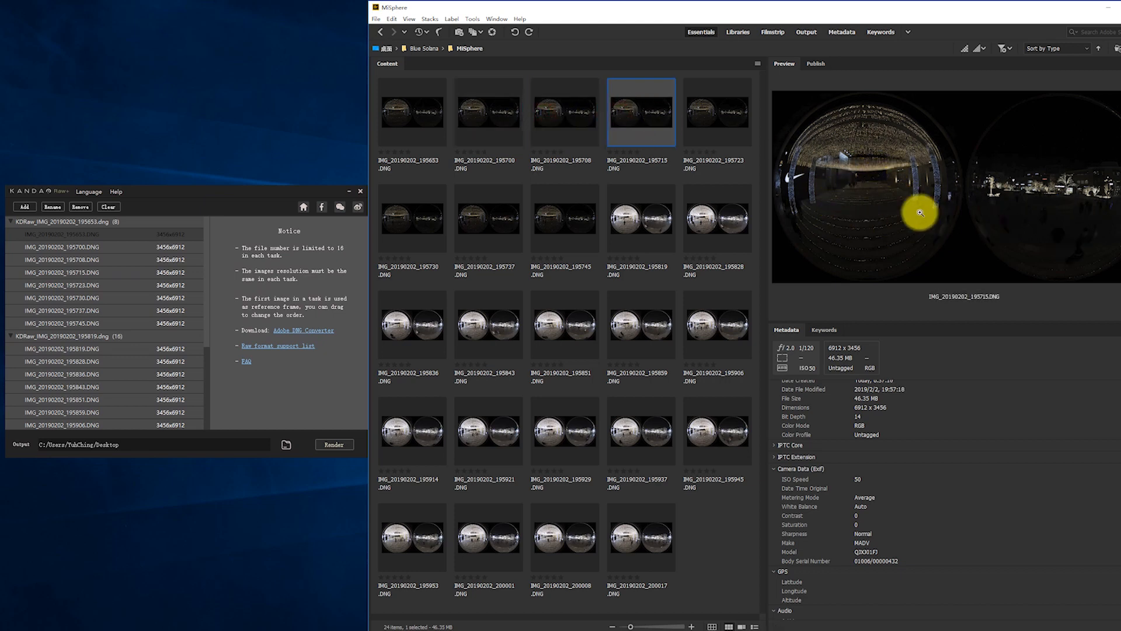
left_click(867, 163)
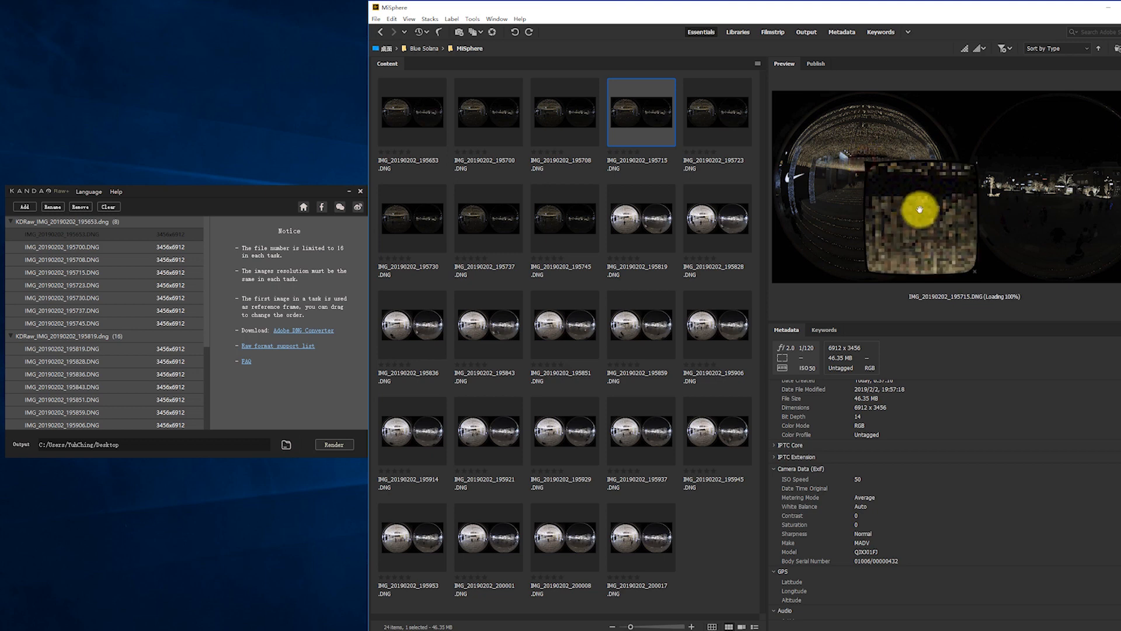
left_click(919, 211)
In Raw+, make IMG_20190202_195715.DNG the first file of the dark task and collapse that task.
left_click(89, 274)
left_click_drag(81, 273, 92, 225)
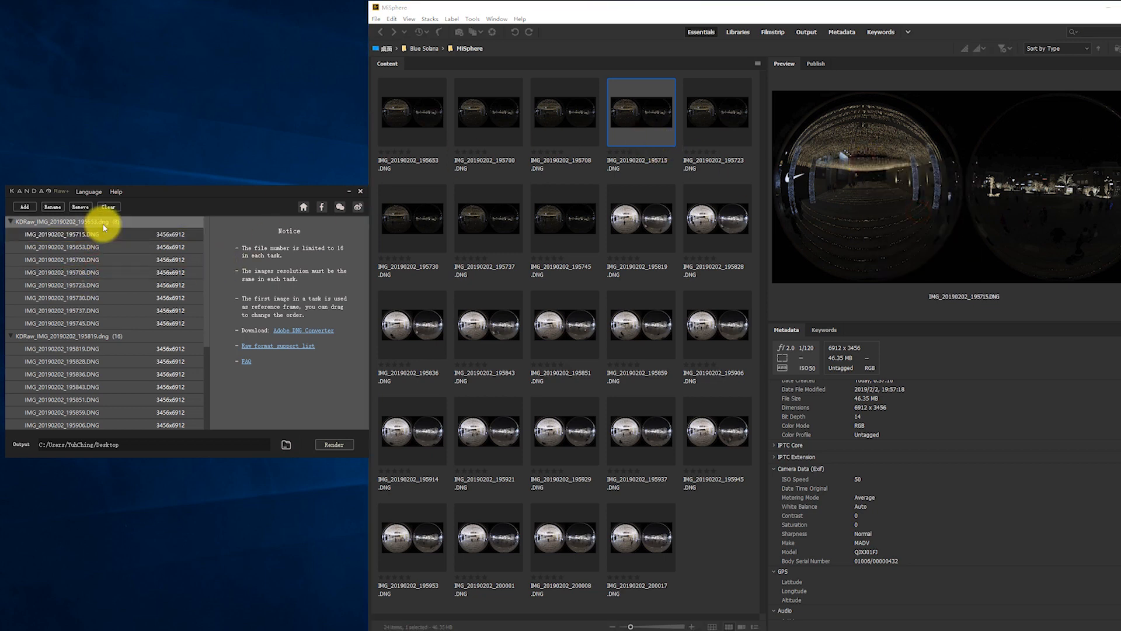
left_click(12, 221)
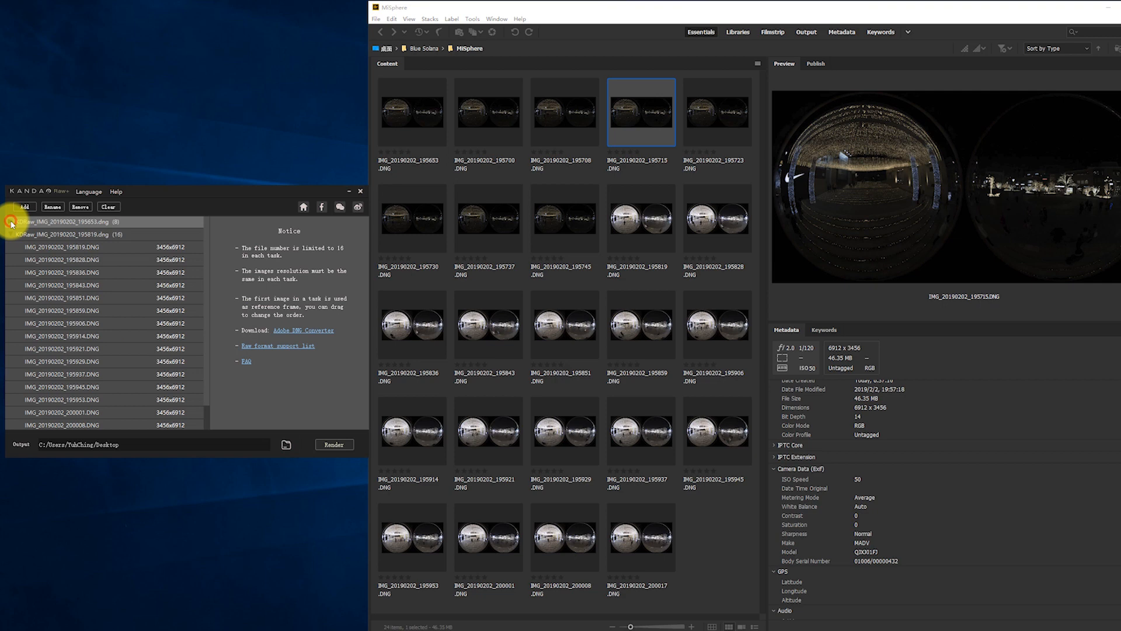
In Bridge, preview the bright frames from 195819 onward and check the standing person in 195914 at 100%.
left_click(645, 213)
key("Right")
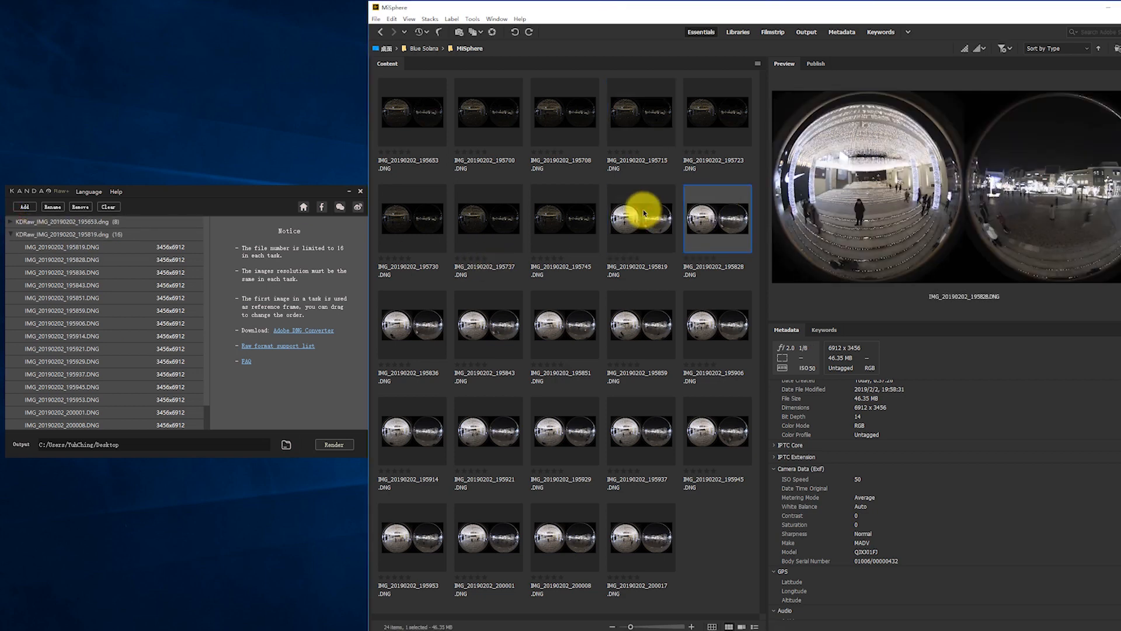
key("Right")
key("Right")
key("Right")
key("Right")
key("Right")
key("Right")
key("Right")
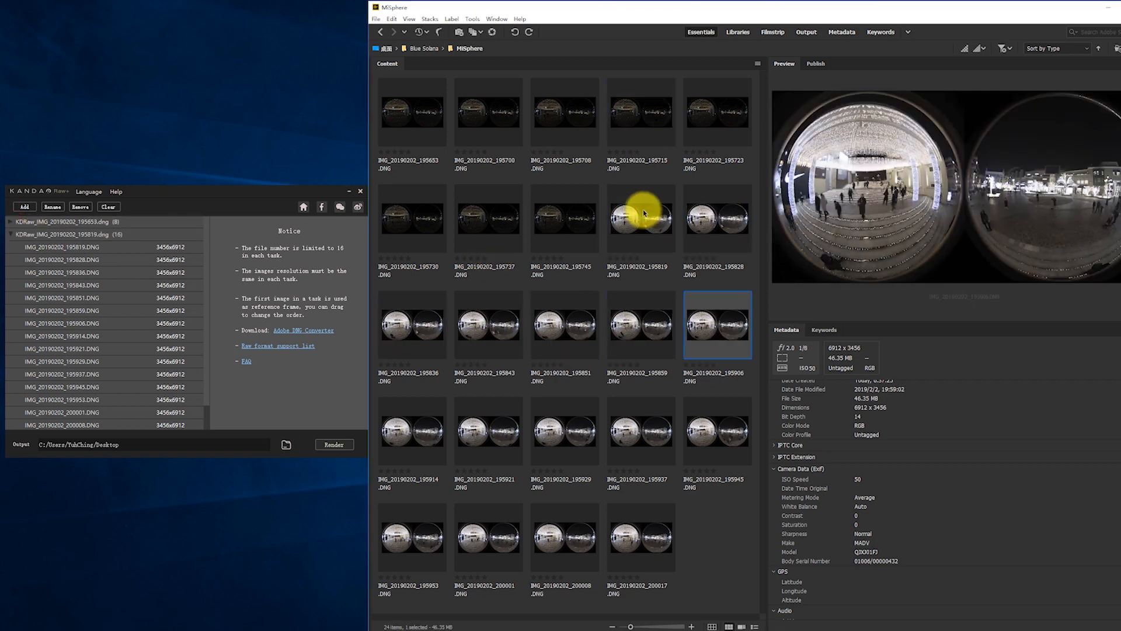
key("Left")
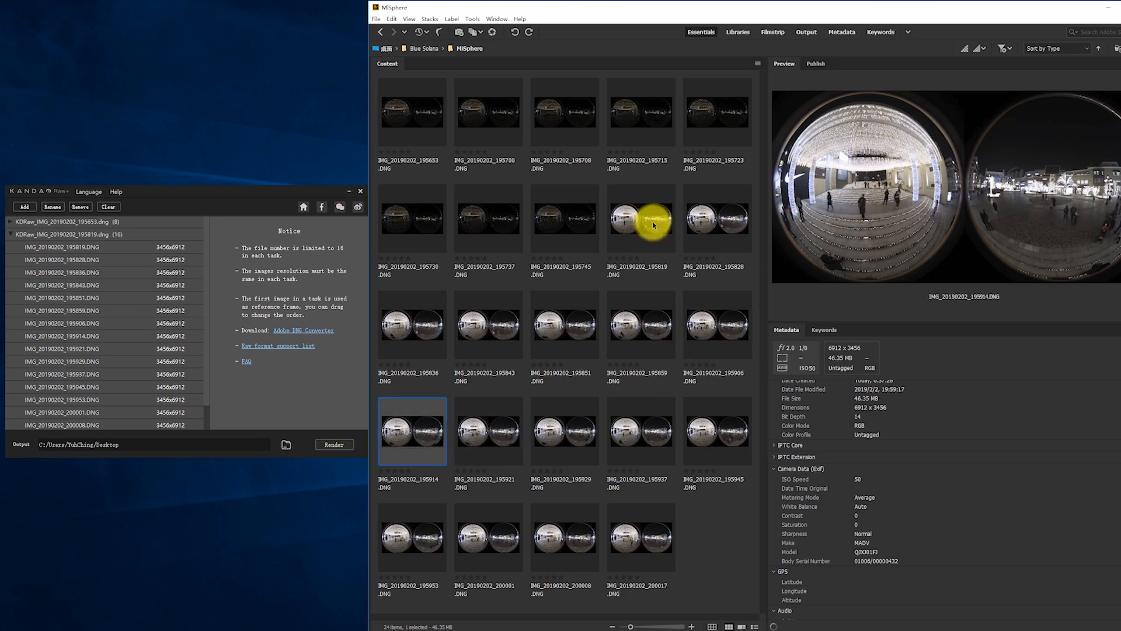
left_click(872, 209)
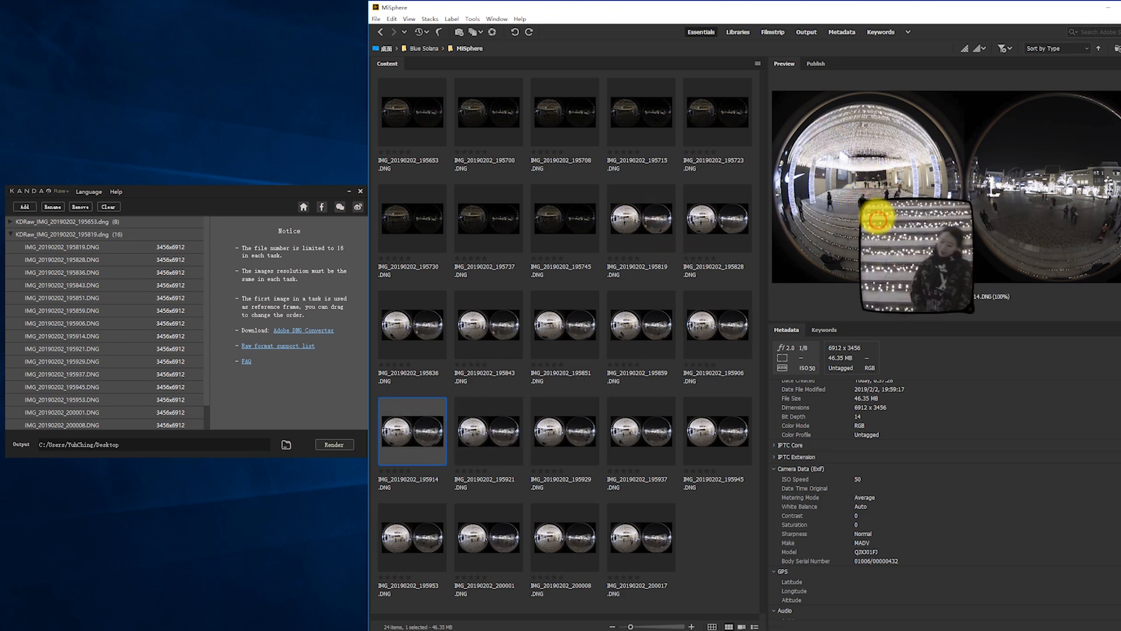
left_click(876, 217)
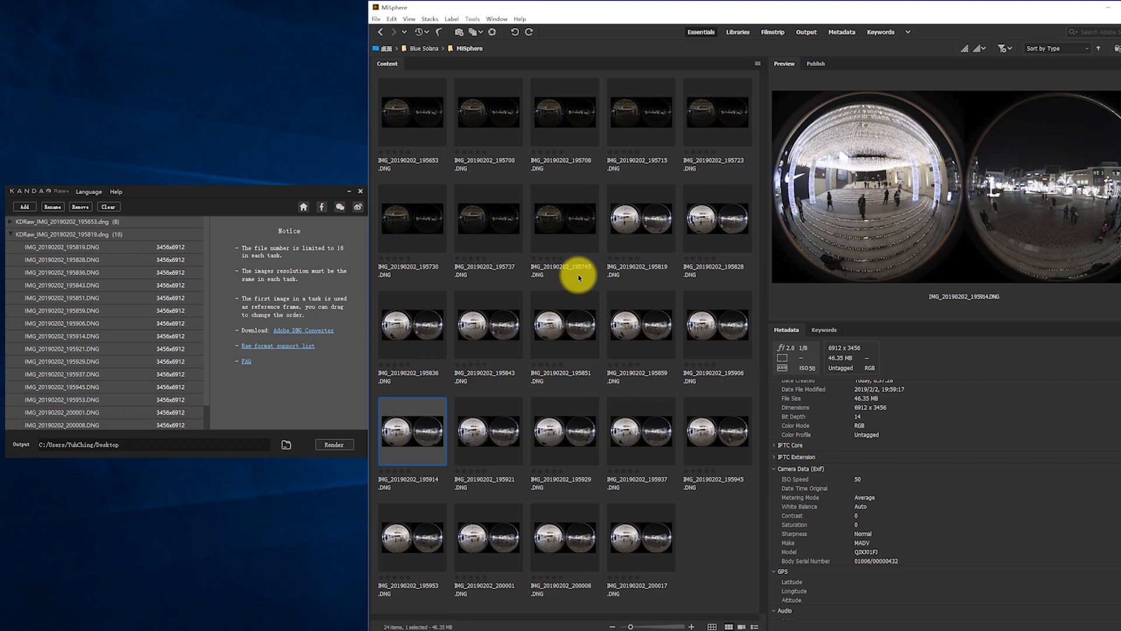
Compare bright frame 195914 with its neighbouring frames to choose the reference image.
key("Right")
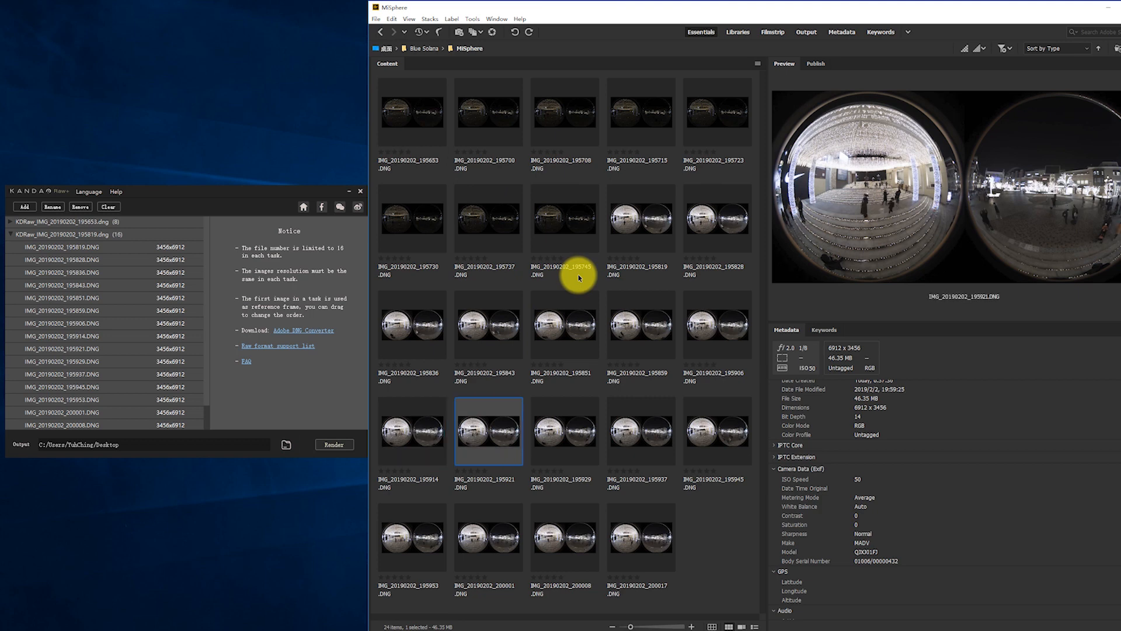
key("Left")
key("Left")
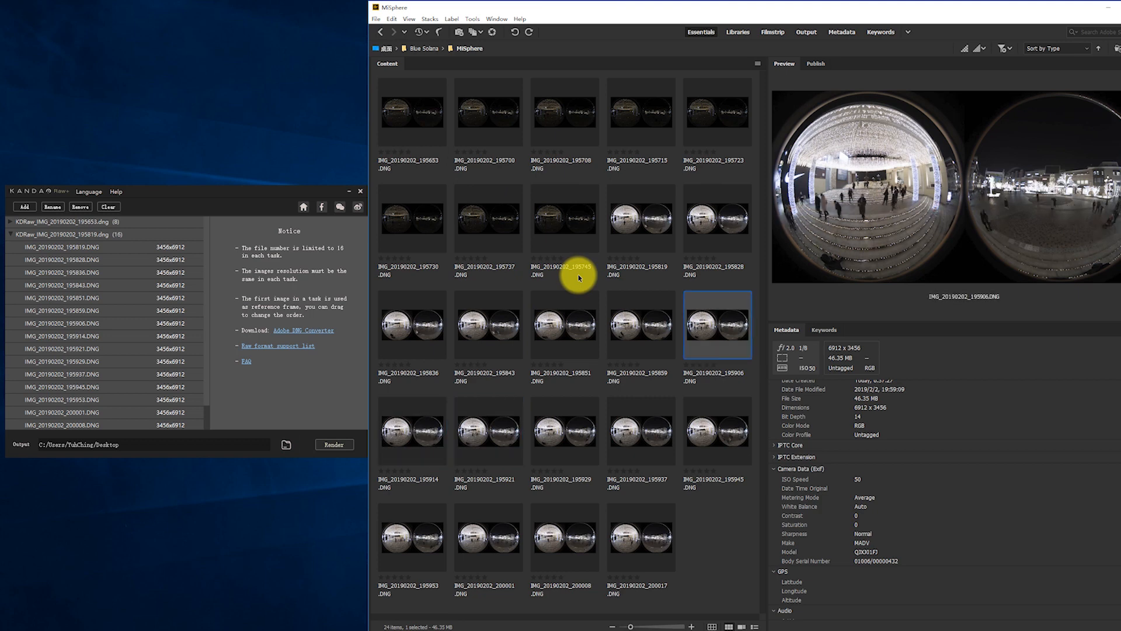
key("Left")
key("Up")
key("Down")
key("Left")
key("Up")
key("Down")
key("Right")
key("Left")
key("Left")
key("Right")
key("Right")
key("Right")
key("Right")
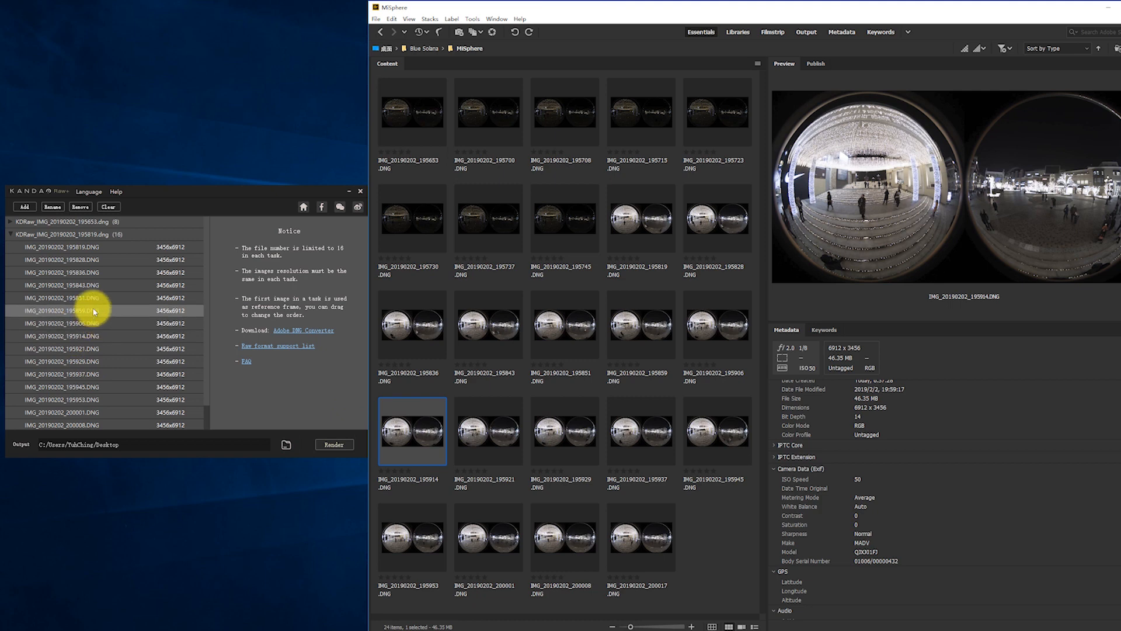
In Raw+, make IMG_20190202_195914.DNG the first file of the bright task and collapse that task.
left_click(96, 339)
left_click_drag(95, 338, 24, 238)
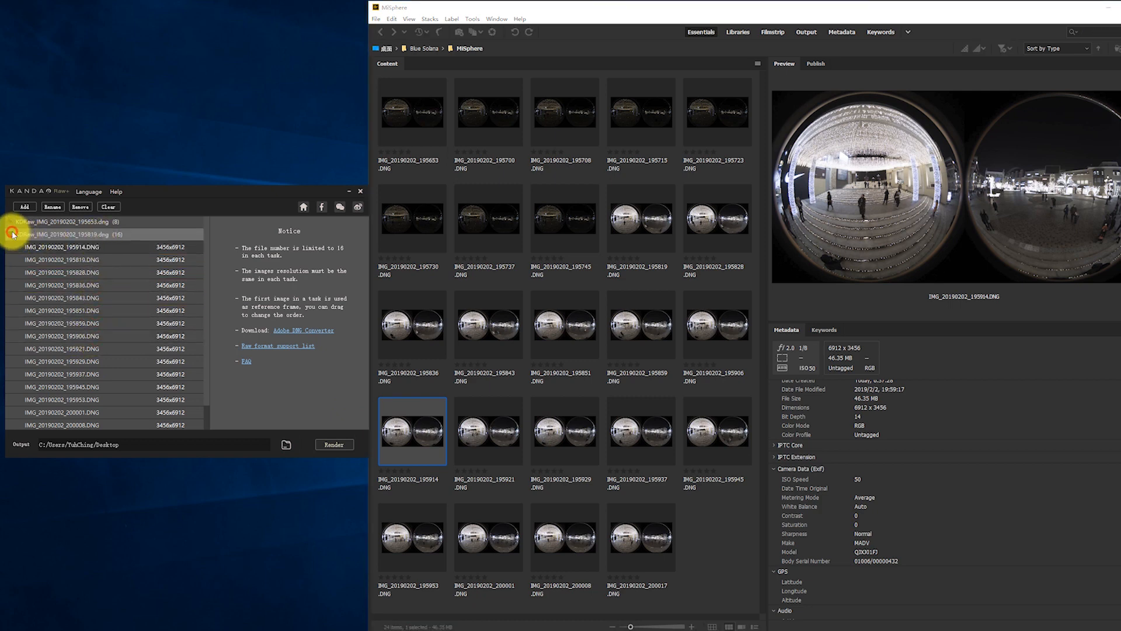
left_click(9, 235)
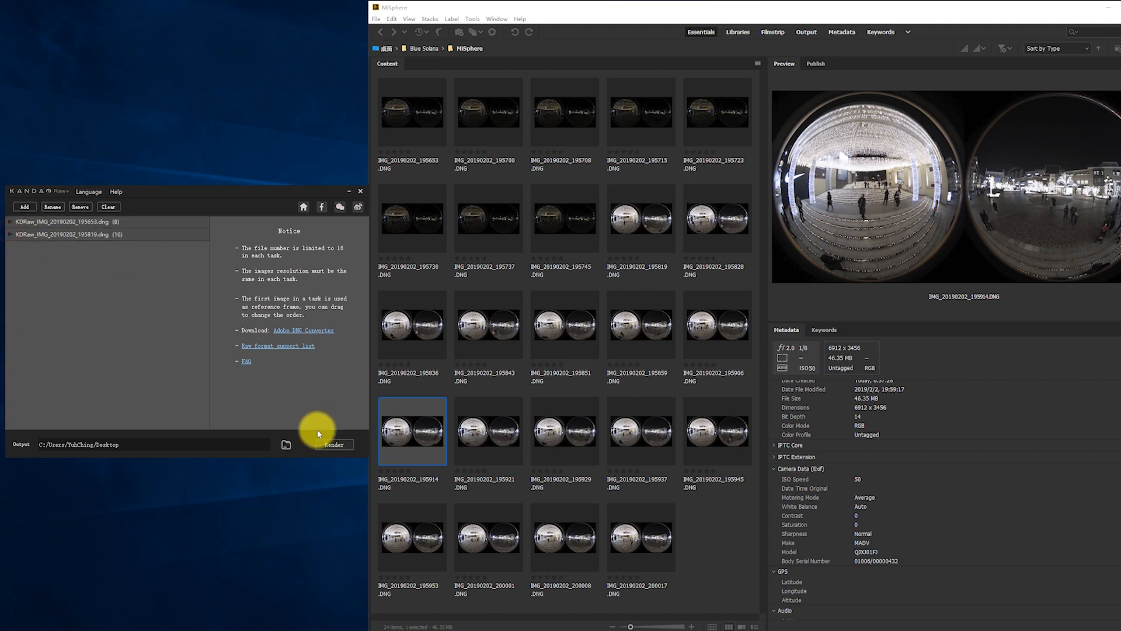
Set the Raw+ output to a KDRaw subfolder of the MiSphere folder, using the path from Bridge, and start rendering.
left_click(527, 49)
key("ctrl+c")
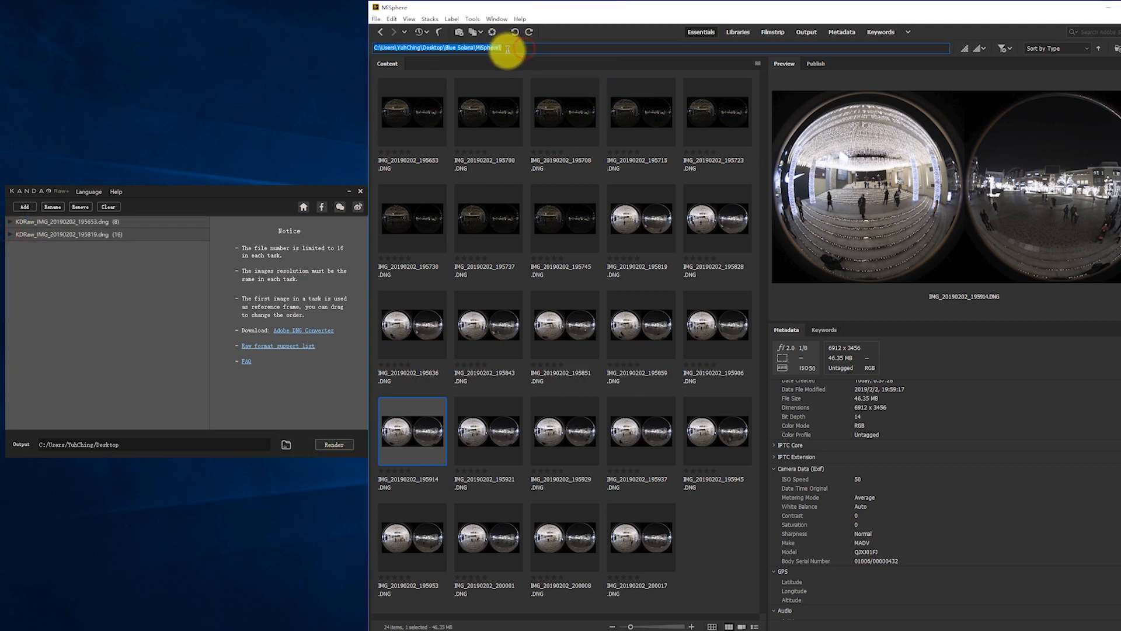
left_click(138, 448)
left_click_drag(150, 445, 1, 434)
key("ctrl+v")
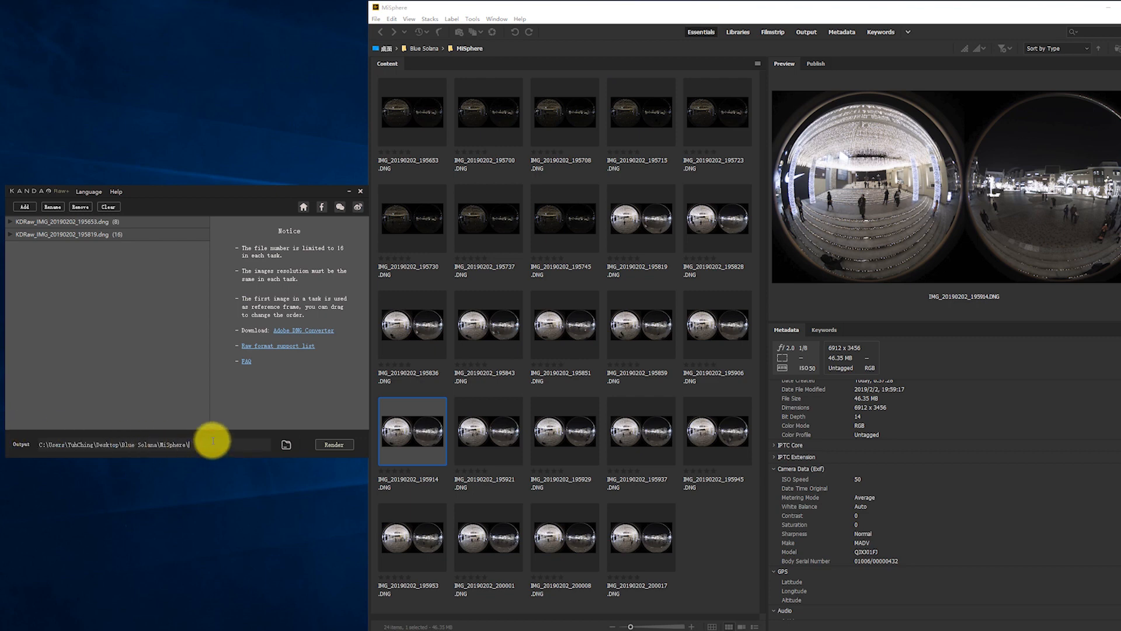
type("KDRaw")
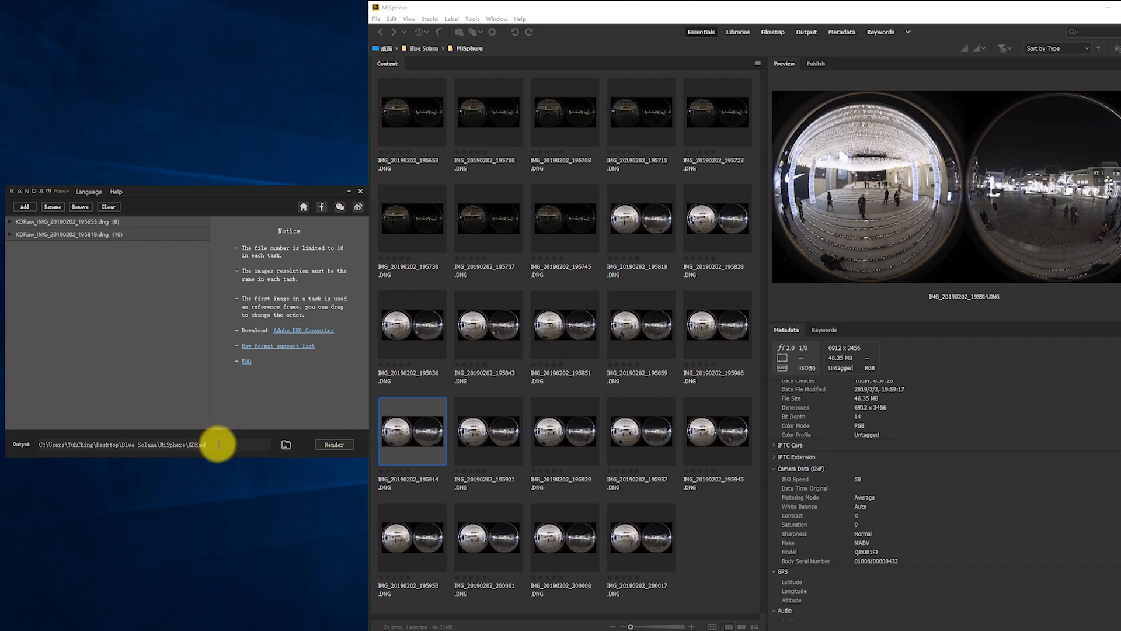
left_click(336, 445)
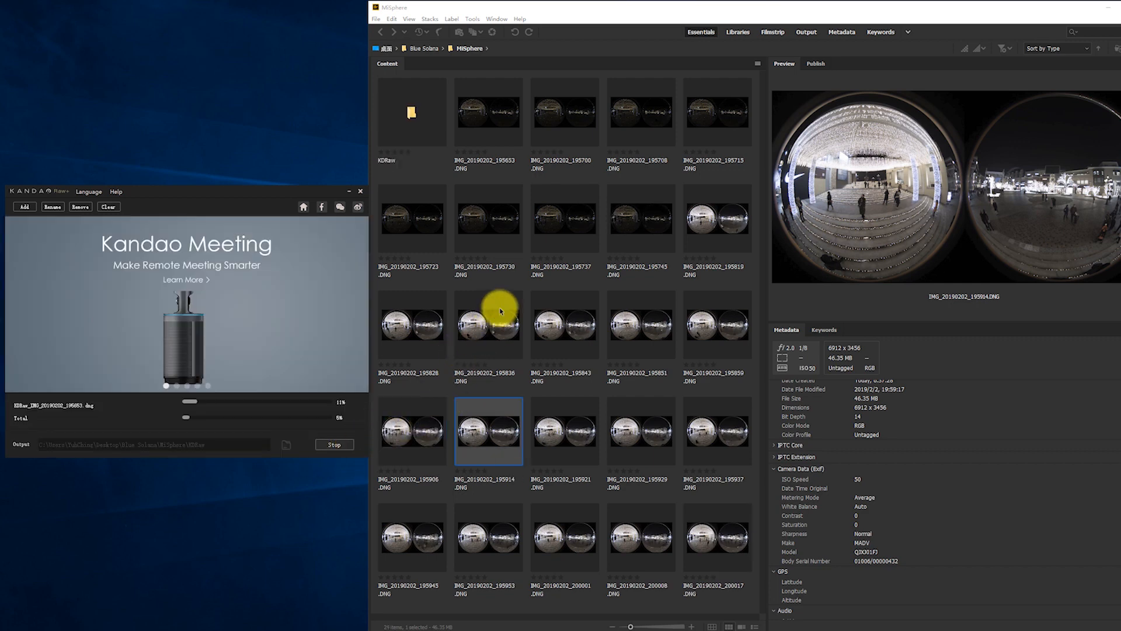
Check the Raw+ version information while the stacks render, and close it again.
left_click(501, 308)
left_click(117, 192)
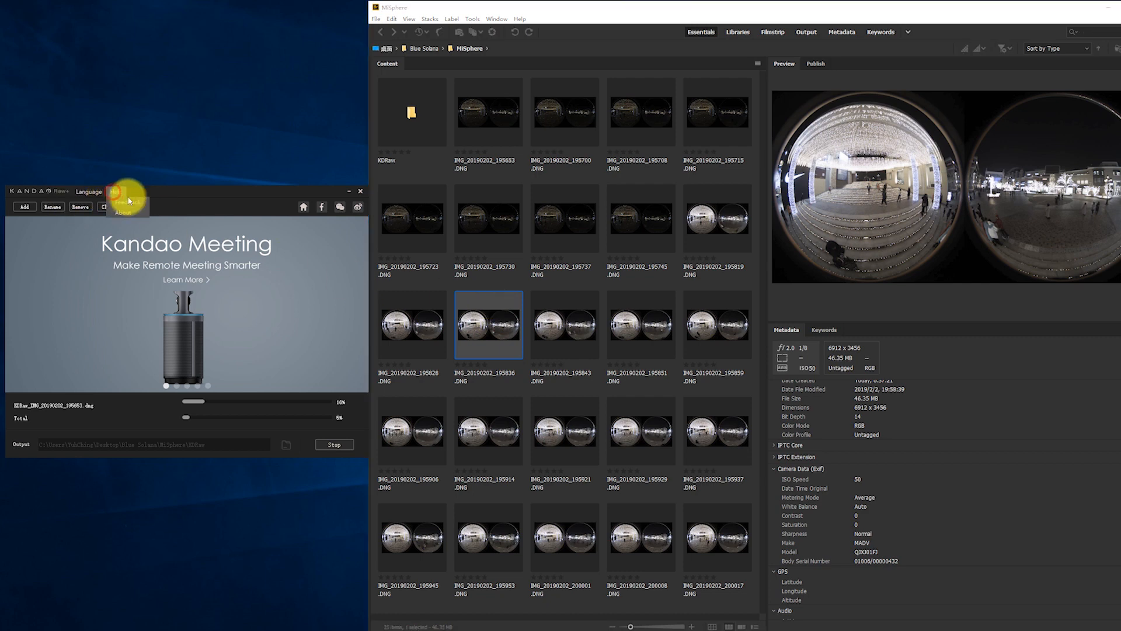
left_click(129, 212)
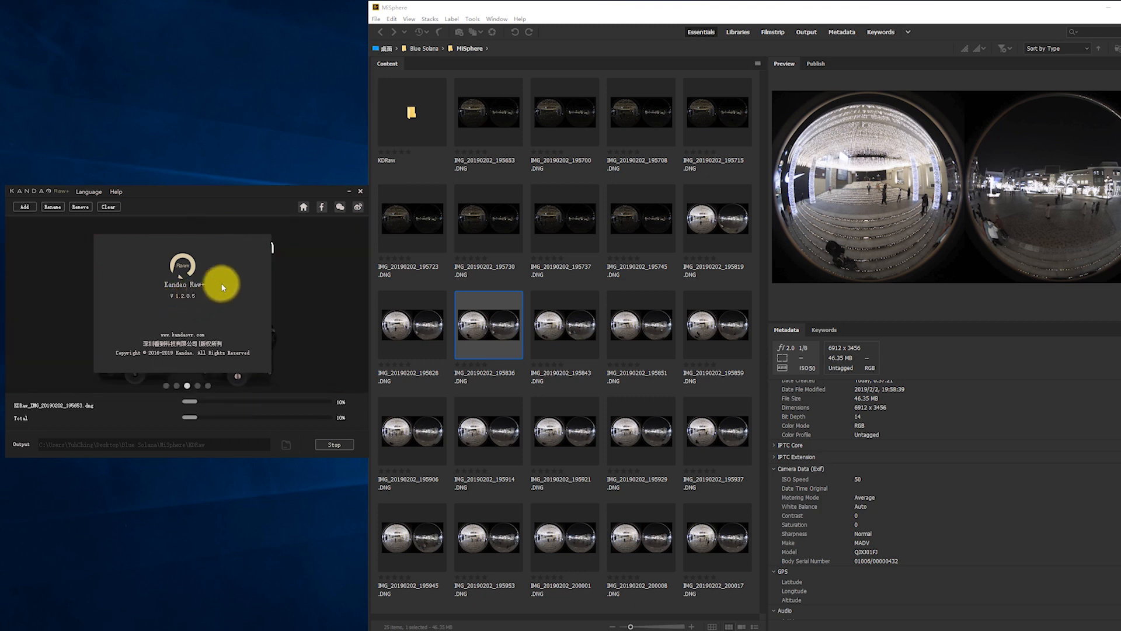
left_click(233, 262)
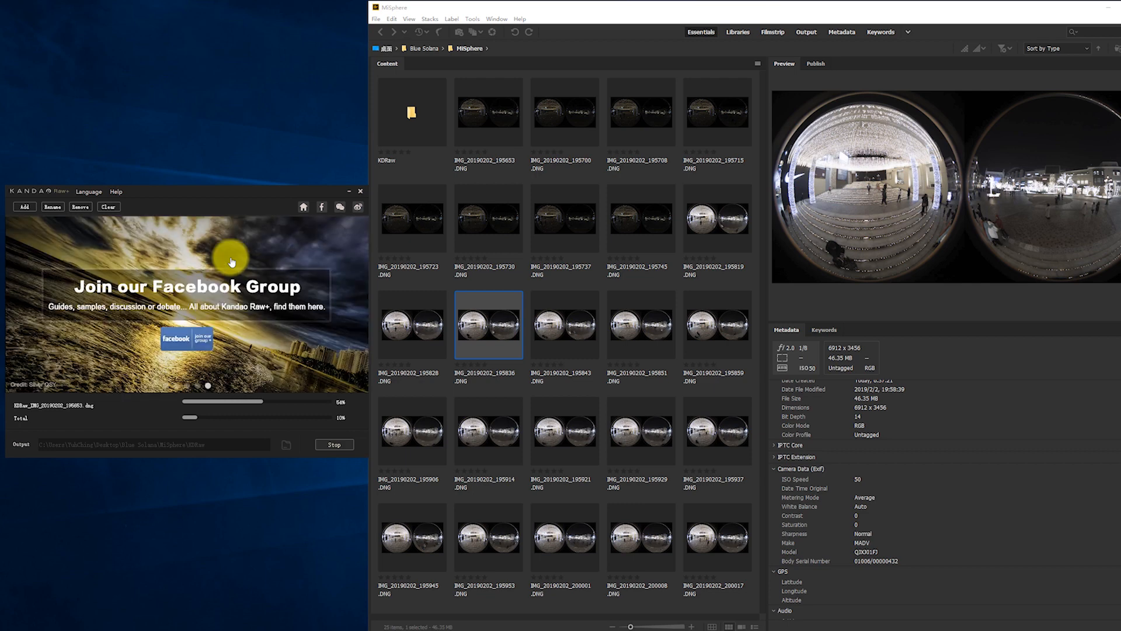
Open the KDRaw folder in Bridge, inspect the rendered KDRaw_IMG_20190202_195653.dng, and return to the MiSphere folder.
double_click(402, 121)
left_click(403, 126)
left_click(543, 155)
left_click(409, 117)
left_click(523, 193)
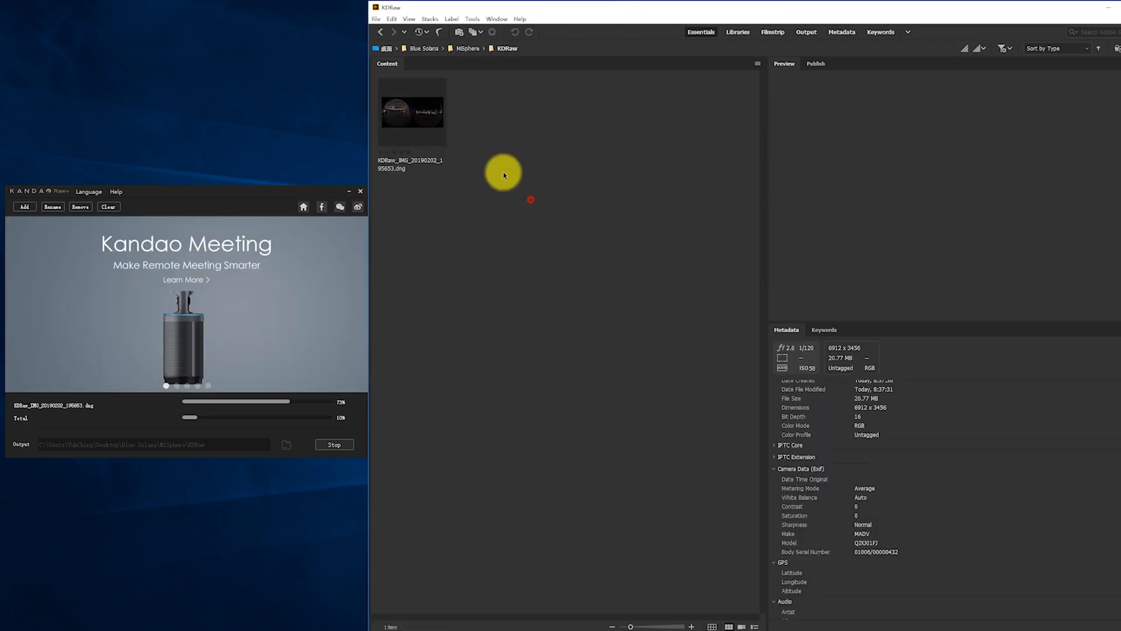
left_click(428, 115)
left_click(517, 162)
left_click(417, 106)
left_click(493, 130)
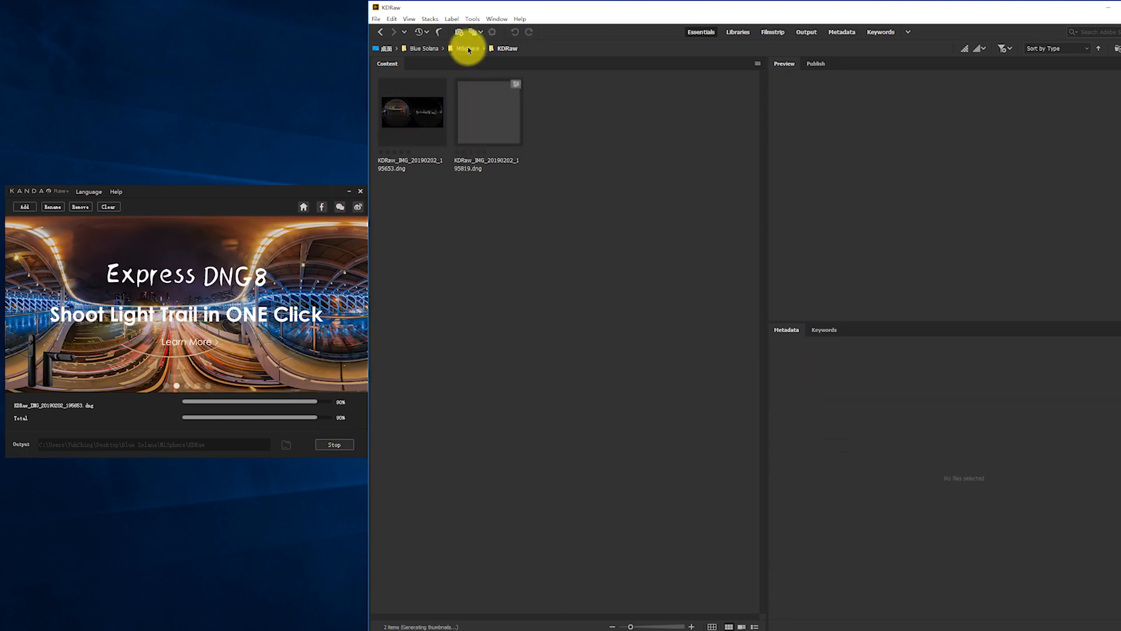
left_click(468, 49)
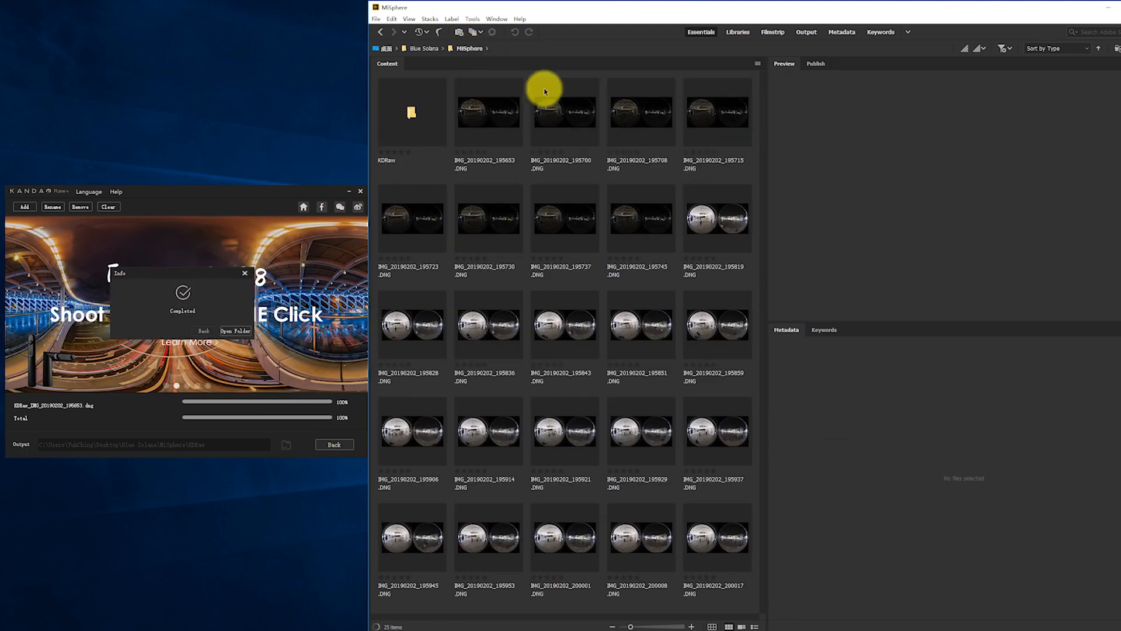
Dismiss the Raw+ completion message, close Raw+, and maximize the Bridge window.
left_click(204, 332)
left_click(361, 191)
left_click(534, 7)
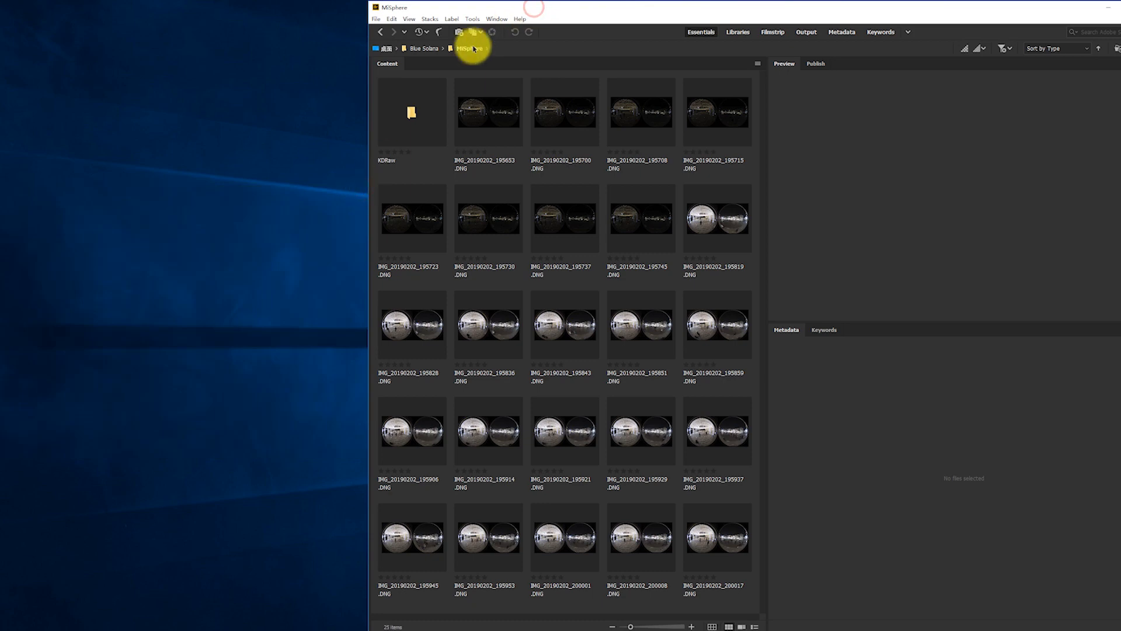
double_click(512, 7)
Copy the original IMG_20190202_195653.DNG into the KDRaw folder and open it together with its stacked version in Camera Raw.
left_click(102, 116)
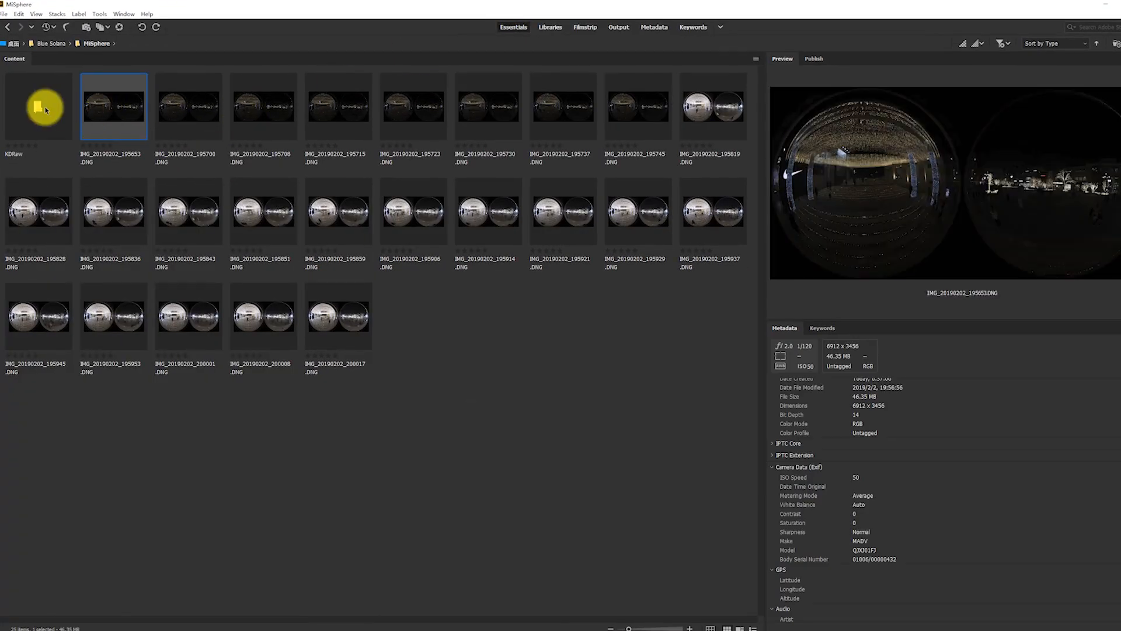
double_click(37, 107)
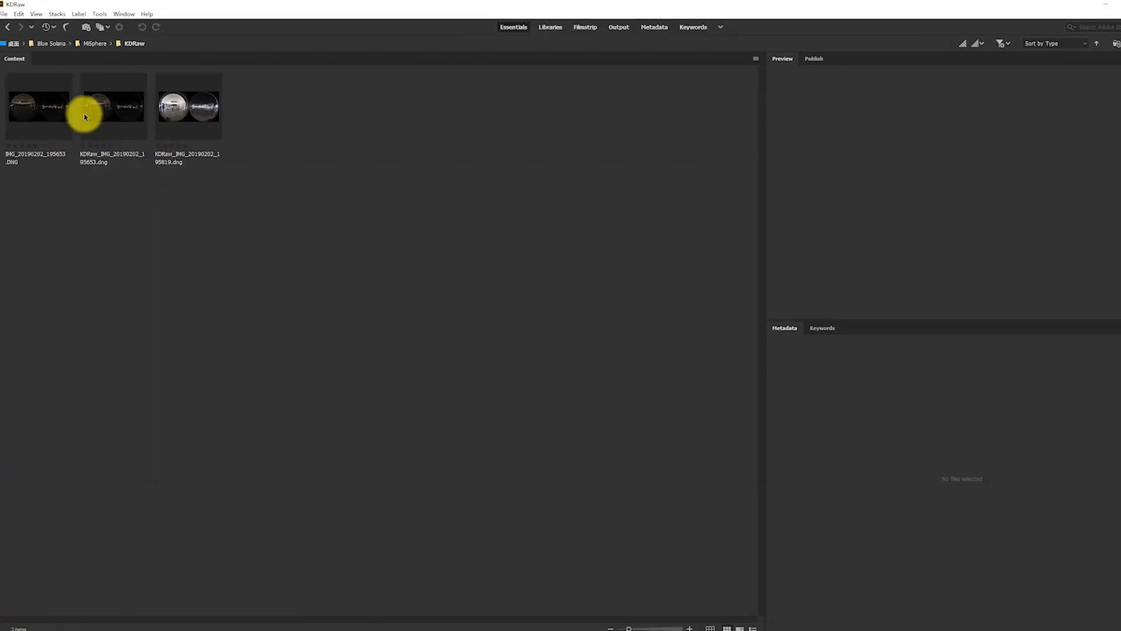
left_click(107, 110)
left_click(28, 110)
left_click(109, 106)
left_click(48, 111, "ctrl")
right_click(108, 111)
left_click(162, 135)
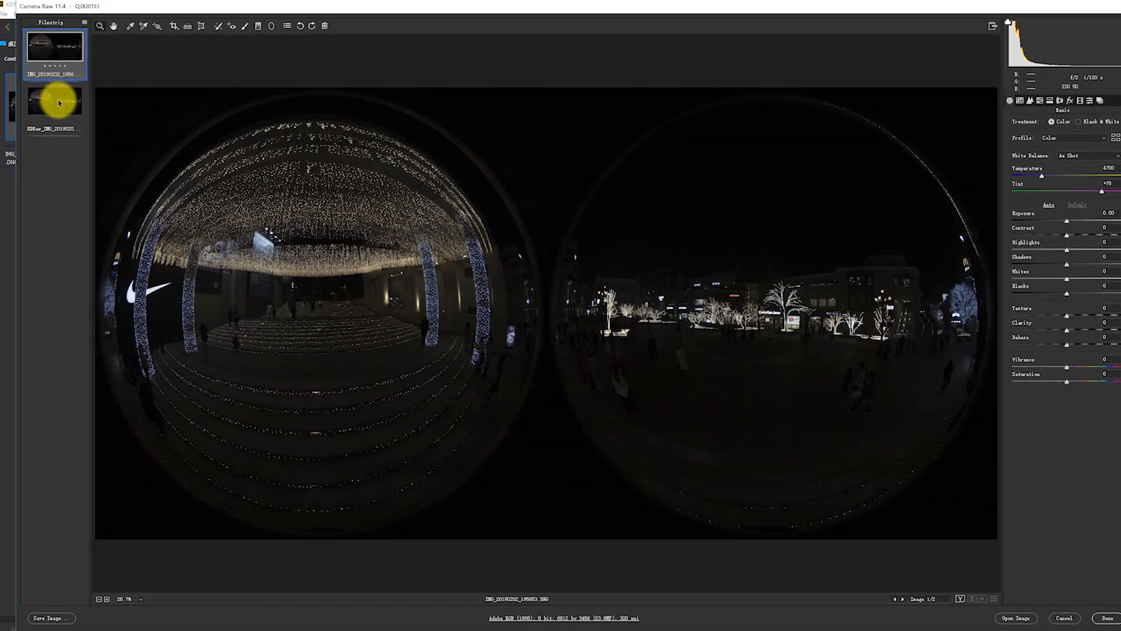
Compare the original dark frame with its stacked version at the fitted view.
left_click(59, 104)
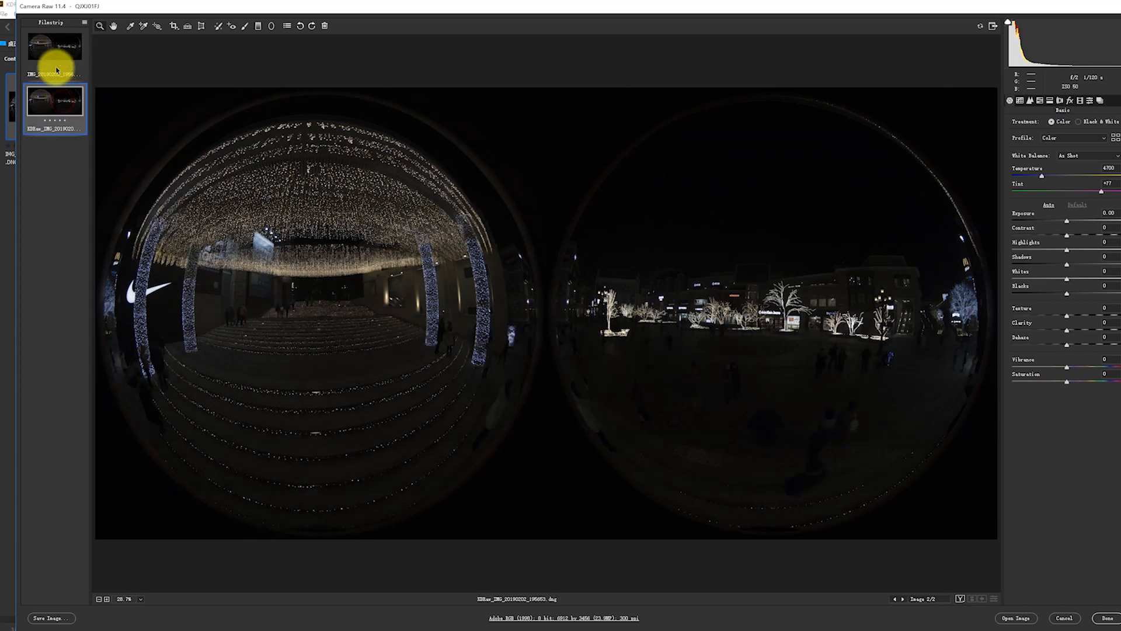
left_click(55, 50)
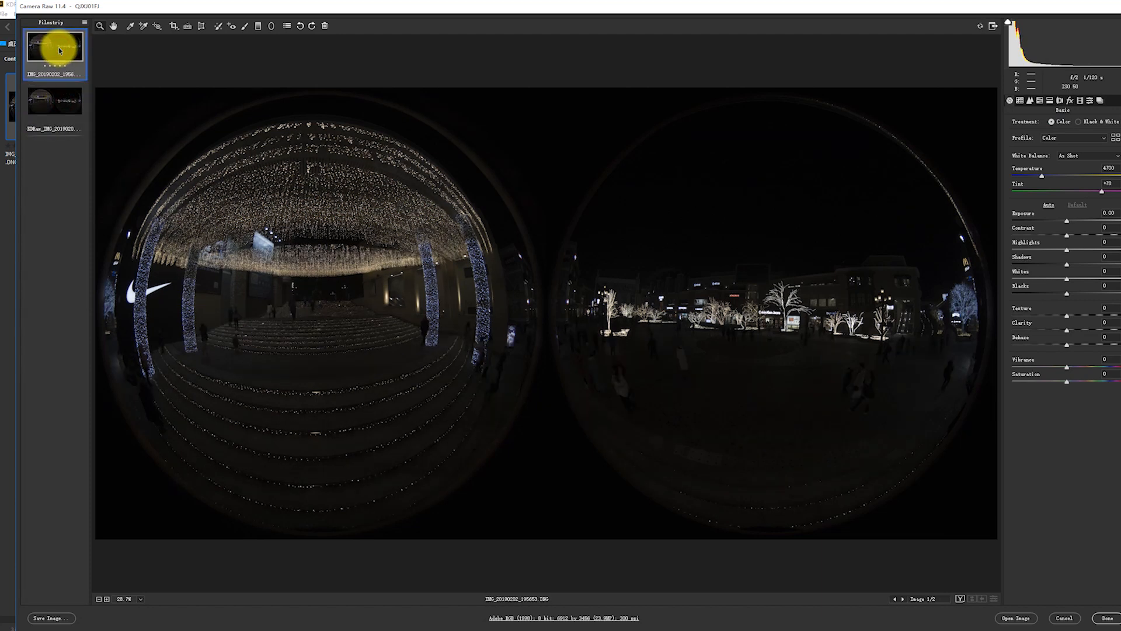
left_click(62, 109)
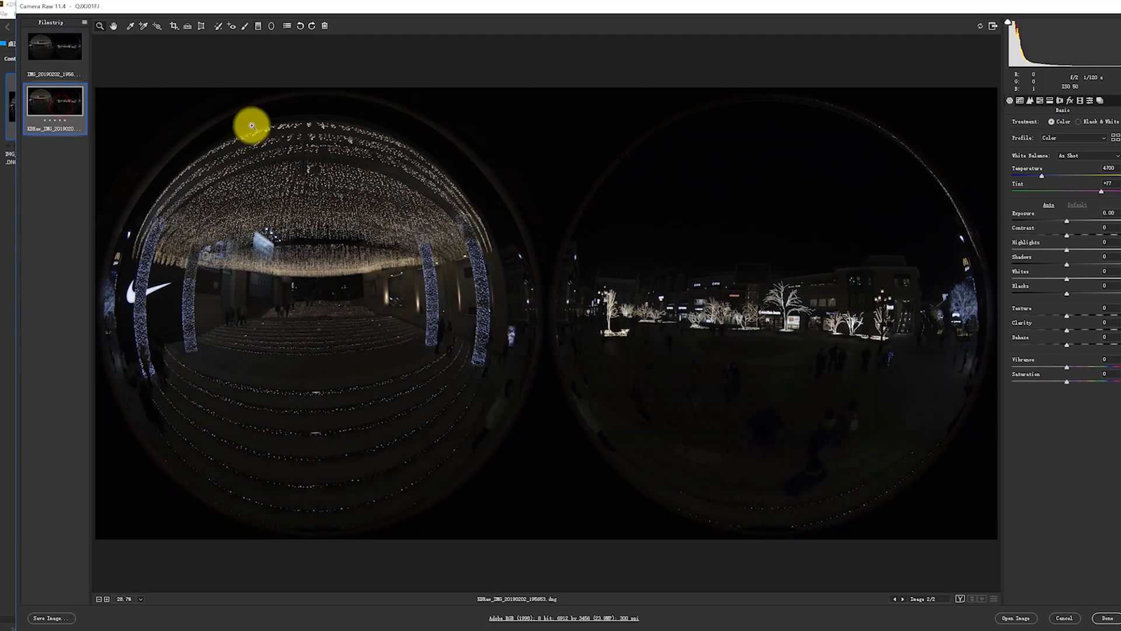
Apply Auto tone to the stacked dark image and synchronize the Default subset of settings to the original frame.
left_click(1050, 205)
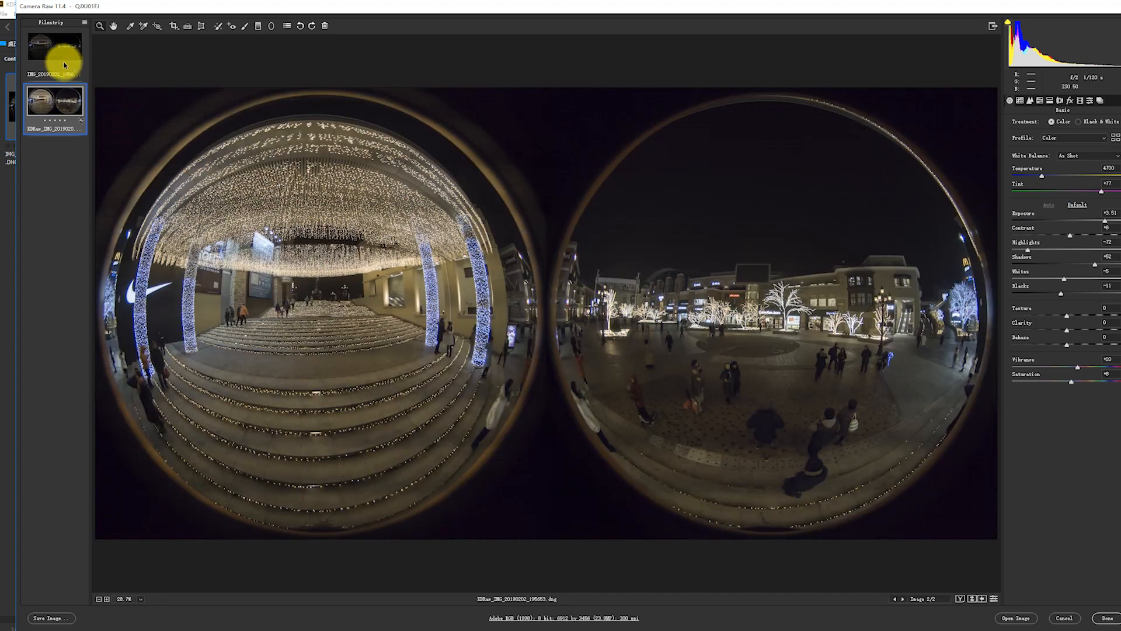
key("alt+s")
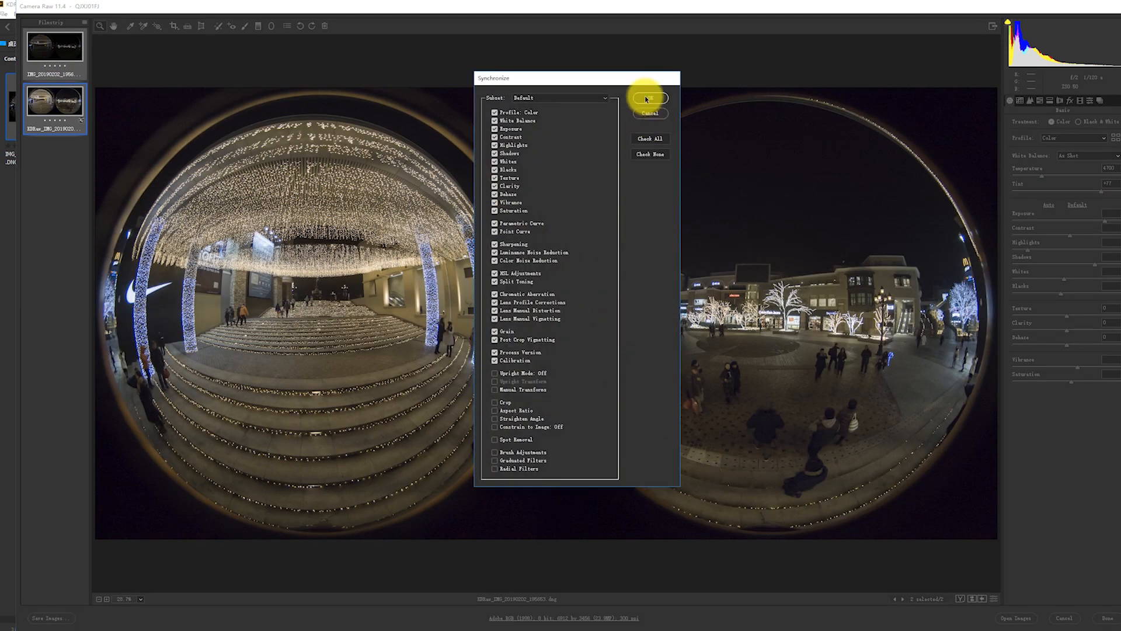
left_click(650, 98)
Zoom to 300% and compare noise on the wall around the blue light columns between the original and stacked images.
left_click(140, 598)
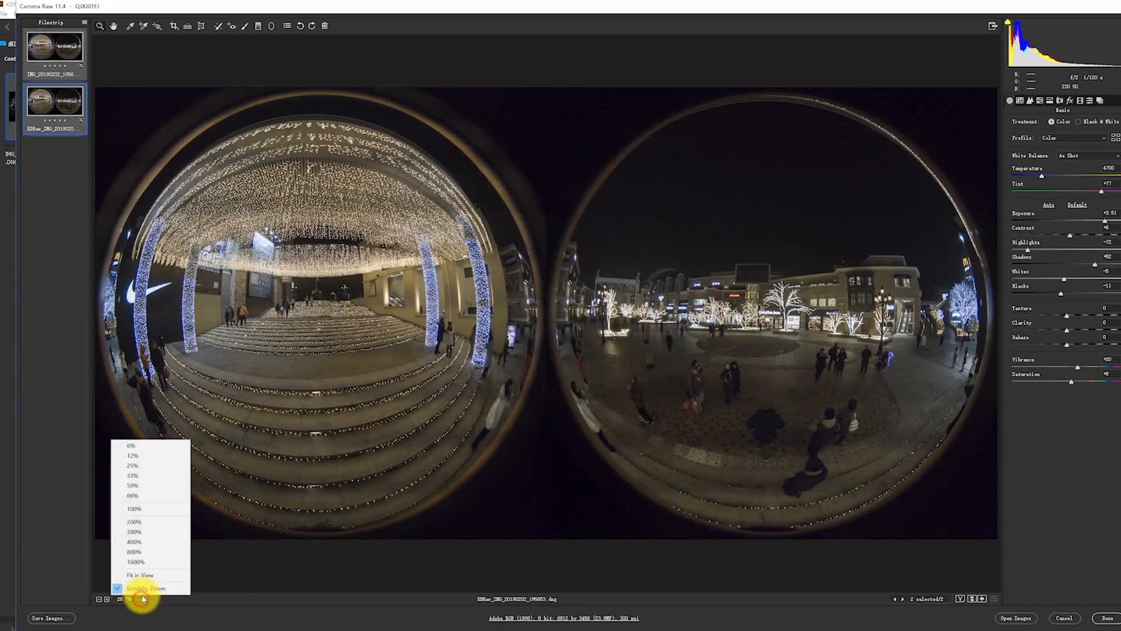
left_click(155, 532)
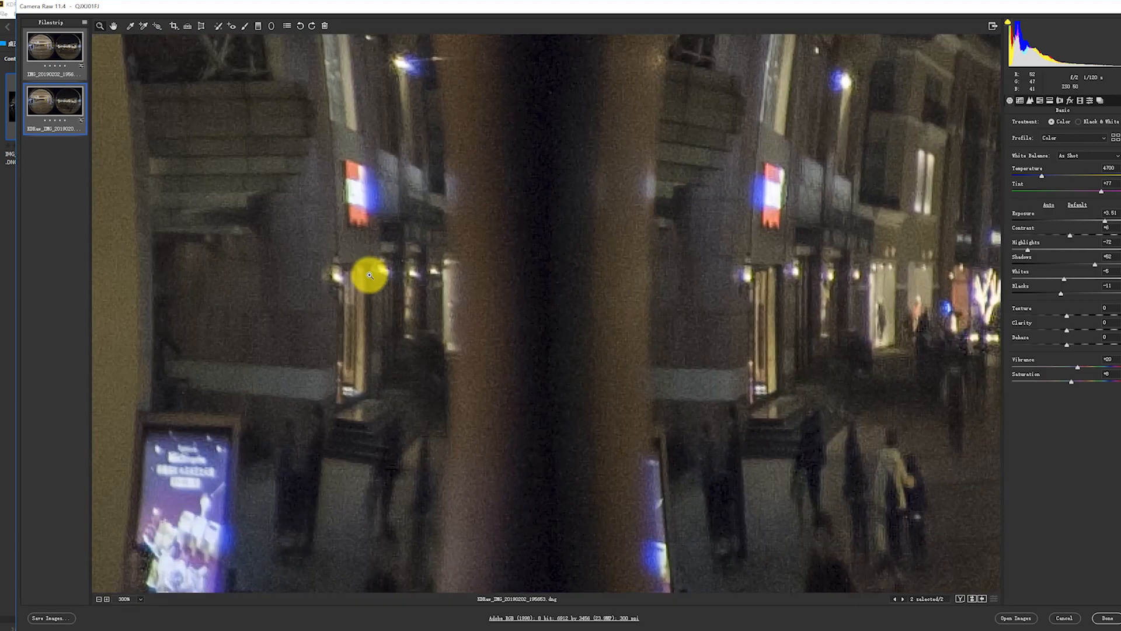
left_click_drag(385, 301, 801, 290)
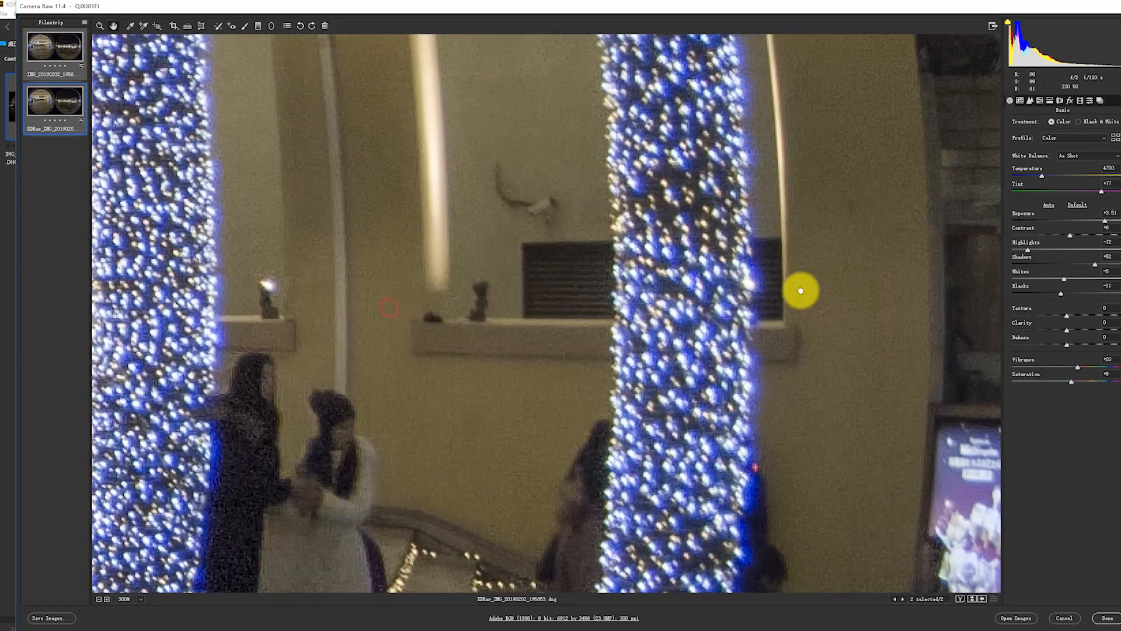
left_click_drag(500, 298, 538, 529)
left_click(50, 49)
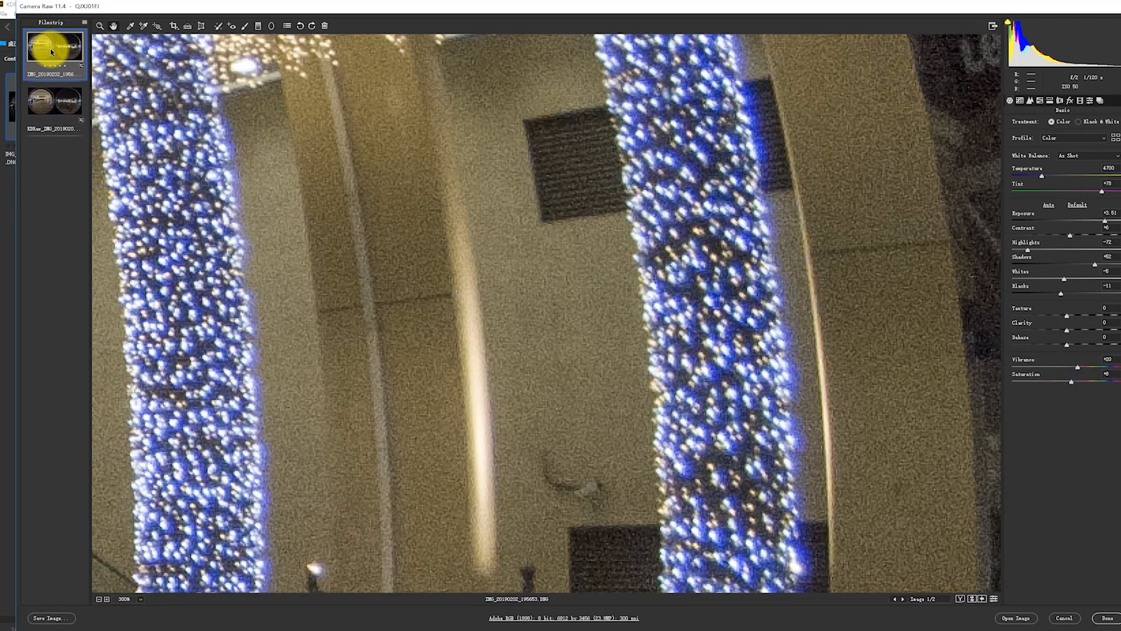
key("Down")
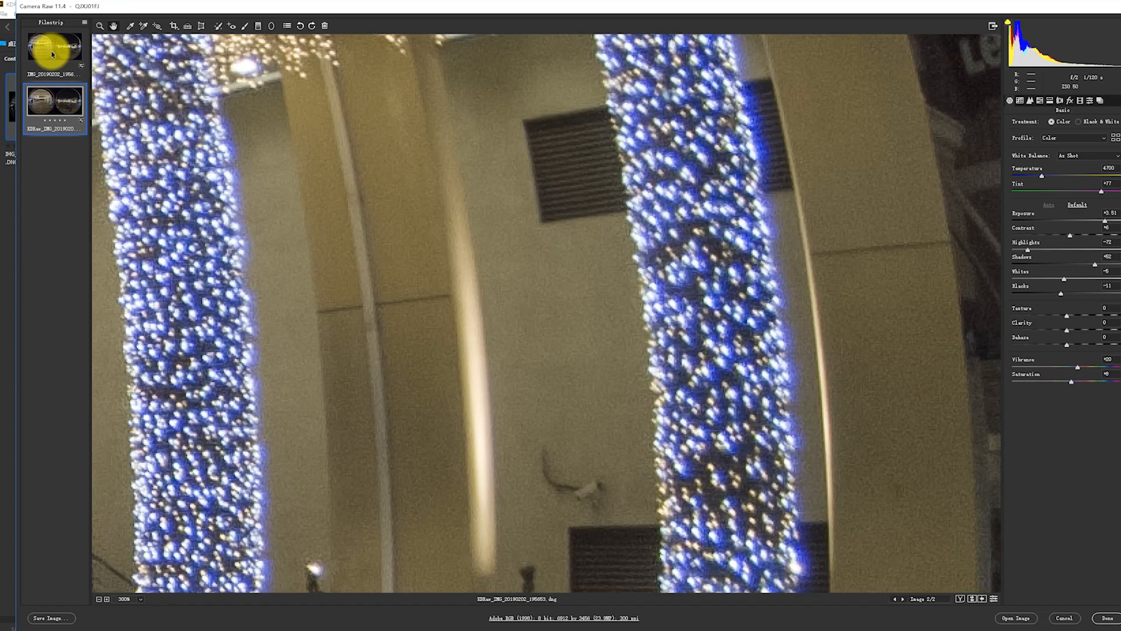
left_click(52, 52)
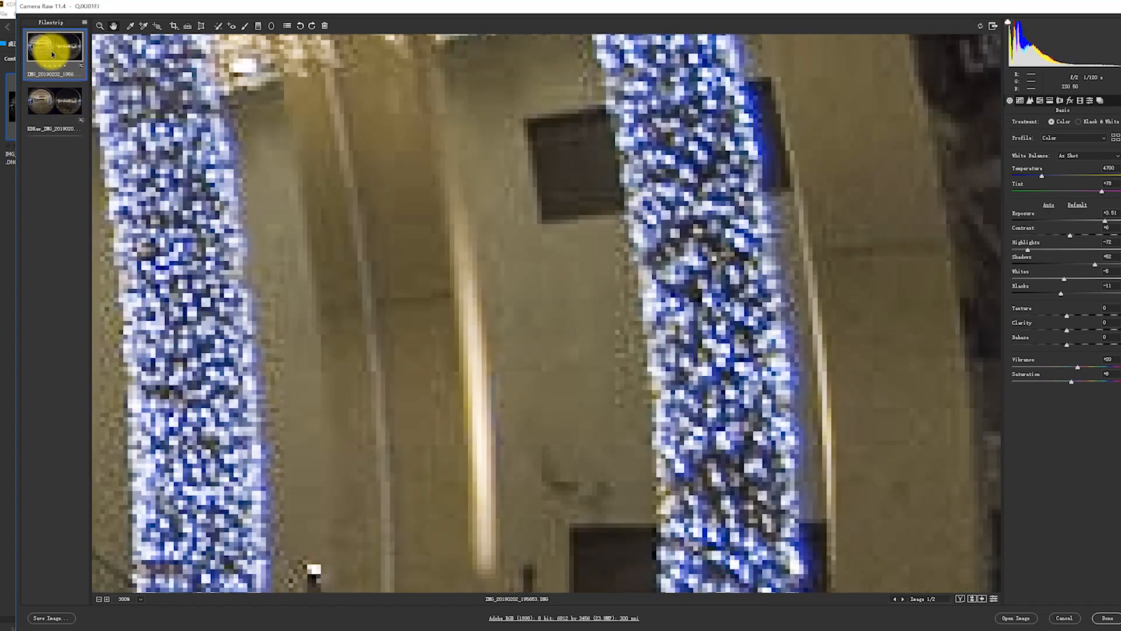
key("Down")
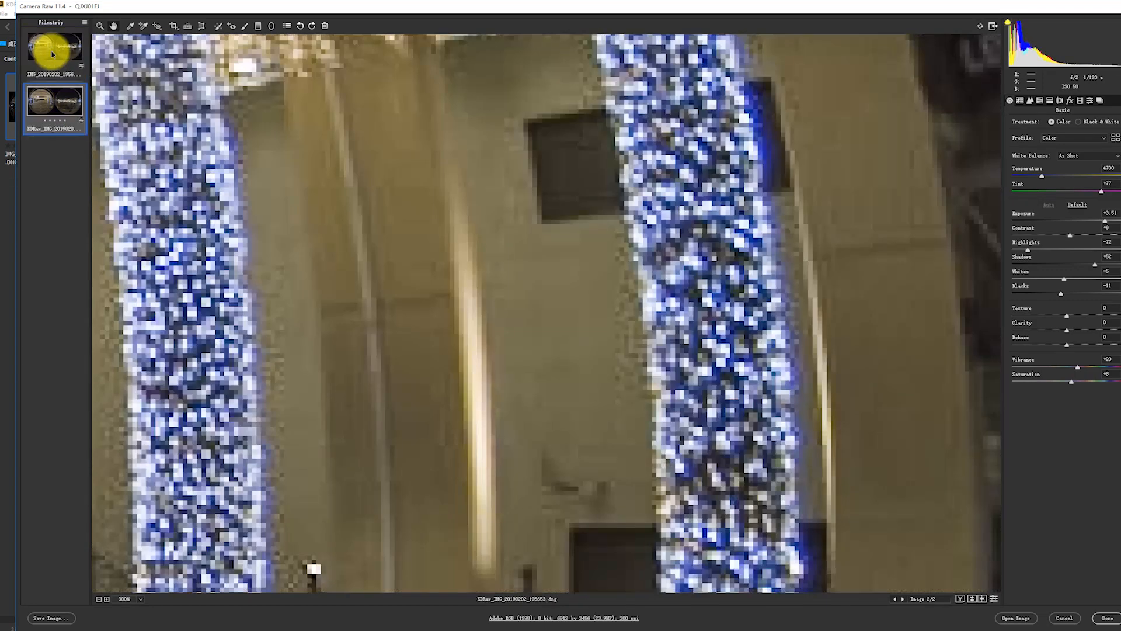
Compare the noise in the night sky above the building with blue signs between the stacked and original images.
left_click_drag(608, 306, 218, 290)
left_click_drag(754, 298, 14, 284)
left_click_drag(835, 356, 205, 559)
left_click_drag(524, 313, 138, 368)
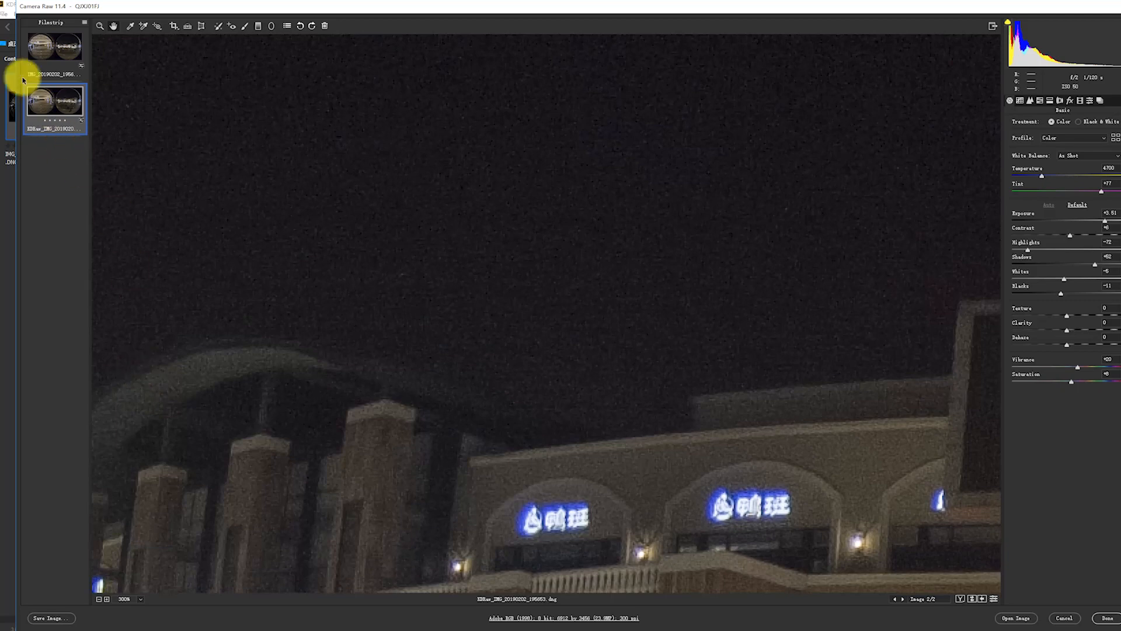
left_click(53, 52)
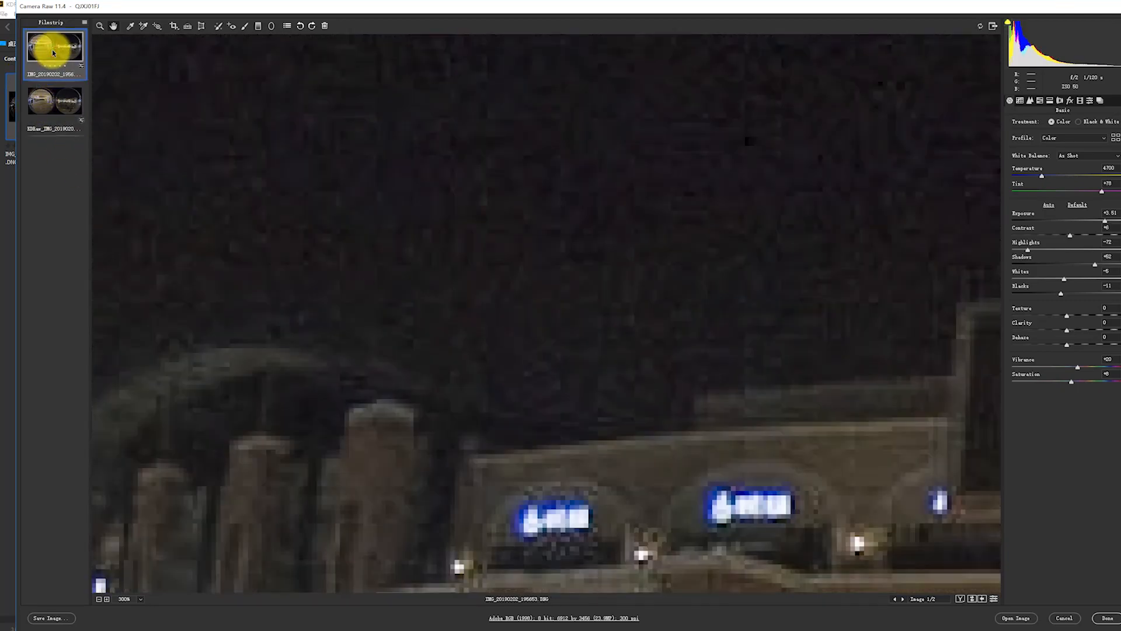
key("Down")
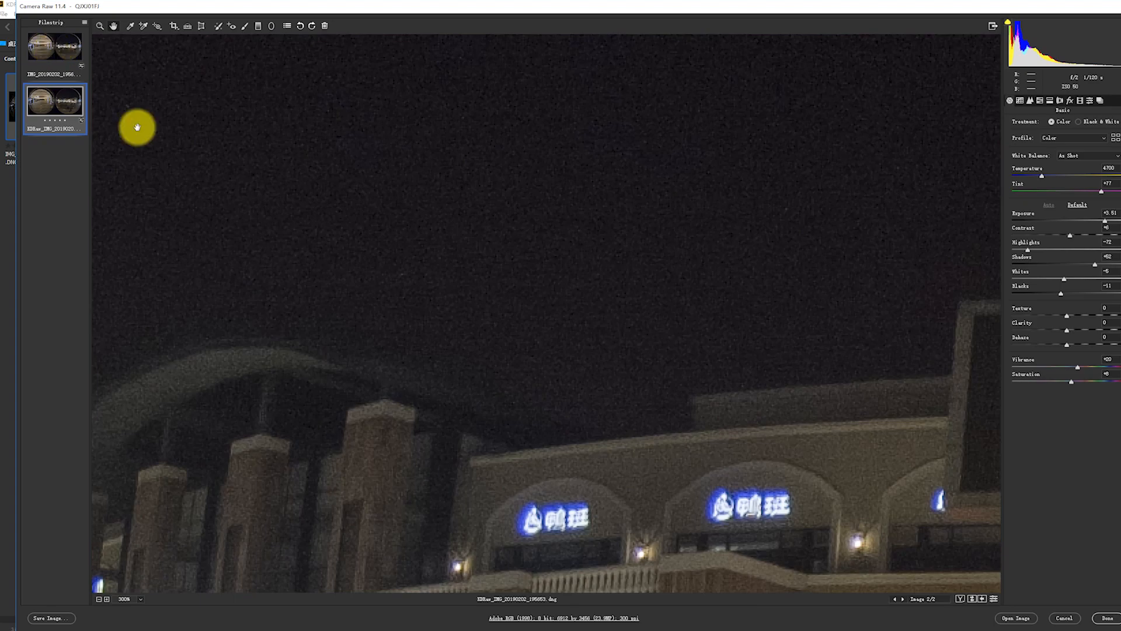
Inspect the stacked image's illuminated trees, plaza and moving people for detail and ghosting at 300%.
left_click_drag(740, 333, 188, 224)
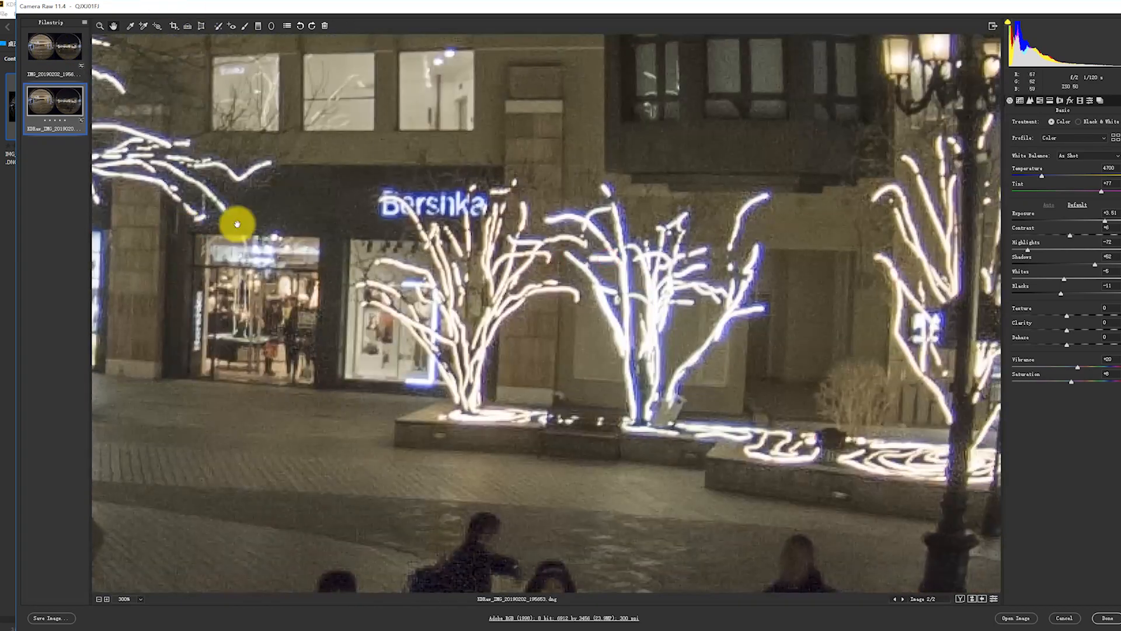
left_click_drag(701, 390, 528, 166)
left_click_drag(652, 310, 531, 53)
left_click_drag(619, 193, 318, 394)
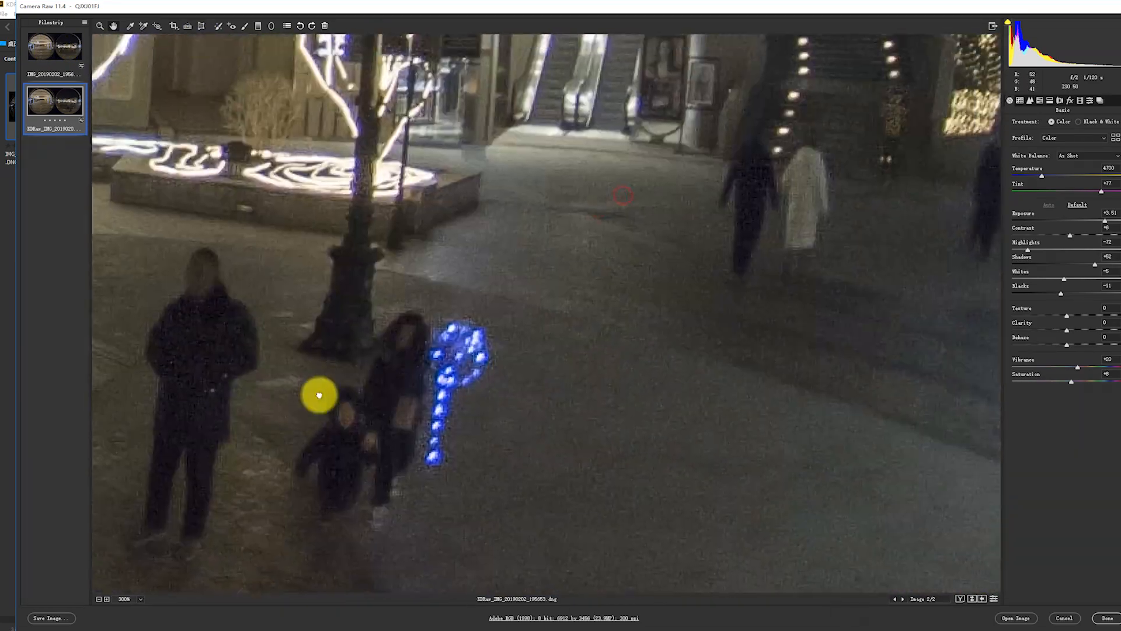
left_click_drag(605, 284, 240, 414)
left_click_drag(532, 352, 308, 146)
left_click_drag(459, 217, 489, 369)
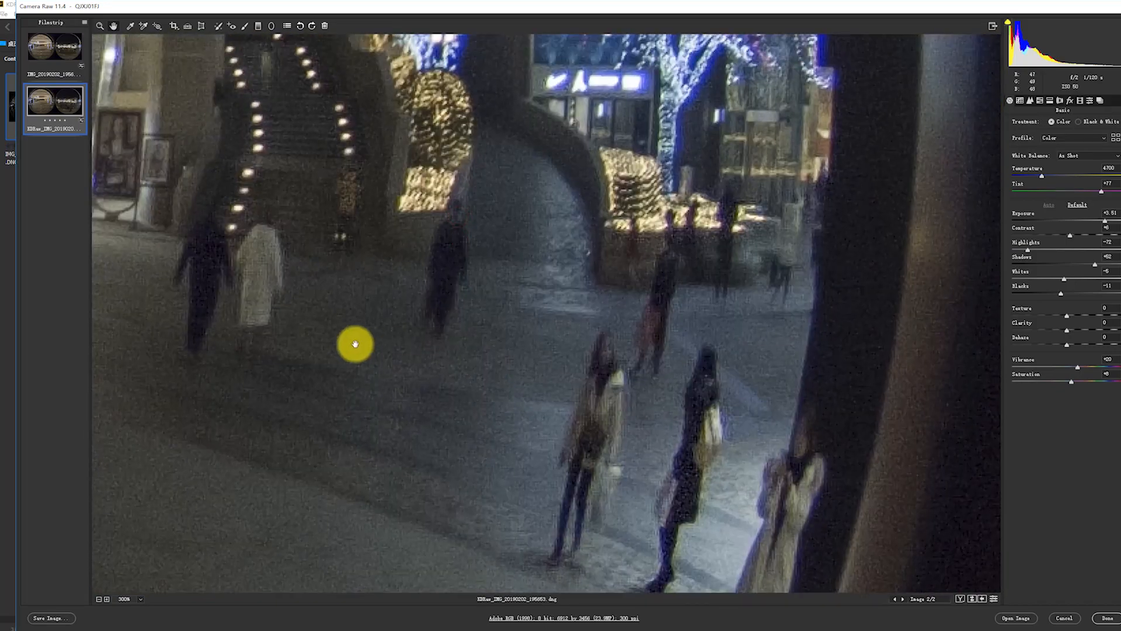
left_click_drag(366, 345, 671, 306)
left_click_drag(378, 318, 585, 232)
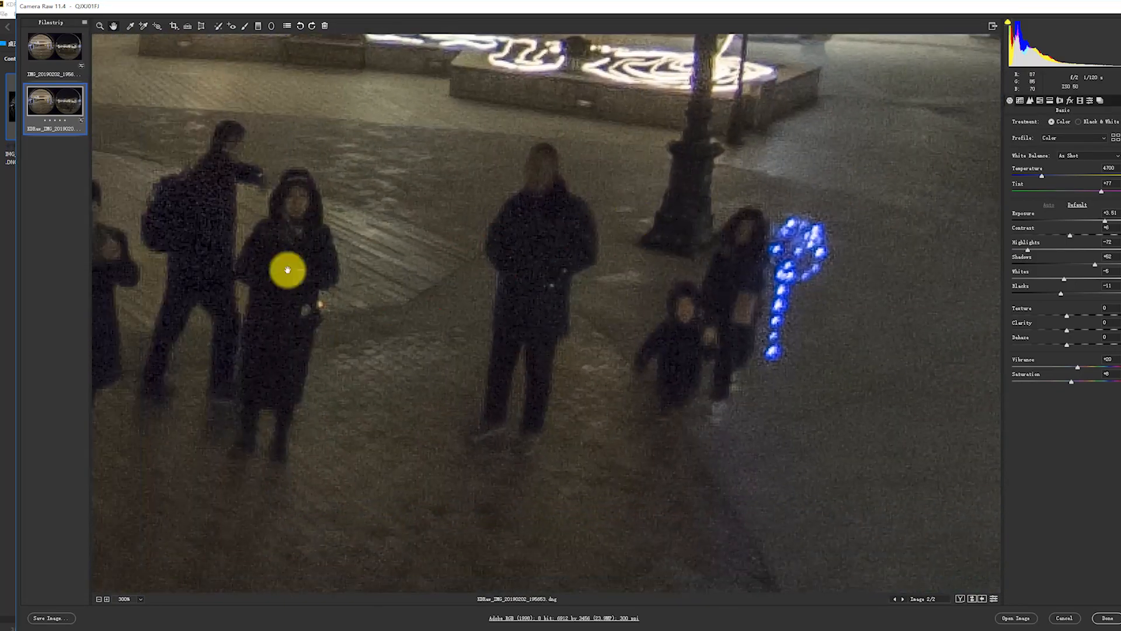
Compare the people and ground around the lamp post between the original and stacked dark images.
left_click(61, 55)
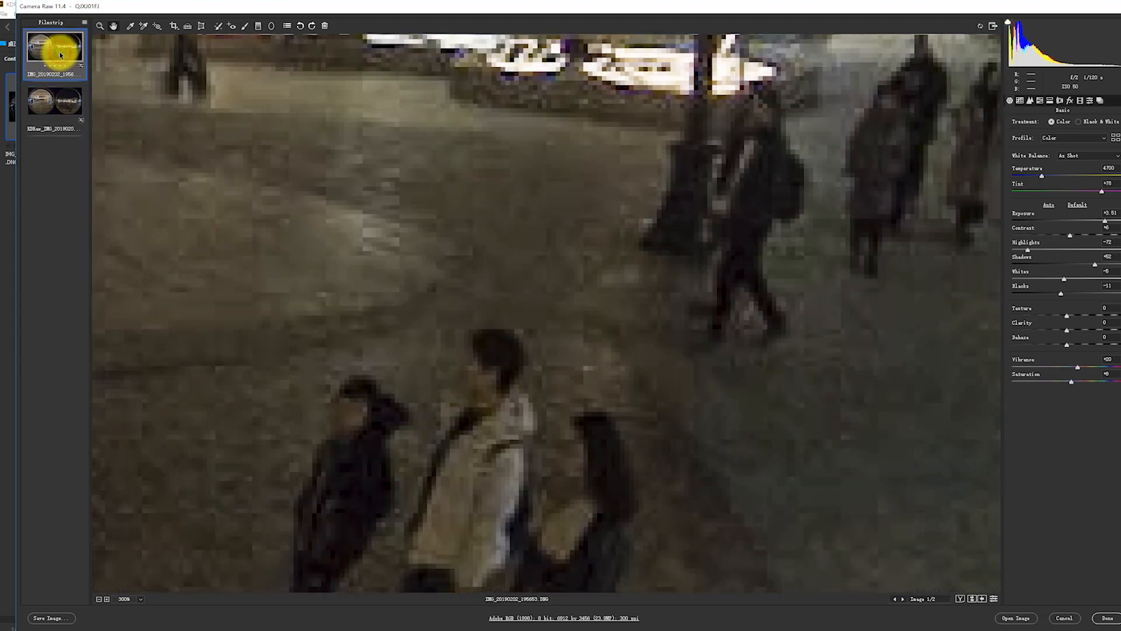
left_click_drag(563, 143, 233, 333)
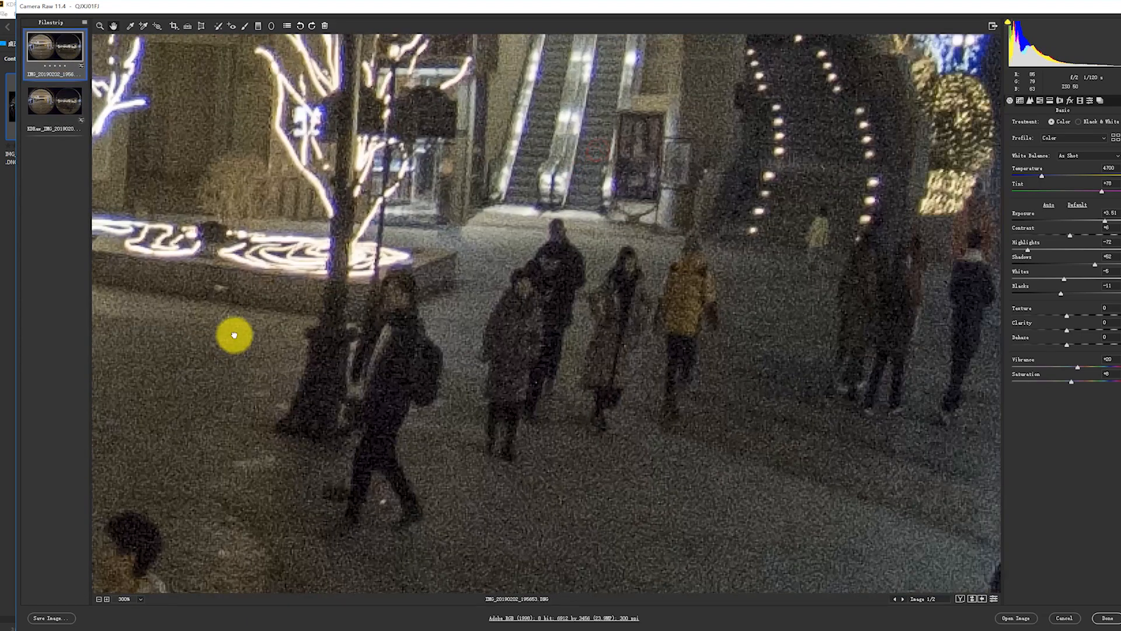
left_click(57, 56)
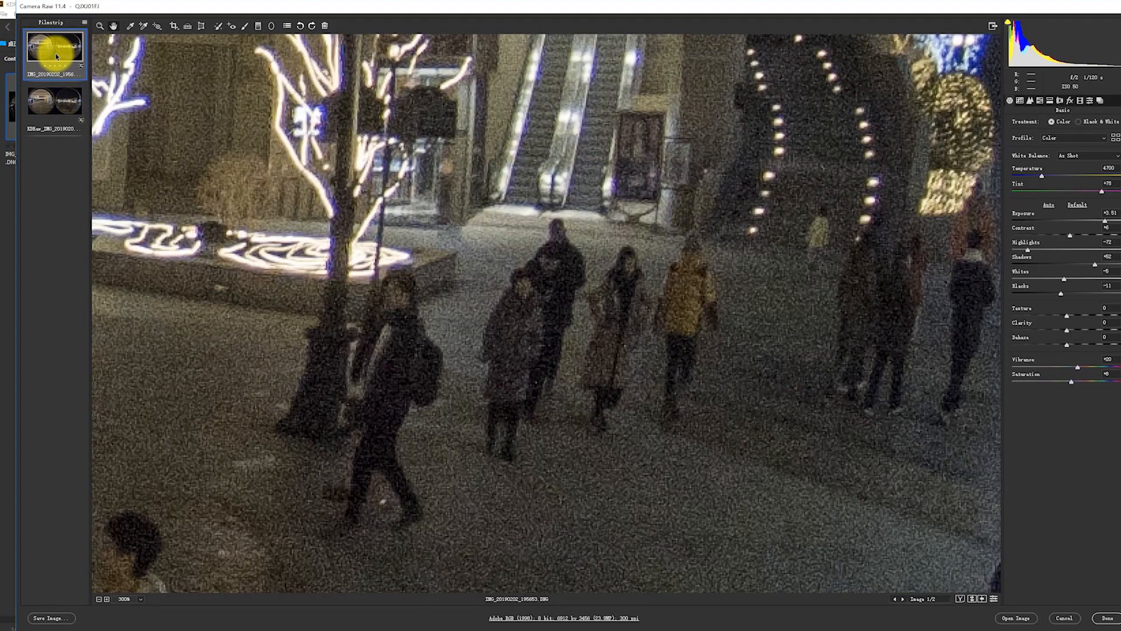
key("Down")
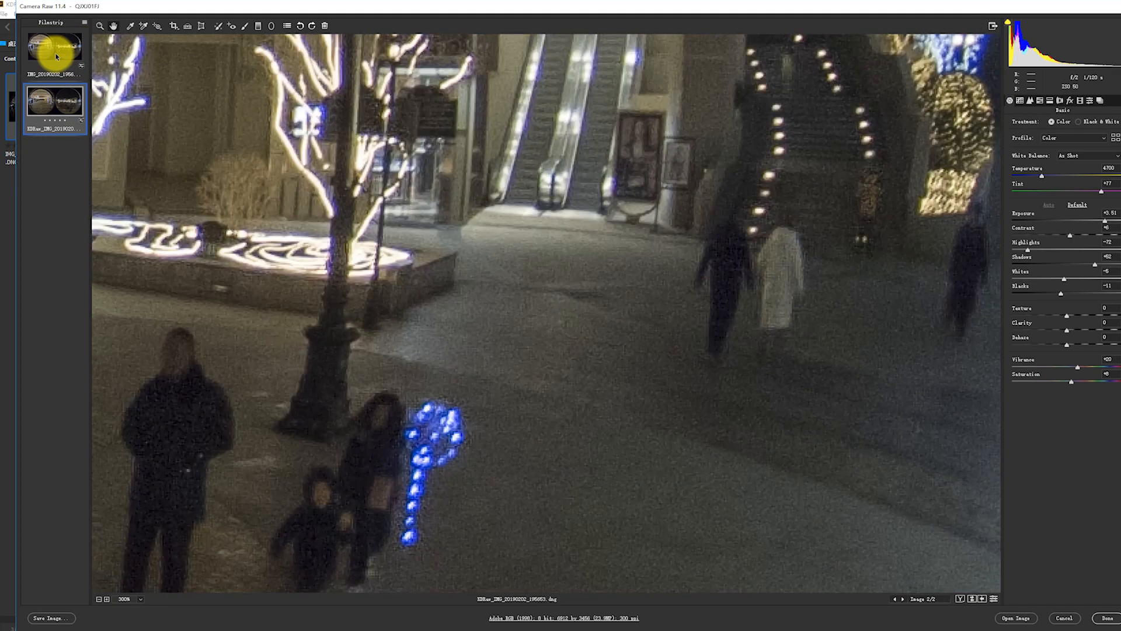
key("Up")
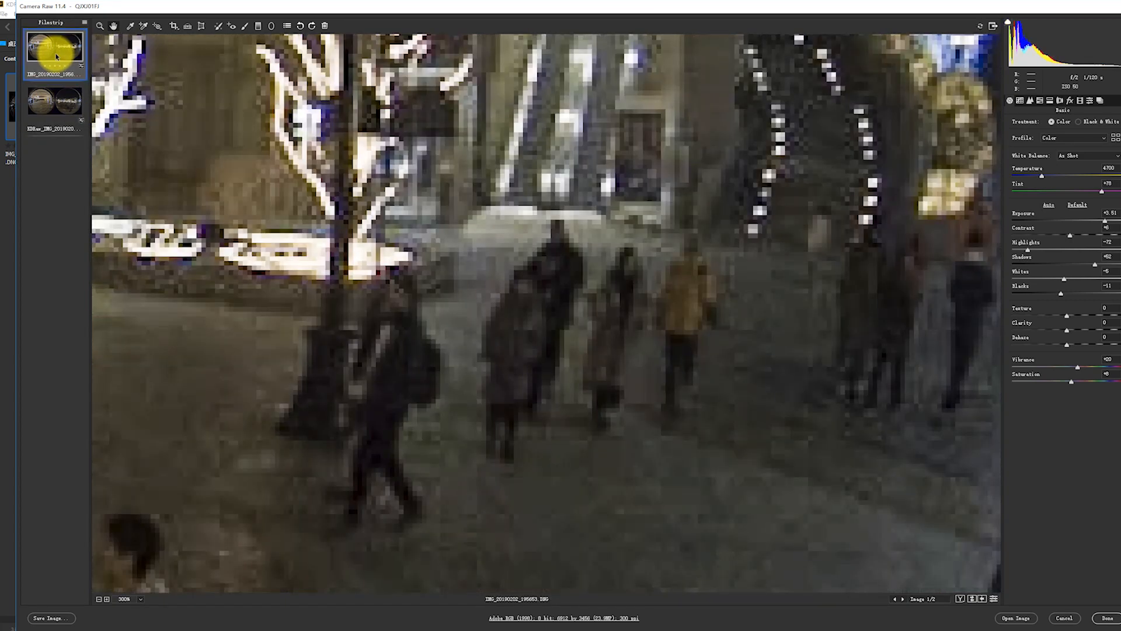
key("Down")
left_click_drag(498, 350, 581, 351)
left_click_drag(493, 328, 624, 365)
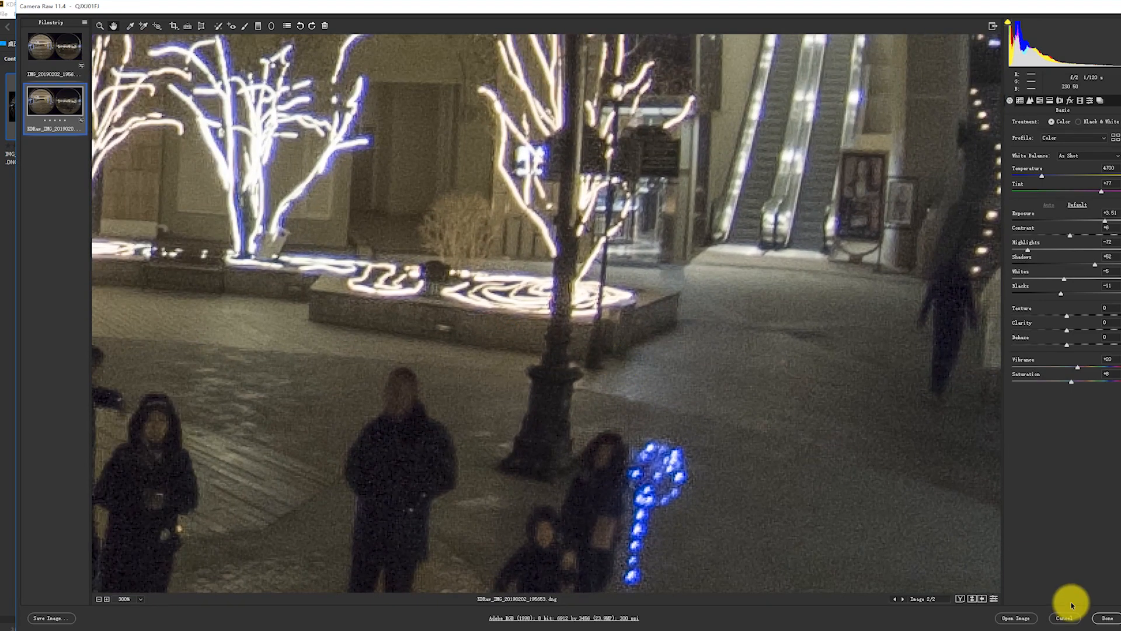
Close Camera Raw keeping the current settings and send the original IMG_20190202_195653.DNG to the Recycle Bin.
left_click_drag(300, 350, 538, 263)
left_click(1108, 618)
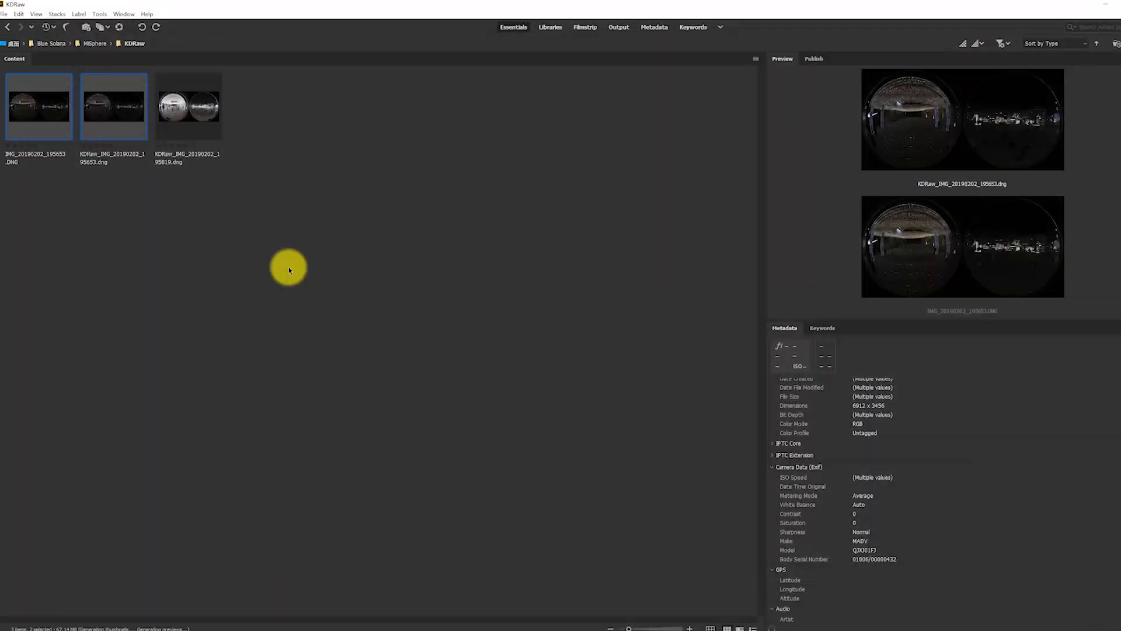
left_click(45, 111)
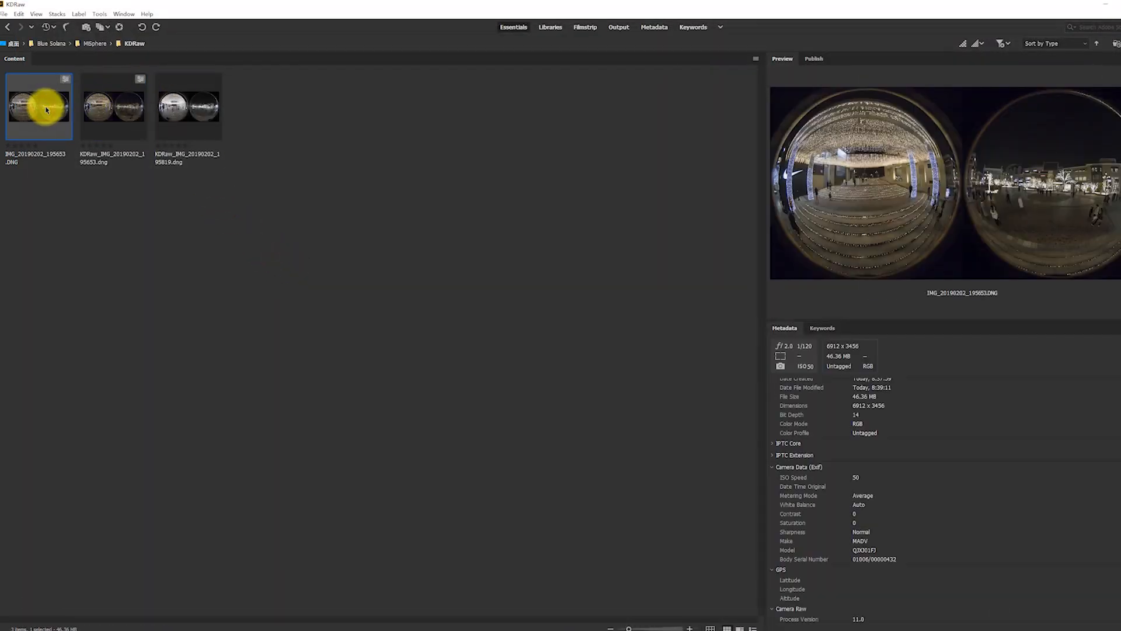
key("Delete")
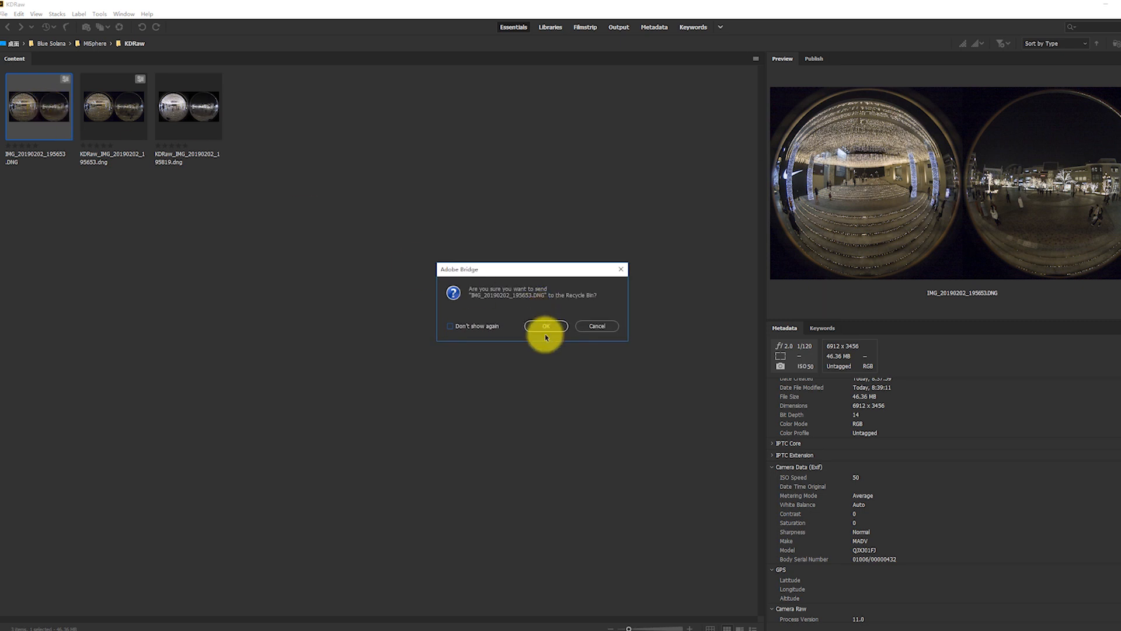
left_click(546, 328)
Open both stacked files, KDRaw_IMG_20190202_195653.dng and KDRaw_IMG_20190202_195819.dng, in Camera Raw.
left_click_drag(147, 211, 42, 118)
right_click(49, 114)
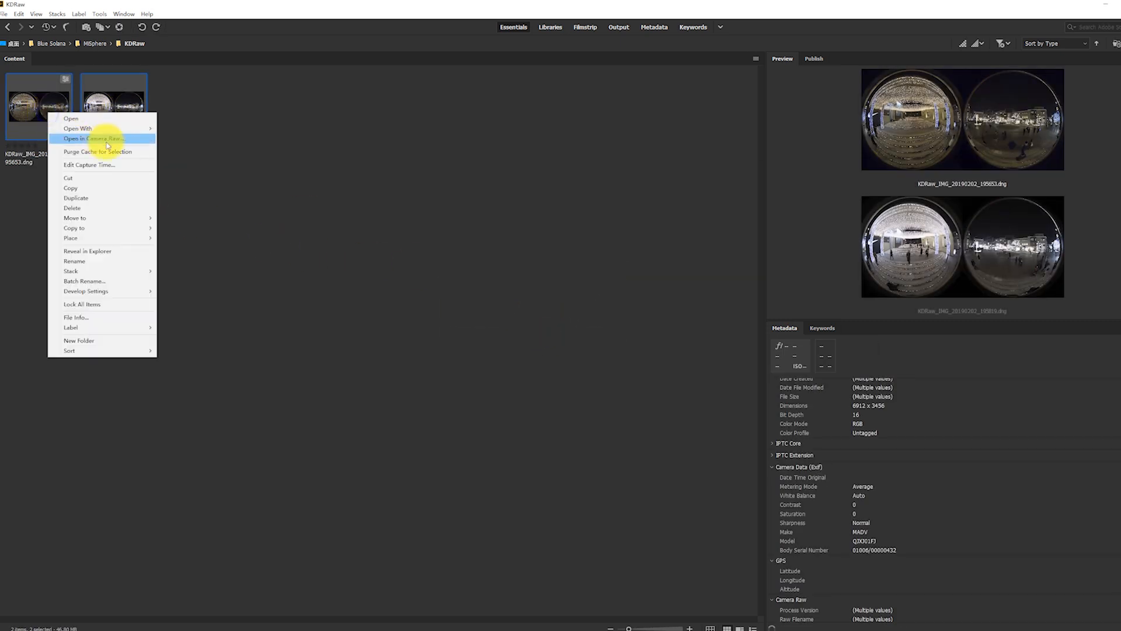
left_click(121, 141)
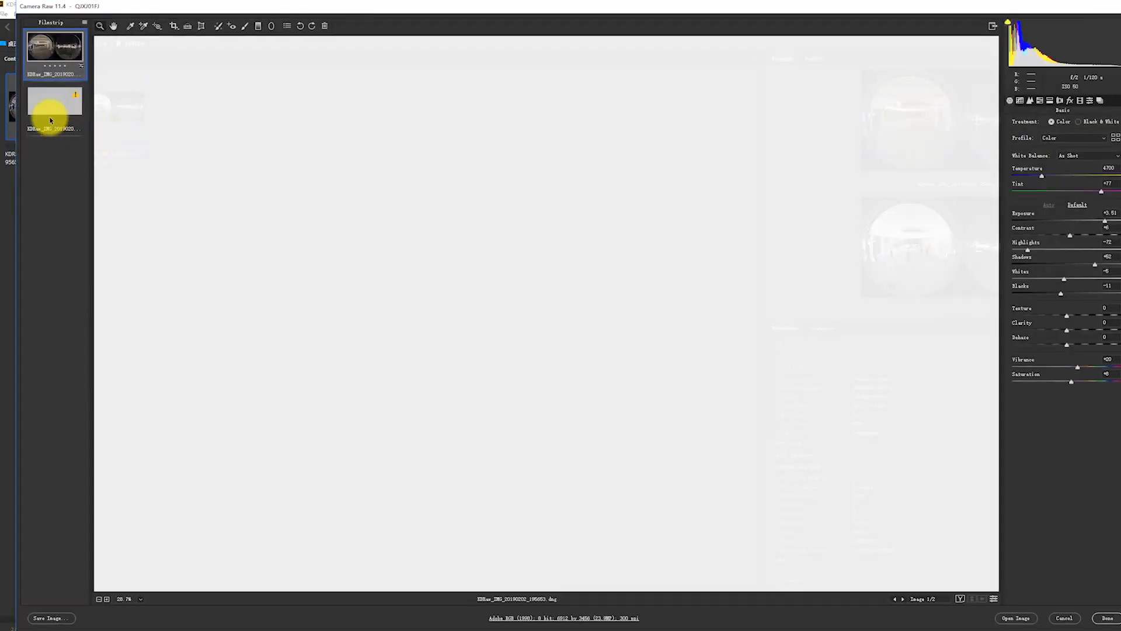
Auto-tone the bright stacked image, with exposure +0.99, contrast +21, highlights -73, shadows +88 and blacks -13.
left_click(41, 99)
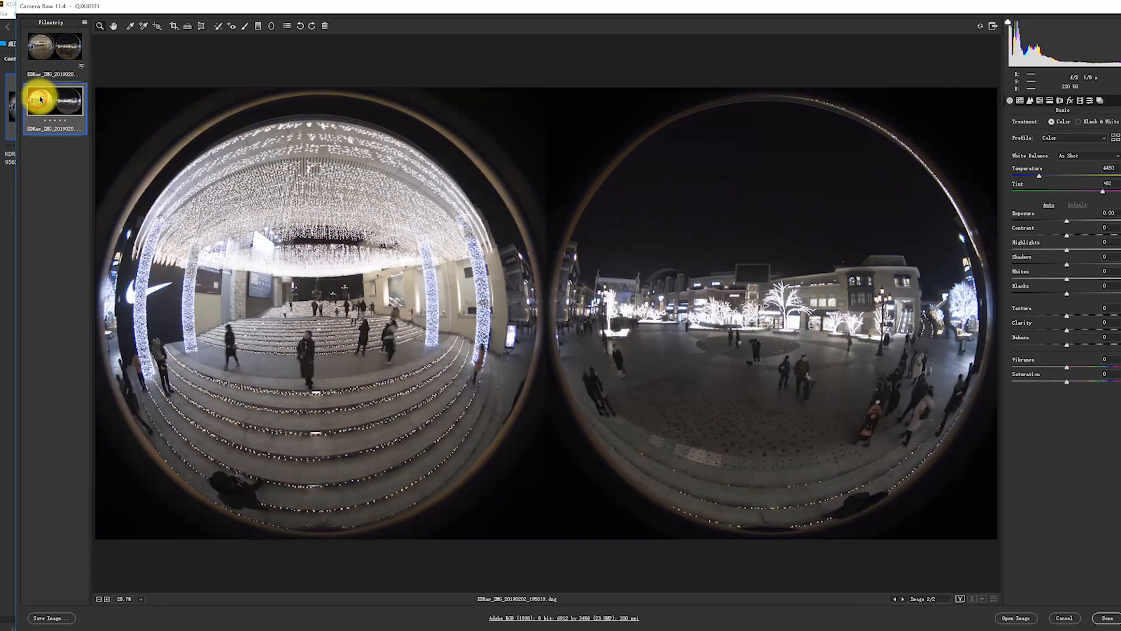
left_click(1048, 205)
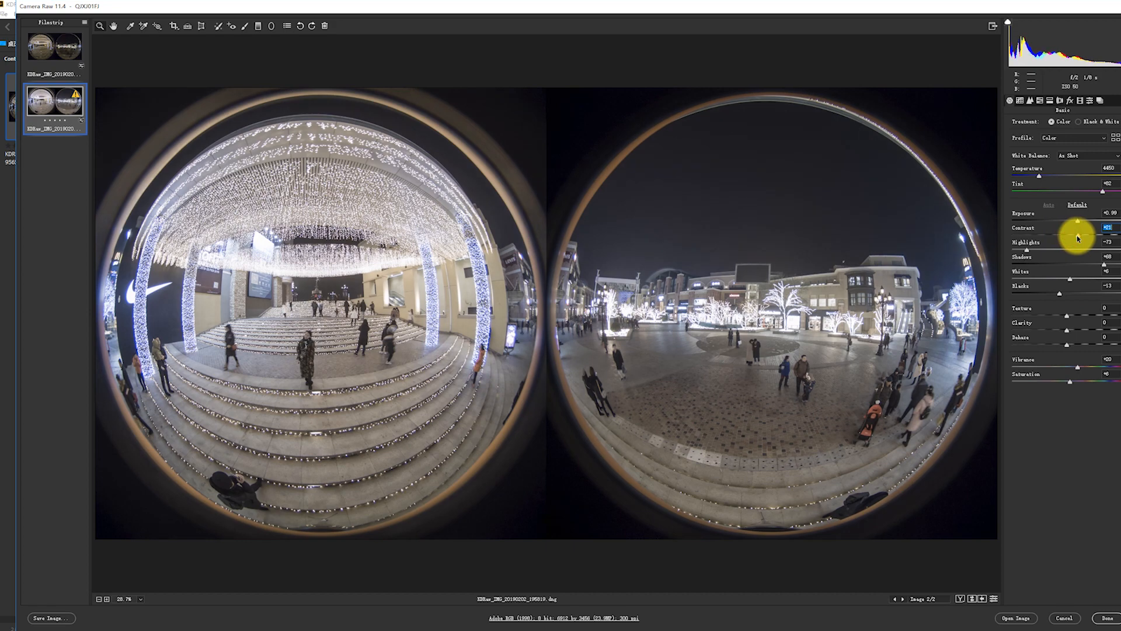
Set the bright stacked image's Texture to +33, judging the effect on the plaza paving at 200%.
left_click(801, 369)
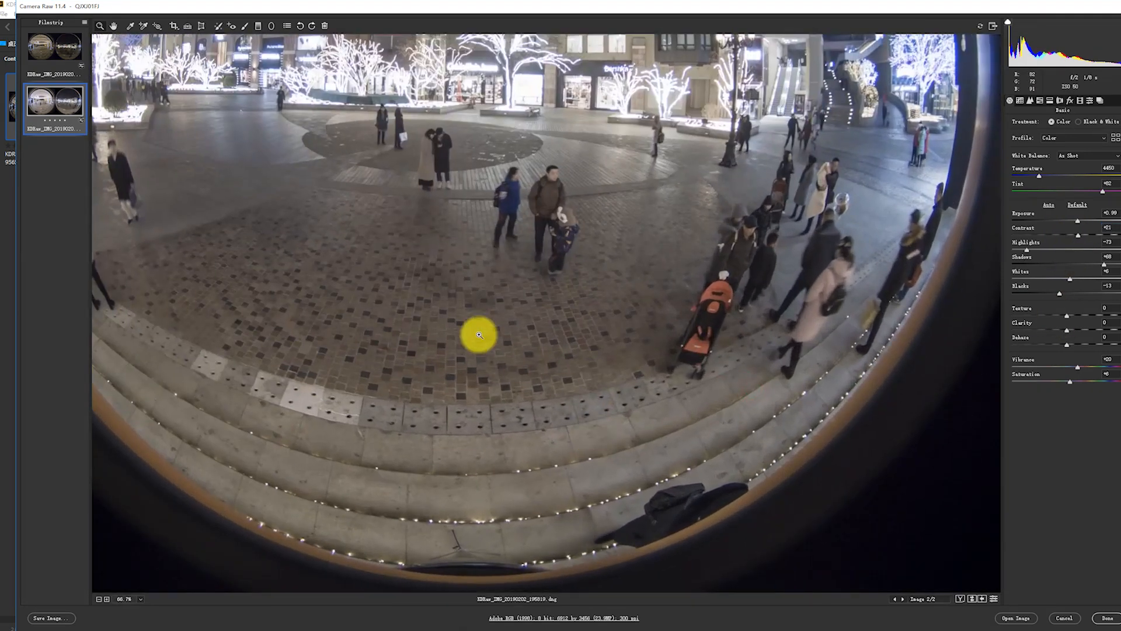
left_click(438, 306)
left_click(513, 316)
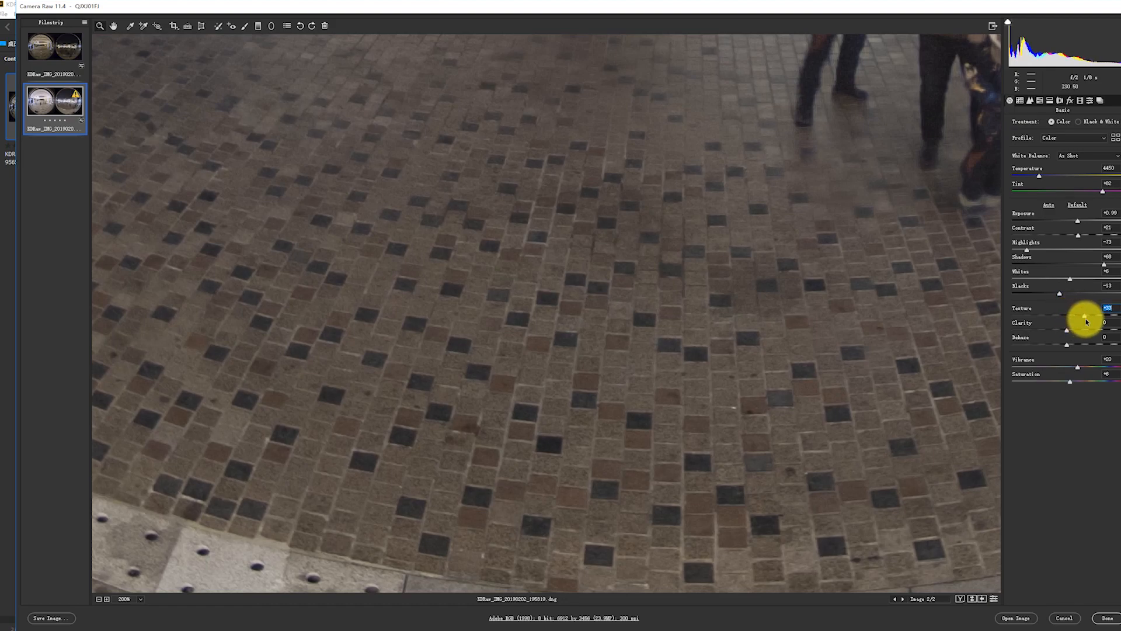
left_click(536, 282, "alt")
left_click(535, 283, "alt")
left_click(535, 283, "alt")
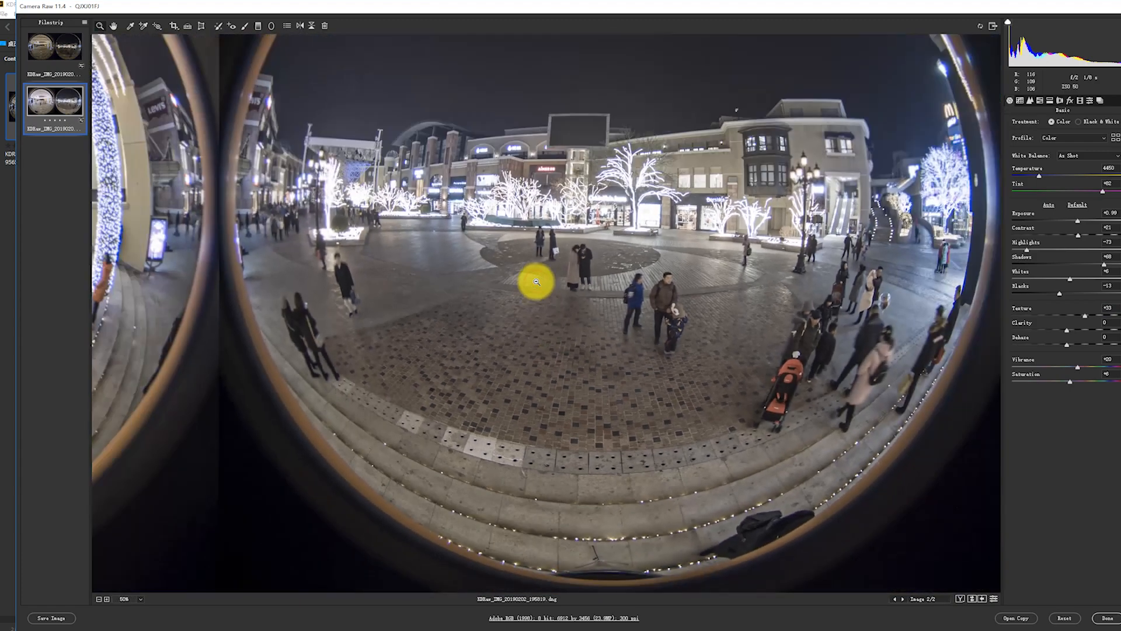
Examine the night sky and the arched-roof building in the bright stacked image at 200% for noise.
left_click(490, 172)
left_click(511, 199)
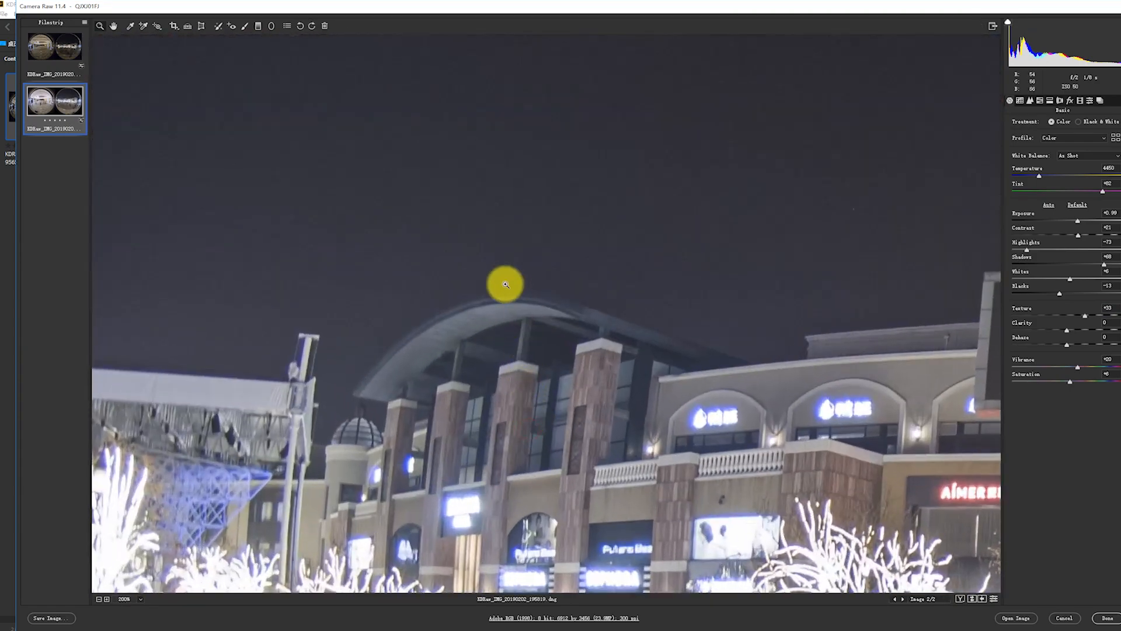
key("alt")
left_click(616, 293, "alt")
left_click(588, 315, "alt")
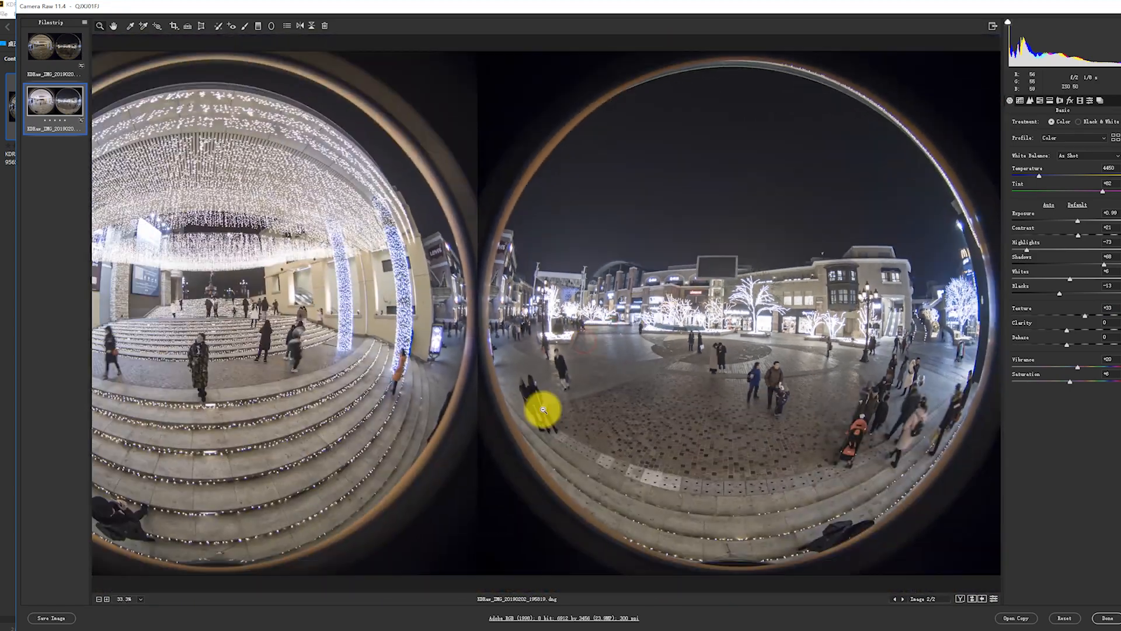
Set the bright stacked image's Clarity to +12, judging the effect on the lit steps at 100%.
left_click(281, 432)
left_click(281, 431)
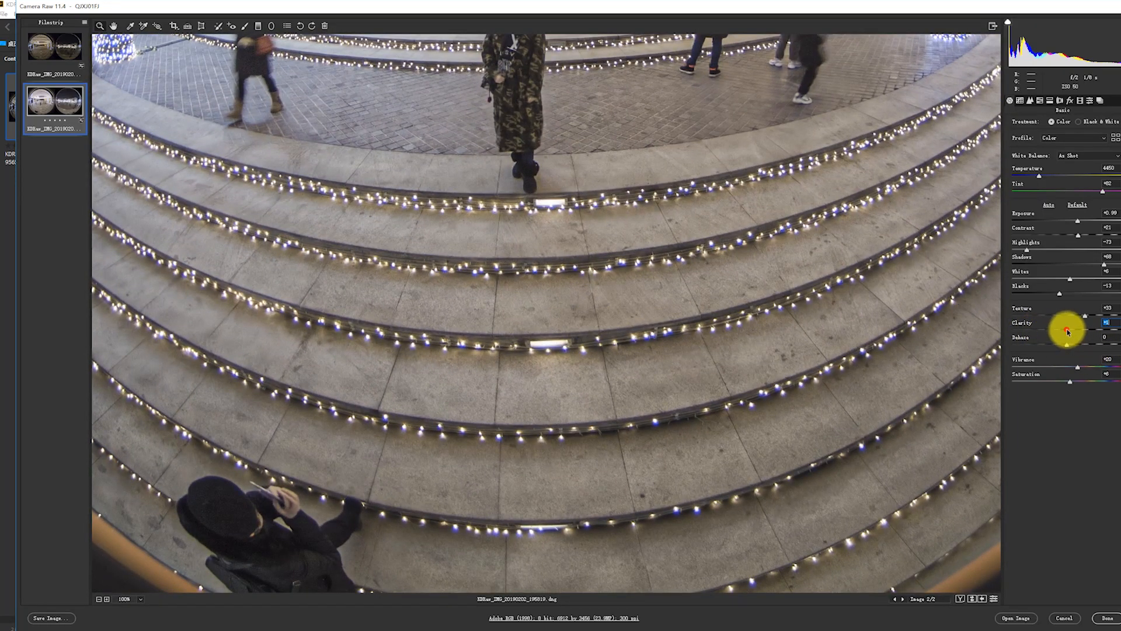
left_click(606, 288, "alt")
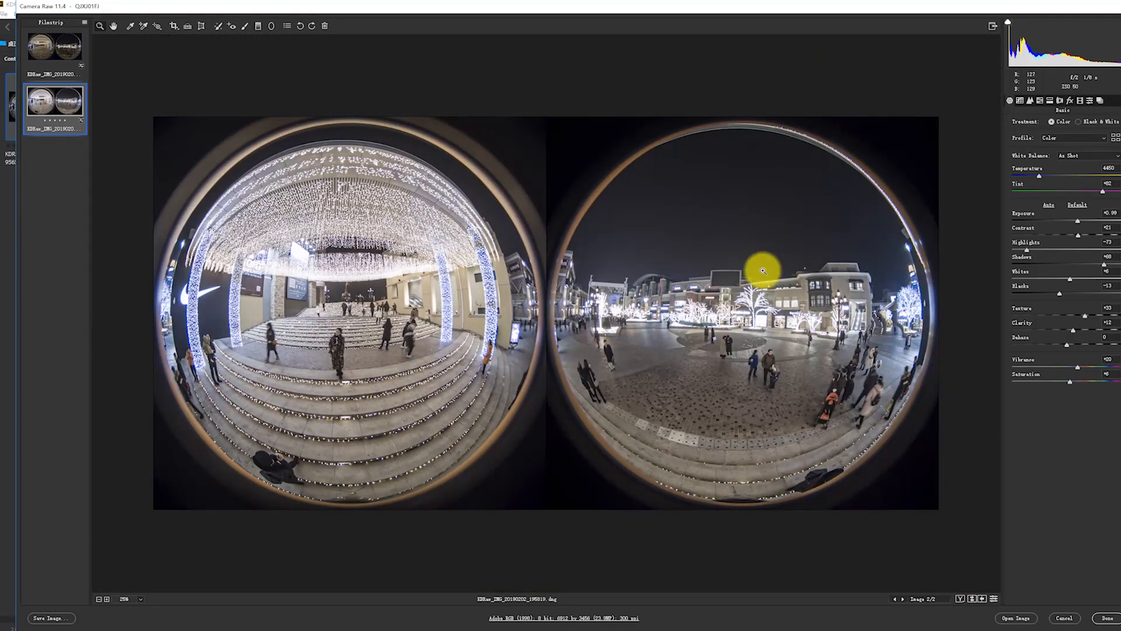
Set the bright stacked image's exposure to +0.65 and synchronize its settings to the dark stacked image.
left_click_drag(1078, 223, 1075, 223)
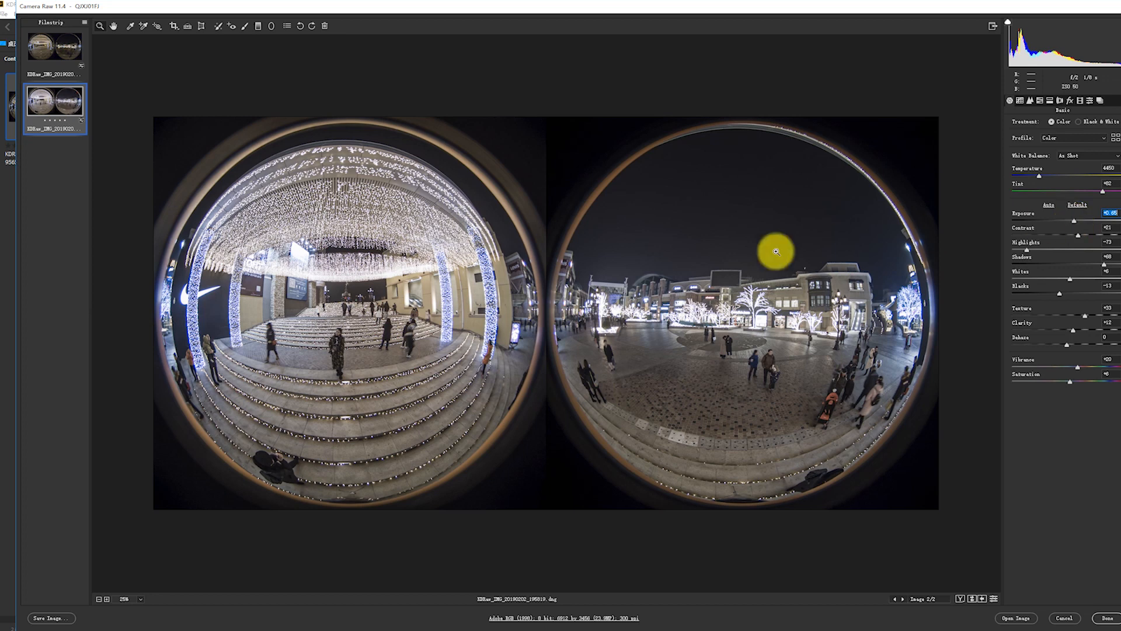
left_click(1120, 22)
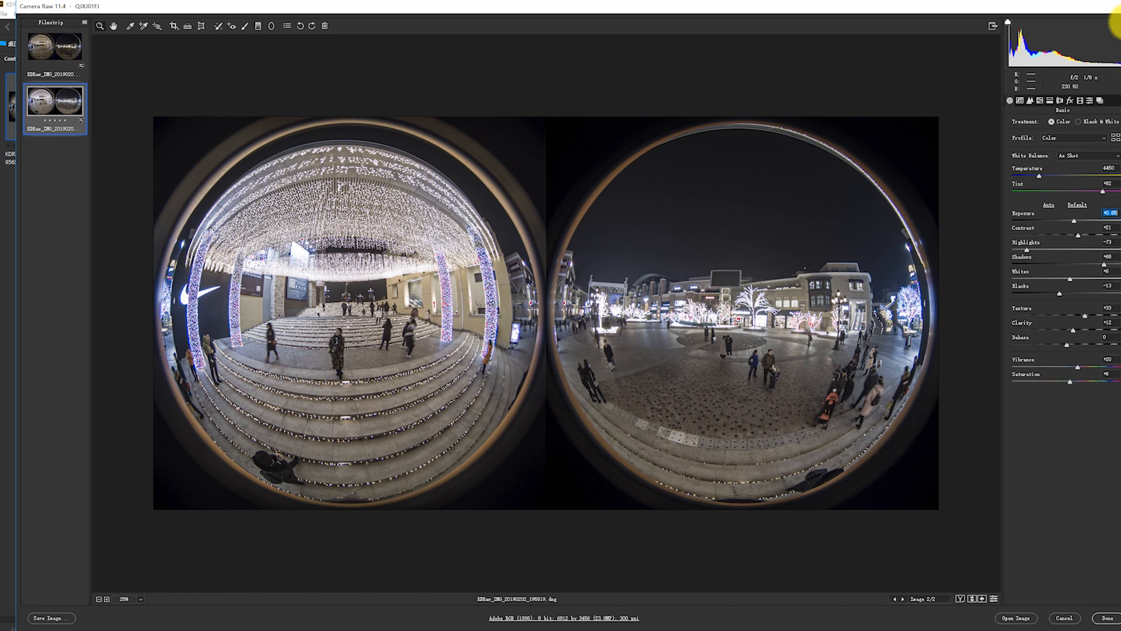
left_click(45, 47, "shift")
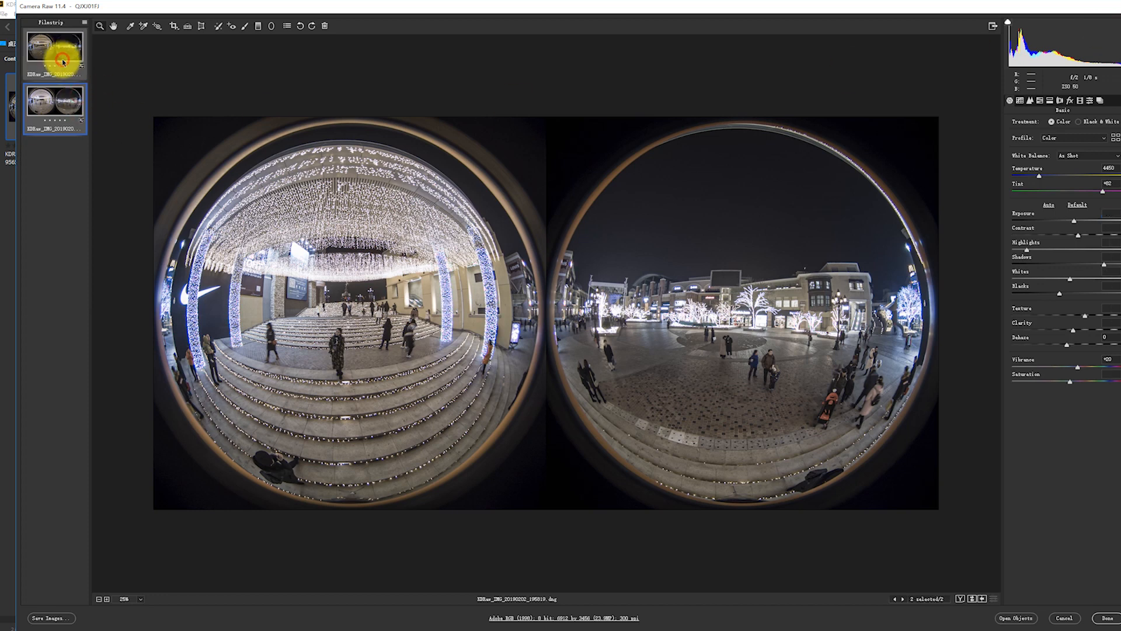
key("alt+s")
left_click(653, 104)
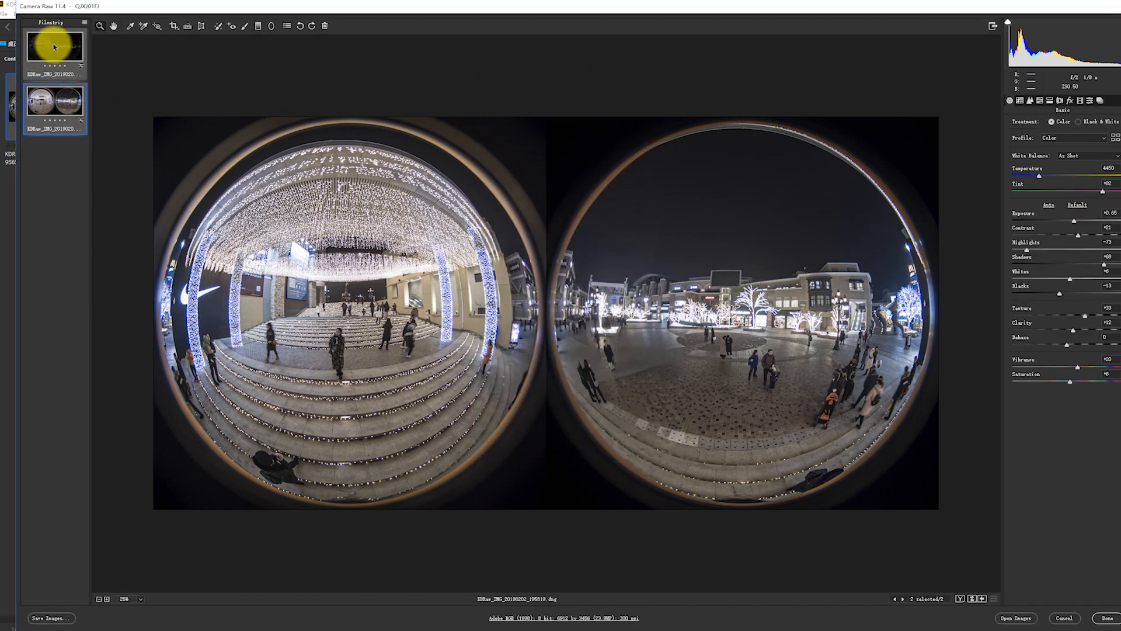
Fine-tune the dark stacked image's exposure and turn on Remove Chromatic Aberration for it.
left_click(55, 47)
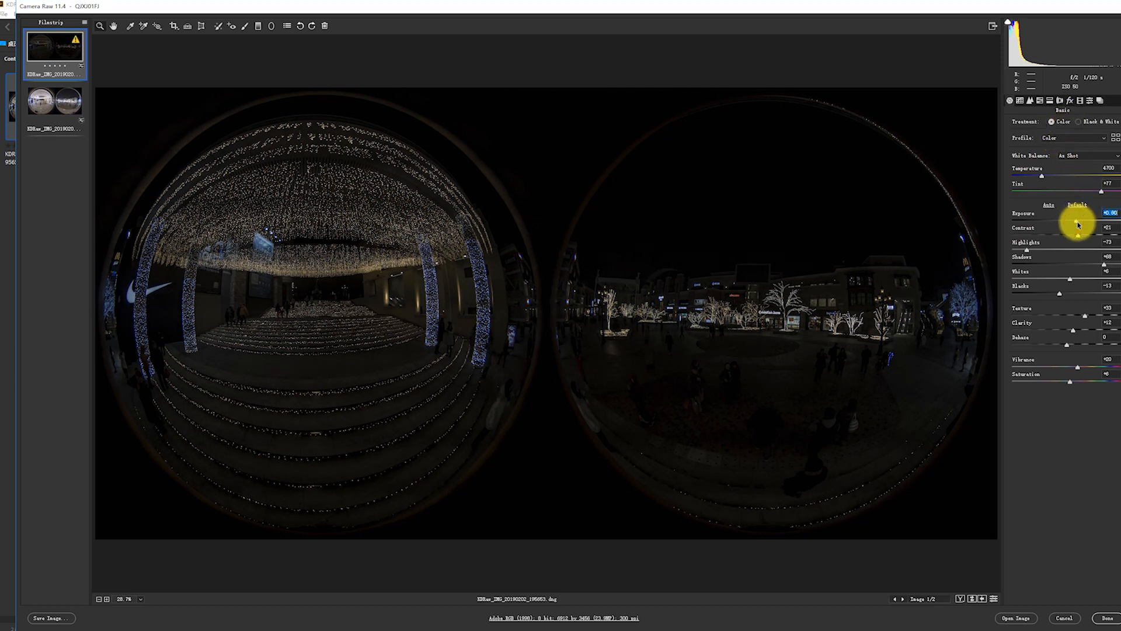
left_click(1110, 213)
left_click(1060, 100)
left_click(1020, 120)
left_click(1038, 136)
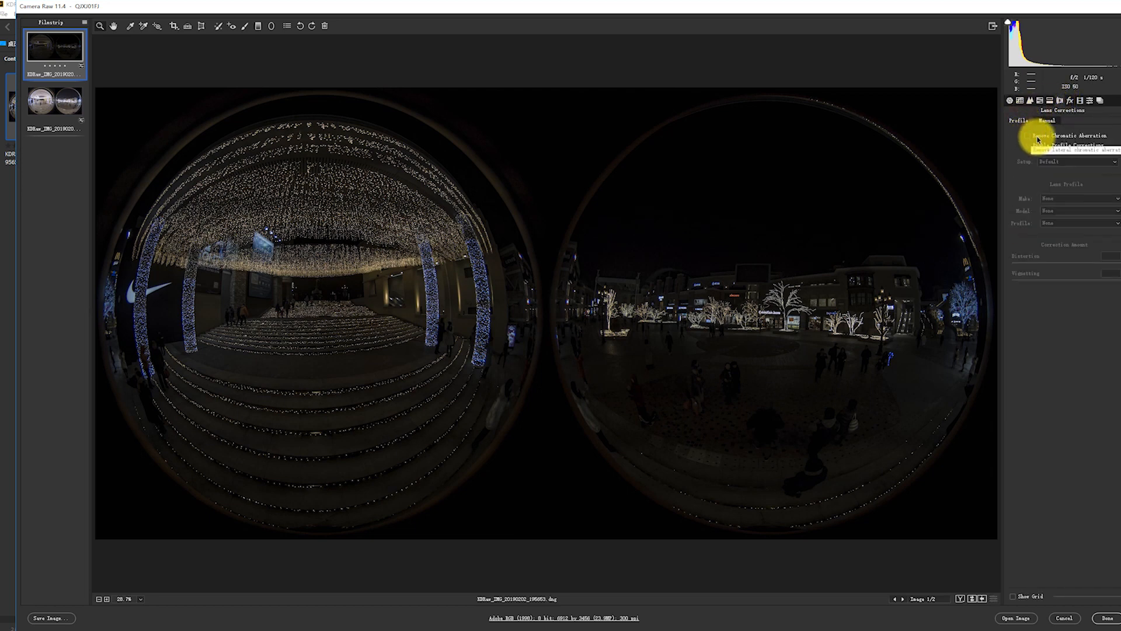
Minimize the dark stacked image's sharpening with amount 0, radius 0.5 and detail 0.
left_click(1010, 101)
left_click(1030, 101)
left_click_drag(1043, 139, 982, 180)
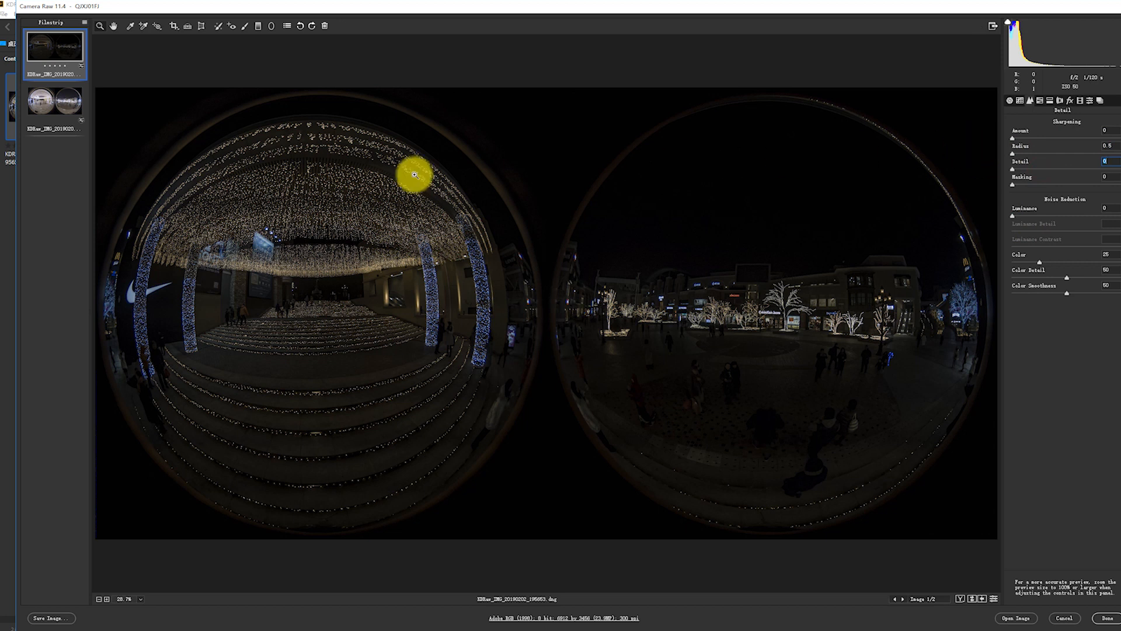
Try to synchronize the dark stacked image's sharpening settings to the bright stacked image.
left_click(55, 102)
left_click(55, 51)
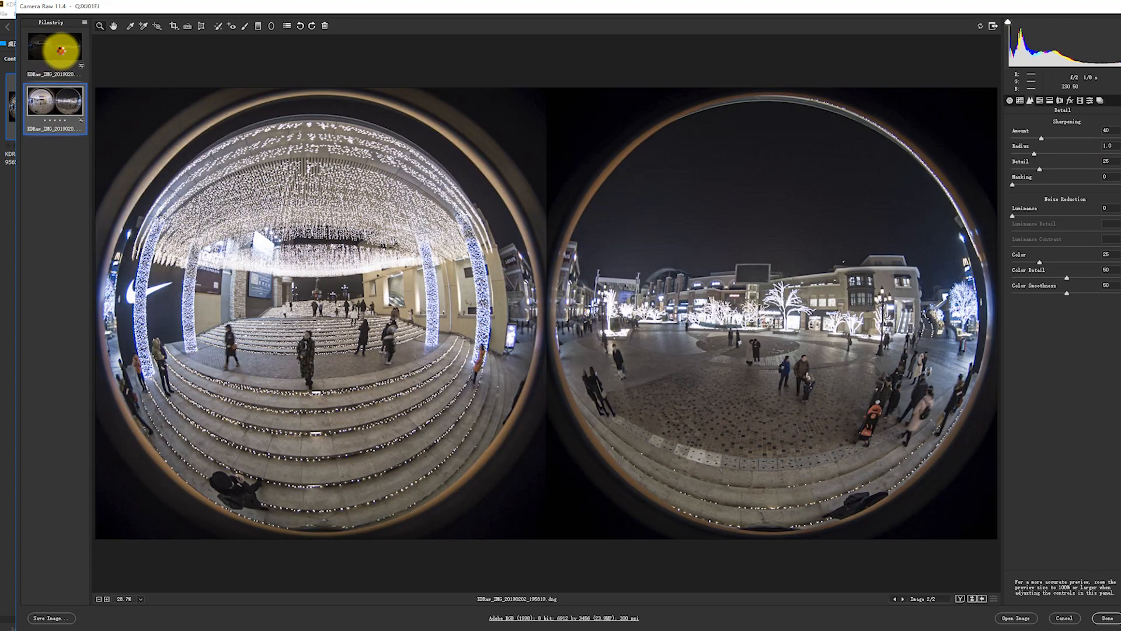
left_click(70, 103)
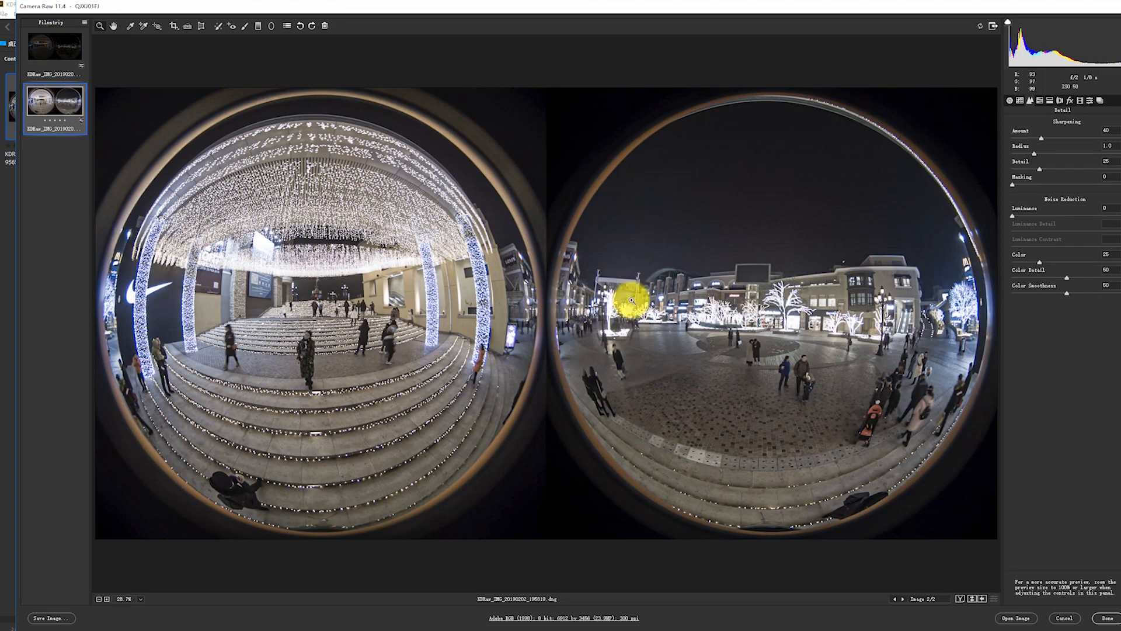
left_click(66, 66)
left_click(53, 104, "shift")
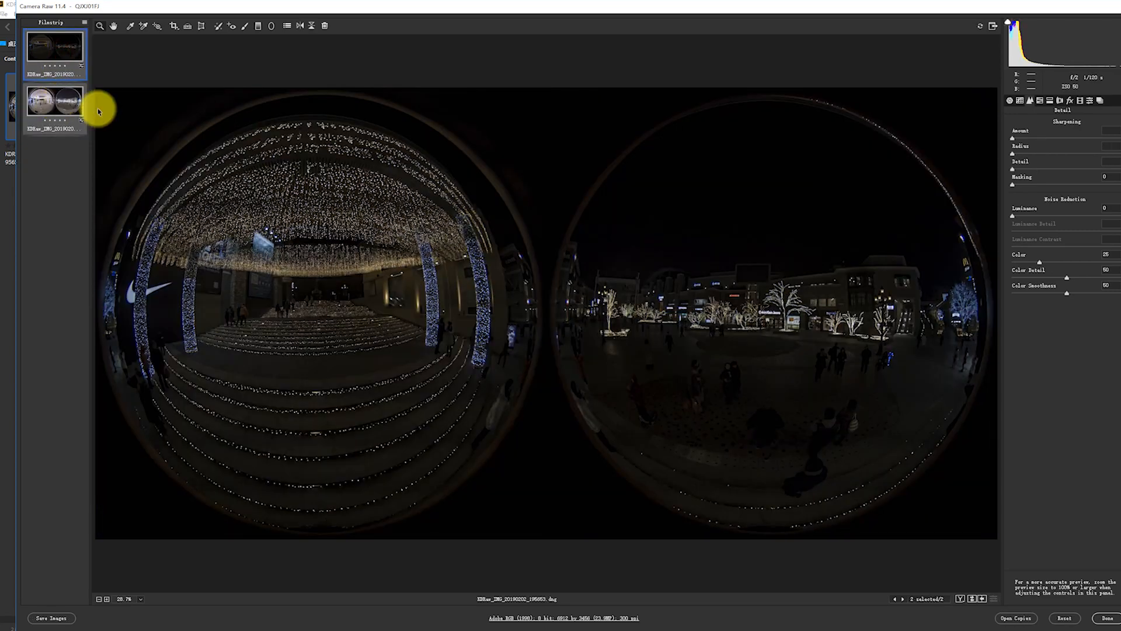
key("alt+s")
left_click(650, 98)
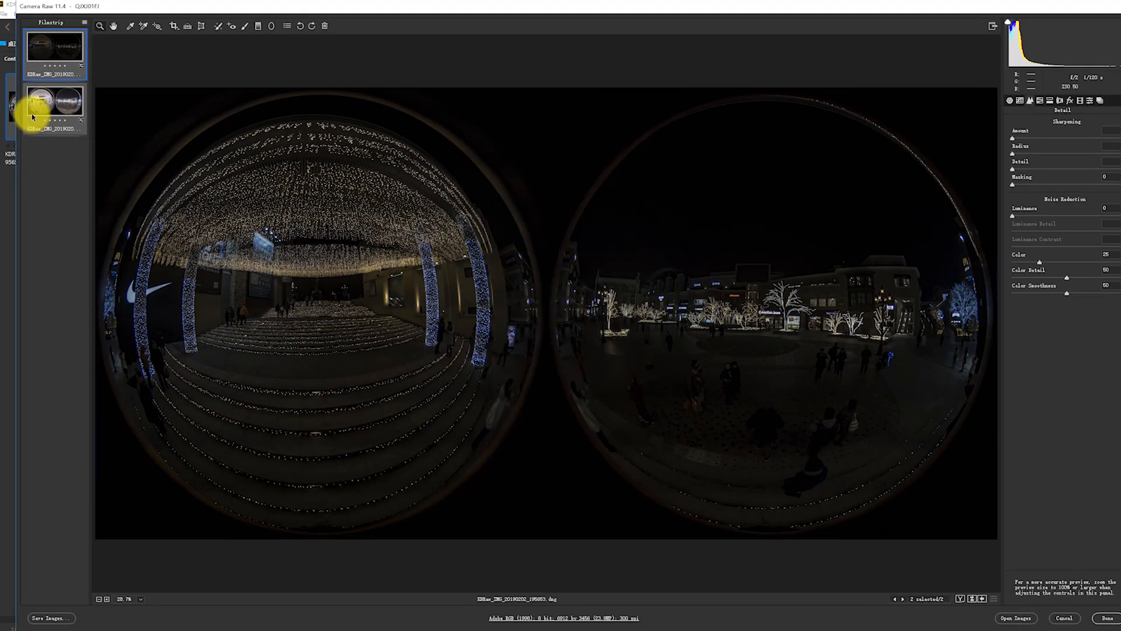
Minimize the bright stacked image's sharpening with amount 0, radius 0.5 and detail 0.
left_click(32, 108)
left_click(1042, 100)
left_click(1053, 102)
left_click(1060, 100)
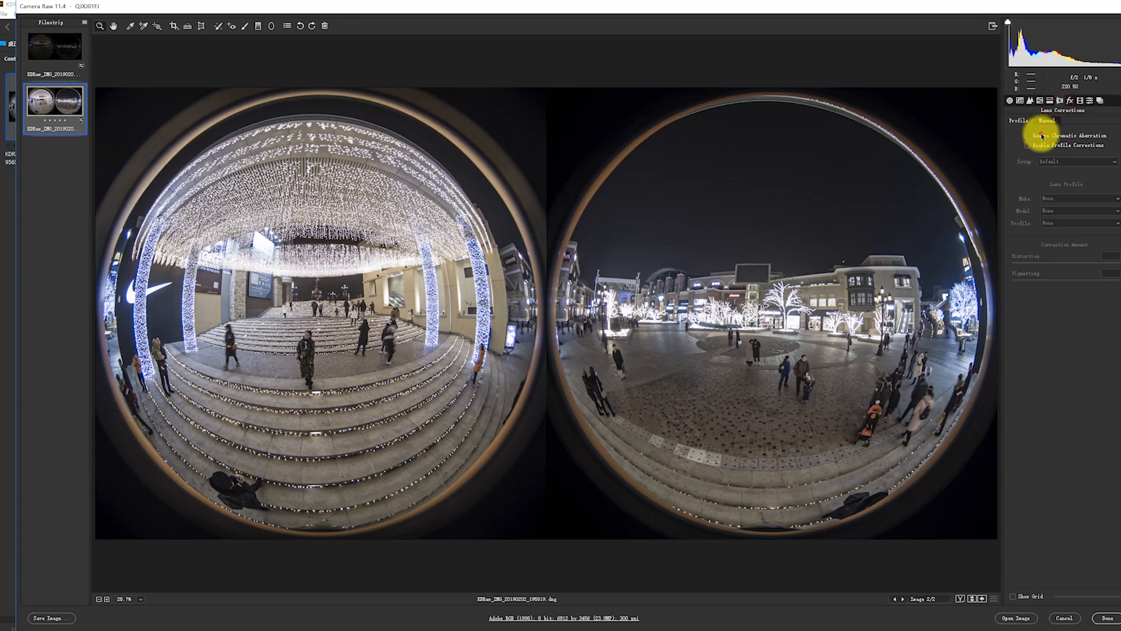
left_click(1044, 102)
left_click(1050, 101)
left_click(1028, 103)
left_click(1037, 103)
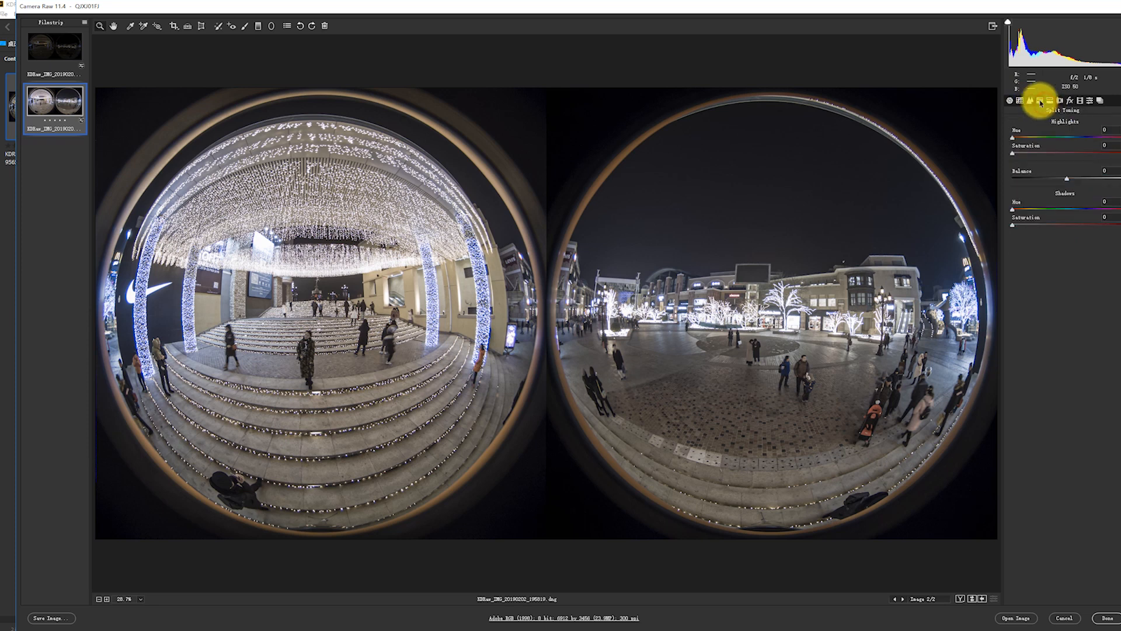
left_click(1022, 101)
left_click(1031, 102)
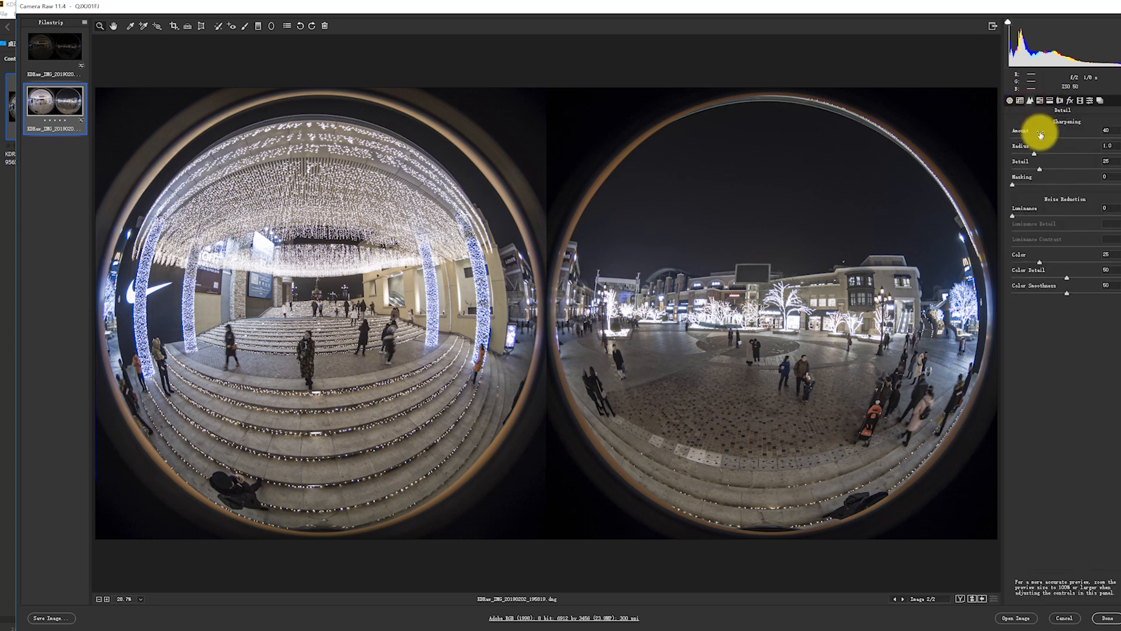
left_click_drag(1015, 135, 964, 161)
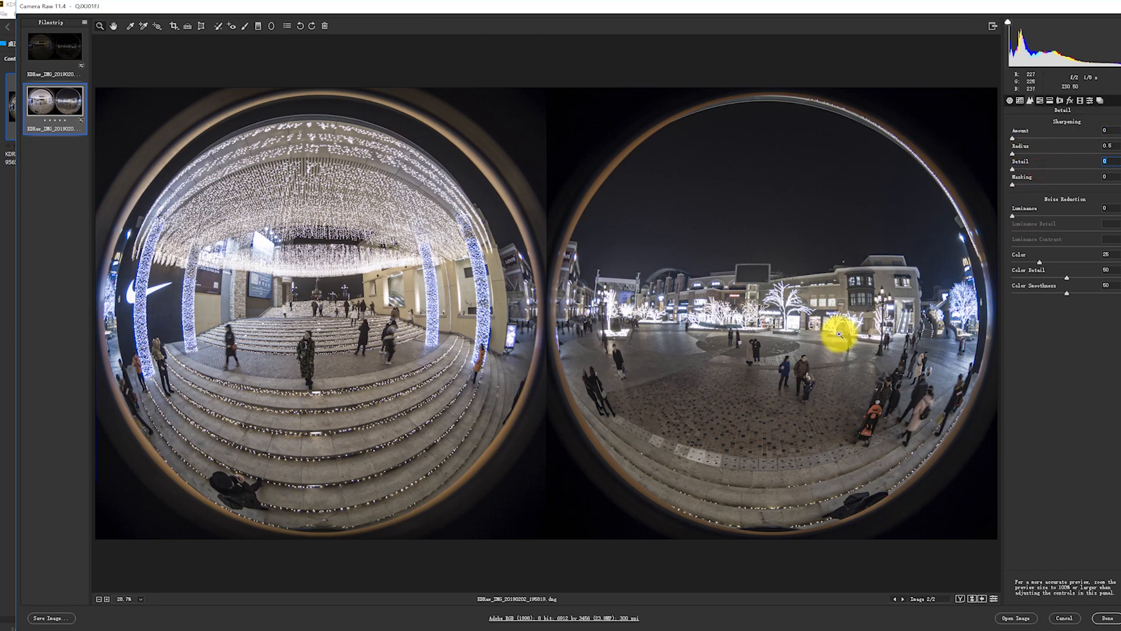
Examine the blue-lit tree, stairway and escalators in the bright stacked image at 200% for color fringing.
left_click(884, 345)
left_click(899, 324)
left_click(905, 315)
left_click(886, 218)
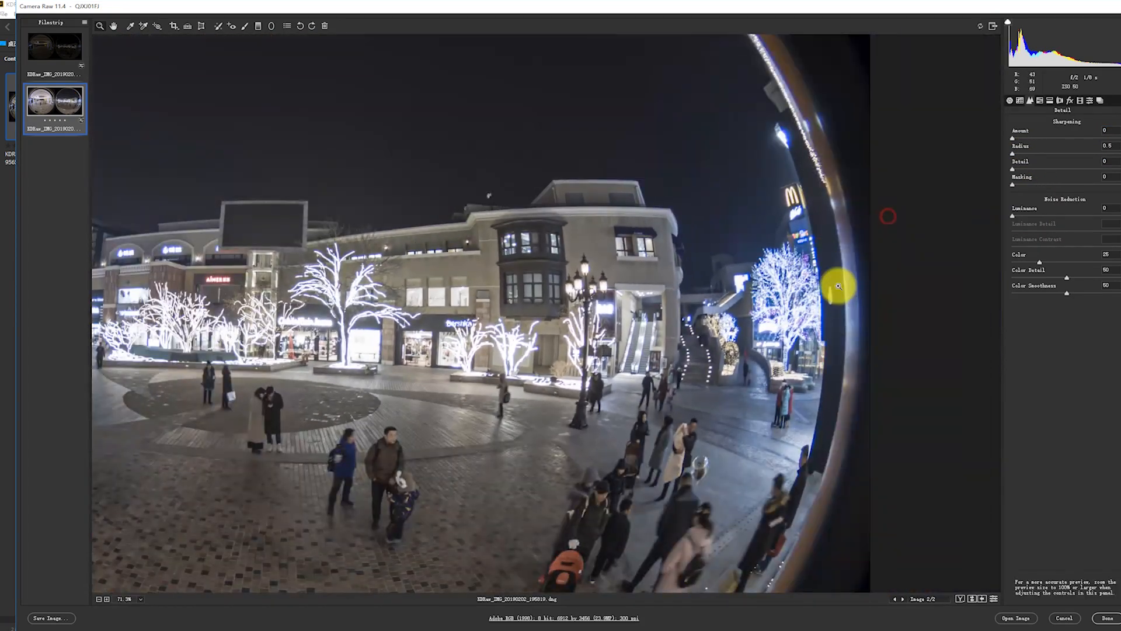
left_click(806, 304)
key("h")
key("shift")
key("h")
left_click_drag(728, 332, 627, 303)
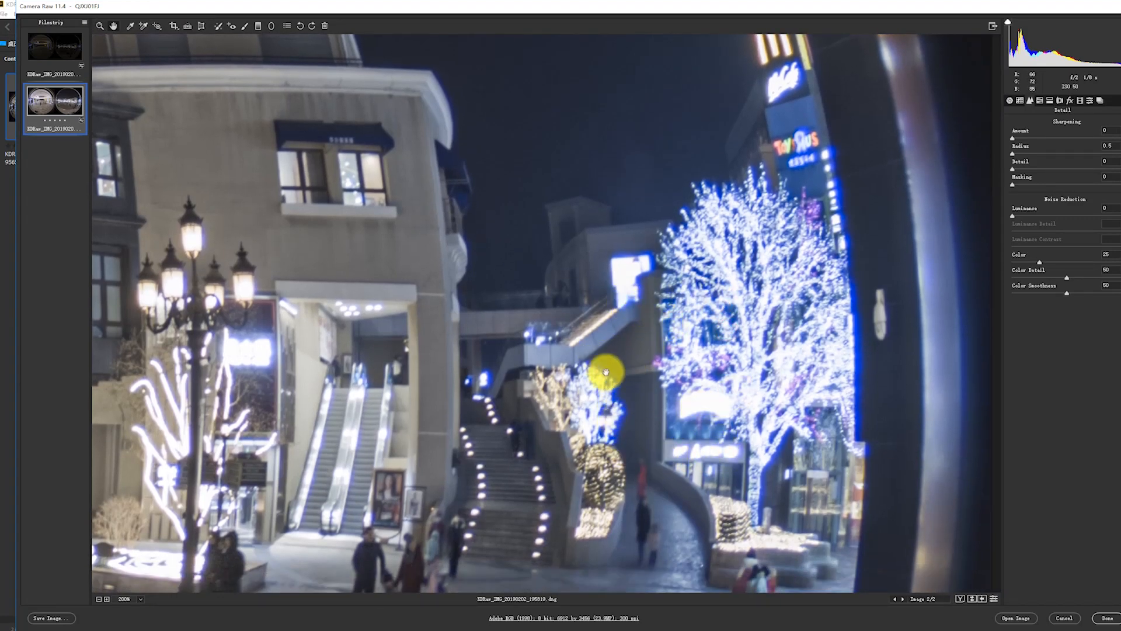
left_click_drag(689, 401, 693, 331)
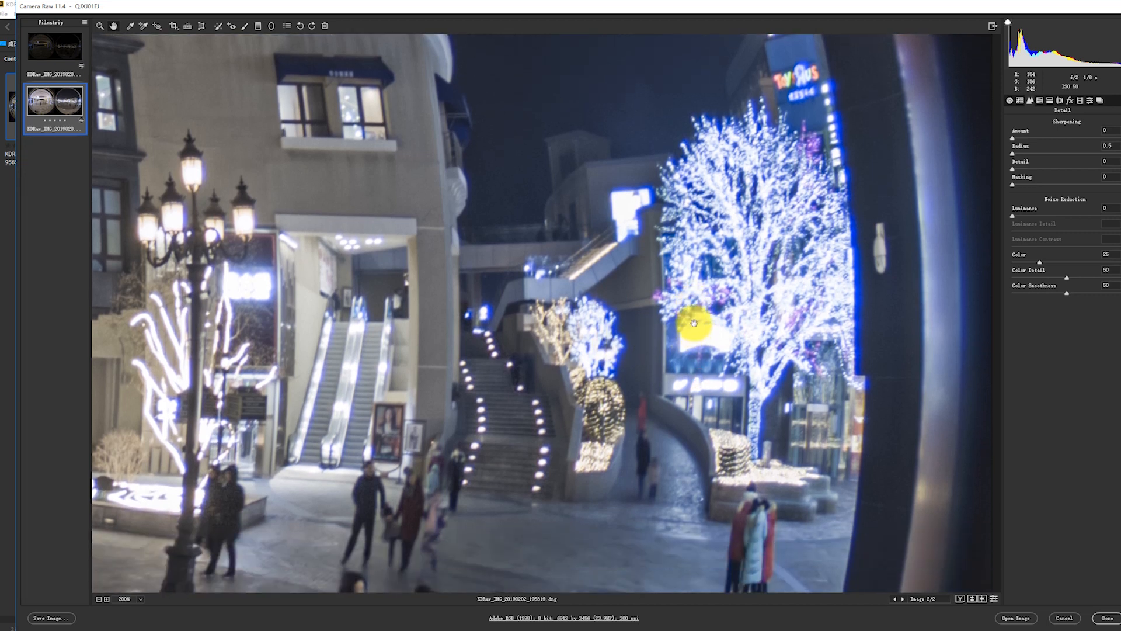
left_click_drag(694, 322, 681, 281)
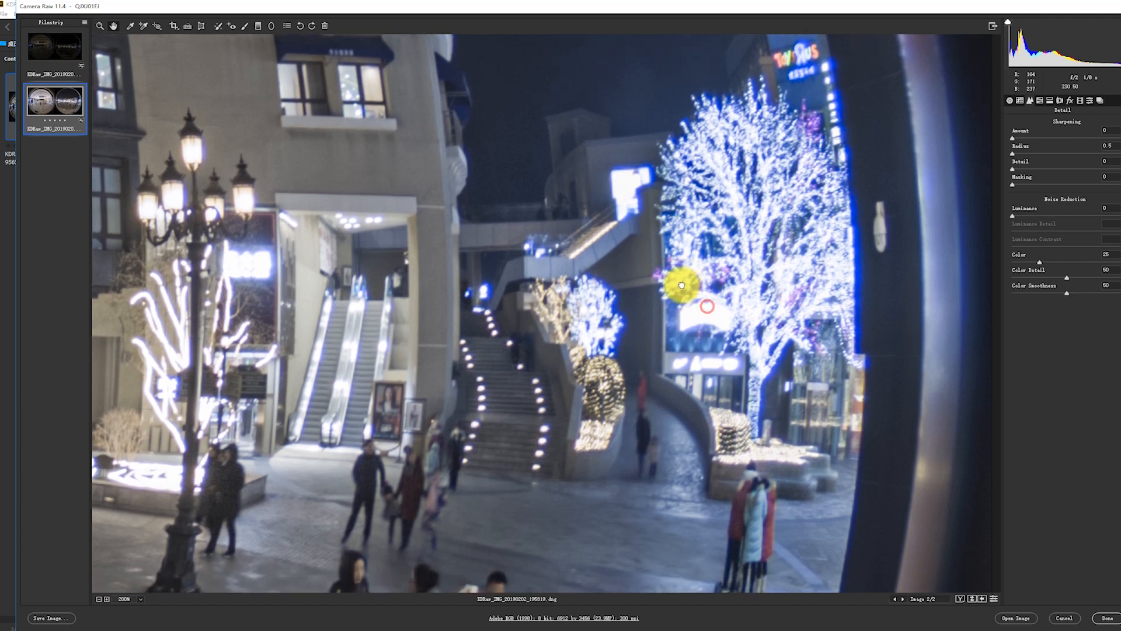
Turn on Remove Chromatic Aberration in the bright stacked image's lens corrections.
left_click(1060, 101)
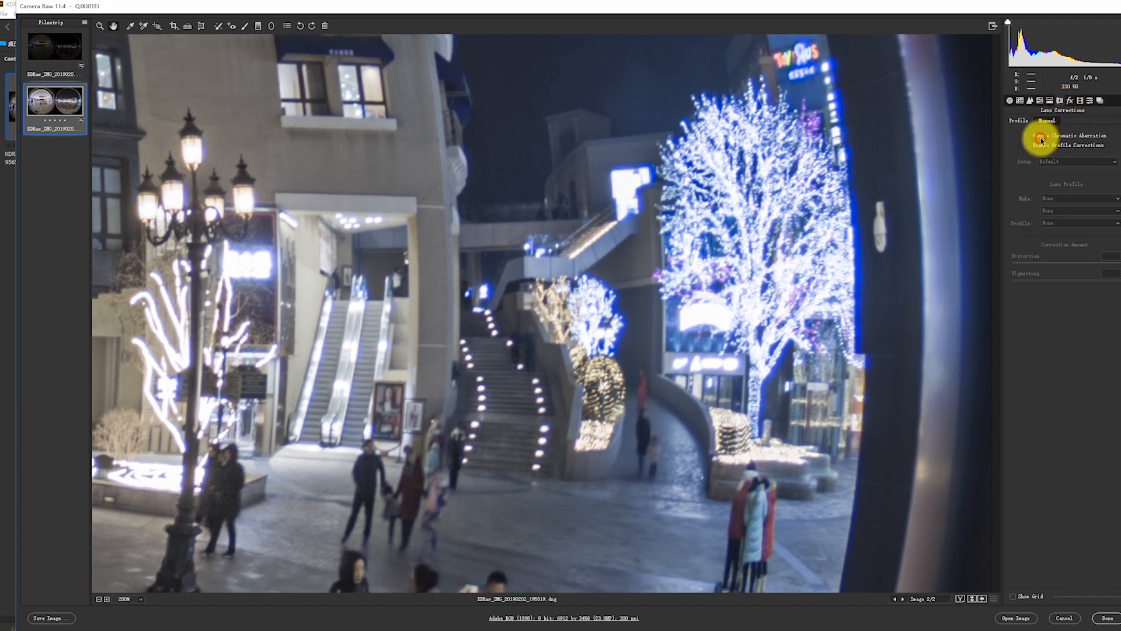
left_click(1028, 135)
left_click(1043, 139)
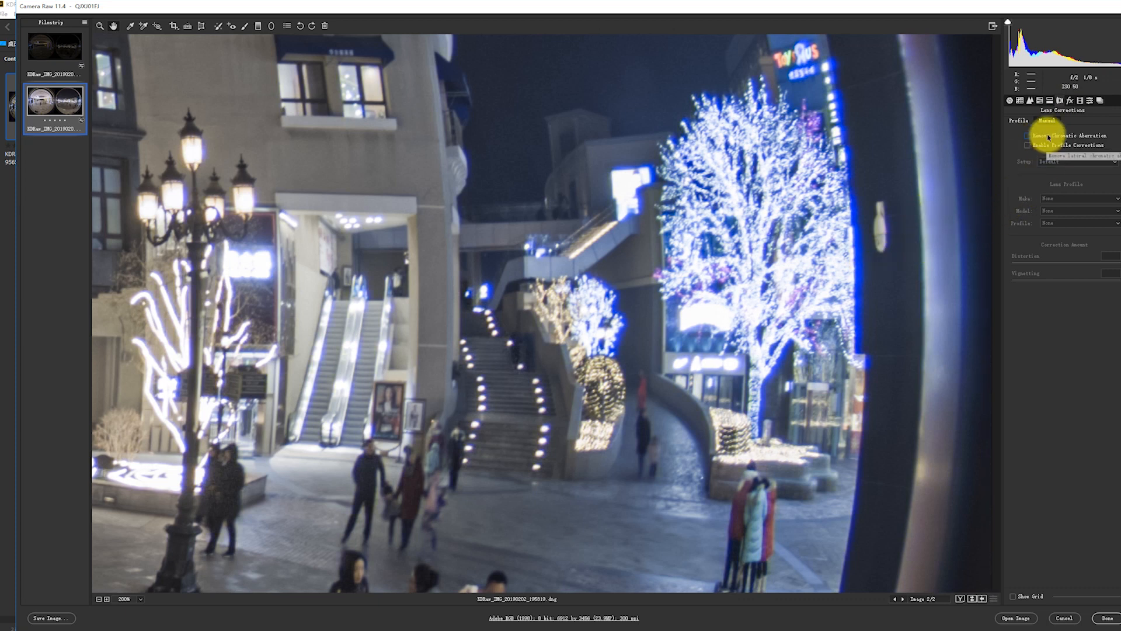
left_click(1048, 139)
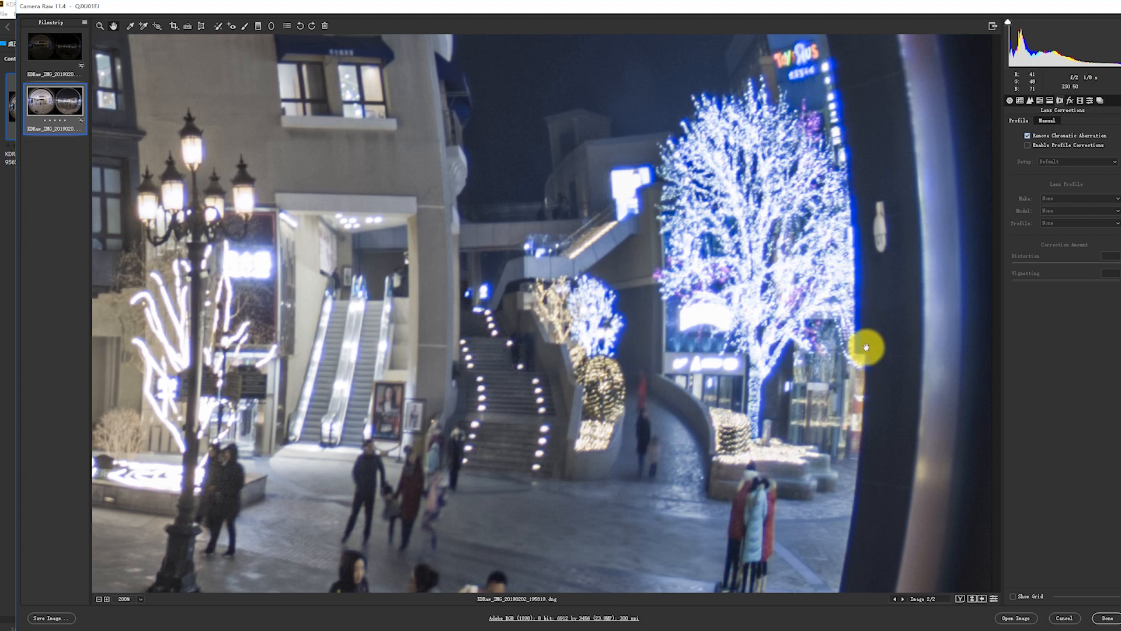
Inspect the lamp posts, escalators, stairway and lit tree in the bright stacked image at 200% for remaining color fringing.
left_click_drag(270, 220, 487, 364)
left_click_drag(261, 342, 644, 286)
left_click_drag(314, 367, 599, 345)
left_click_drag(709, 355, 287, 357)
left_click_drag(759, 351, 329, 347)
left_click_drag(521, 349, 346, 335)
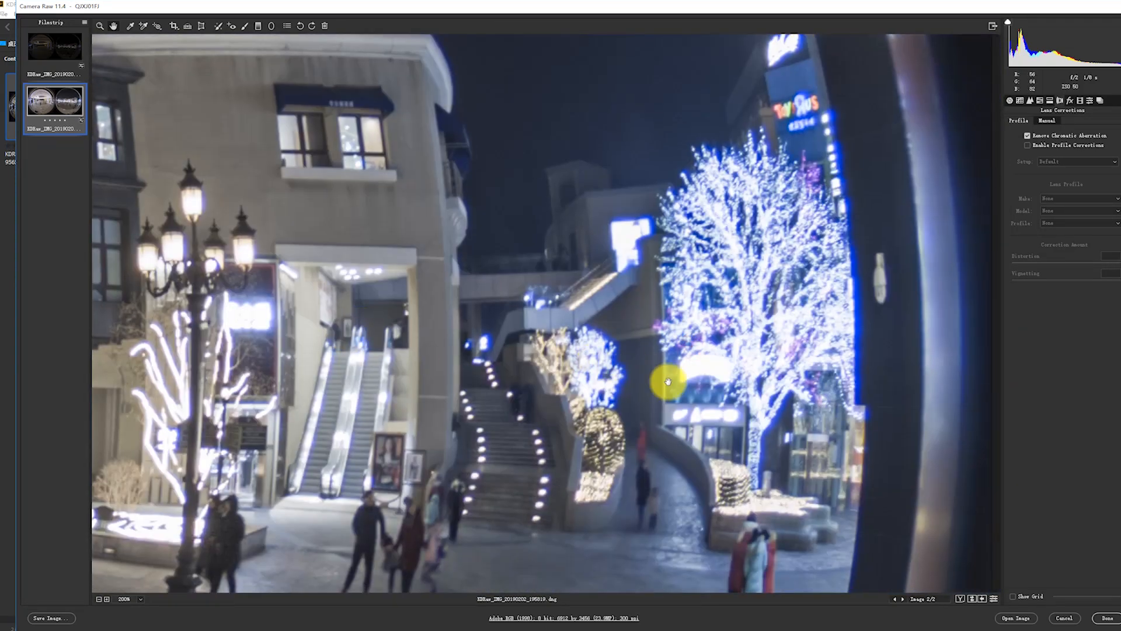
left_click_drag(566, 381, 575, 305)
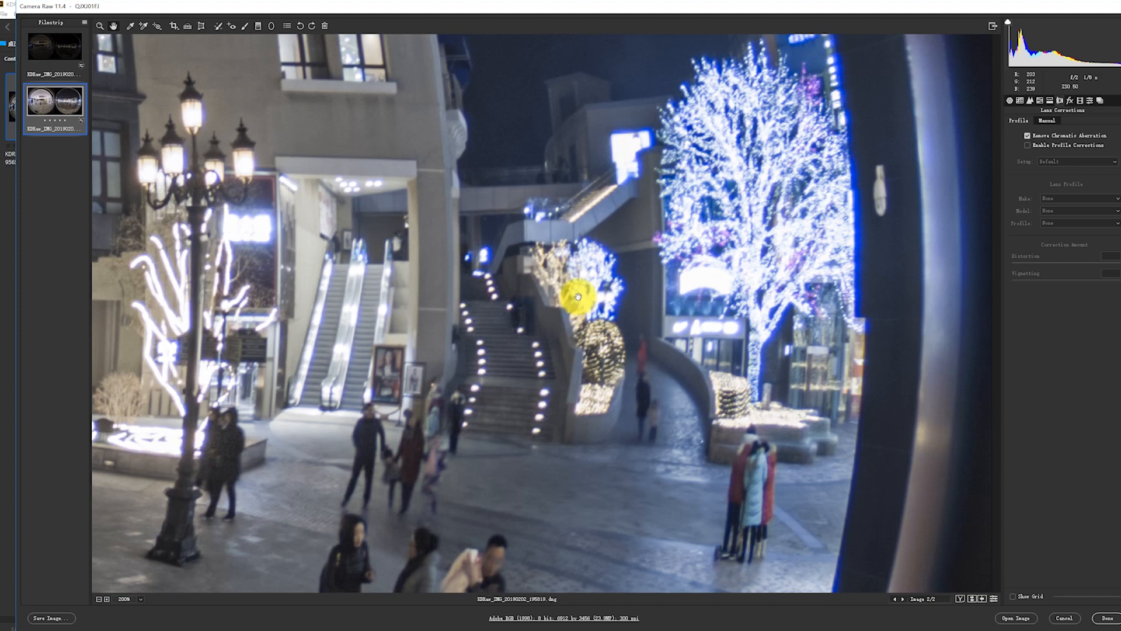
scroll(579, 297, "down", 5)
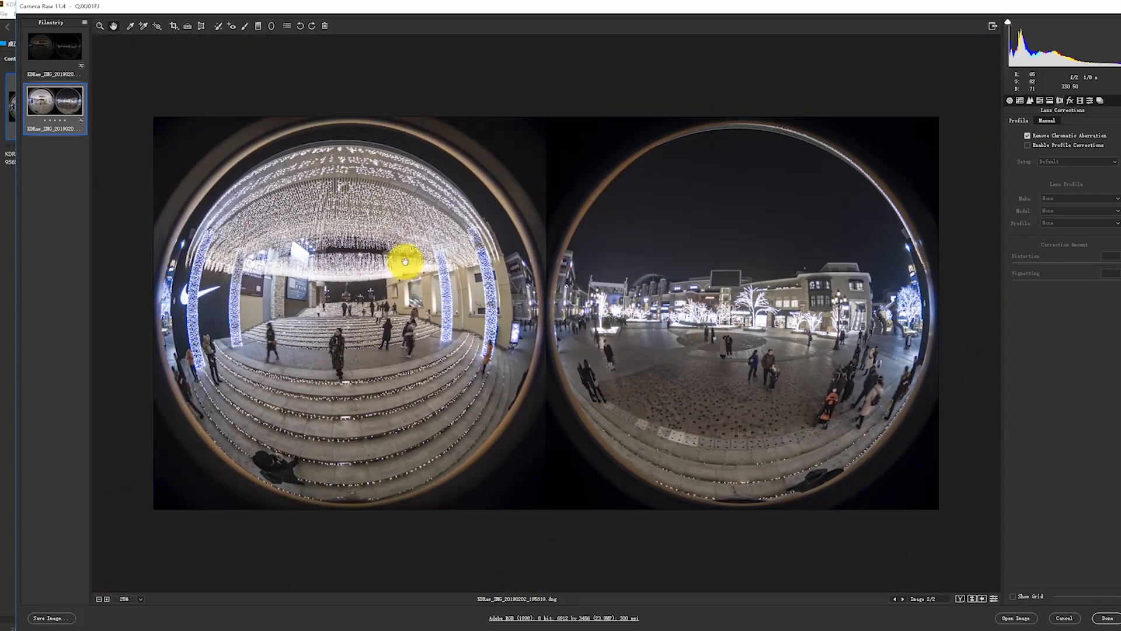
Save both stacked images in the same location as uncompressed 16-bit TIFF files in the Adobe RGB (1998) color space.
left_click(55, 50, "shift")
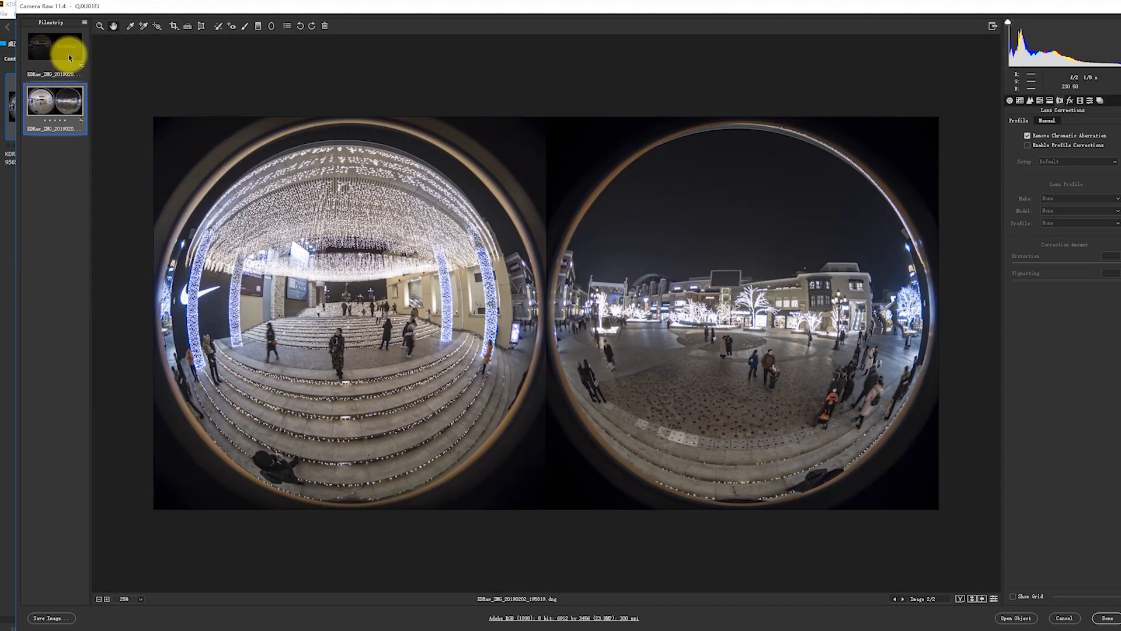
left_click(63, 619)
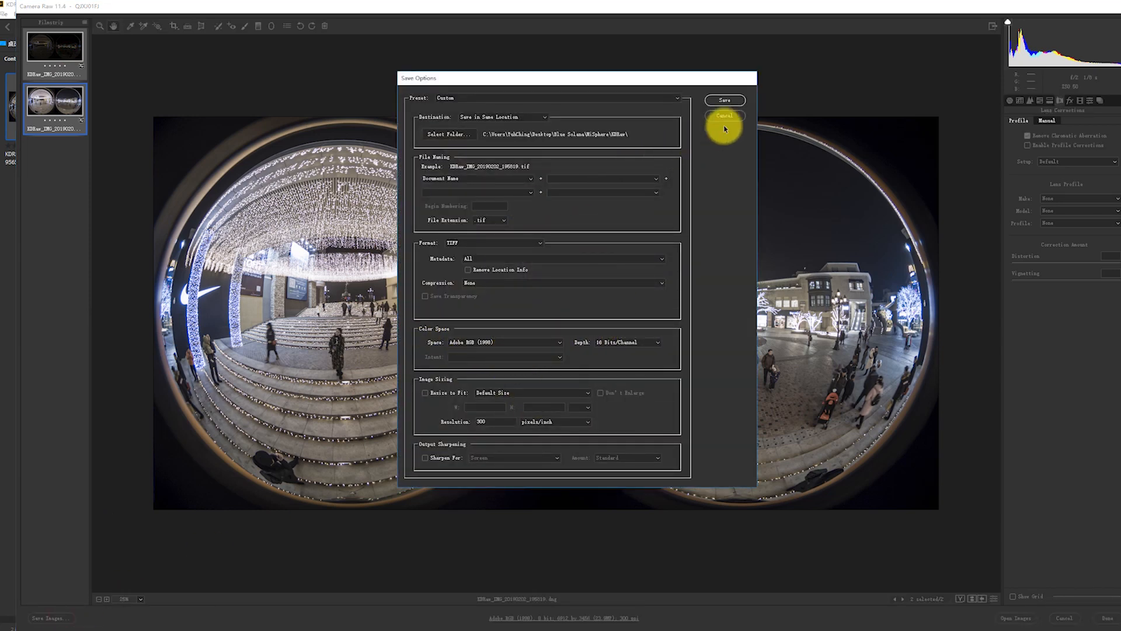
left_click(729, 102)
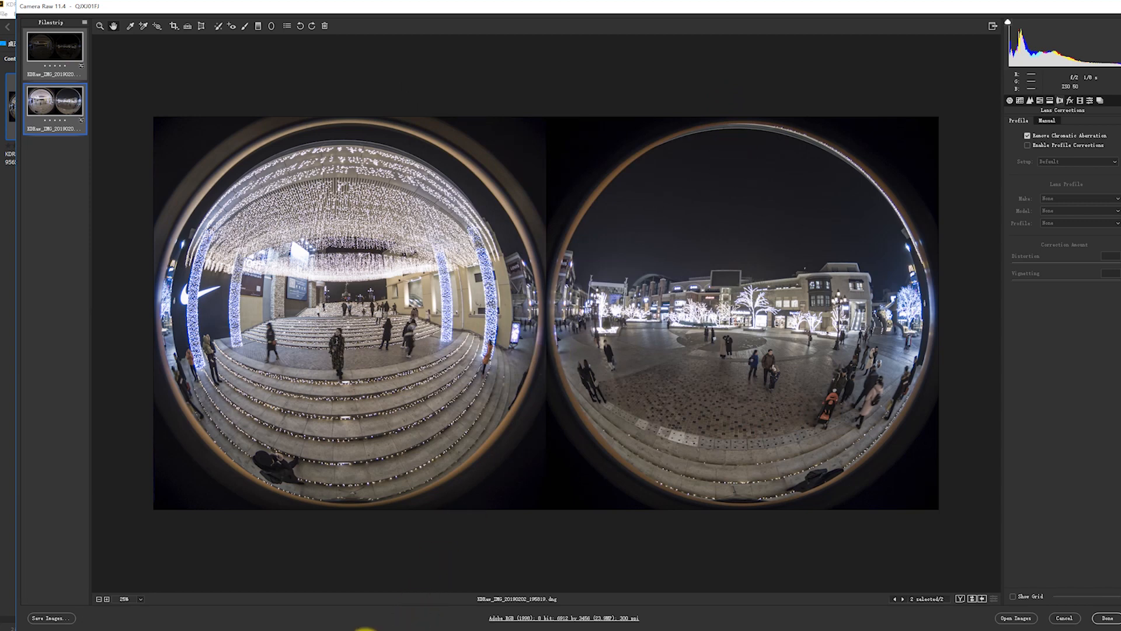
Launch Aurora HDR 2019, place its window low over the screen, and finish the Camera Raw session keeping the edits.
left_click(365, 630)
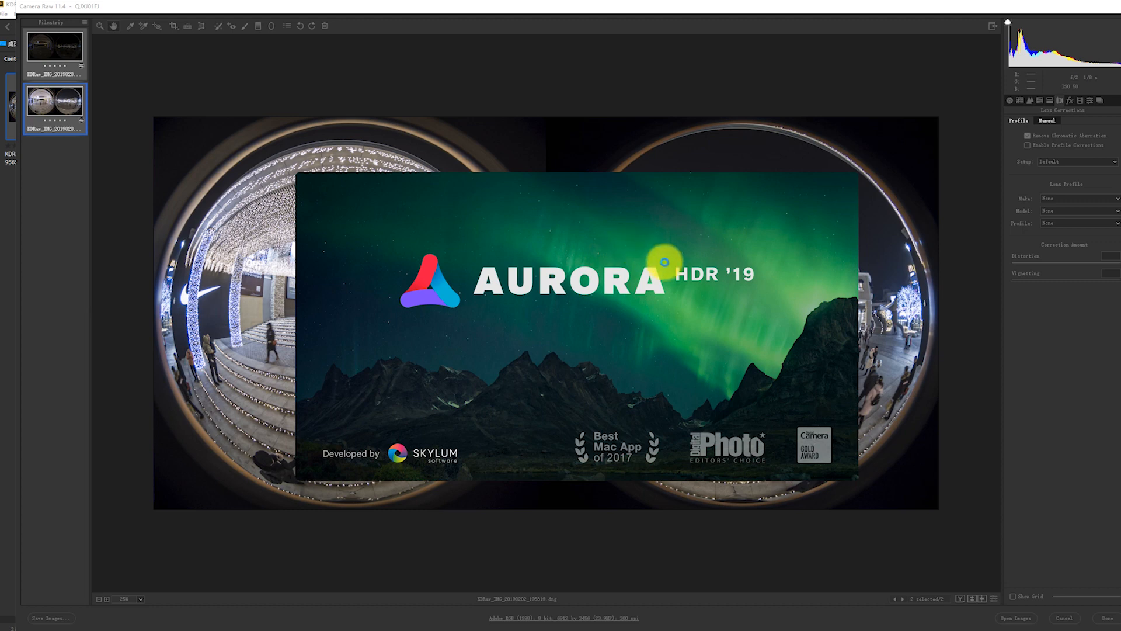
left_click_drag(425, 228, 399, 233)
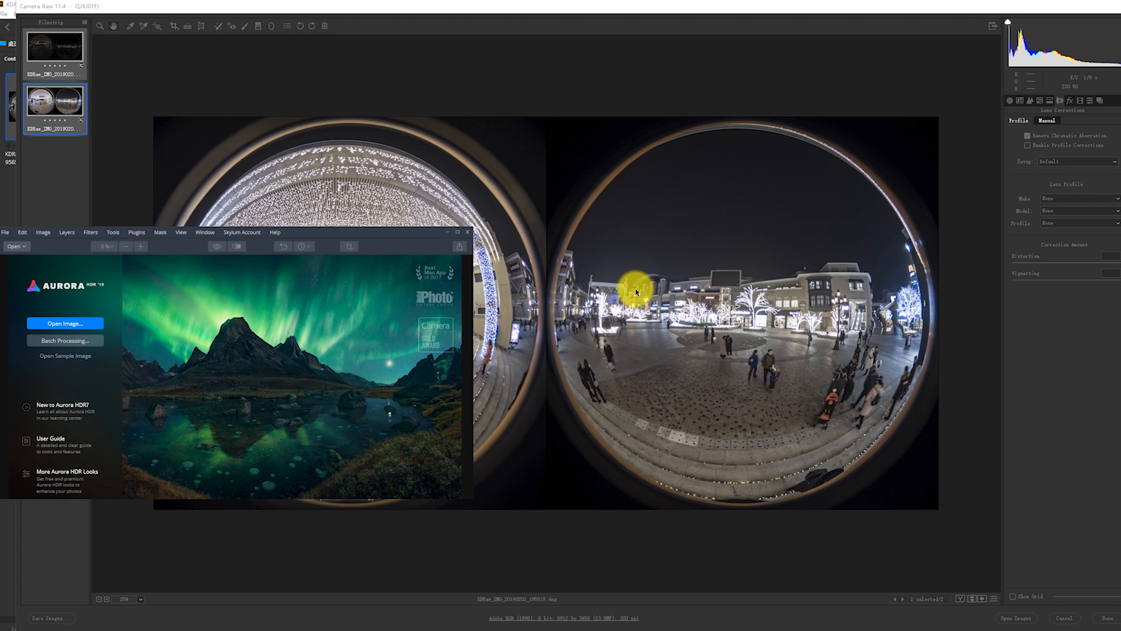
left_click_drag(406, 235, 407, 268)
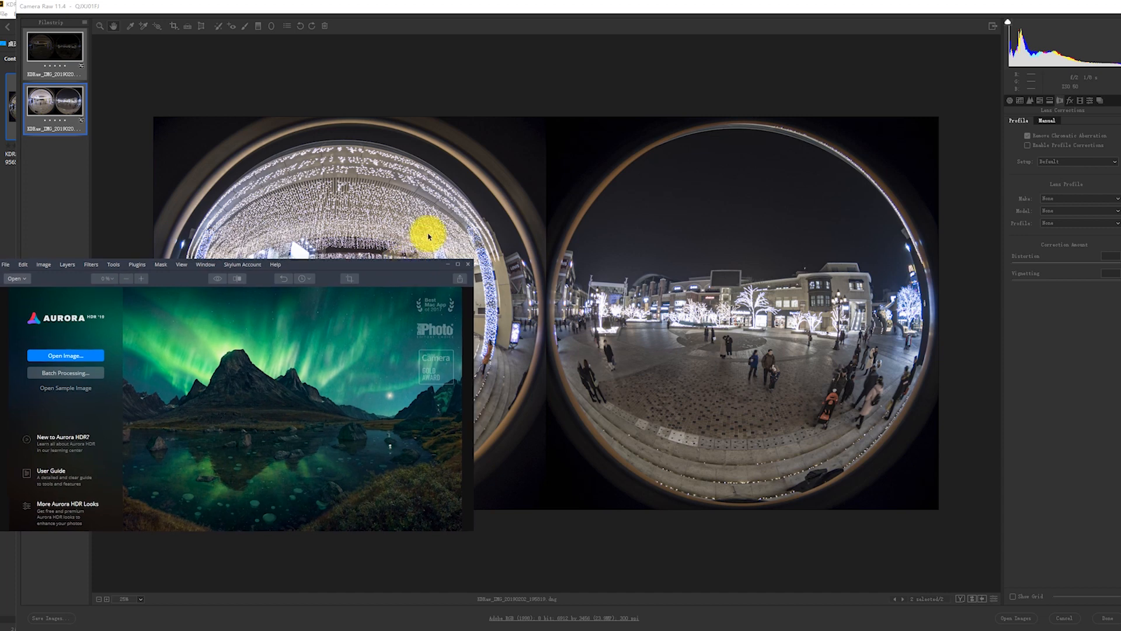
left_click(430, 205)
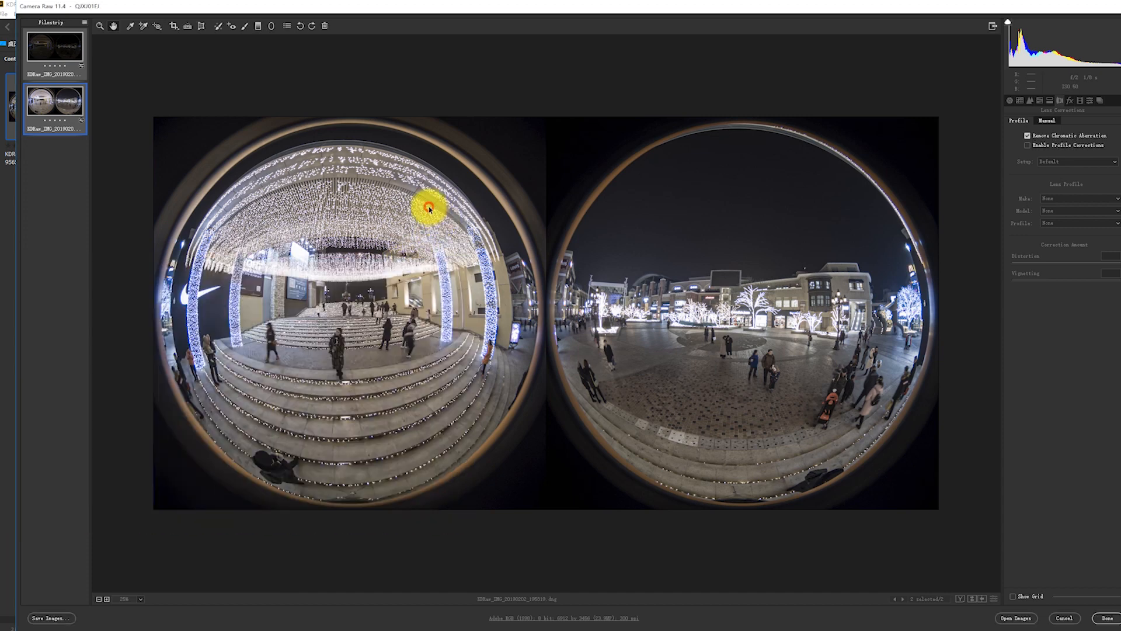
left_click(1107, 618)
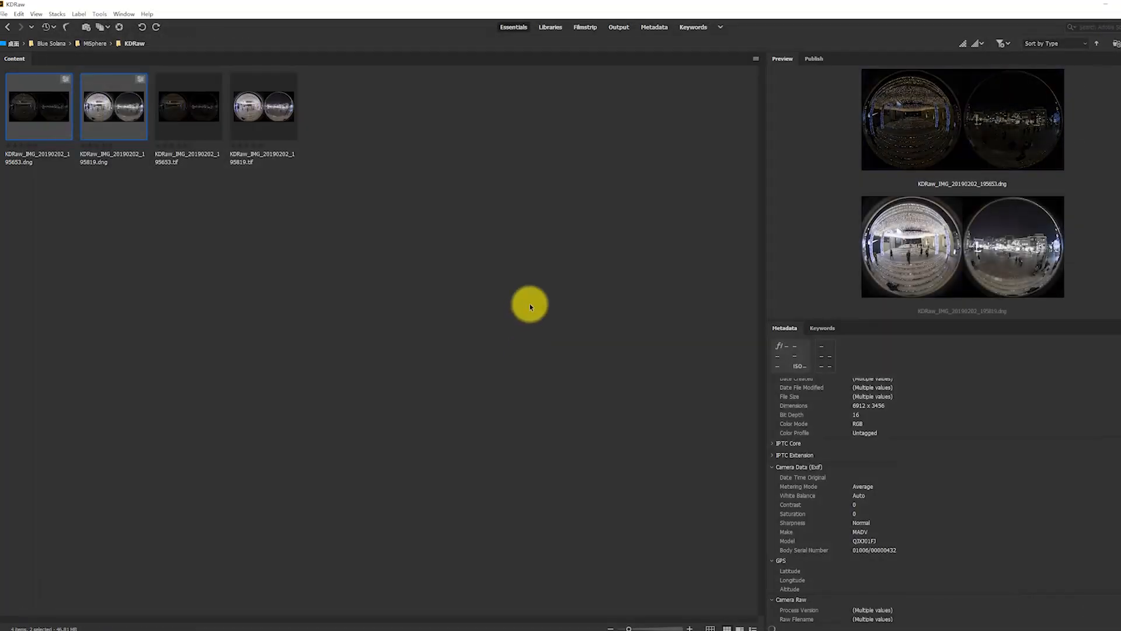
Load KDRaw_IMG_20190202_195653.tif and KDRaw_IMG_20190202_195819.tif from the Bridge window into Aurora HDR for merging and maximize Aurora HDR.
double_click(438, 6)
left_click_drag(501, 17, 579, 12)
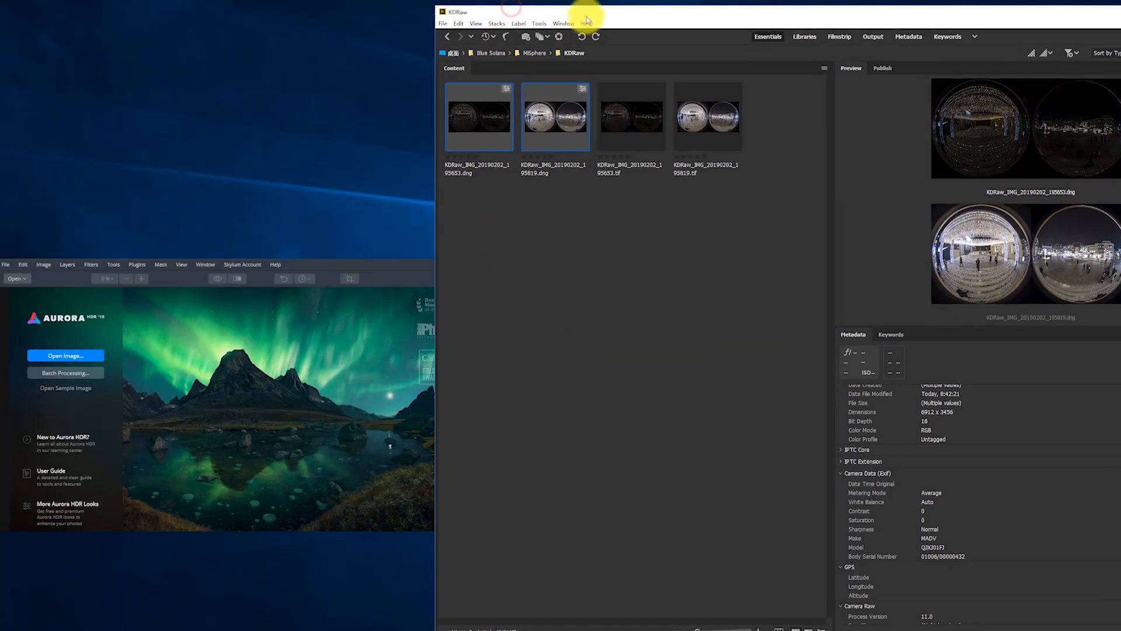
left_click_drag(736, 216, 300, 345)
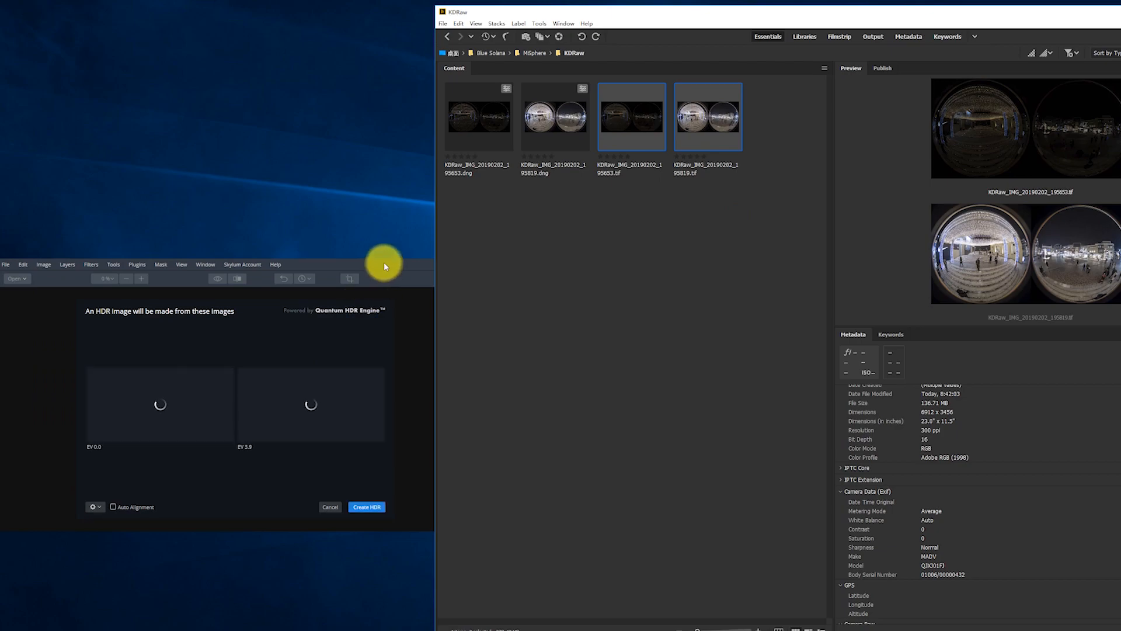
double_click(383, 262)
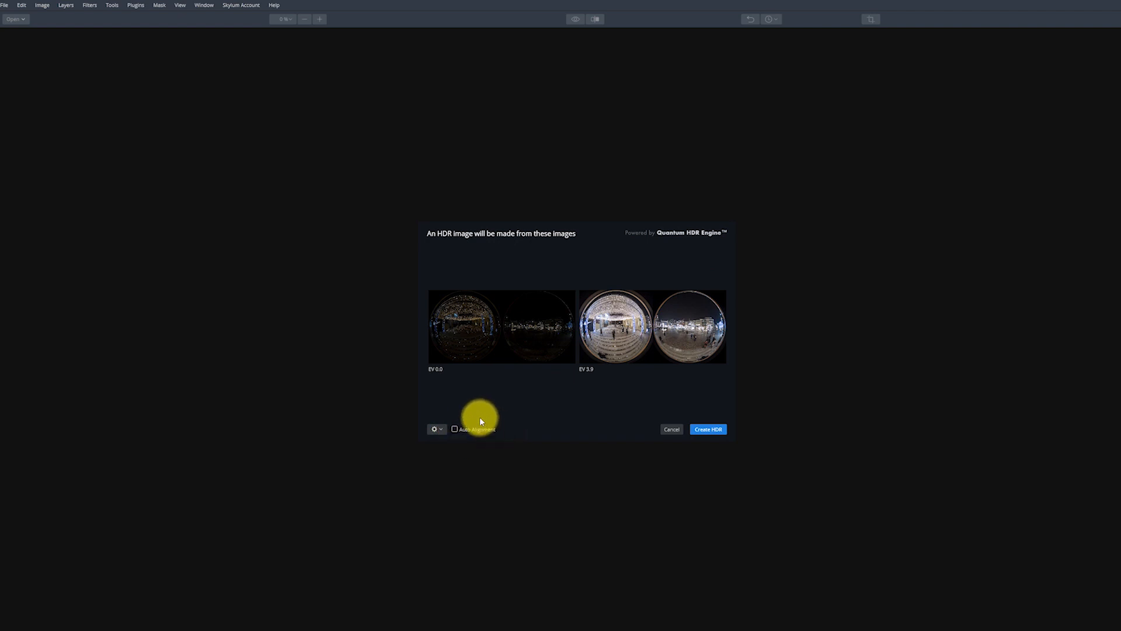
Create the HDR image from both exposures with Chromatic Aberration Reduction on and Ghost Reduction and Auto Alignment off.
mouse_move(506, 323)
left_click(440, 427)
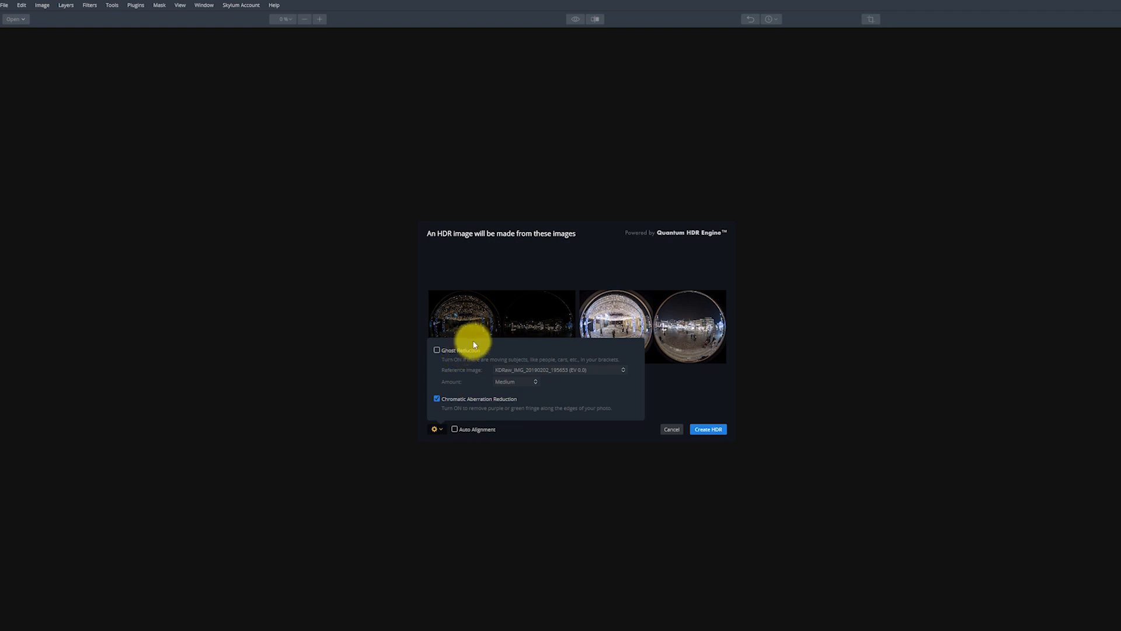
left_click(498, 306)
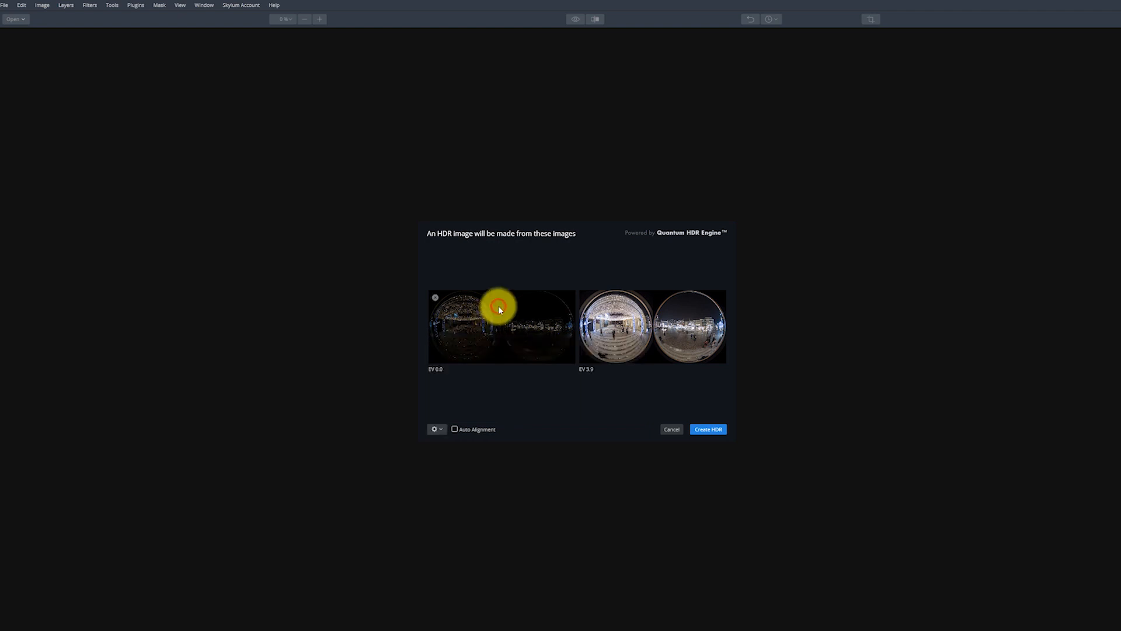
left_click(714, 429)
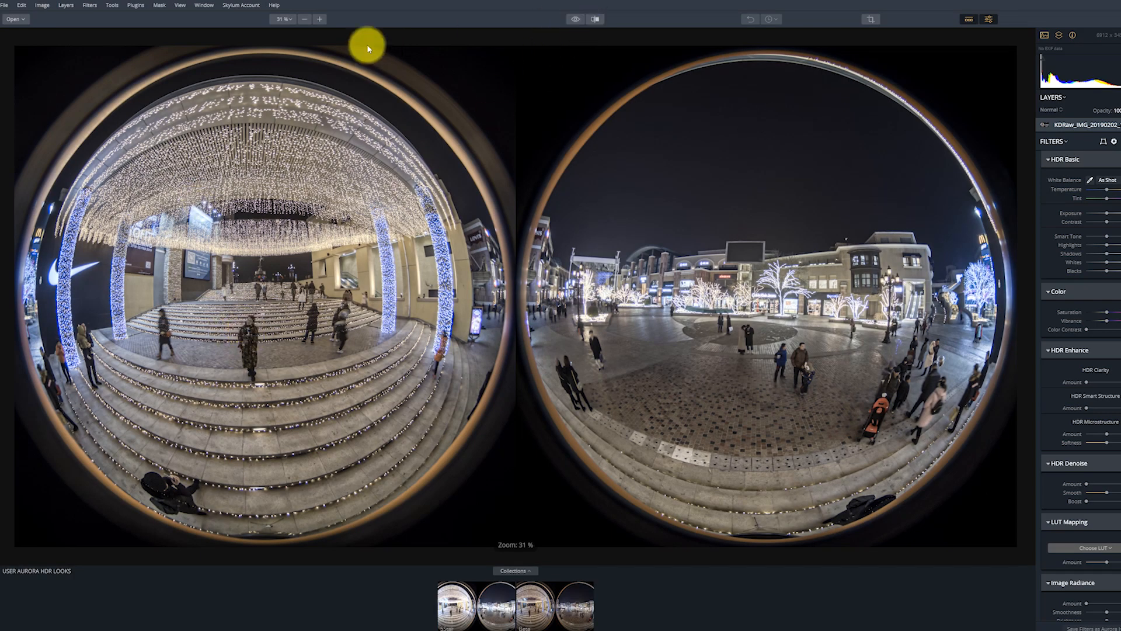
Apply the Base user look at amount 100 to the merged HDR image, viewing it at 50%.
left_click(318, 19)
left_click_drag(225, 313, 500, 262)
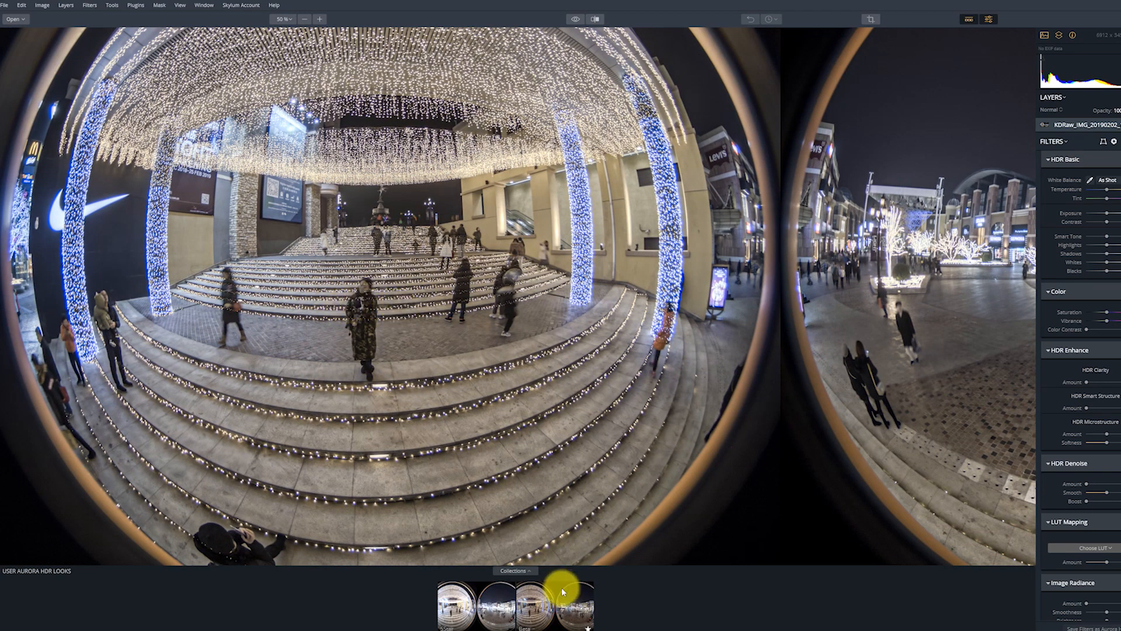
left_click_drag(521, 396, 555, 303)
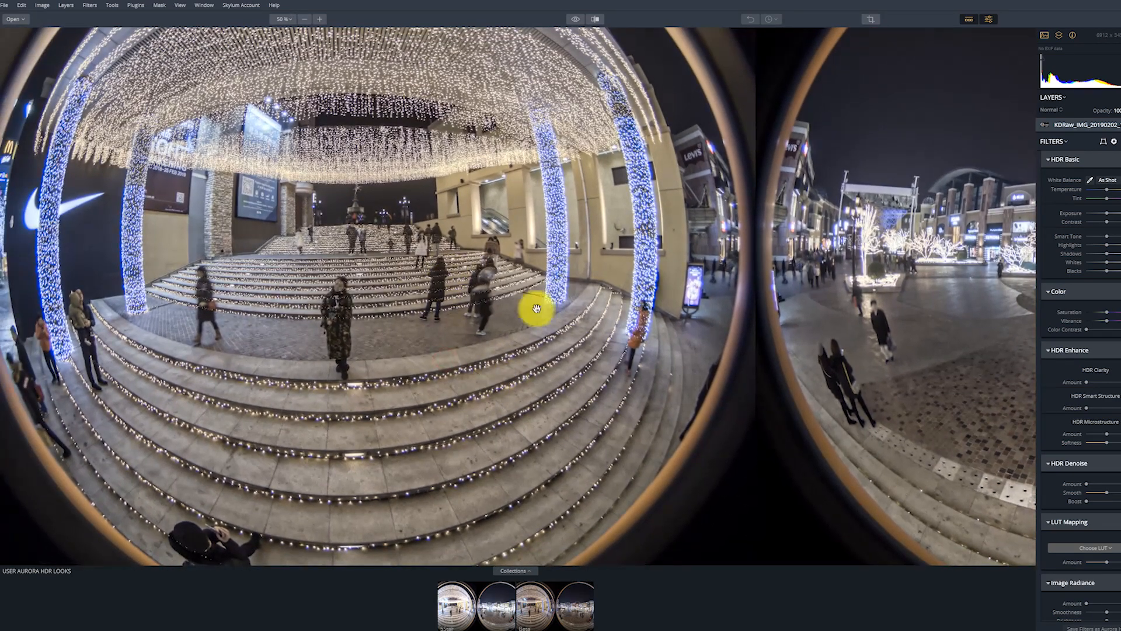
mouse_move(563, 607)
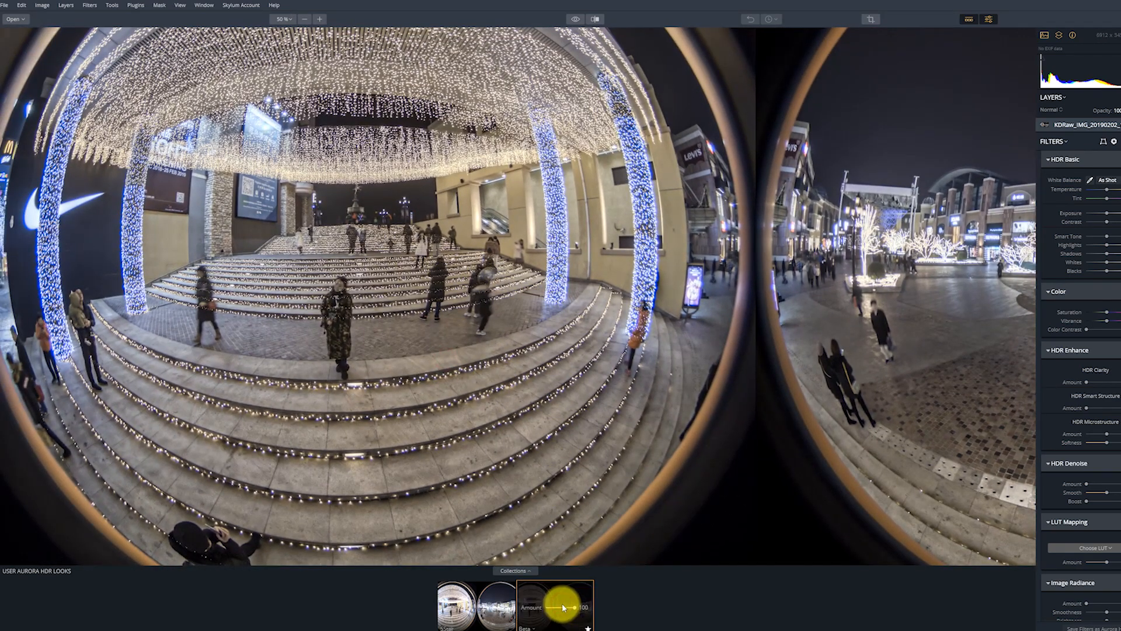
left_click_drag(535, 282, 531, 253)
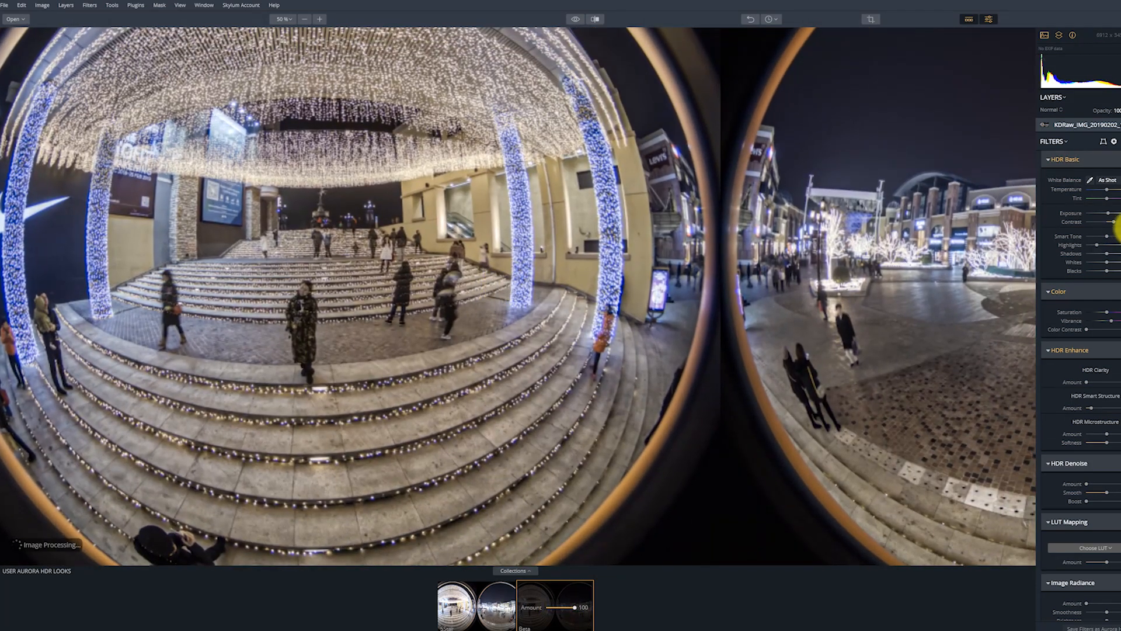
Review the applied look's highlights, vibrance and HDR Smart Structure settings in the filters.
left_click(1106, 239)
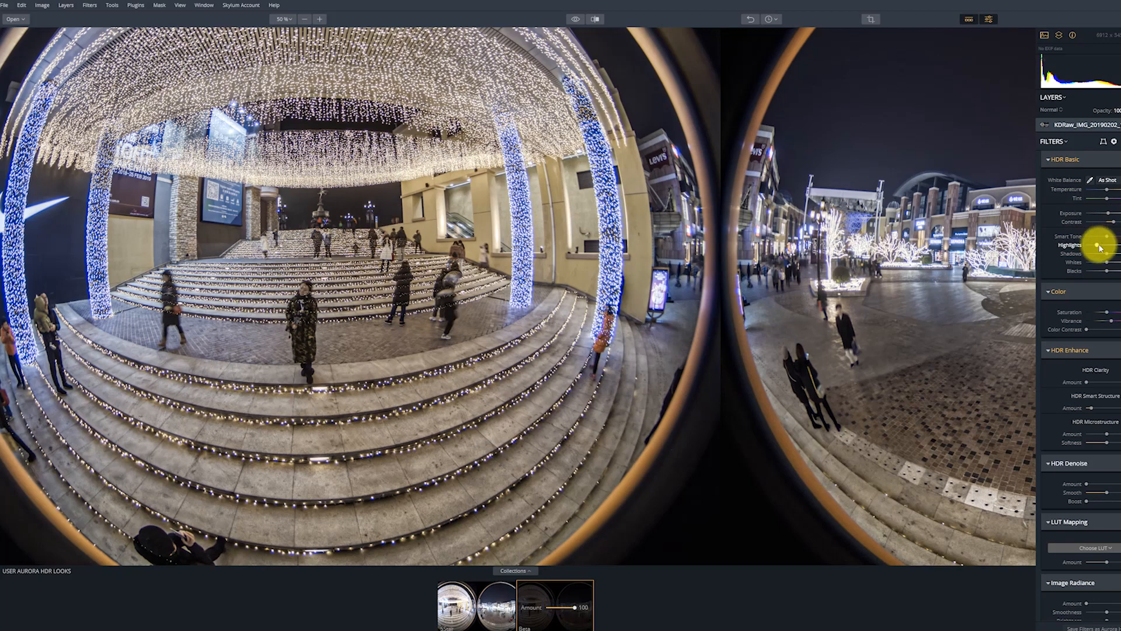
left_click(1112, 322)
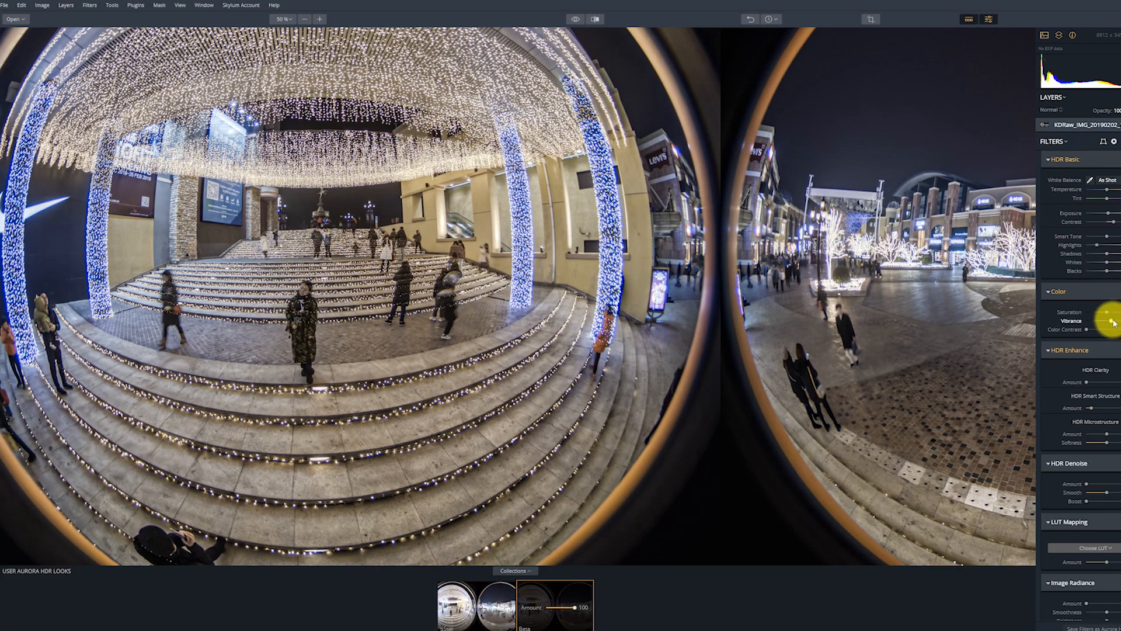
left_click(1092, 408)
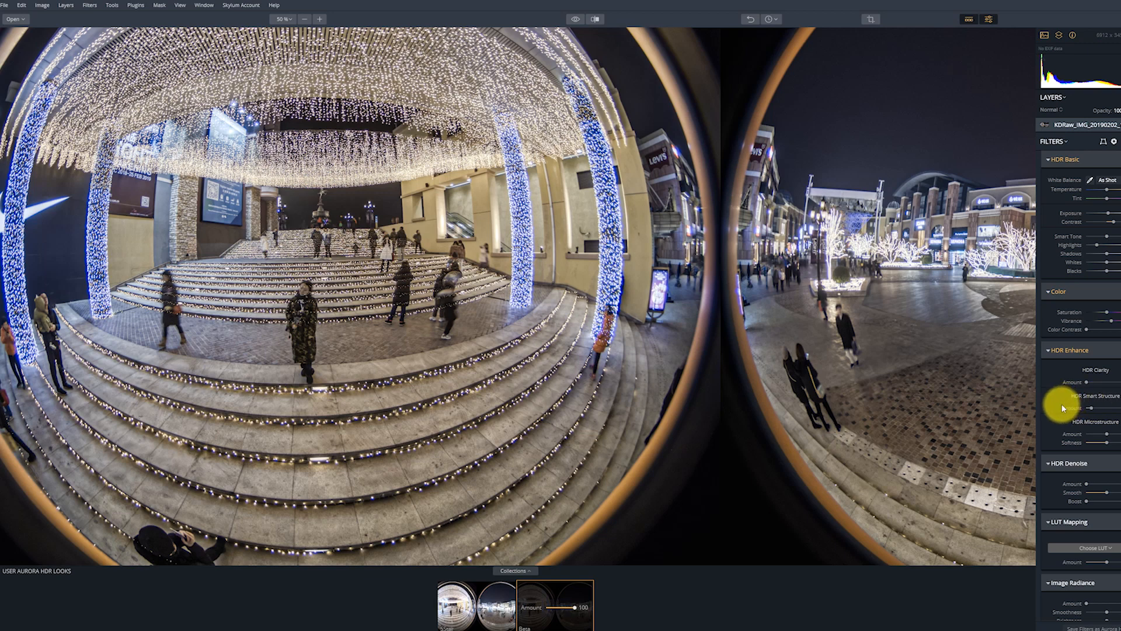
scroll(1063, 404, "down", 10)
scroll(1063, 402, "up", 10)
scroll(1062, 405, "up", 1)
Add the TIFF KDRaw_IMG_20190202_195819 from the KDRaw folder as a new image layer and apply the Base look to it.
left_click_drag(537, 271, 632, 333)
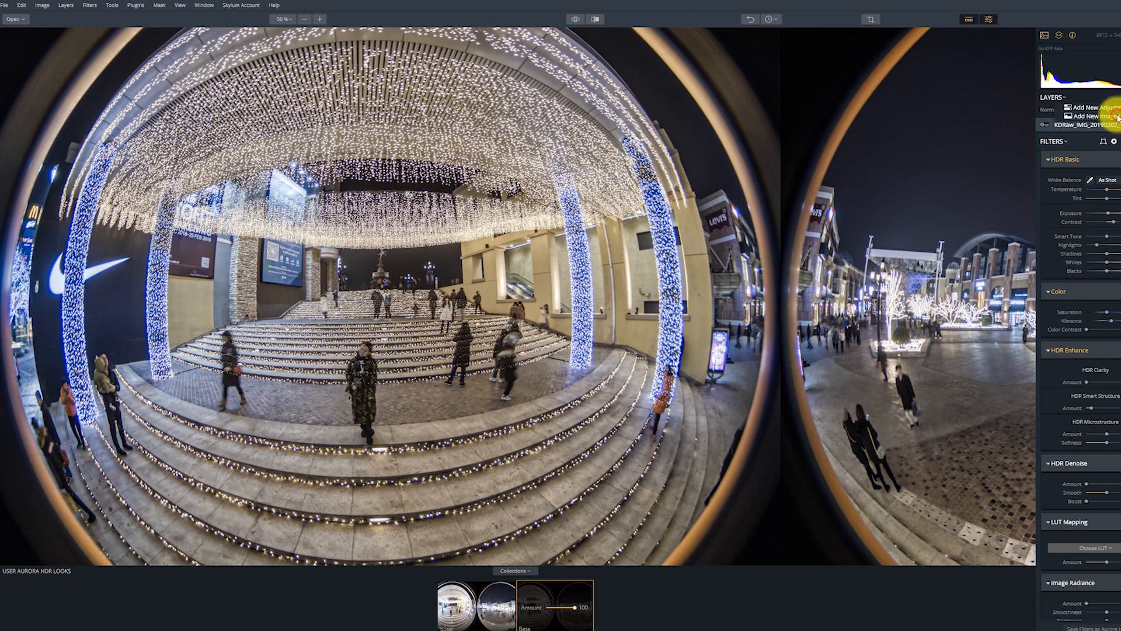
left_click(1117, 116)
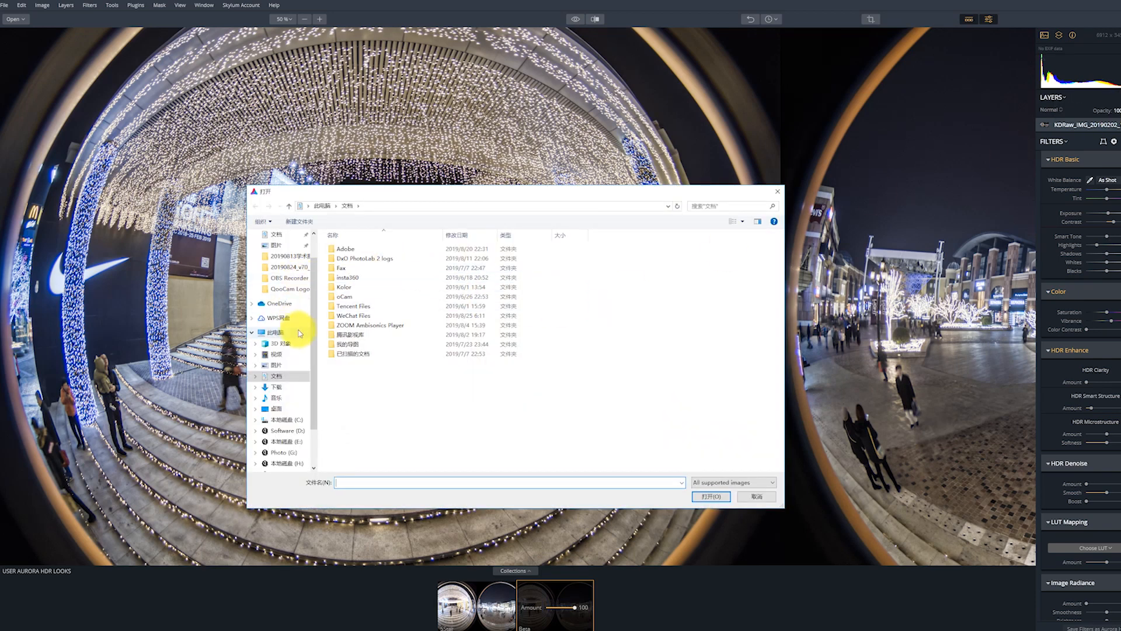
left_click_drag(314, 327, 318, 276)
left_click(275, 251)
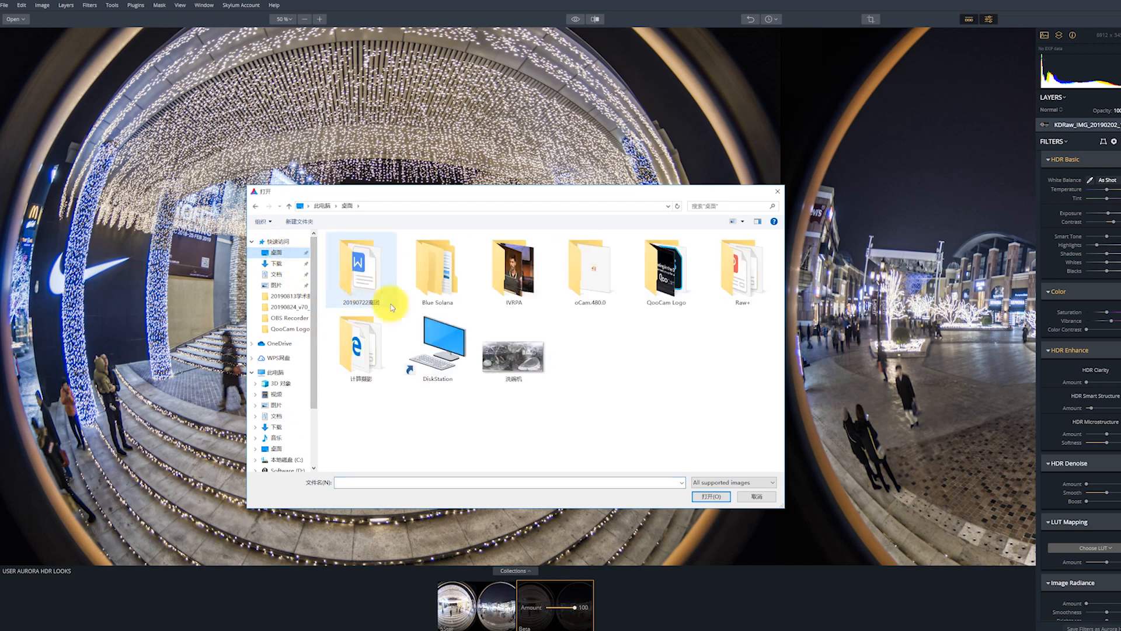
double_click(428, 269)
double_click(354, 248)
double_click(361, 252)
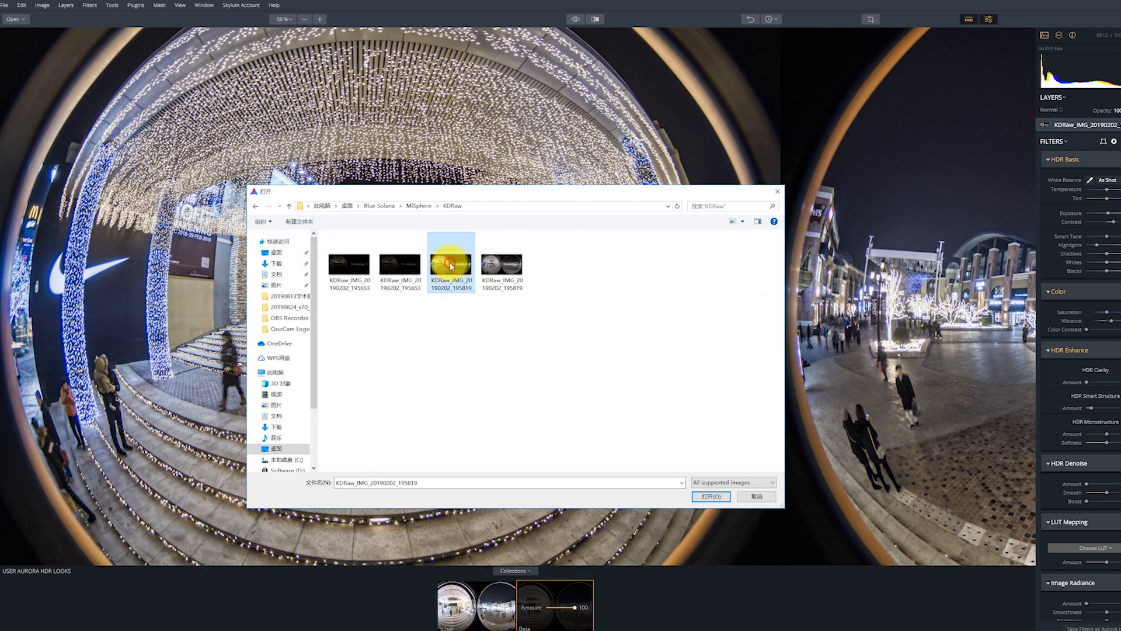
left_click(507, 272)
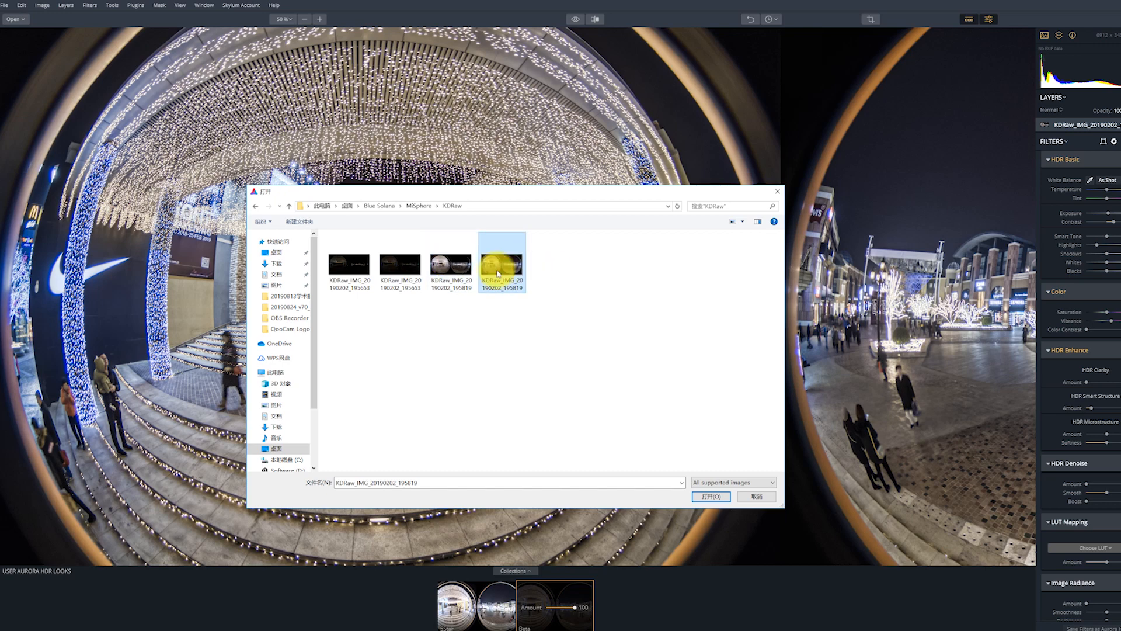
double_click(498, 273)
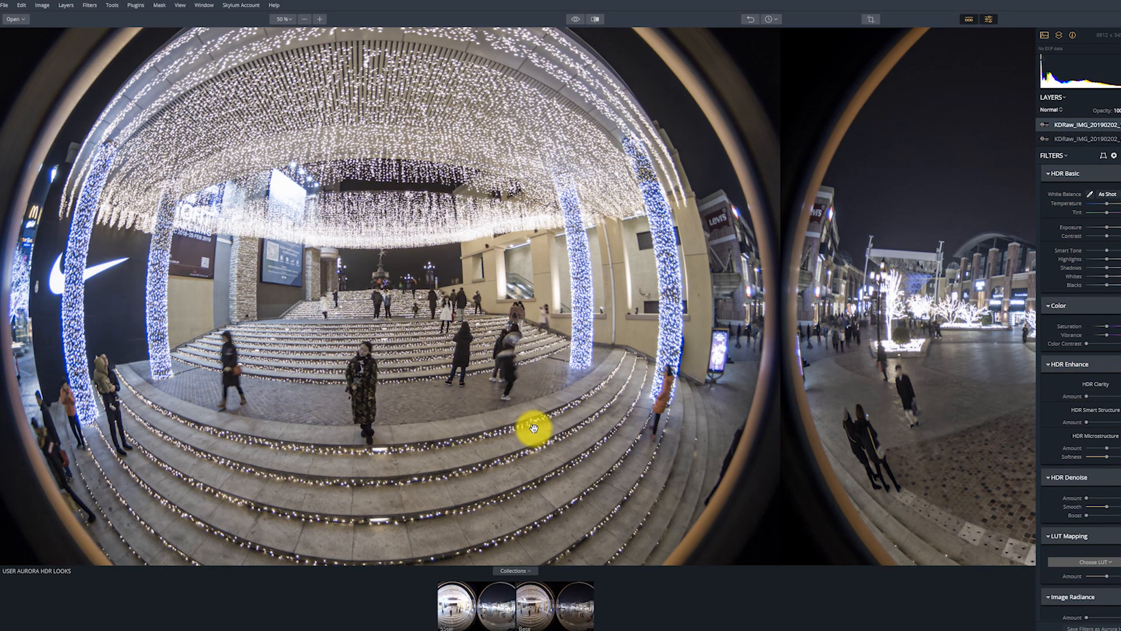
left_click(550, 595)
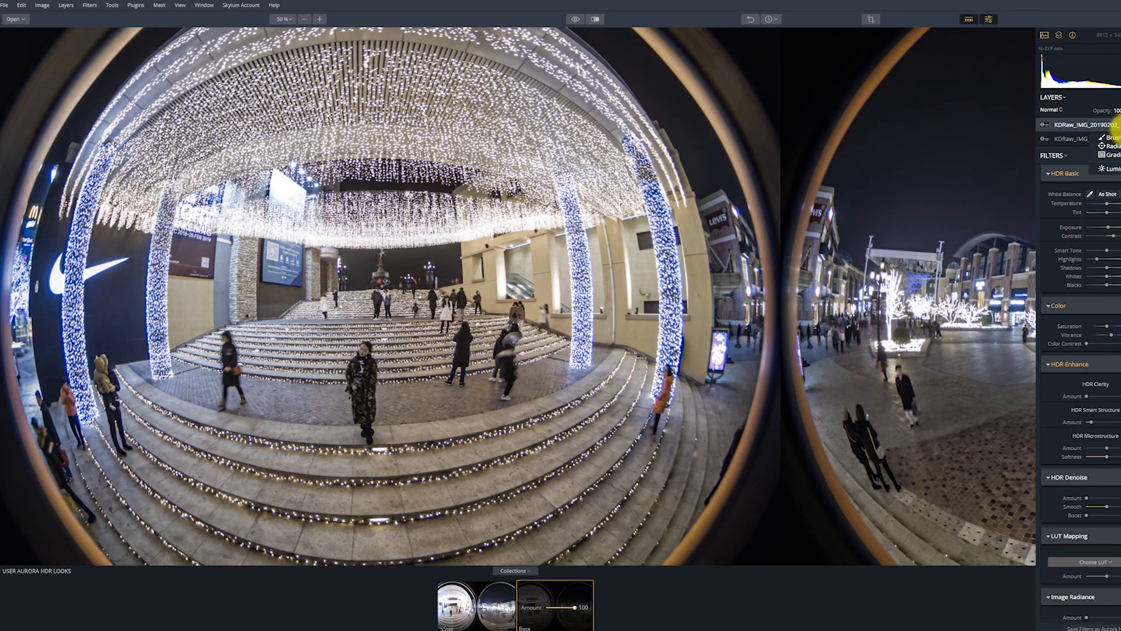
Start a brush mask on the top layer at 100% opacity and paint over the people in the fisheye circle with the steps.
left_click(1111, 138)
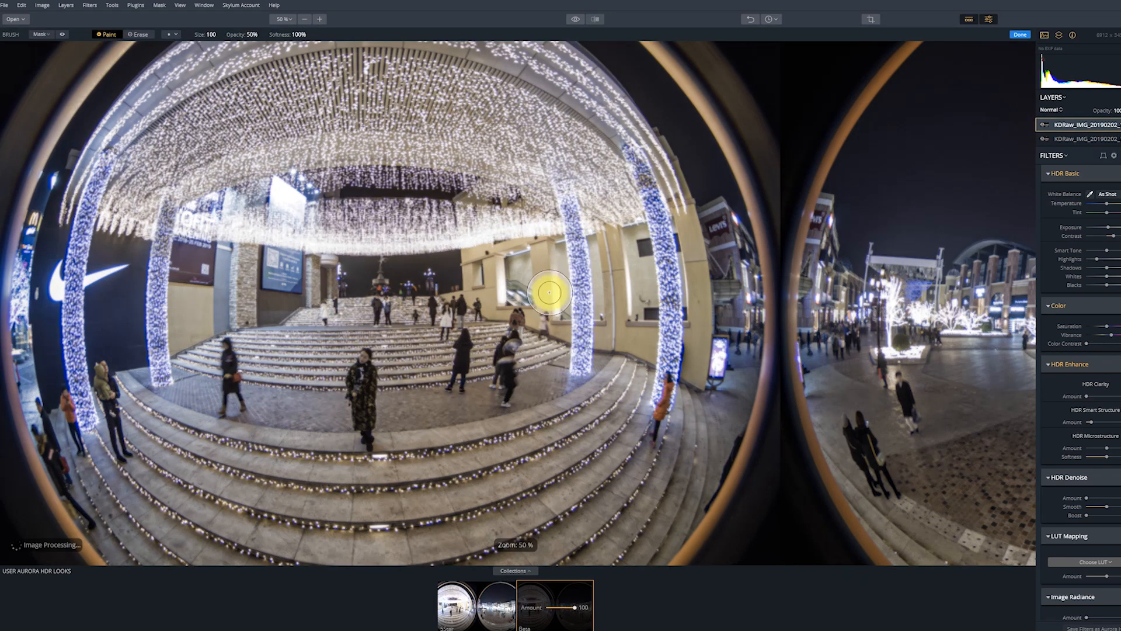
left_click(255, 34)
left_click_drag(260, 54, 368, 50)
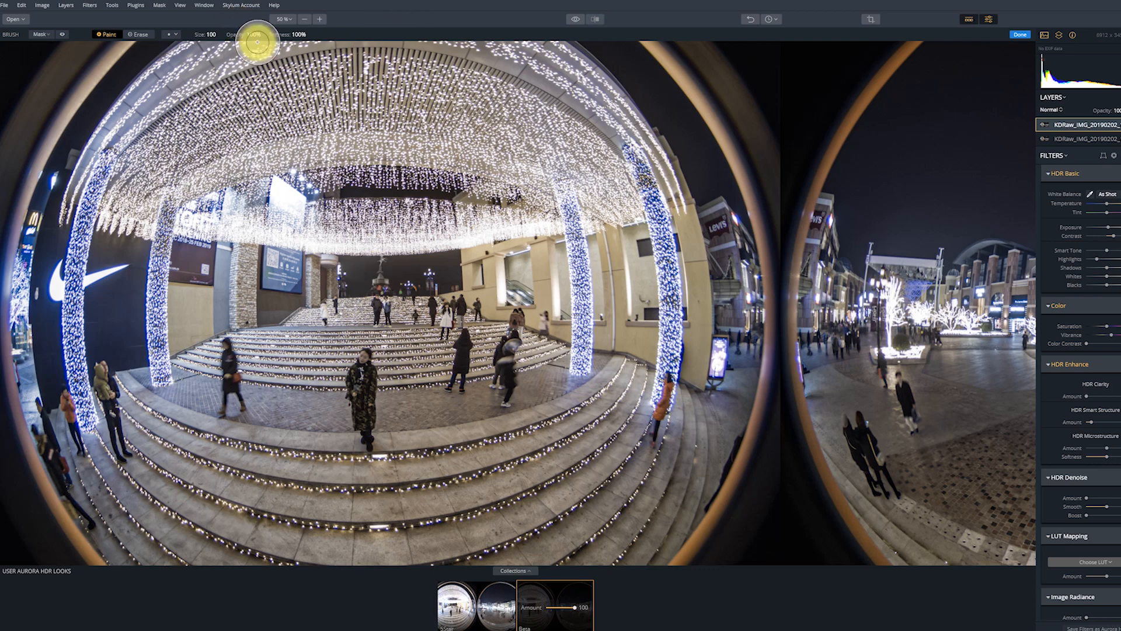
mouse_move(338, 313)
left_mouse_down()
mouse_move(495, 315)
mouse_move(466, 343)
mouse_move(510, 354)
mouse_move(497, 397)
mouse_move(421, 388)
mouse_move(371, 402)
left_mouse_up()
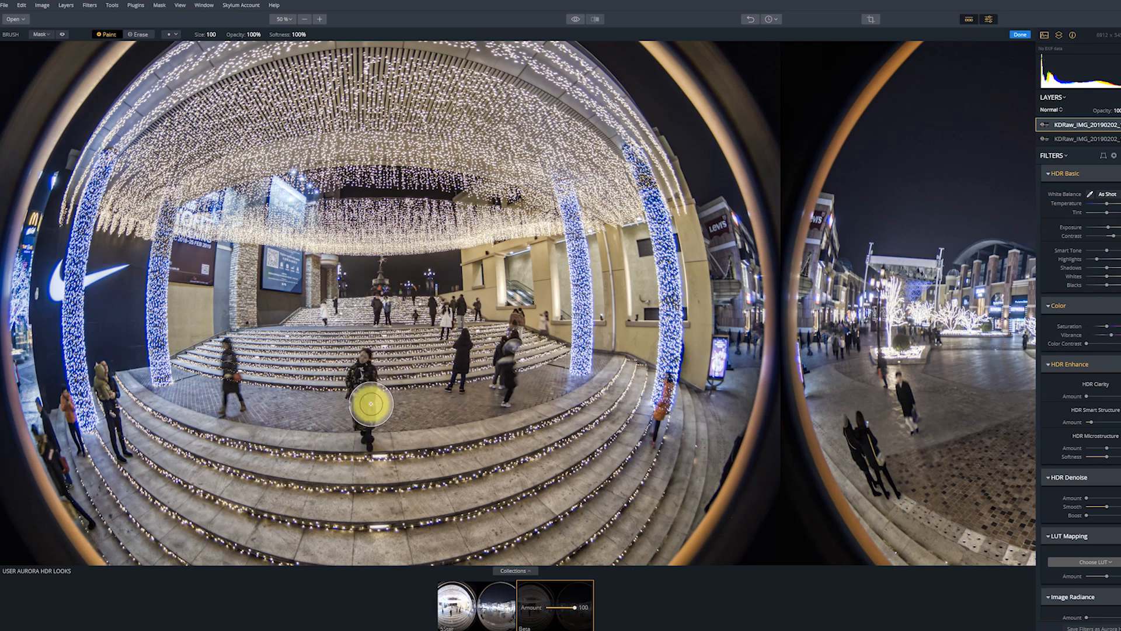
scroll(237, 356, "down", 1)
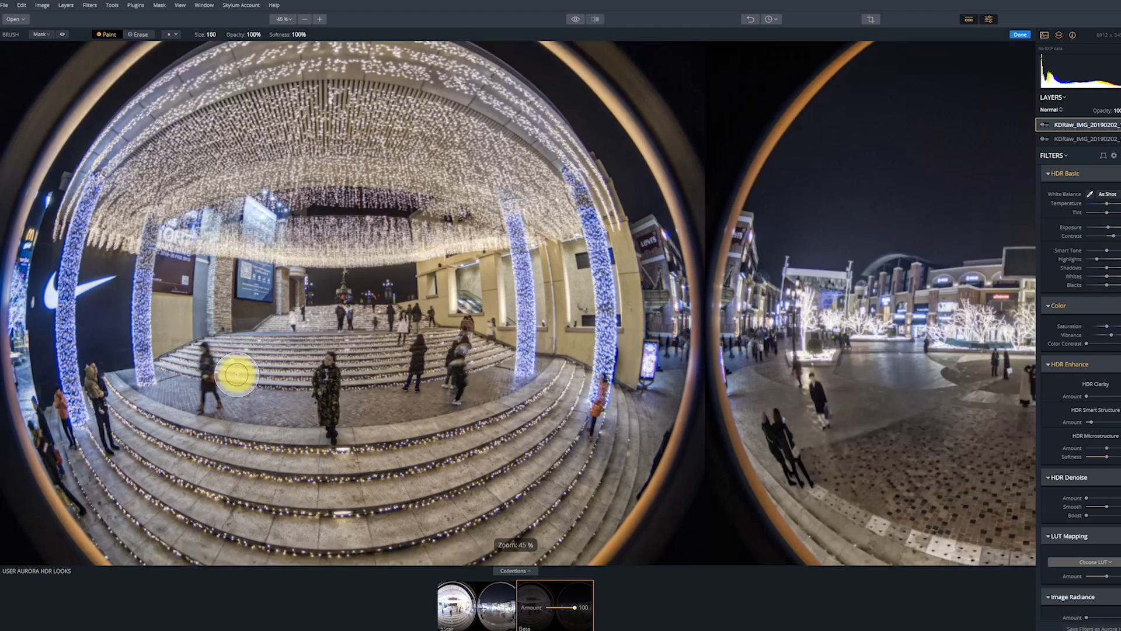
left_click_drag(603, 384, 595, 440)
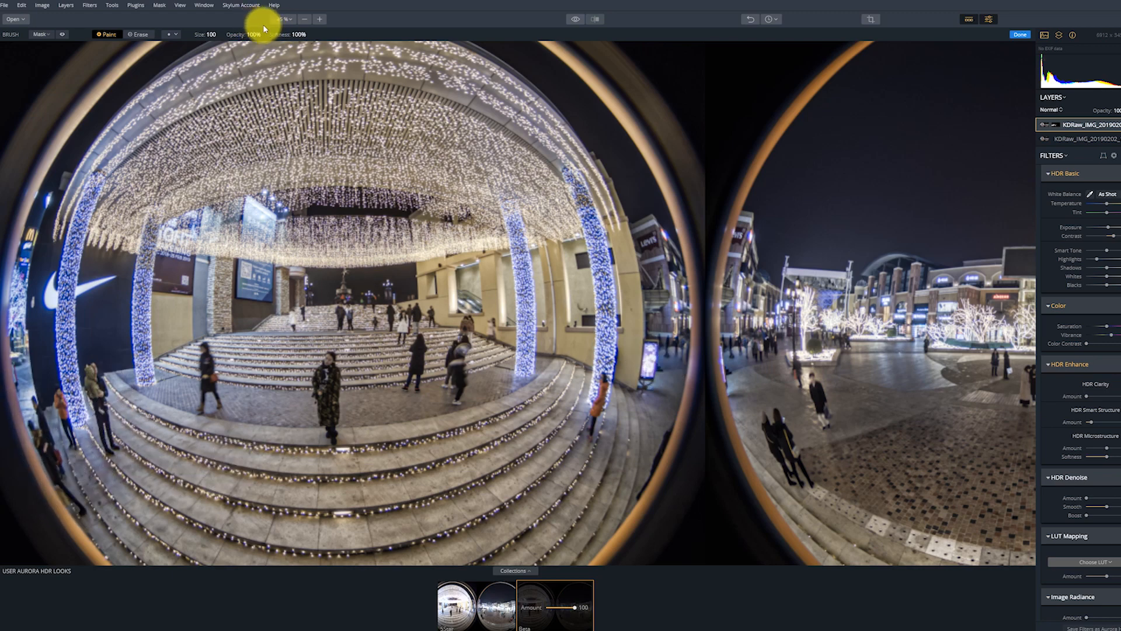
Brush the moving people in the plaza fisheye circle into the top layer's mask.
left_click(121, 34)
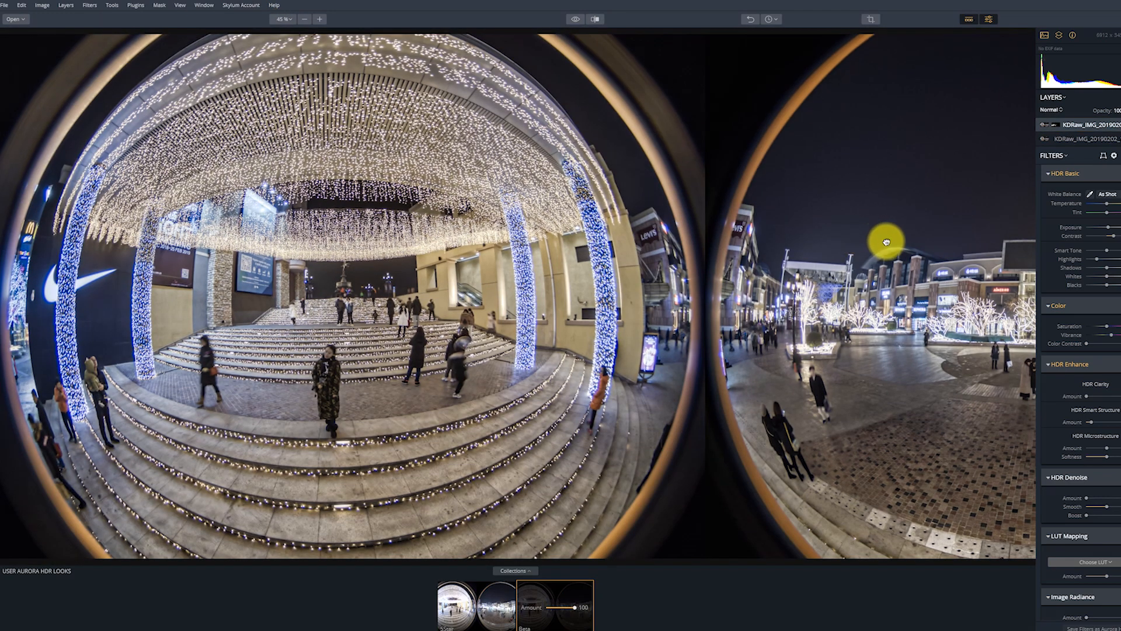
left_click_drag(886, 241, 547, 246)
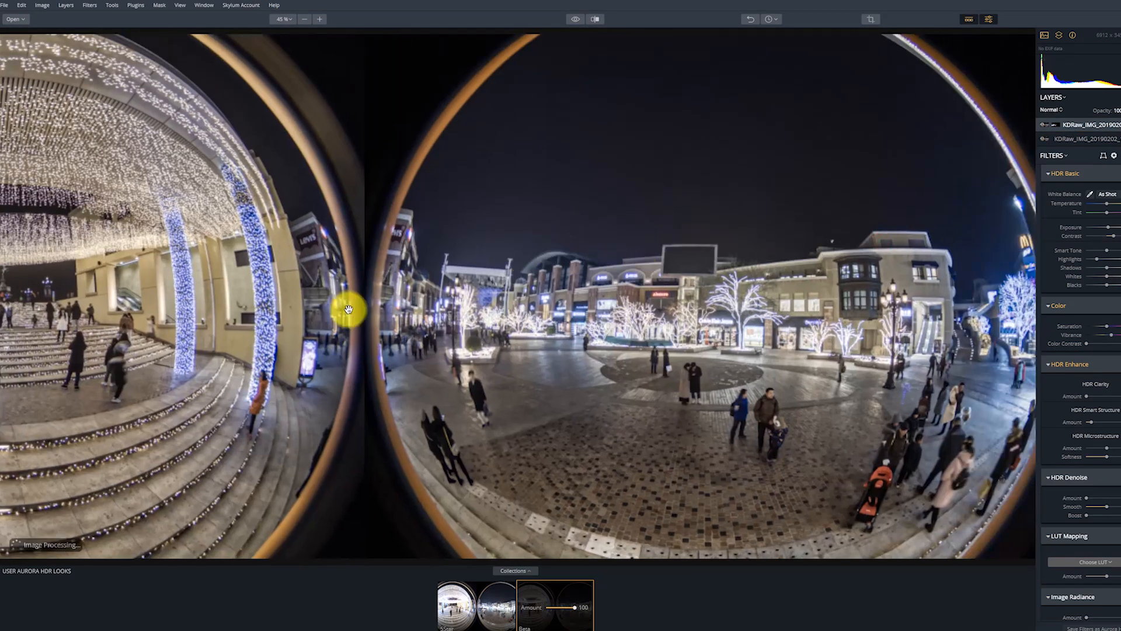
left_click_drag(357, 307, 648, 277)
left_click_drag(759, 259, 415, 283)
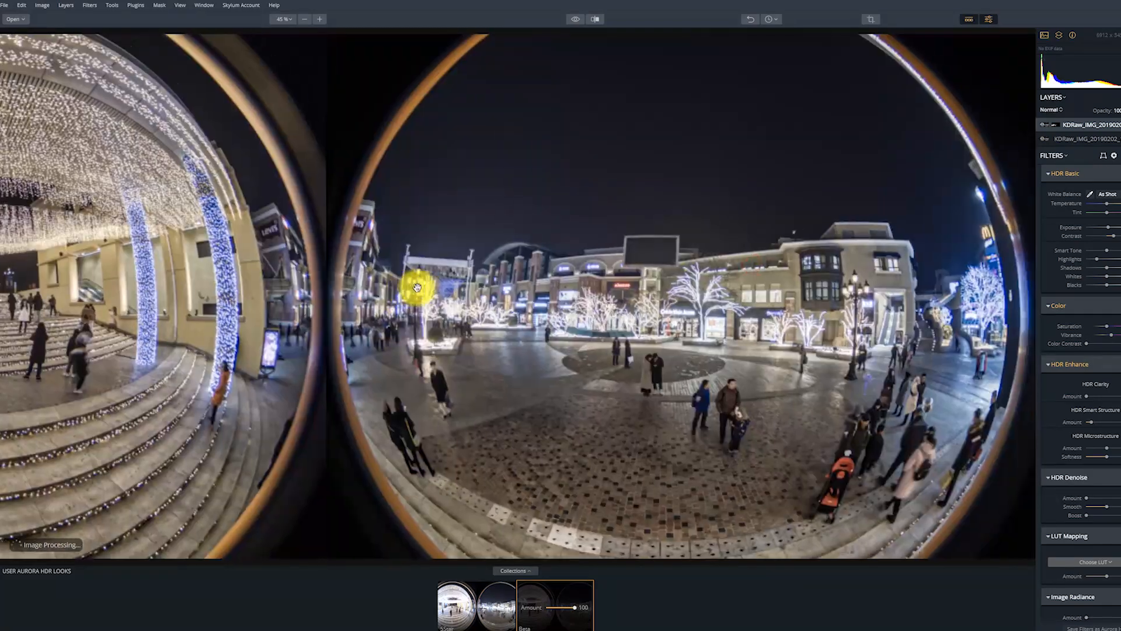
left_click_drag(598, 310, 518, 301)
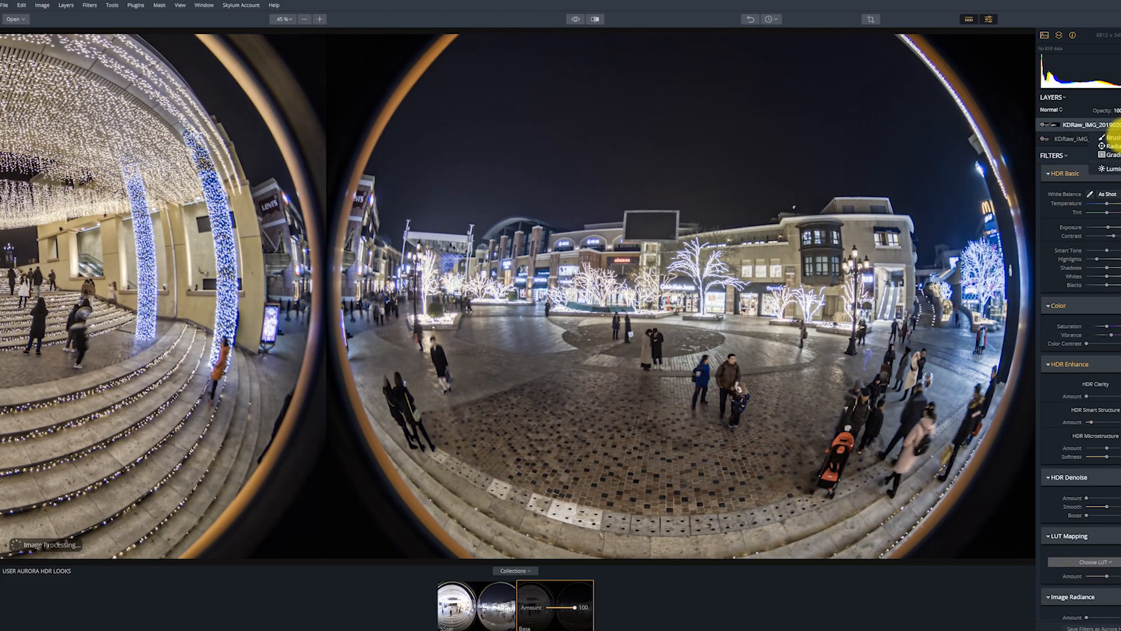
left_click(1108, 138)
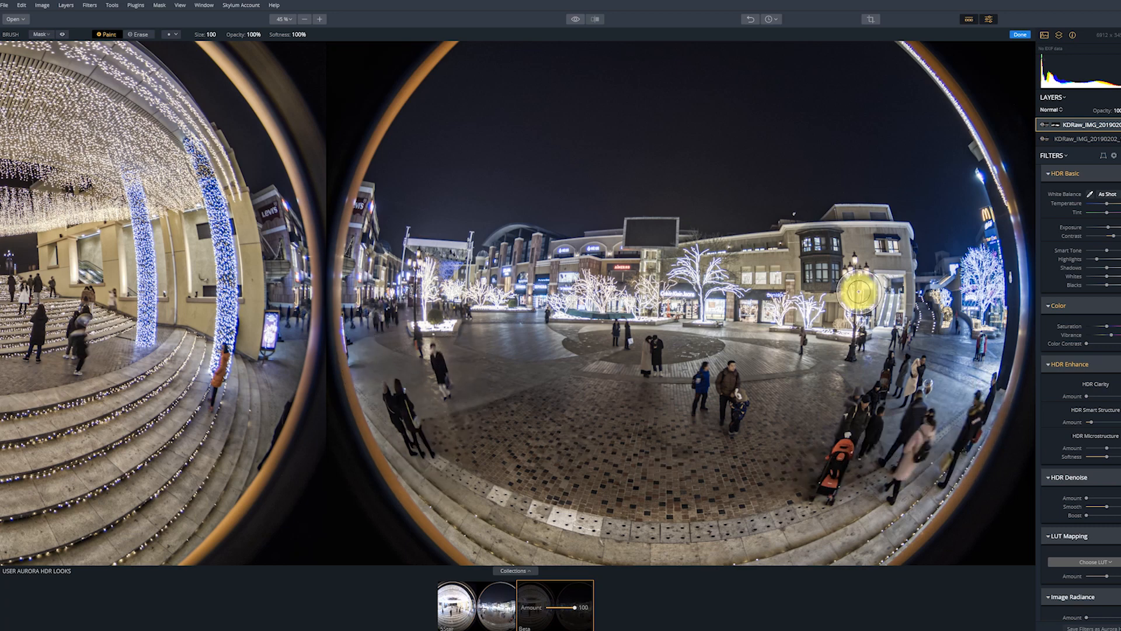
At 100% zoom, extend the mask over the people between the plaza's lamp post and the lit tree by the stairs.
left_click(293, 20)
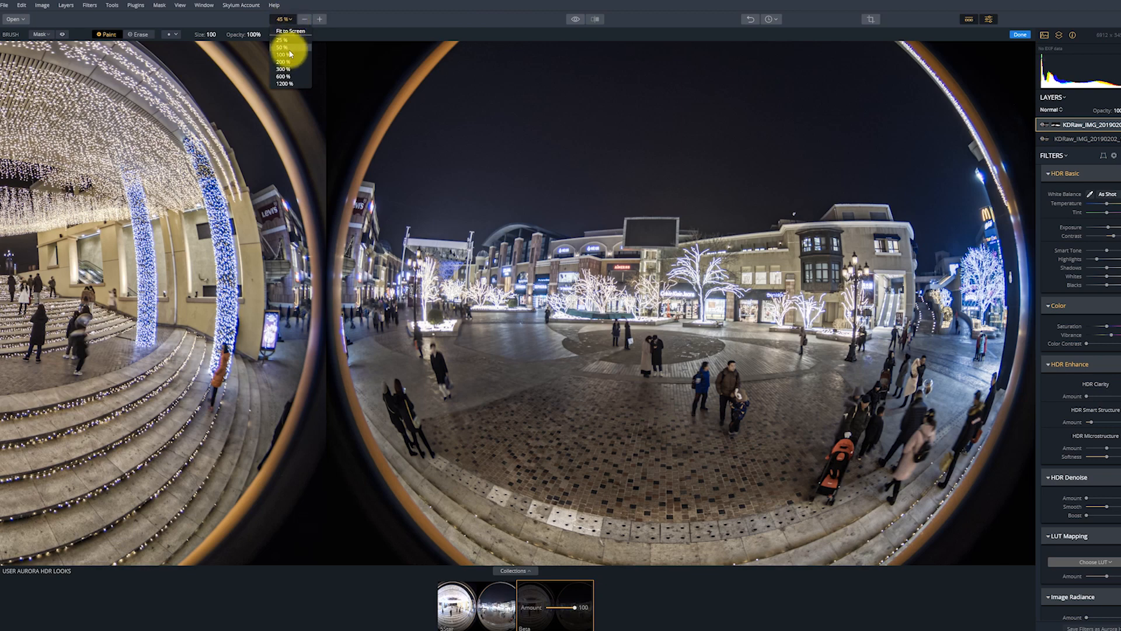
left_click(288, 45)
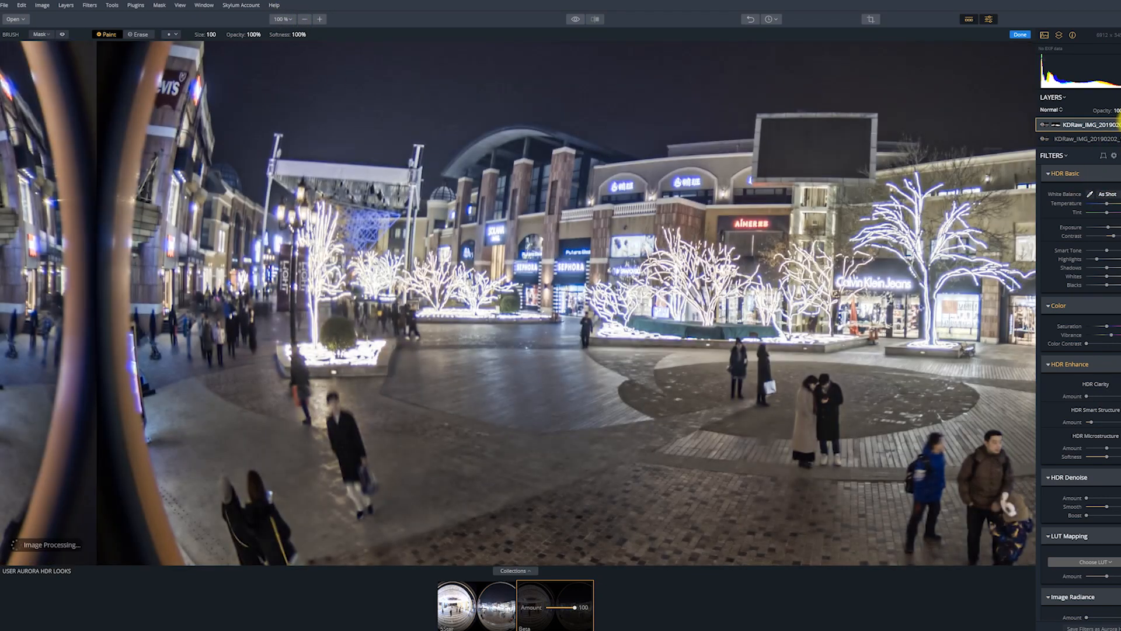
left_click(1120, 127)
left_click_drag(850, 286, 337, 272)
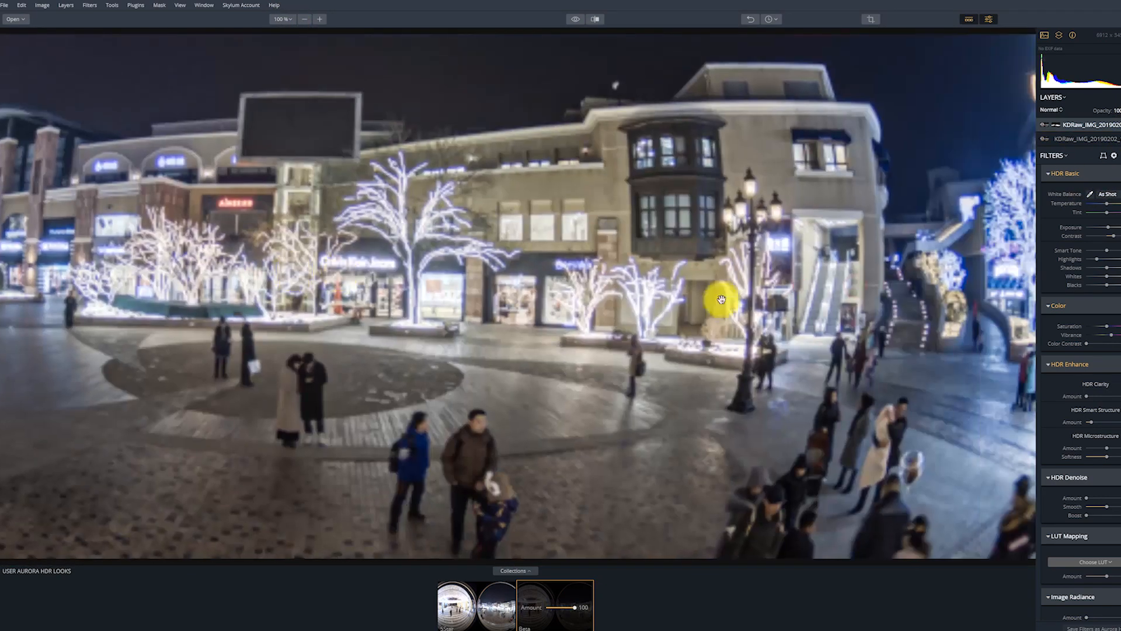
left_click_drag(823, 303, 623, 295)
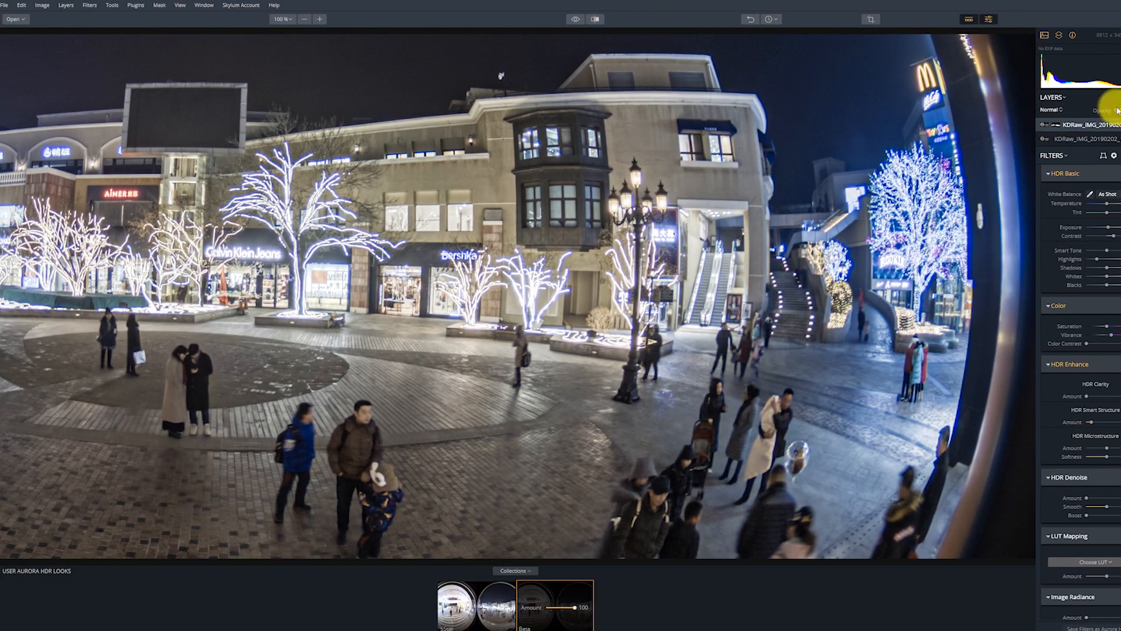
left_click(1108, 137)
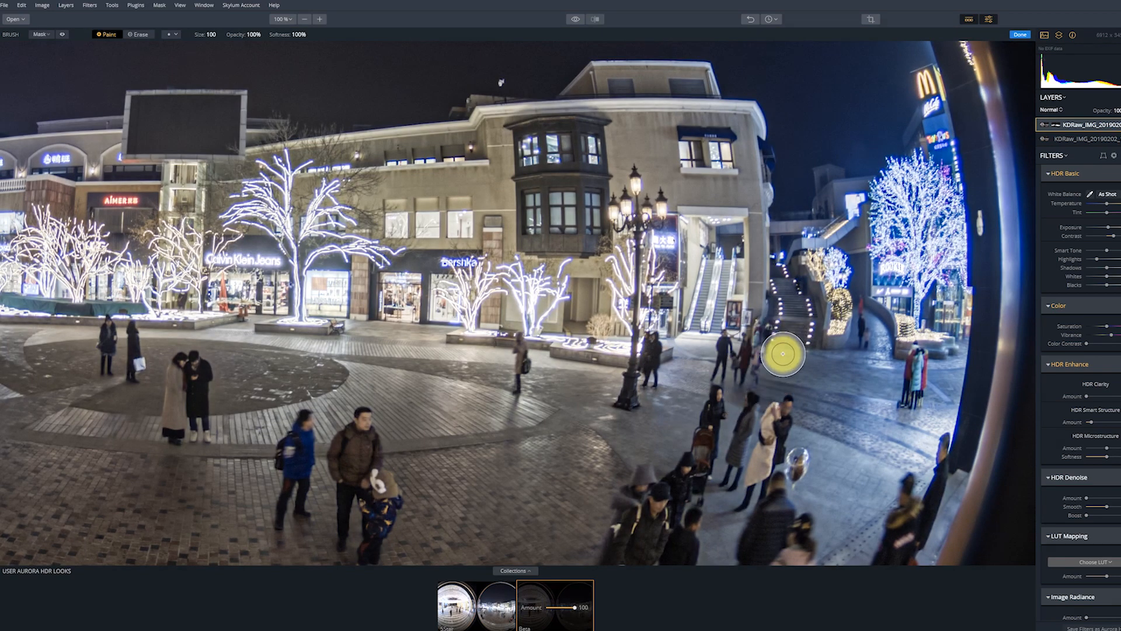
left_click_drag(716, 366, 899, 387)
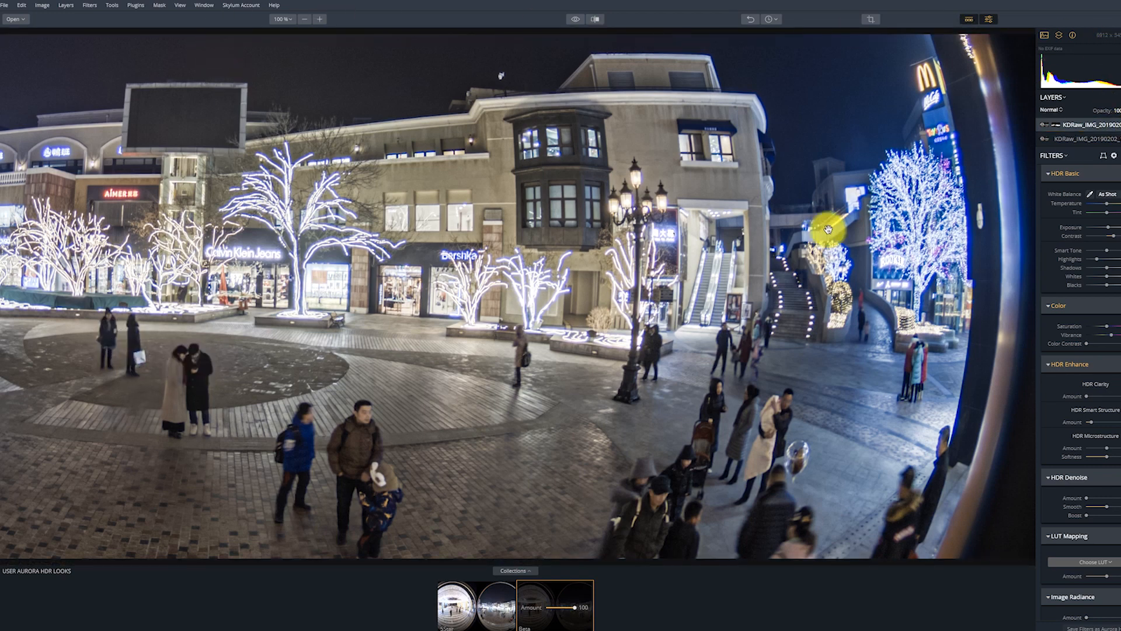
Examine the masked people across both fisheye circles at 100% zoom.
mouse_move(765, 268)
left_mouse_down()
mouse_move(681, 318)
mouse_move(673, 269)
left_mouse_up()
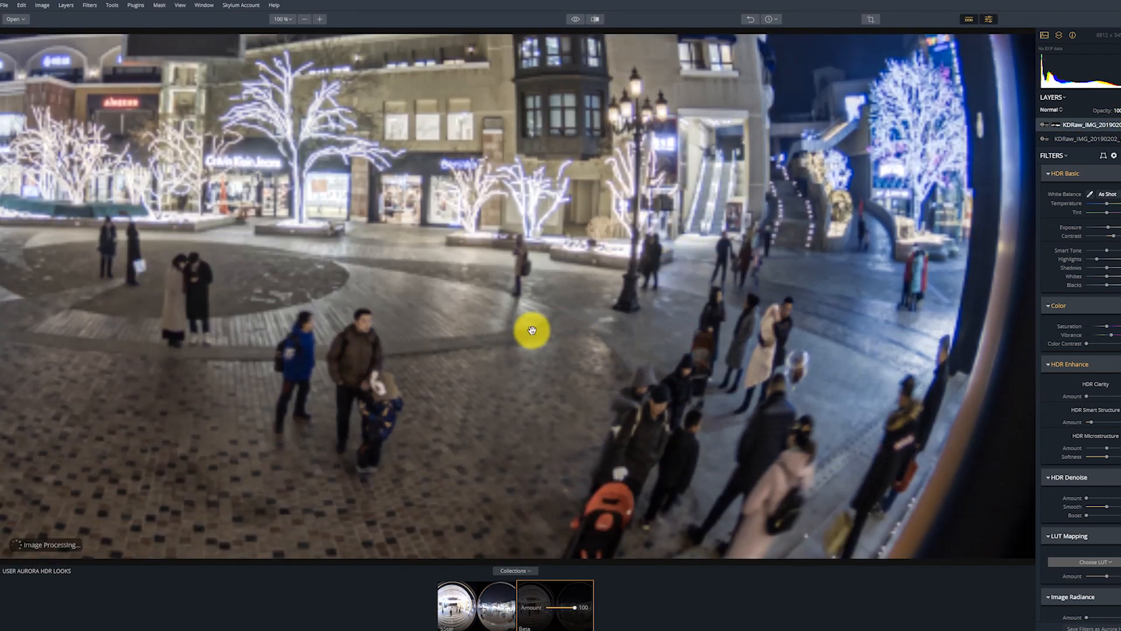
left_click_drag(531, 362, 513, 319)
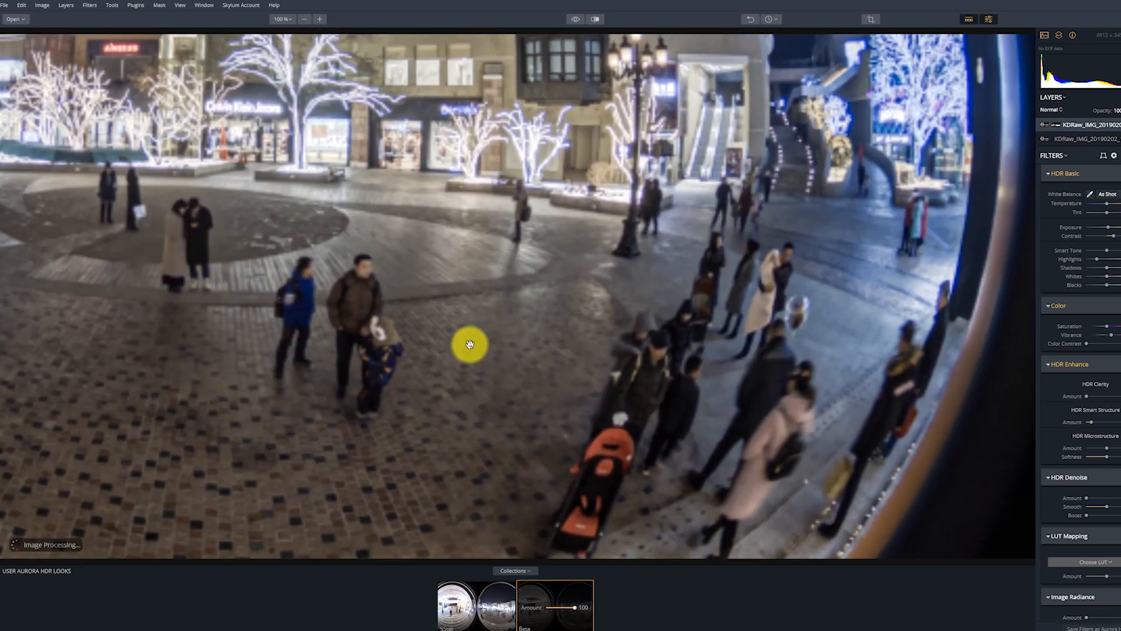
left_click_drag(225, 334, 495, 331)
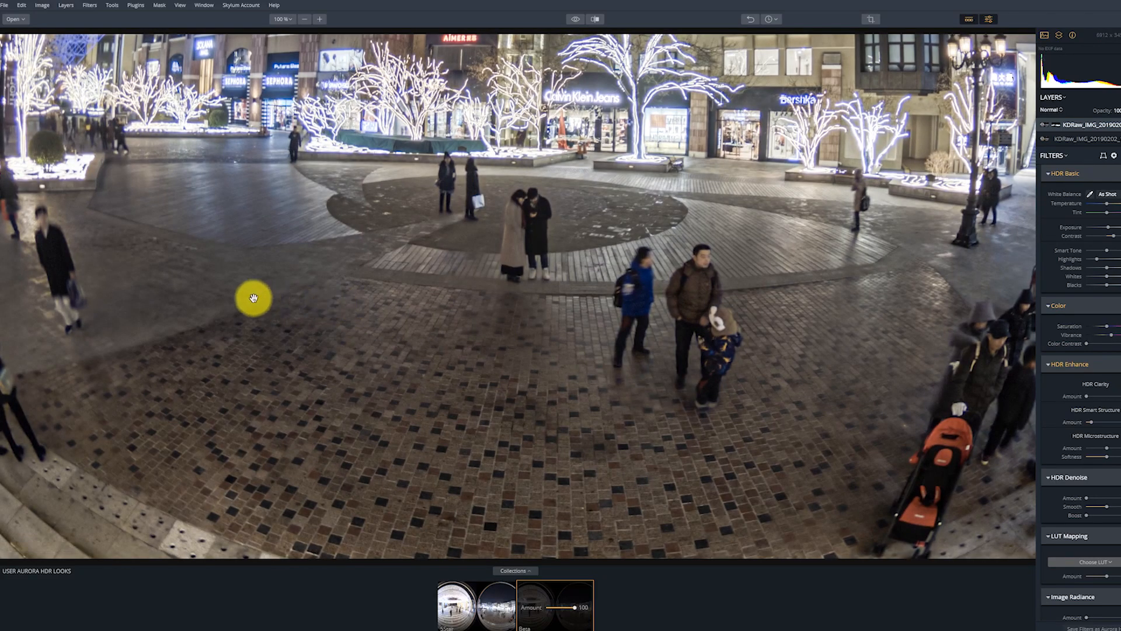
left_click_drag(261, 298, 674, 323)
left_click_drag(483, 318, 567, 325)
left_click_drag(313, 321, 566, 344)
left_click_drag(369, 328, 673, 338)
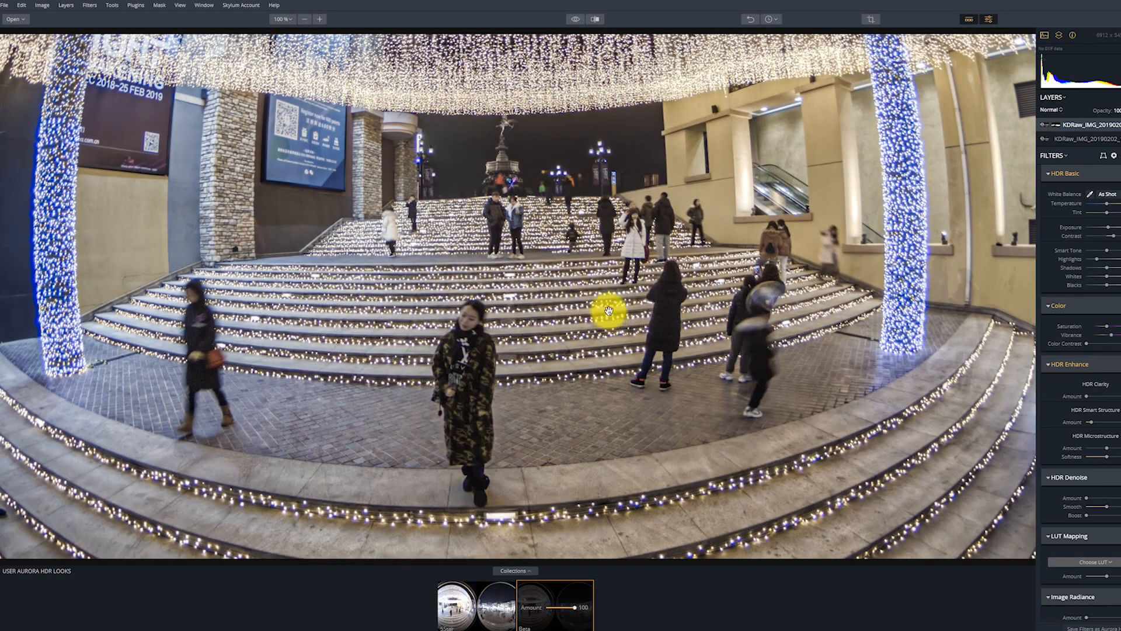
Fit the whole image to the screen and compare it repeatedly with the original unedited view.
left_click(293, 21)
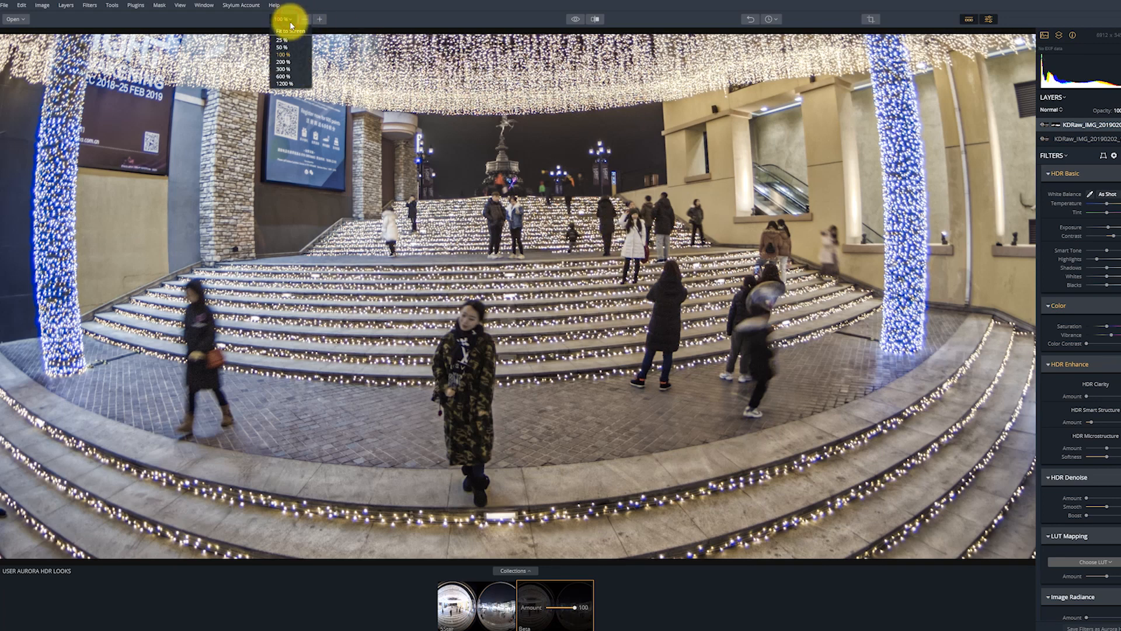
left_click(292, 31)
left_click(575, 19)
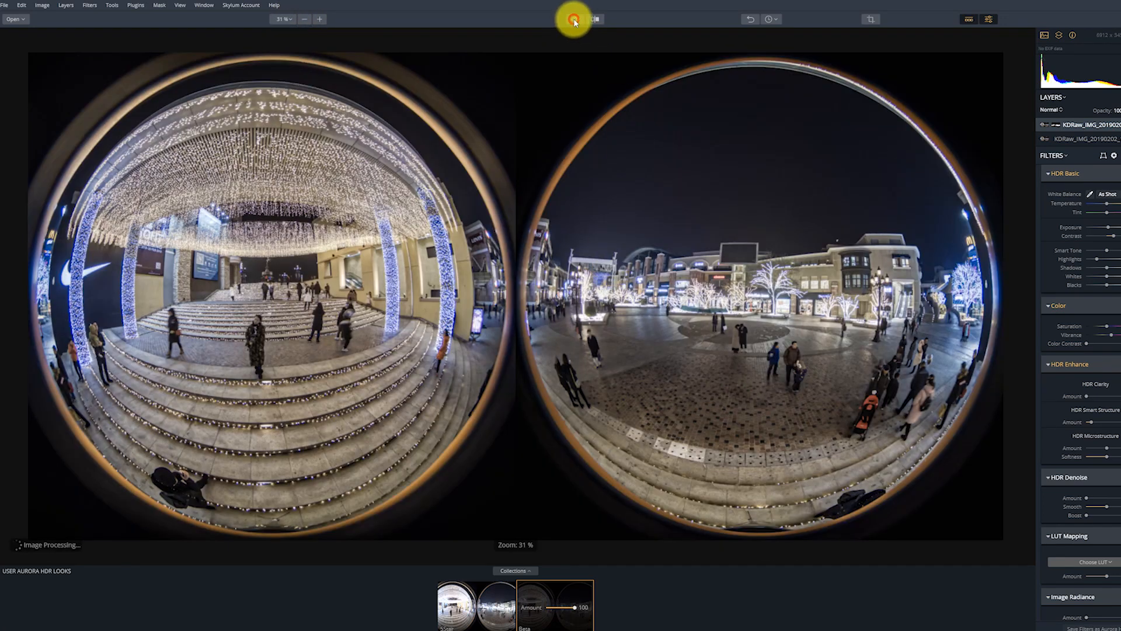
left_click(576, 21)
left_click(577, 21)
left_click(577, 21)
left_click(577, 21)
left_click(577, 21)
left_click(577, 21)
left_click(577, 21)
left_click(577, 21)
left_click(577, 21)
left_click(577, 21)
left_click(577, 21)
left_click(577, 21)
left_click(577, 21)
left_click(578, 21)
left_click(577, 21)
left_click(577, 21)
left_click(577, 21)
left_click(577, 21)
left_click(577, 21)
left_click(577, 21)
left_click(577, 21)
left_click(577, 21)
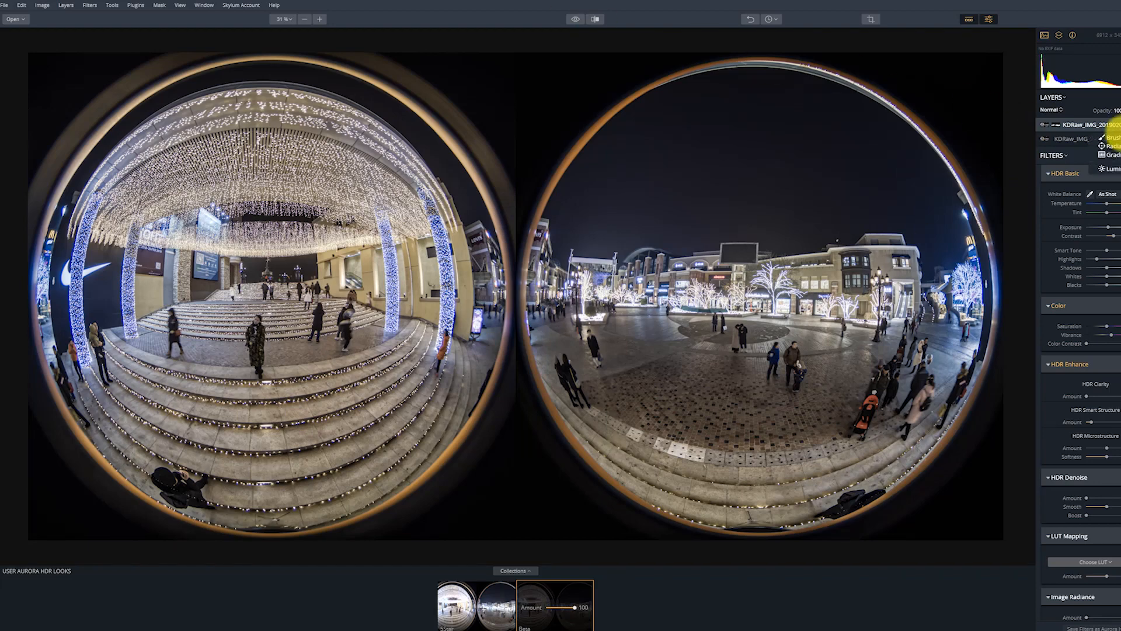
Raise the masked top layer's exposure slightly with the mask brush active.
left_click(1112, 139)
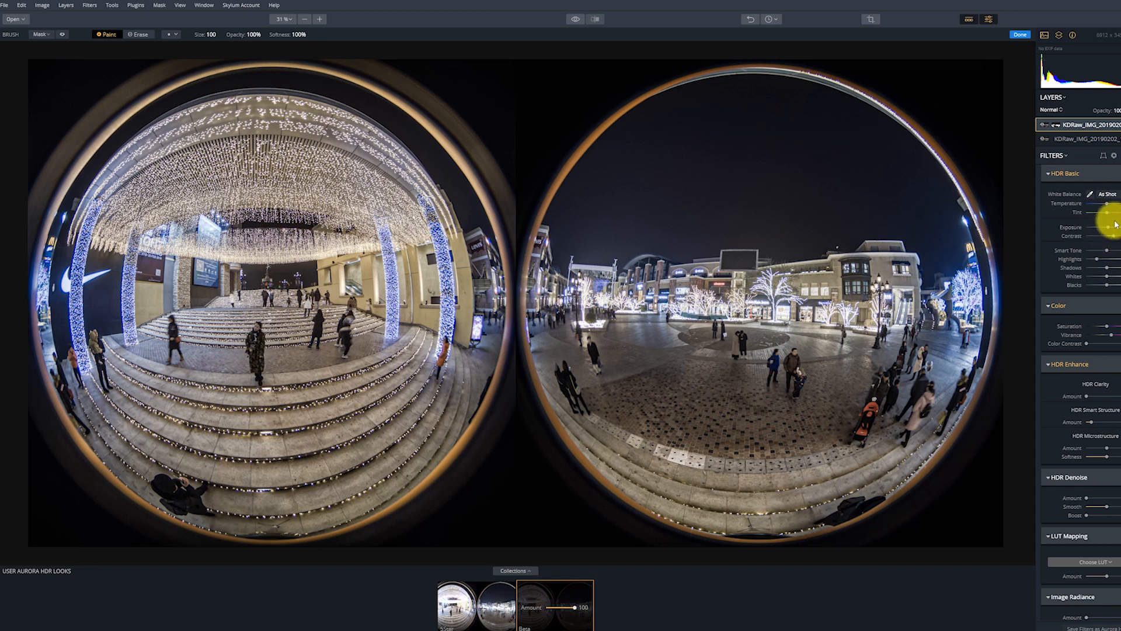
left_click(1110, 229)
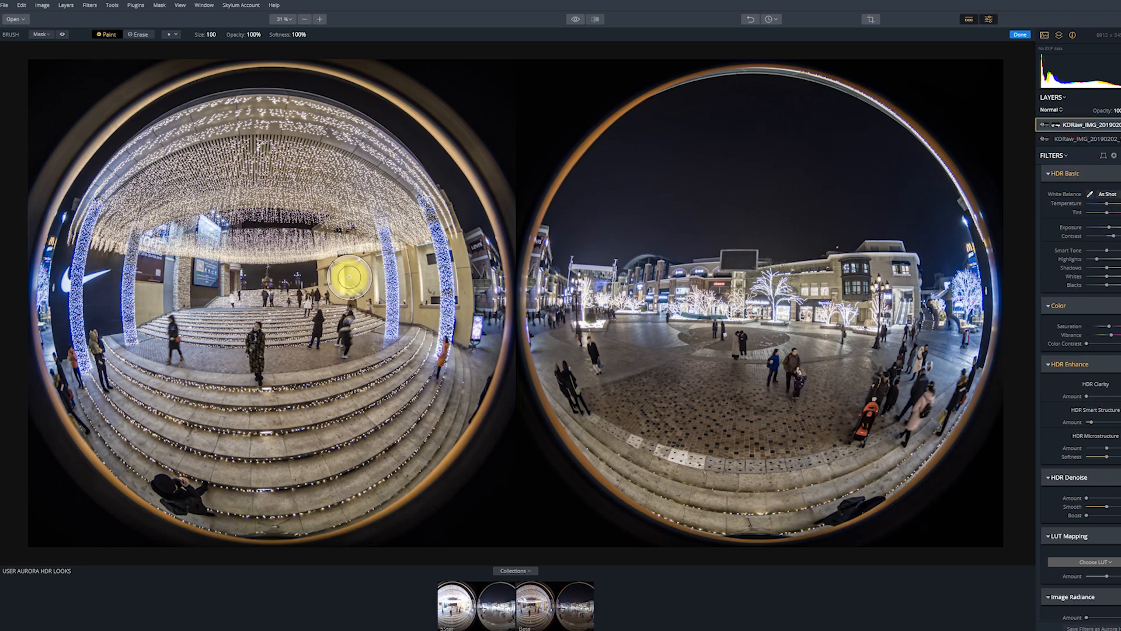
Save the project as KDRaw_IMG_20190202_195653.auh in the KDRaw folder and undo the last change to the layer mask.
key("ctrl+s")
left_click(709, 493)
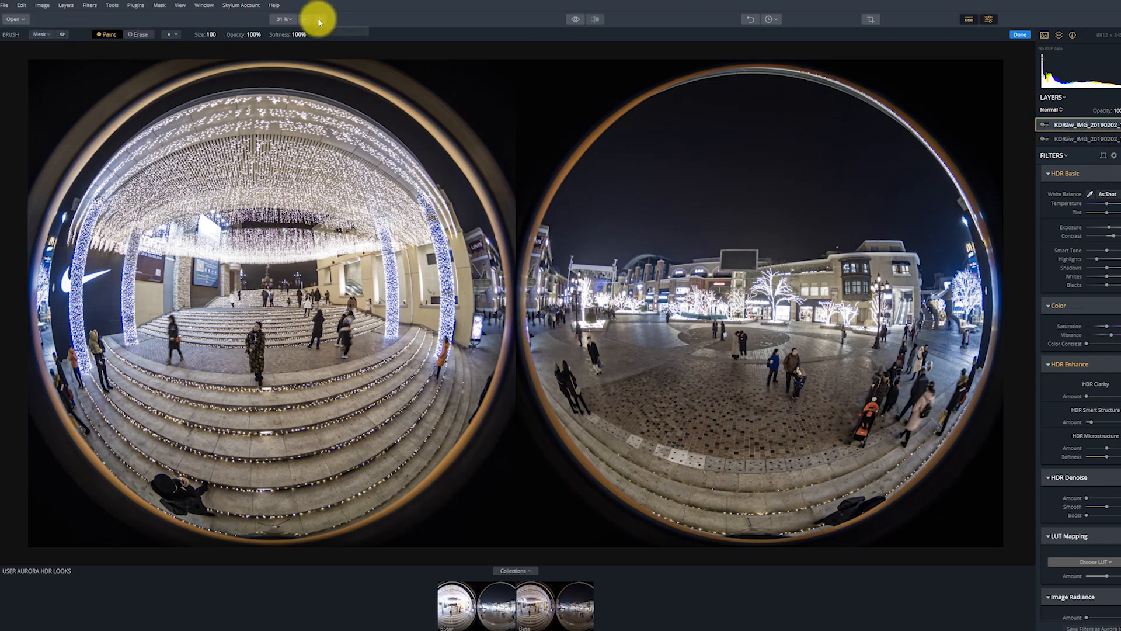
left_click(751, 20)
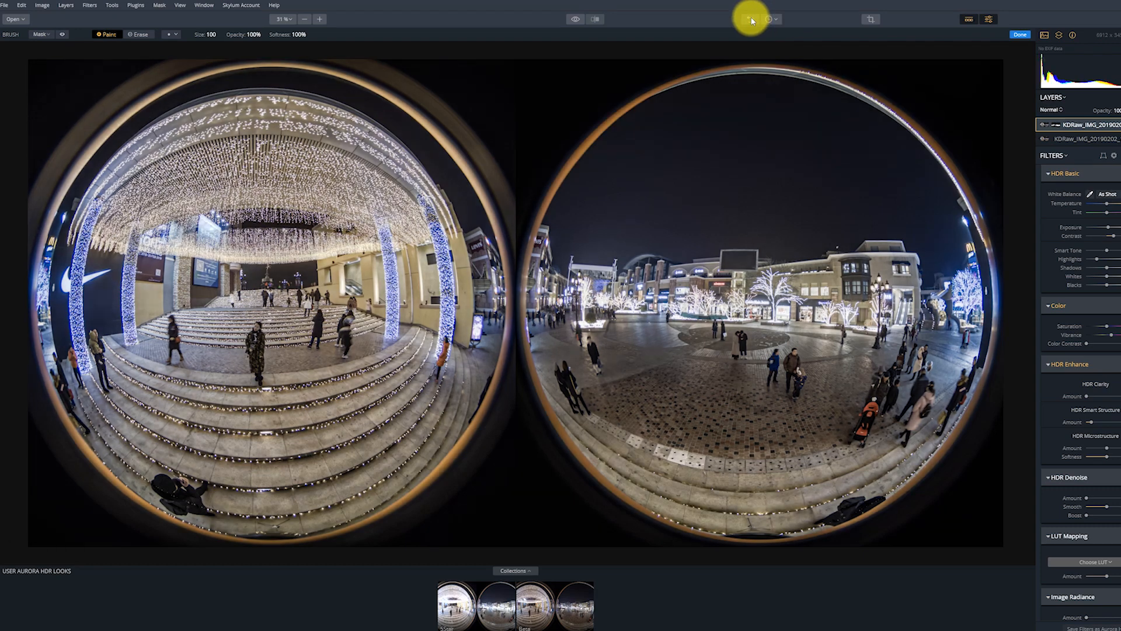
Export the image as a 16-bit Adobe RGB TIFF to the MiSphere work under the Blue Solana desktop folder, adding HDR to the file name.
left_click(7, 7)
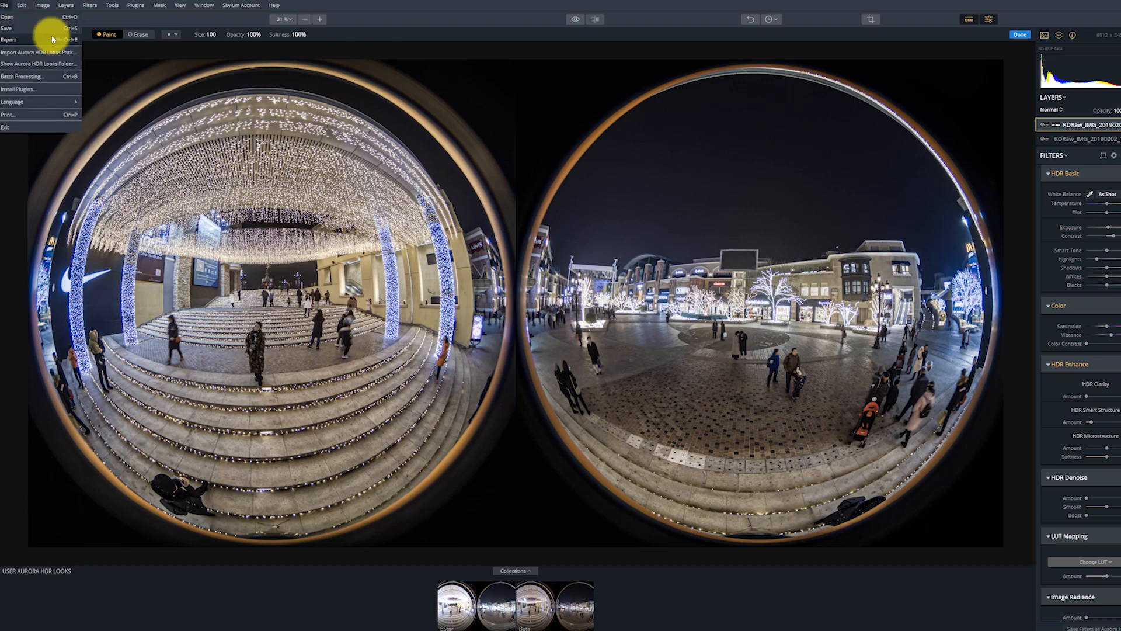
left_click(424, 4)
key("ctrl+shift+e")
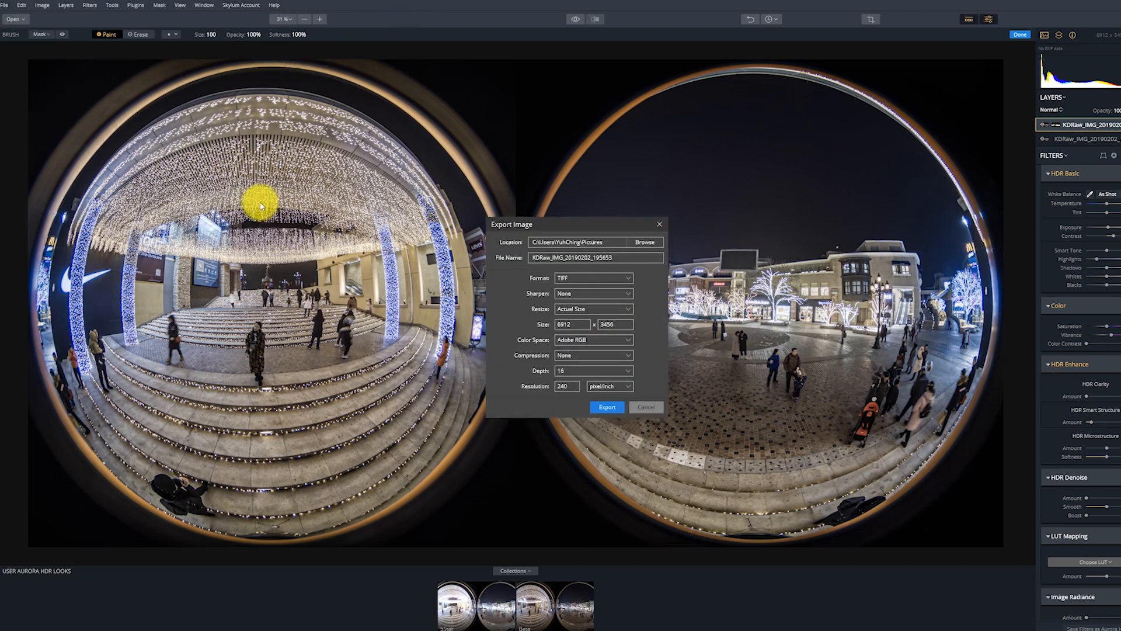
left_click(644, 242)
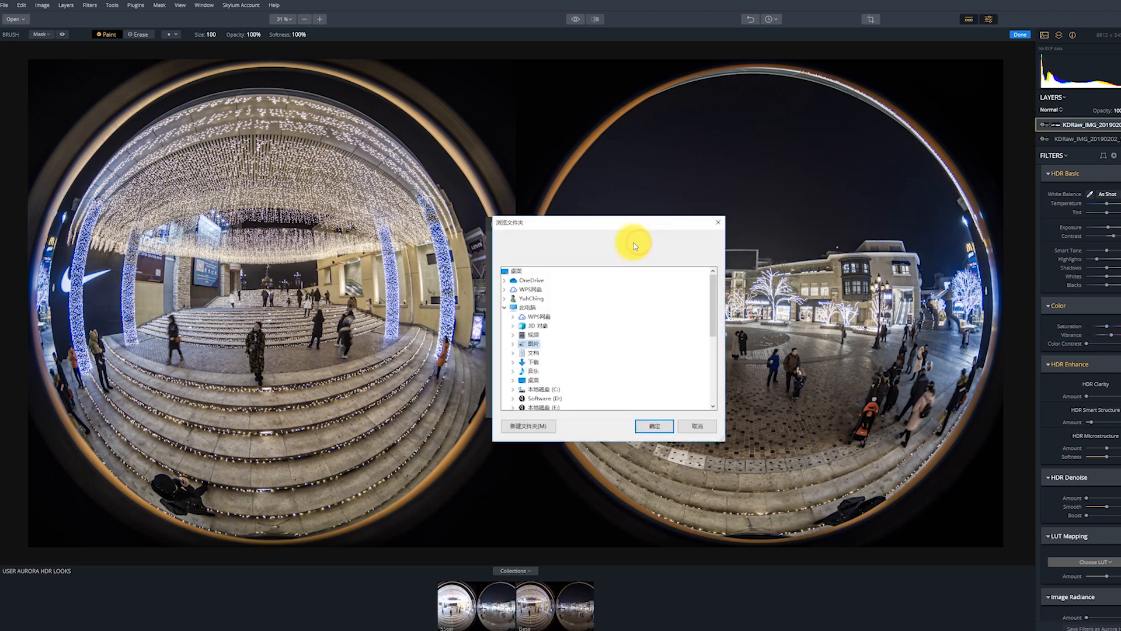
left_click(505, 307)
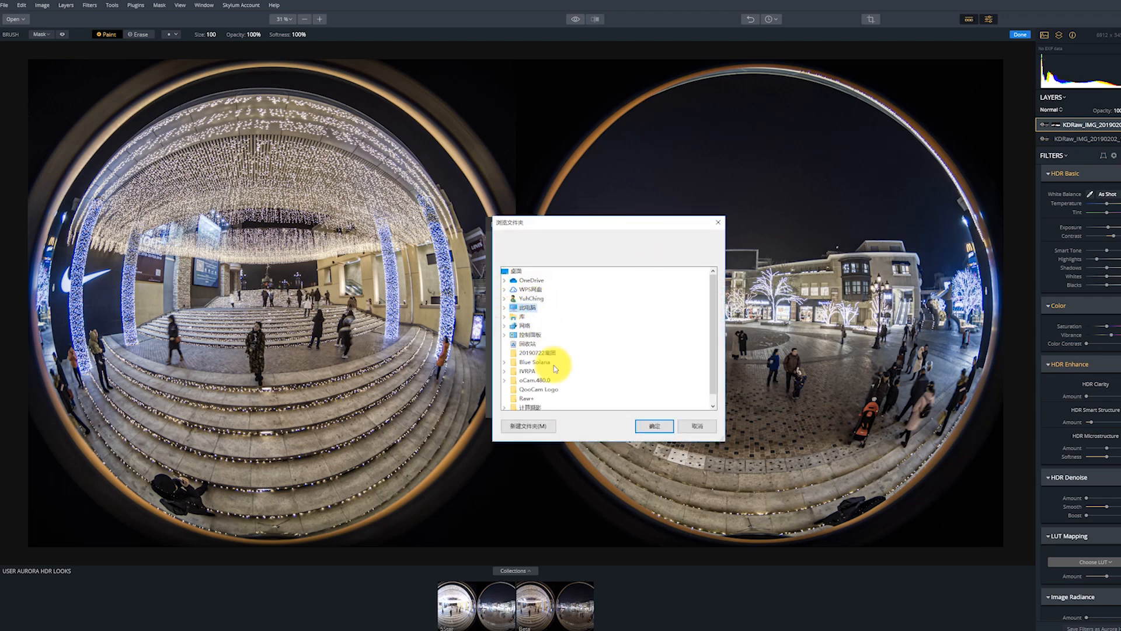
left_click(541, 362)
left_click(548, 379)
left_click(654, 426)
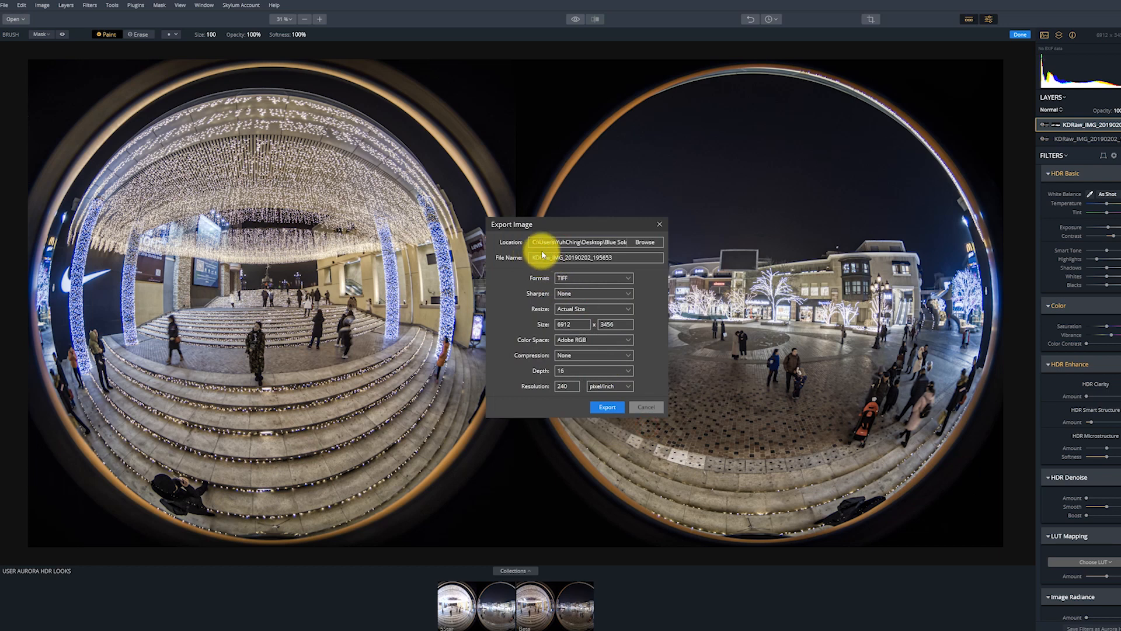
type("HDR")
key("Return")
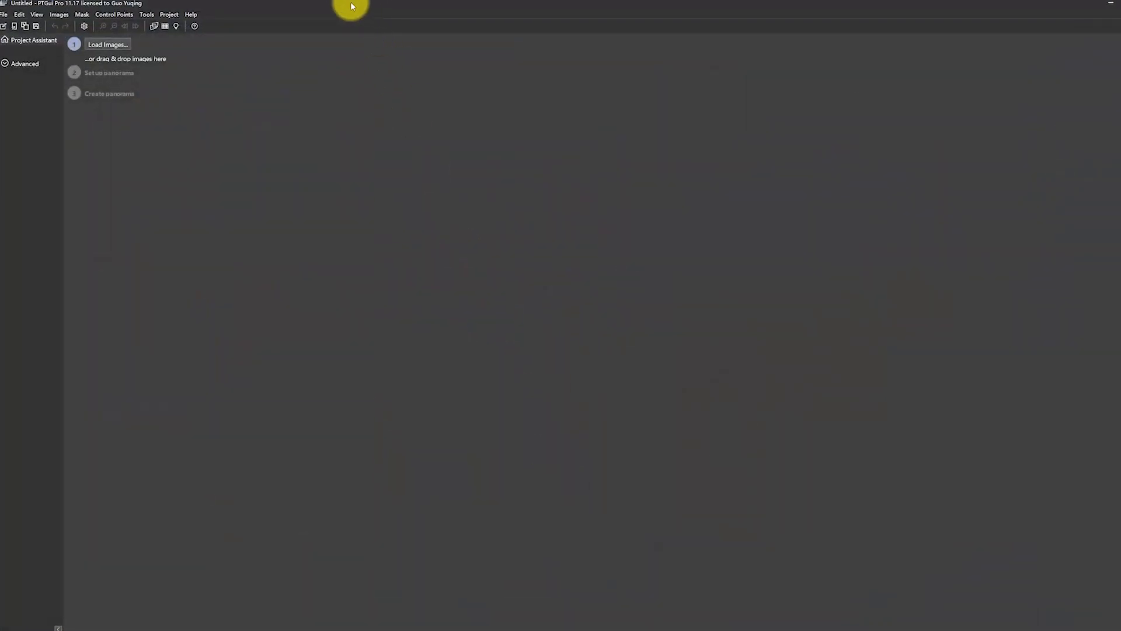
Switch to PTGui Pro, restore its window to a smaller size and move it over the Aurora HDR image.
double_click(348, 5)
left_click_drag(363, 12, 438, 130)
left_click_drag(516, 193, 501, 167)
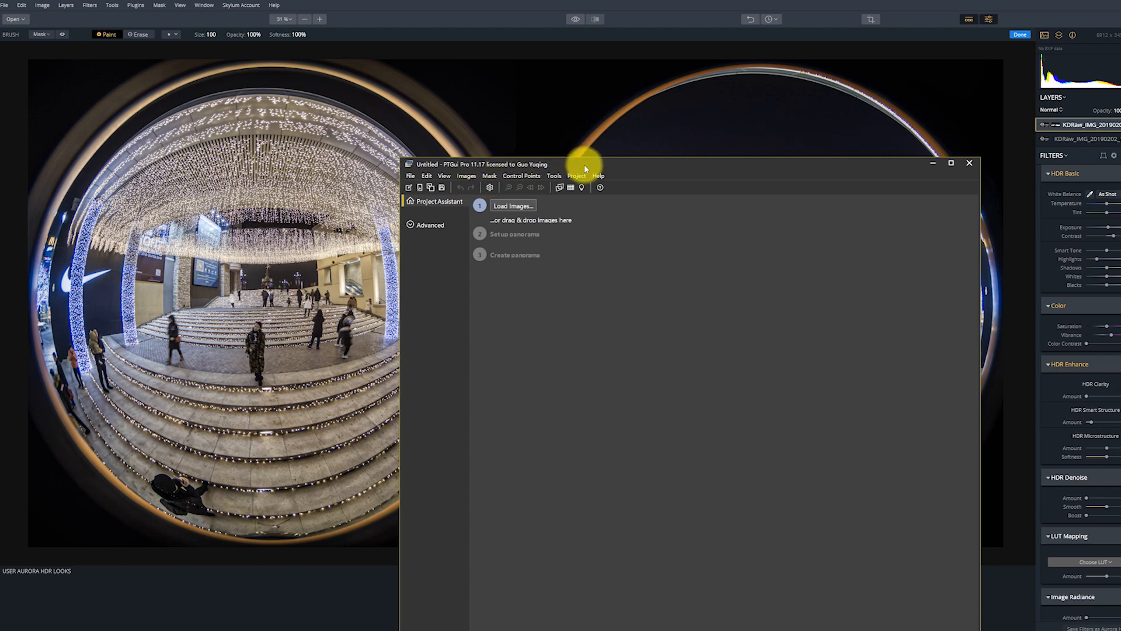
left_click_drag(583, 164, 443, 157)
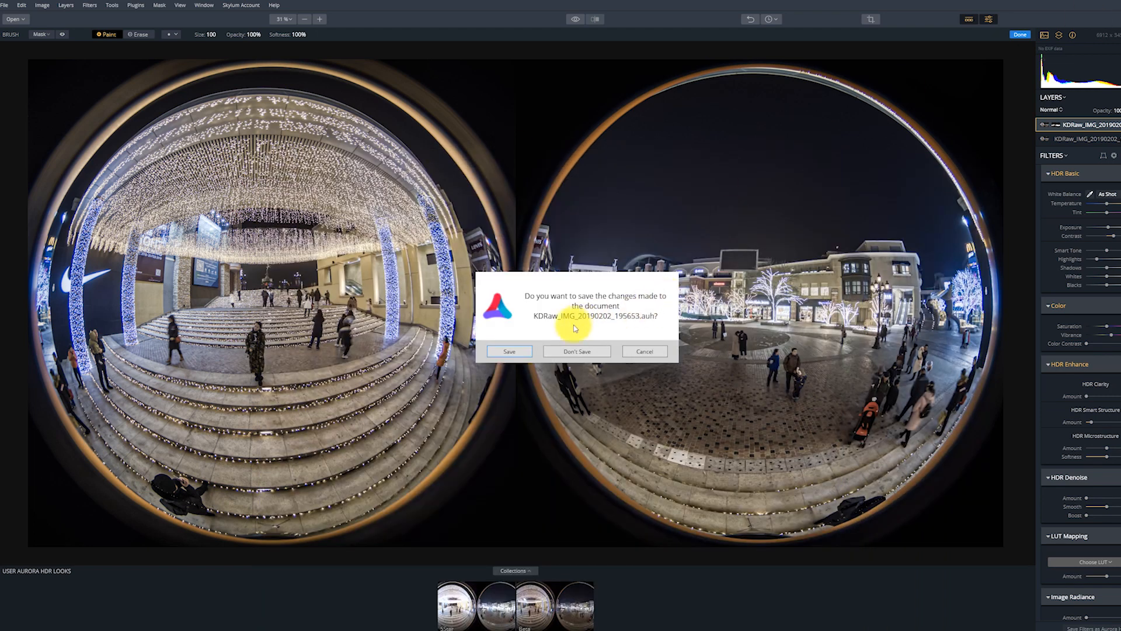
Save the changes to the Aurora project as KDRaw_IMG_20190202_195653.auh in the KDRaw folder, replacing the existing file.
left_click(507, 345)
double_click(351, 255)
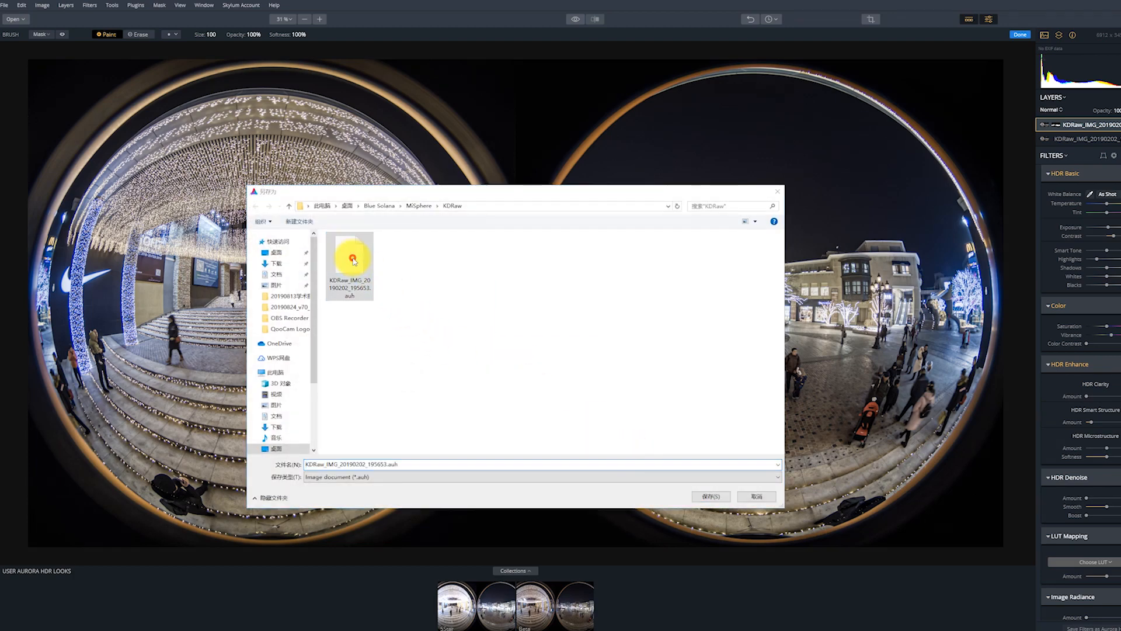
left_click(665, 322)
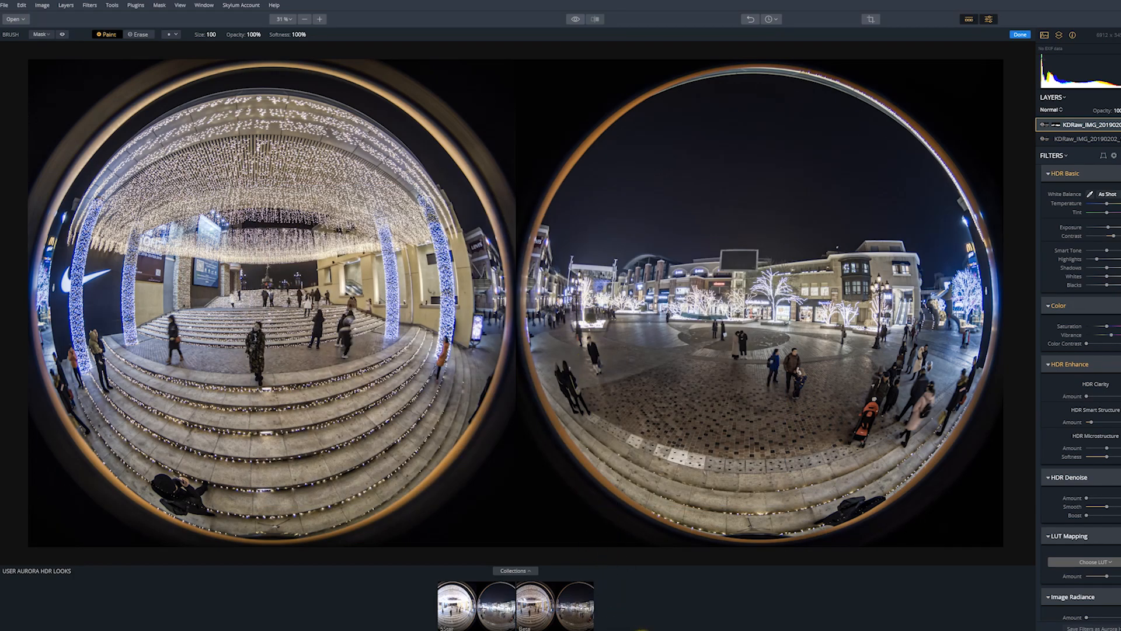
Switch to PTGui Pro and load HDR_KDRaw_IMG_20190202_195653.tif into its maximized project window from the KDRaw folder in Bridge.
left_click(646, 630)
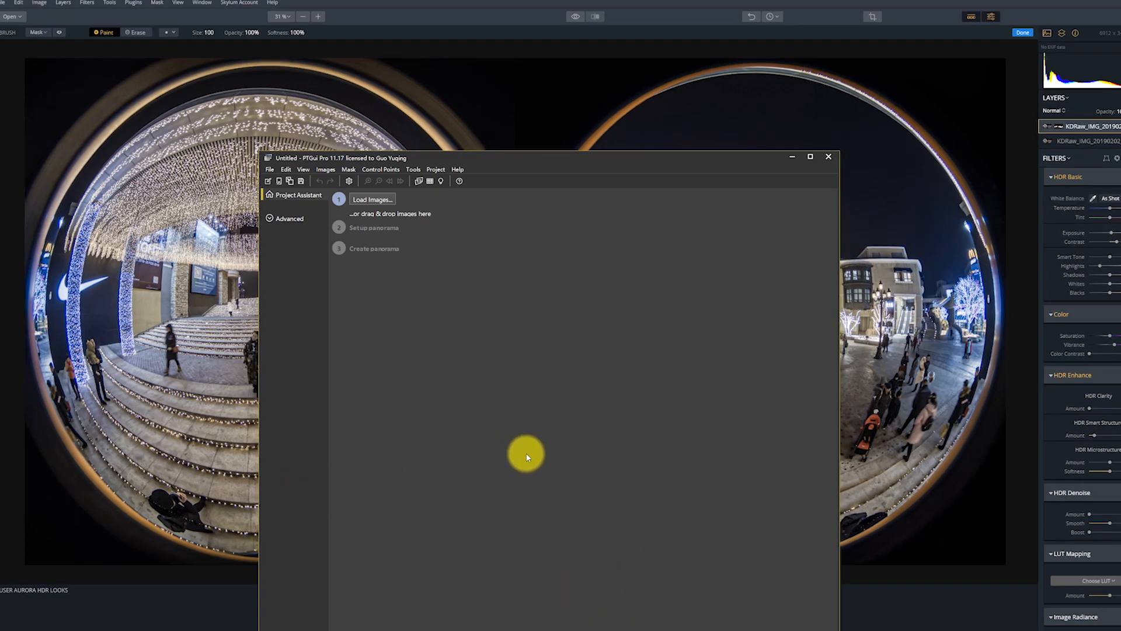
left_click(809, 158)
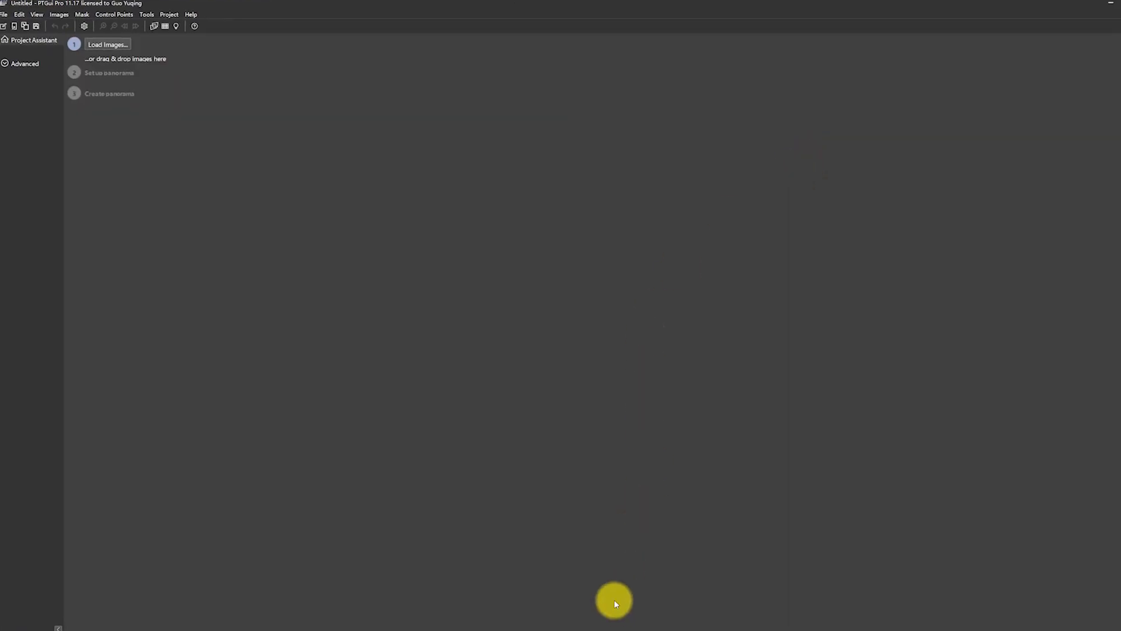
left_click(583, 630)
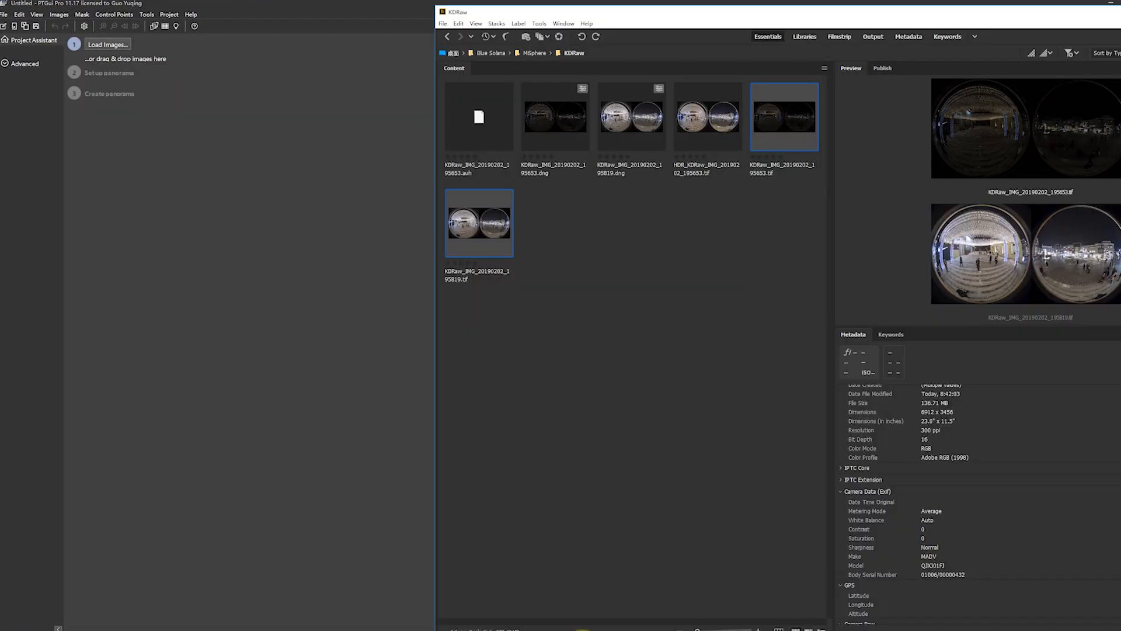
left_click(699, 240)
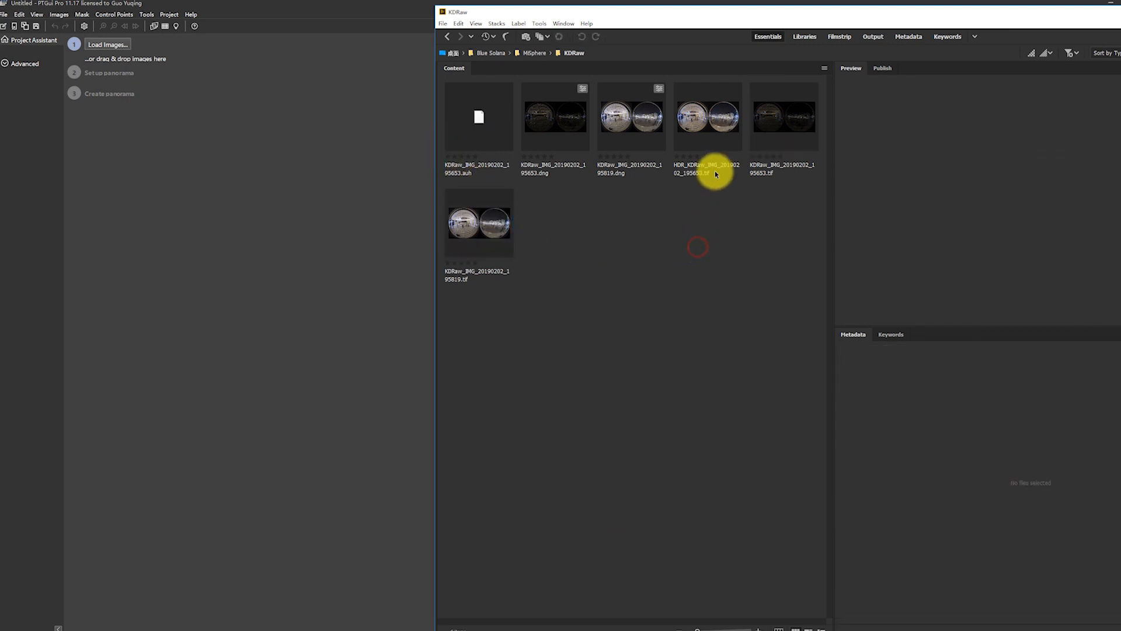
left_click(703, 118)
left_click_drag(703, 119, 233, 180)
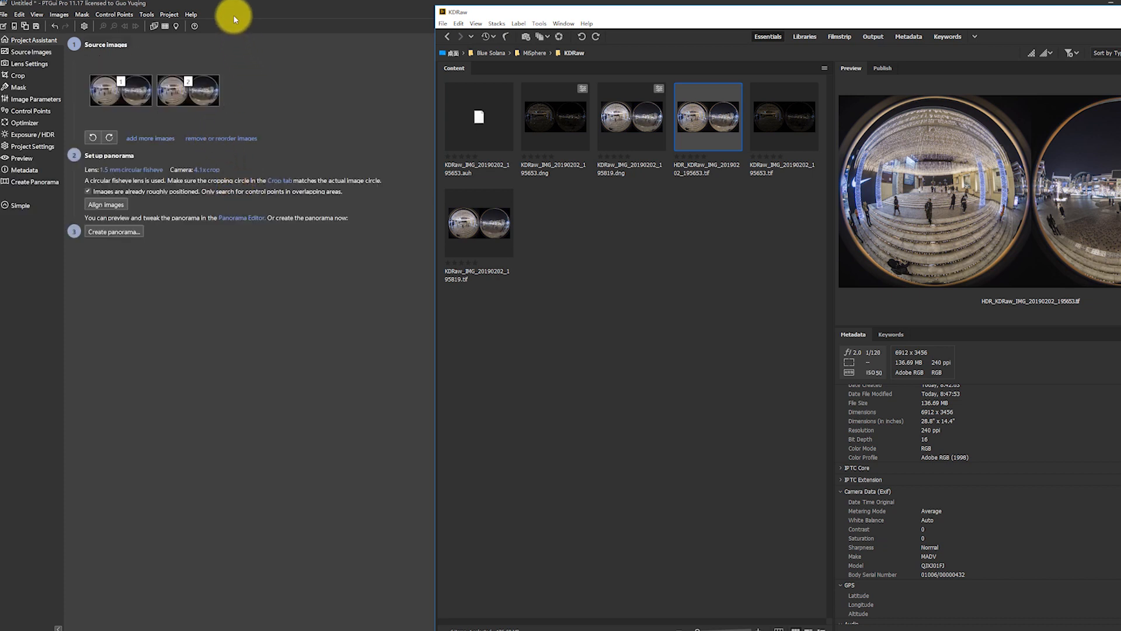
left_click(240, 9)
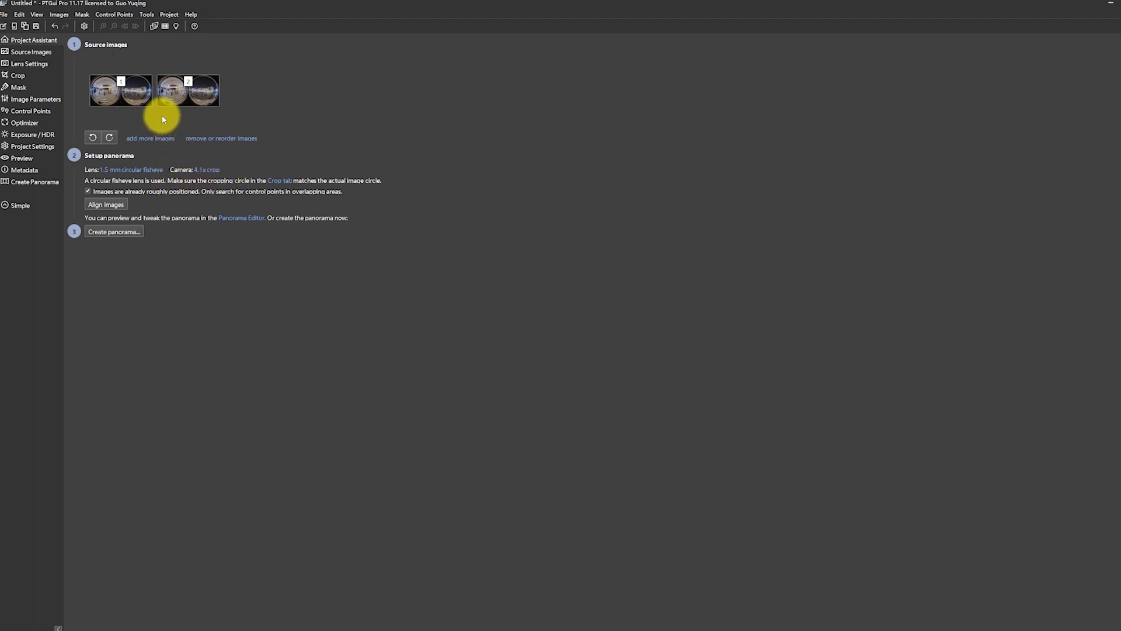
Examine the masks of both source images and the lens settings of the global lens profile.
left_click(192, 97)
left_click(114, 92)
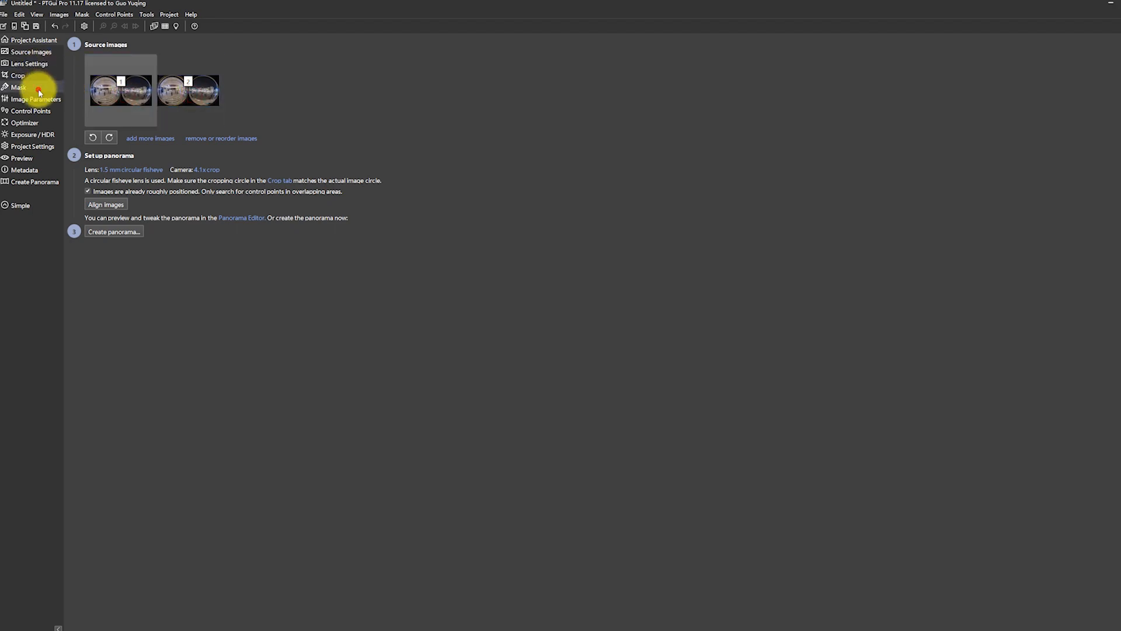
left_click(39, 90)
left_click(631, 58)
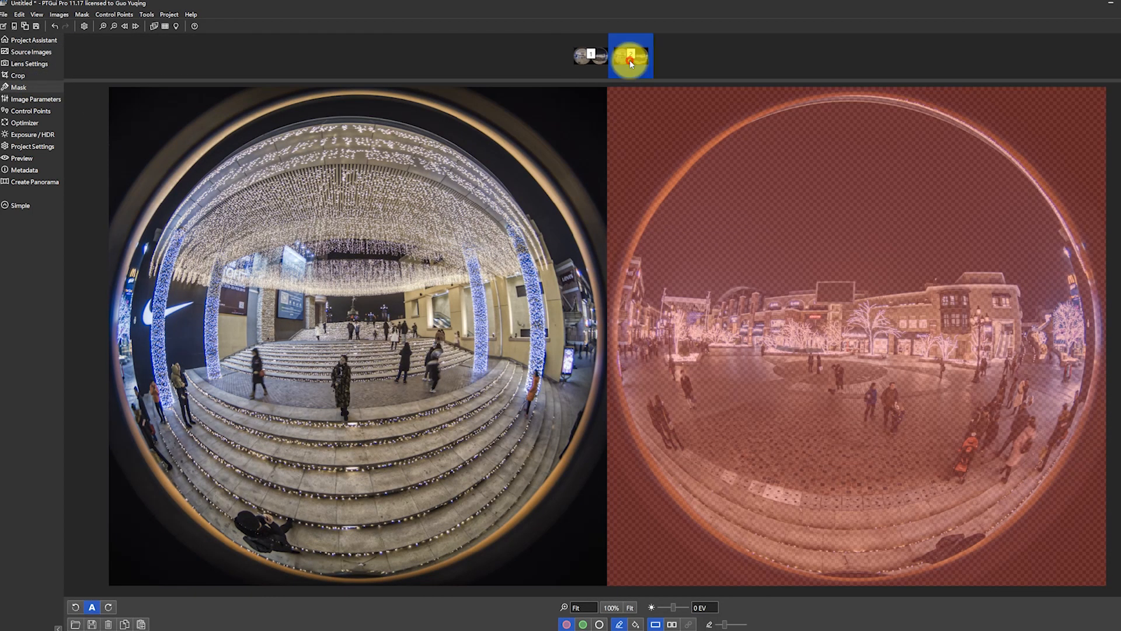
left_click(585, 57)
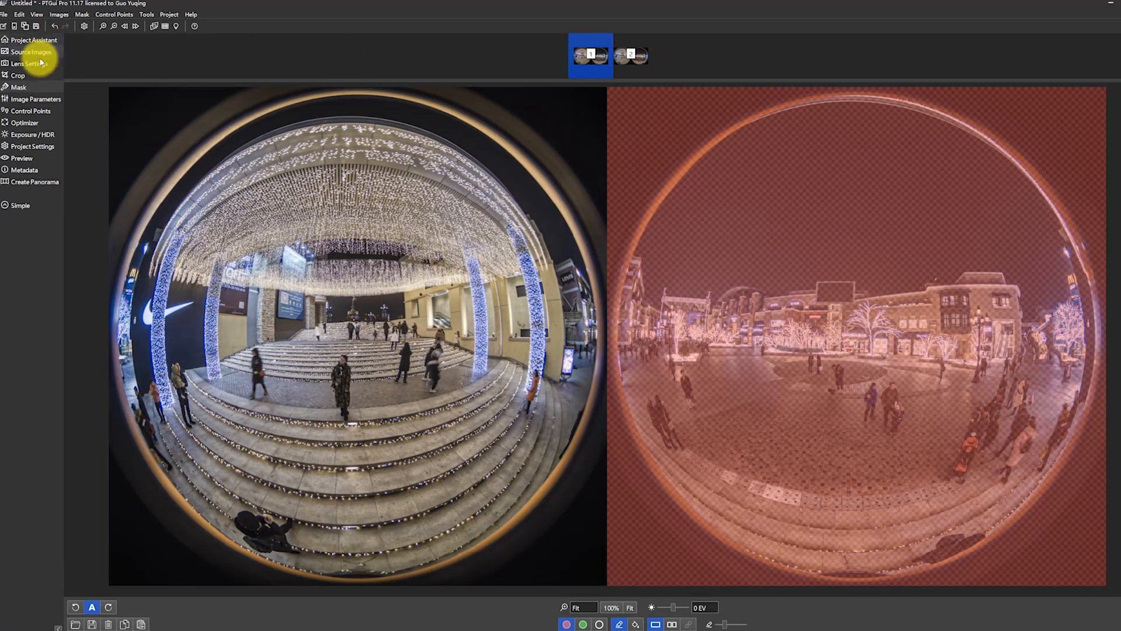
left_click(42, 62)
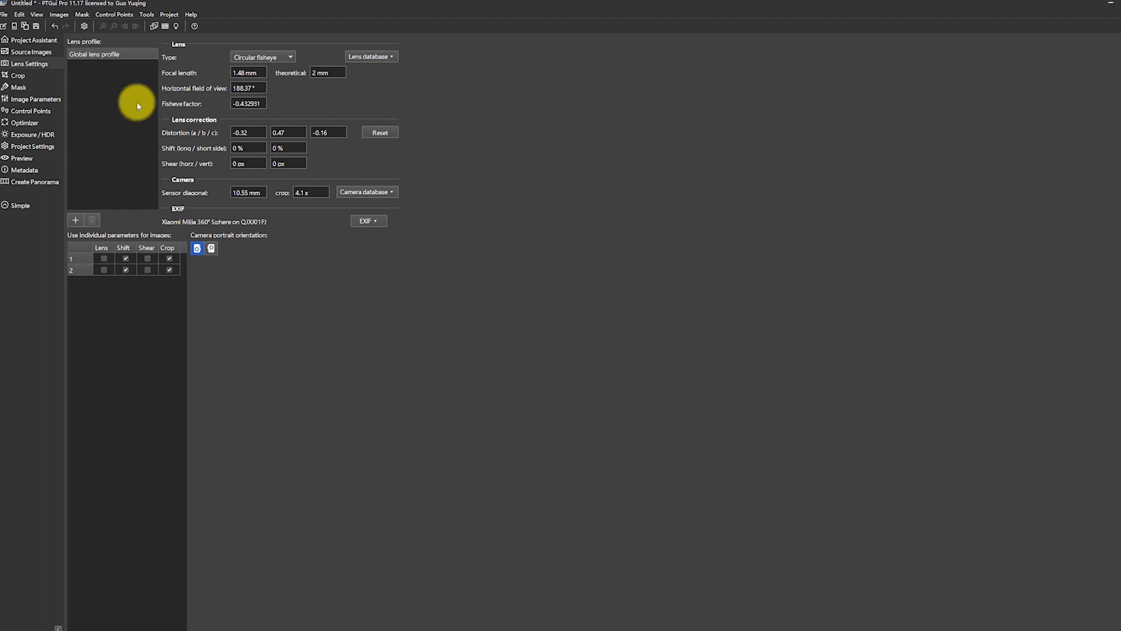
Align the two source images and place a smaller Panorama Editor window beside the project assistant.
left_click(26, 40)
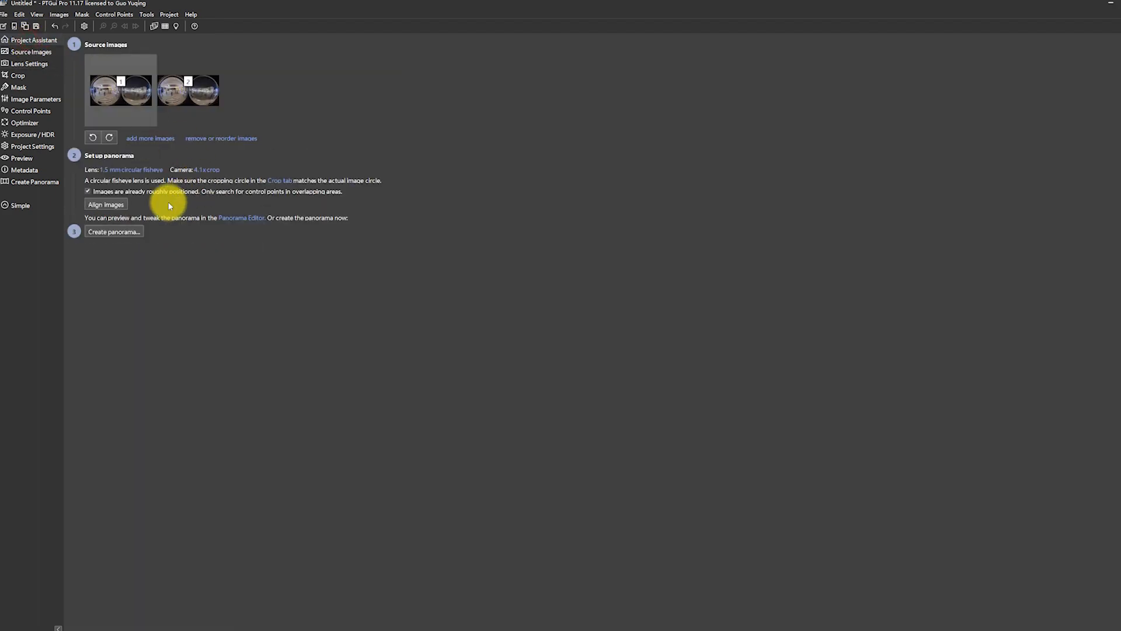
left_click(111, 205)
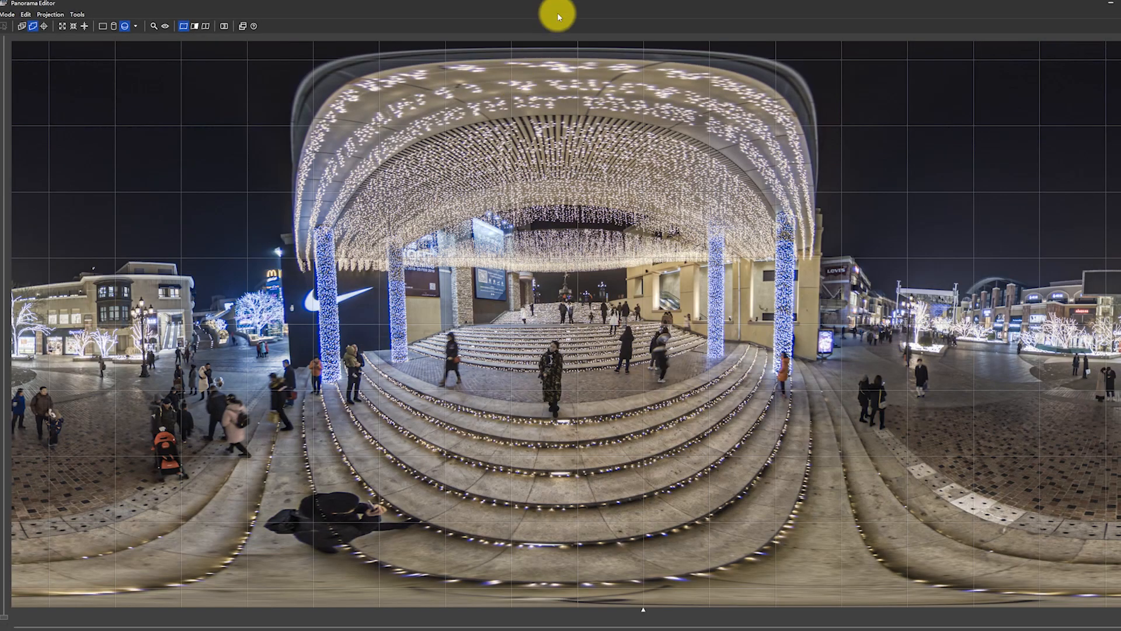
double_click(609, 7)
left_click_drag(592, 131, 655, 130)
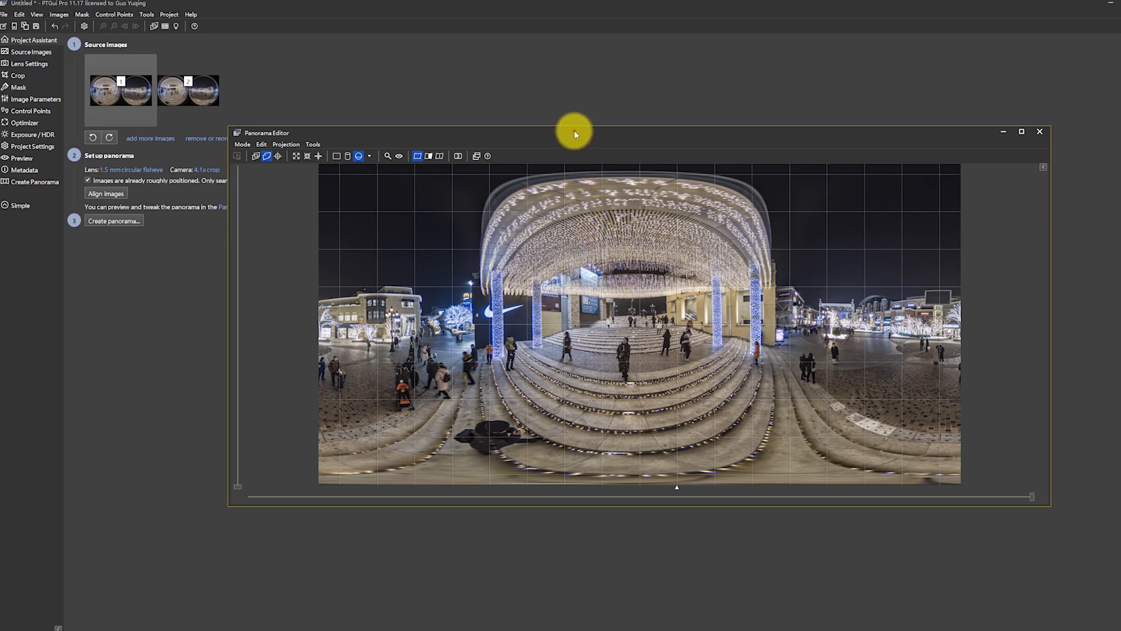
left_click_drag(574, 131, 642, 158)
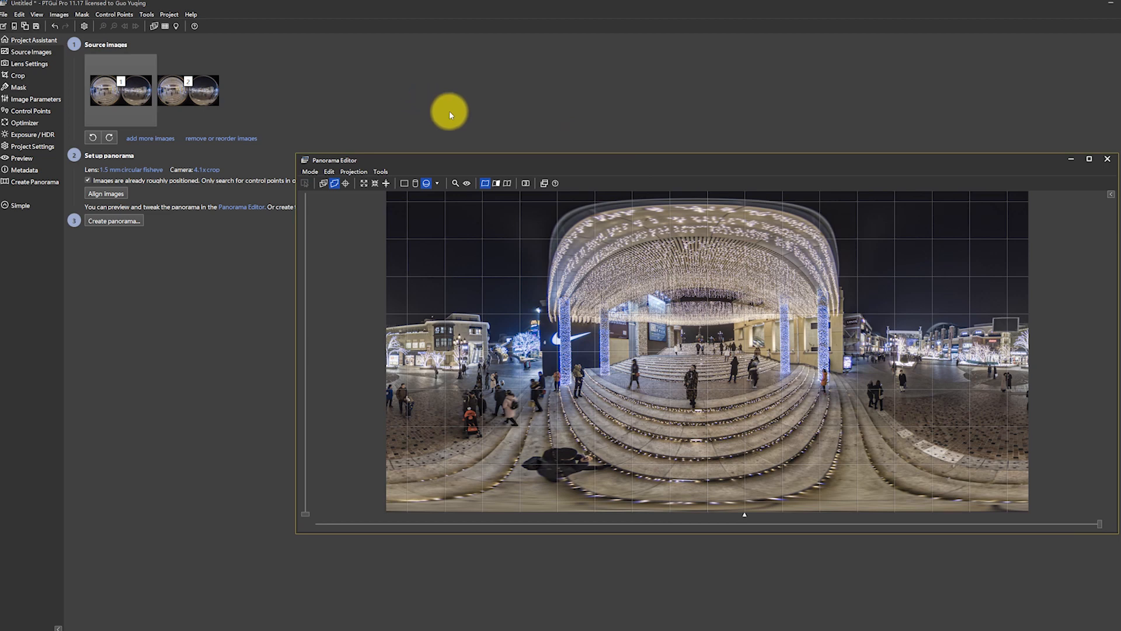
Show the seams in the panorama and inspect the stitching along them in the Detail Viewer, from the sky to the steps.
left_click(508, 184)
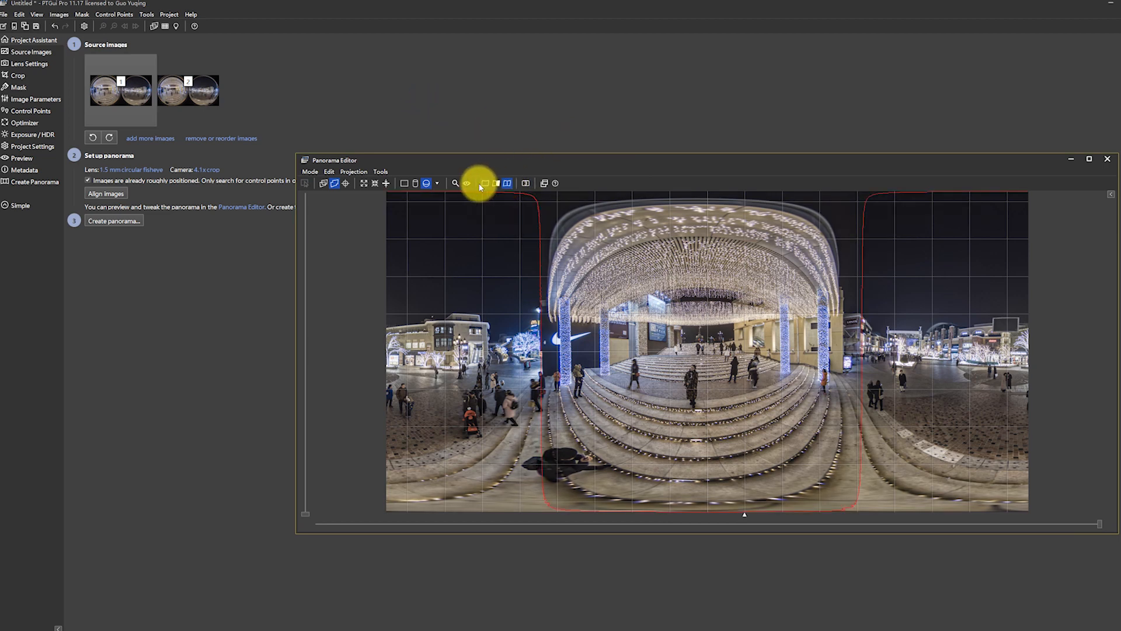
left_click(456, 184)
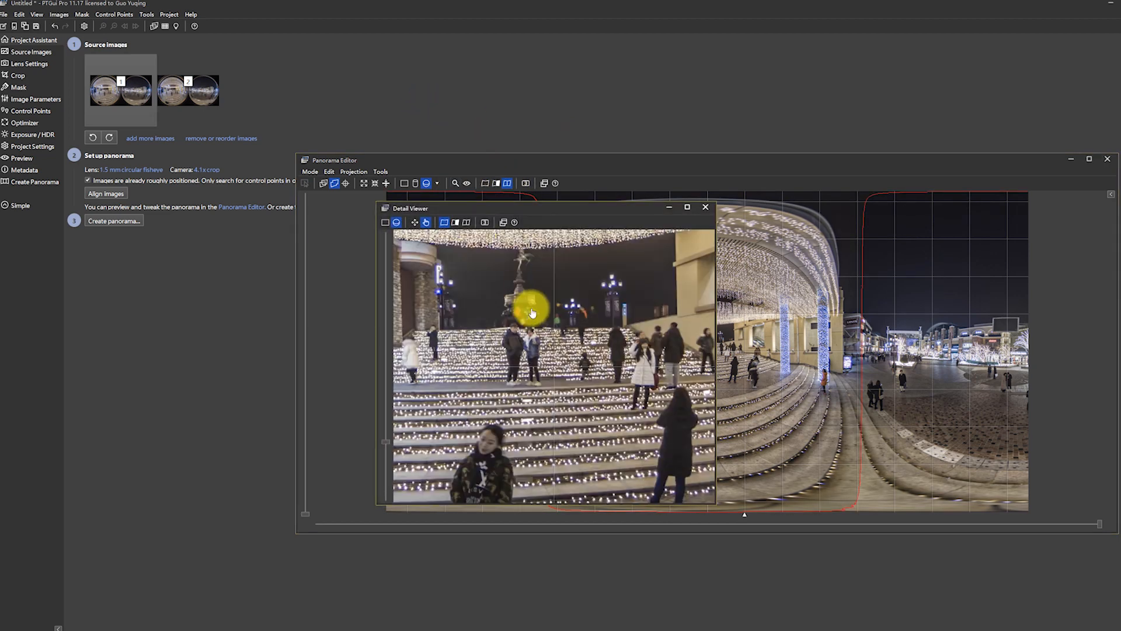
scroll(533, 314, "down", 3)
left_click_drag(553, 374, 519, 255)
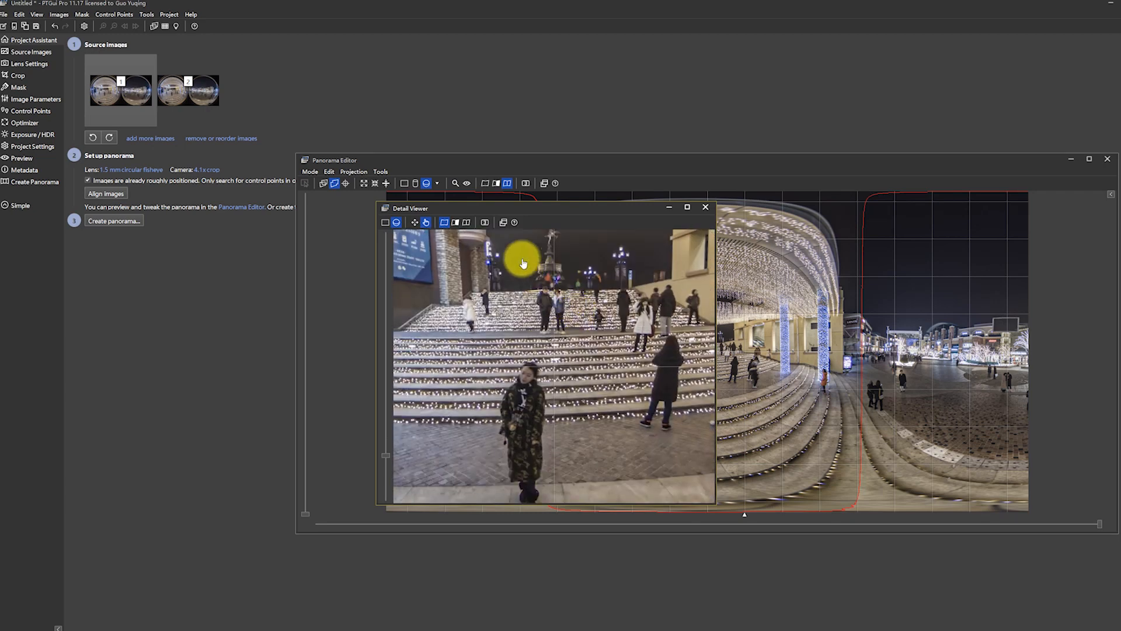
left_click(468, 222)
scroll(506, 303, "up", 5)
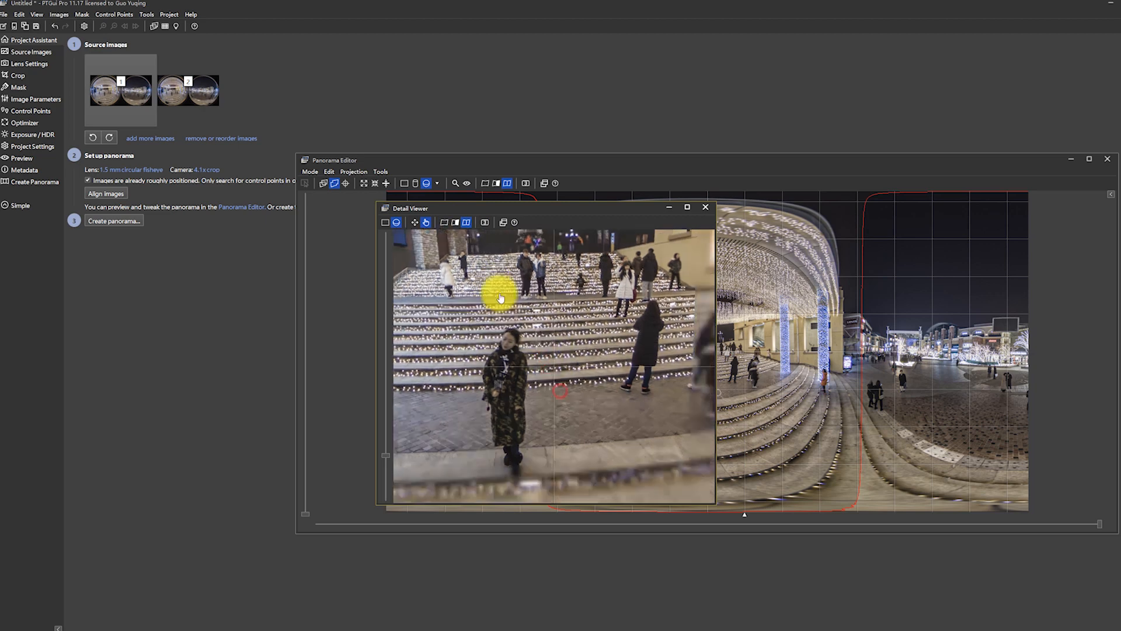
left_click_drag(517, 322, 584, 397)
left_click_drag(584, 293, 583, 438)
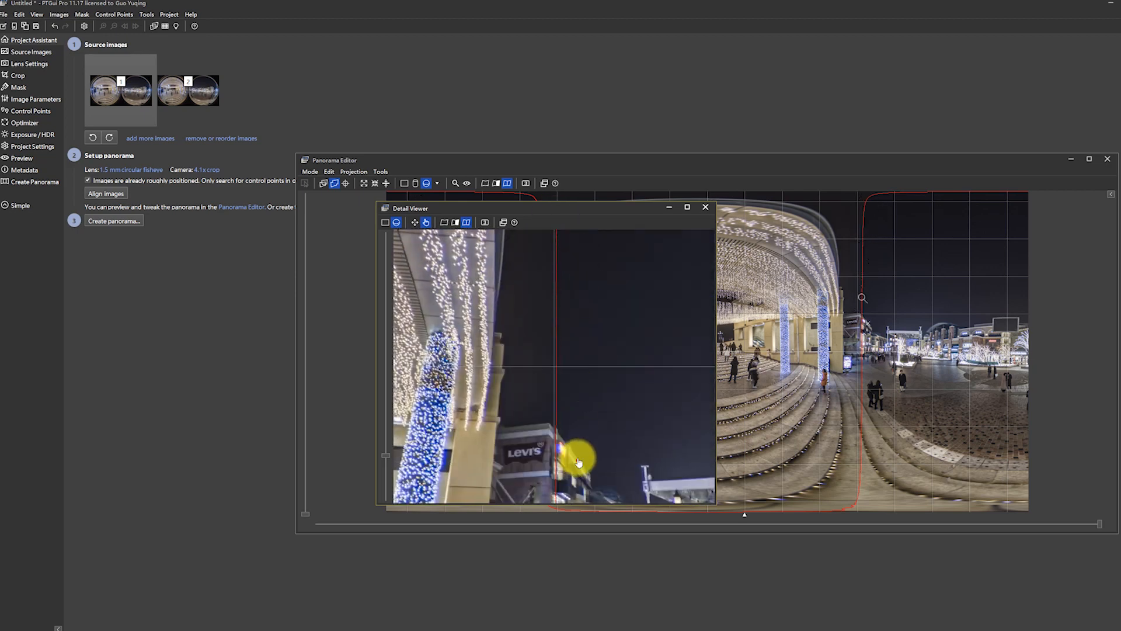
left_click_drag(575, 363, 572, 302)
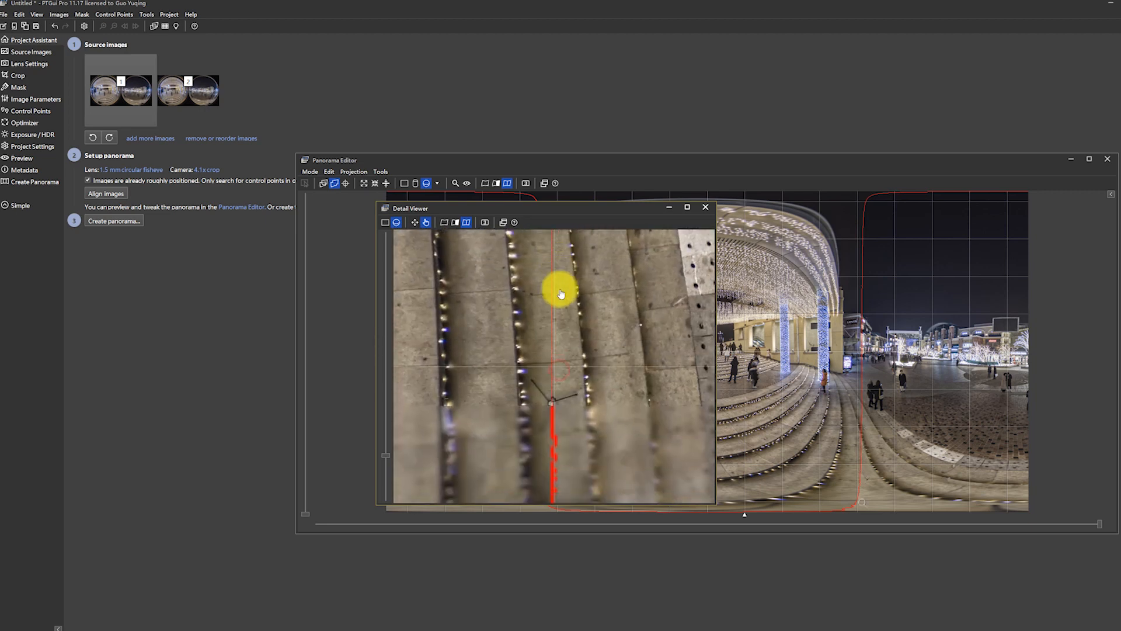
left_click_drag(586, 355, 621, 348)
left_click_drag(587, 385, 568, 305)
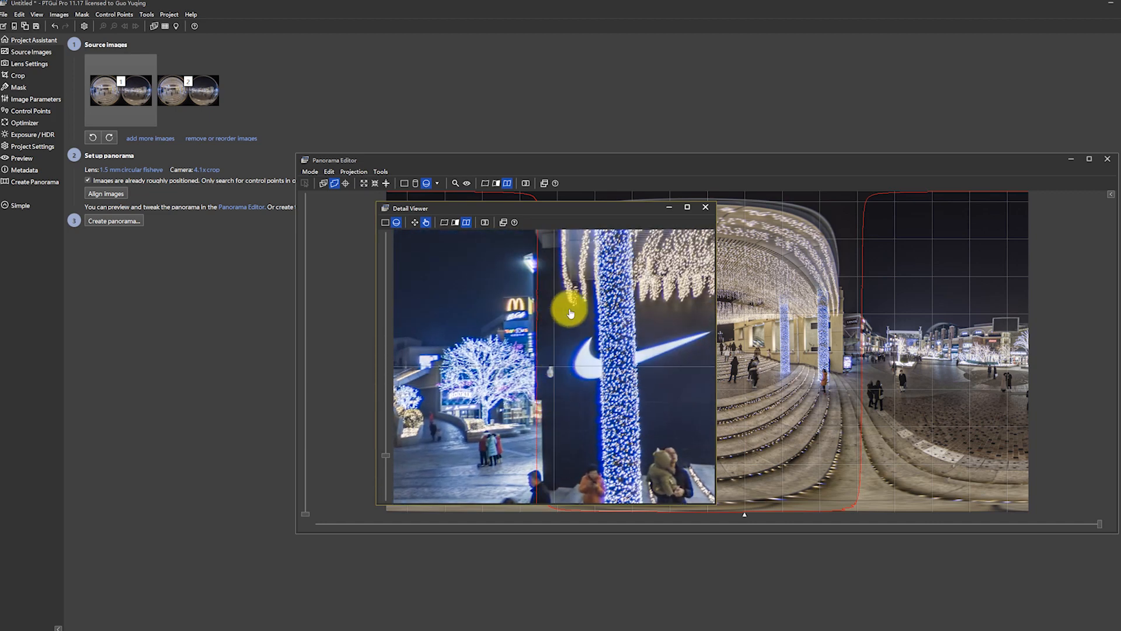
left_click(708, 208)
Generate additional control points between images 1 and 2 along the bottom and lower-right rim of image 1's fisheye circle.
left_click(36, 111)
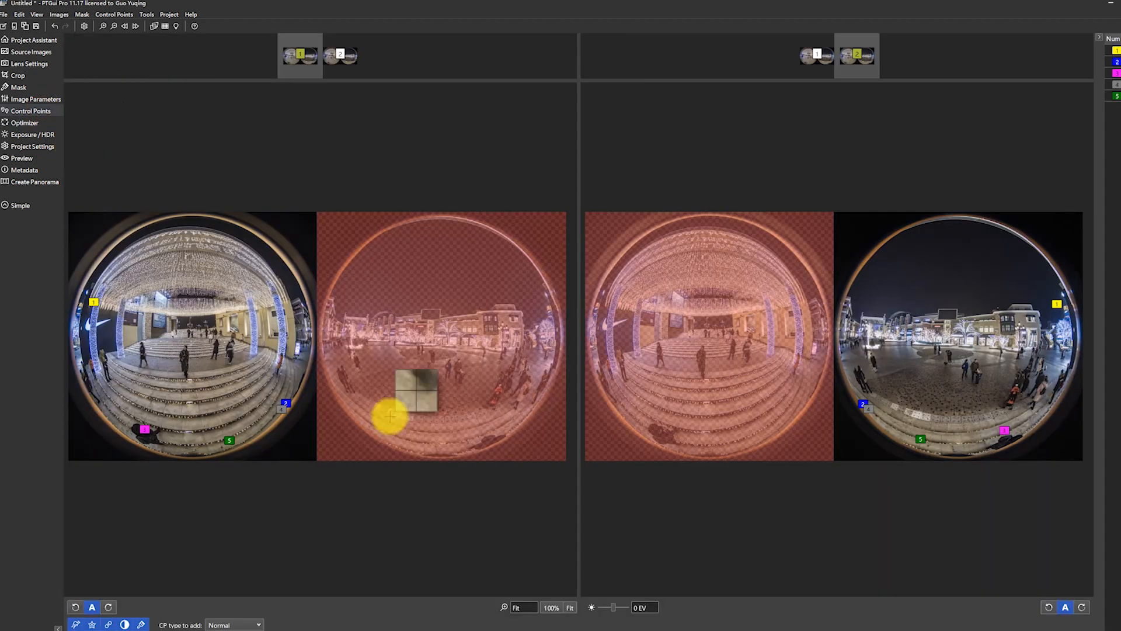
right_click(204, 455)
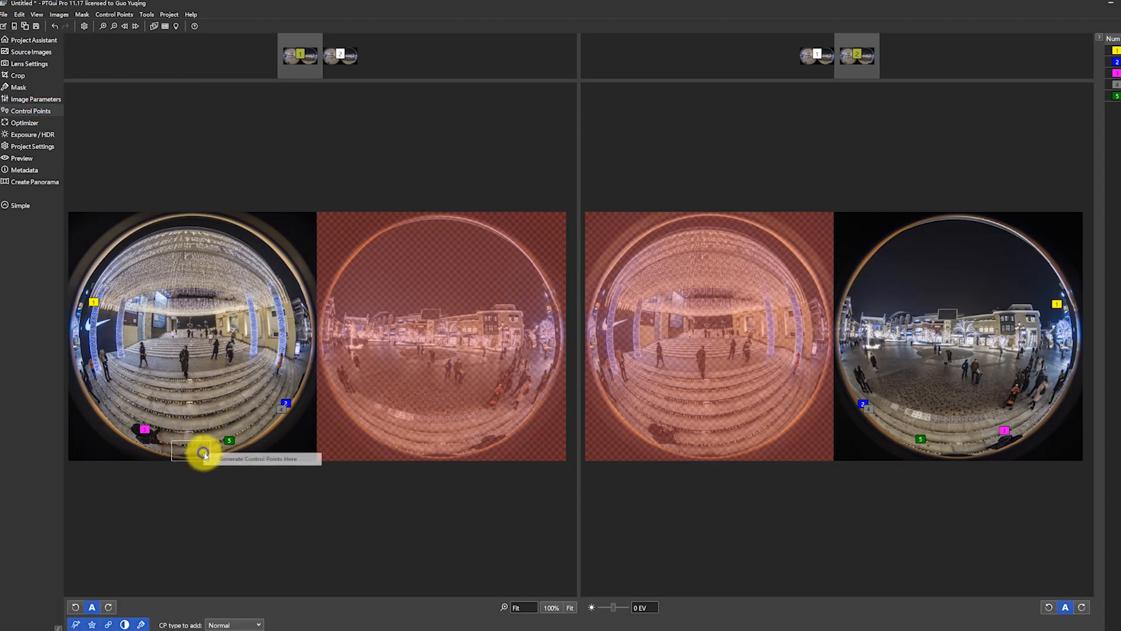
left_click(223, 459)
right_click(268, 435)
left_click(268, 436)
left_click_drag(279, 384, 303, 402)
right_click(303, 401)
left_click(301, 390)
left_click_drag(156, 430, 188, 460)
right_click(188, 460)
left_click(194, 462)
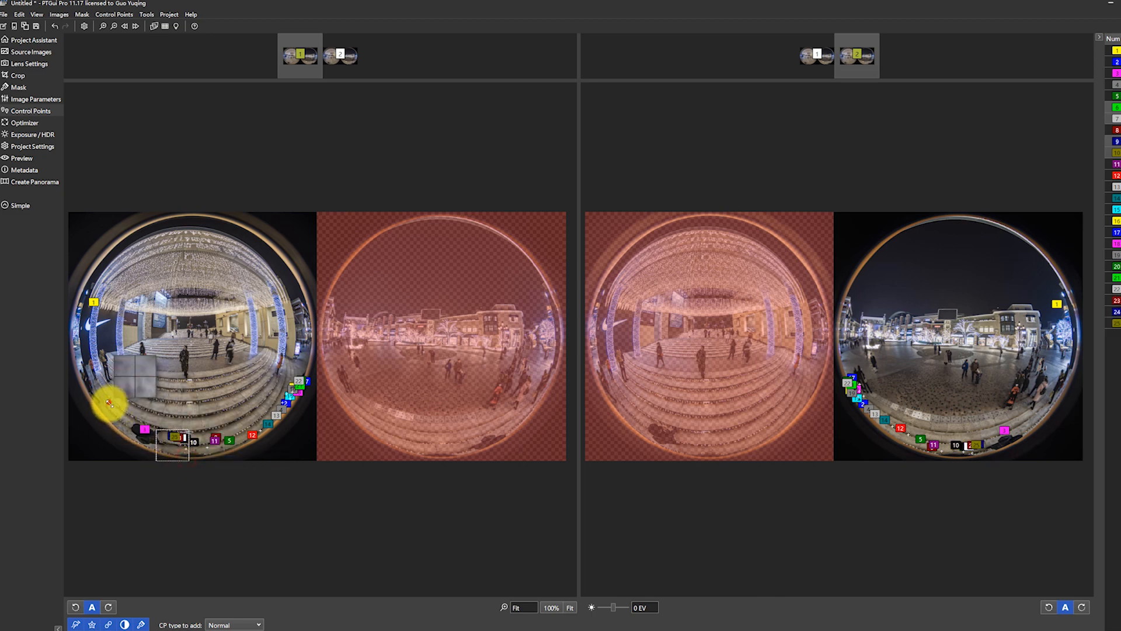
Generate more control points in two areas along the lower-left rim of image 1's fisheye circle.
left_click_drag(109, 402, 133, 440)
right_click(119, 420)
left_click(134, 427)
left_click_drag(92, 386, 113, 412)
right_click(113, 412)
left_click(129, 416)
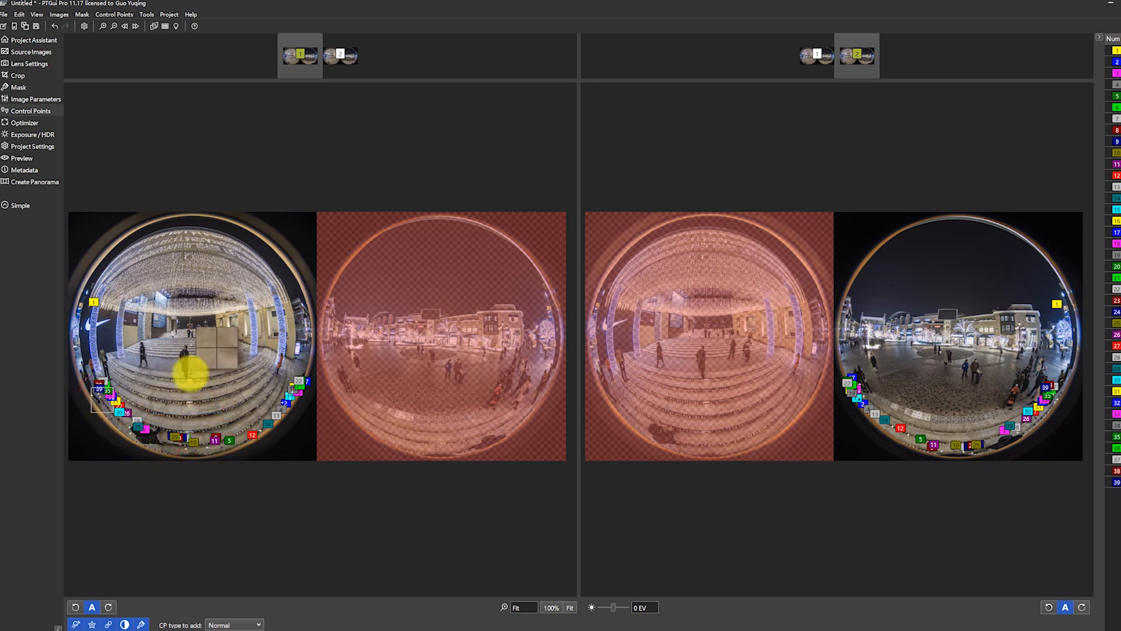
Optimize the panorama using the newly added control points and accept the result.
left_click(34, 40)
left_click(115, 182)
left_click(639, 365)
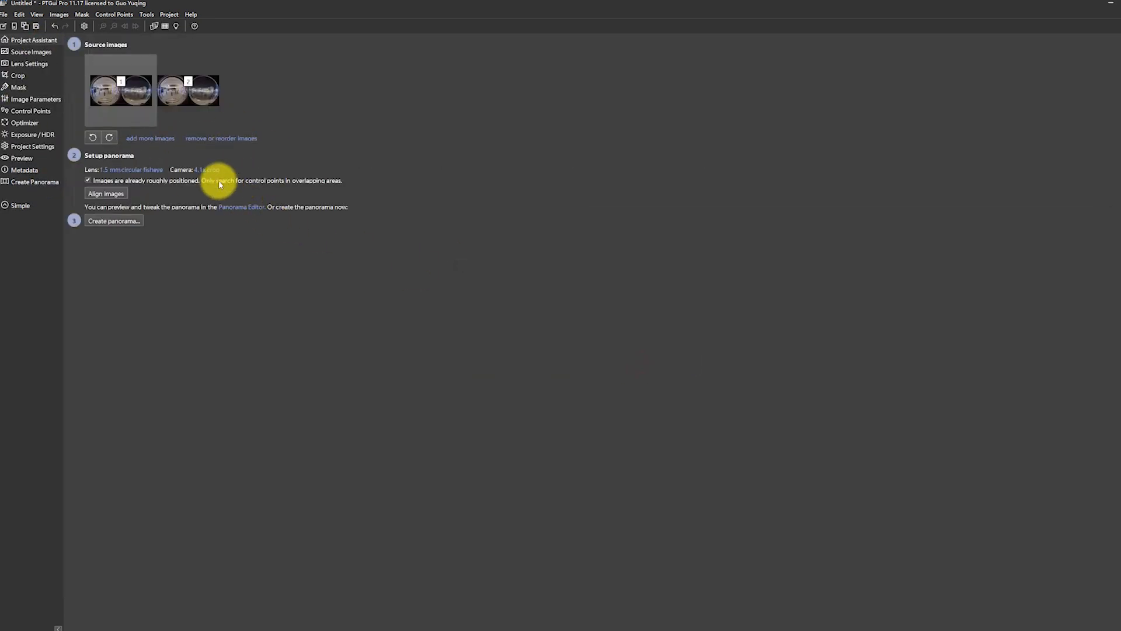
Inspect the optimized panorama's seams in the Detail Viewer around the tripod and the crouching photographer on the steps.
left_click(155, 27)
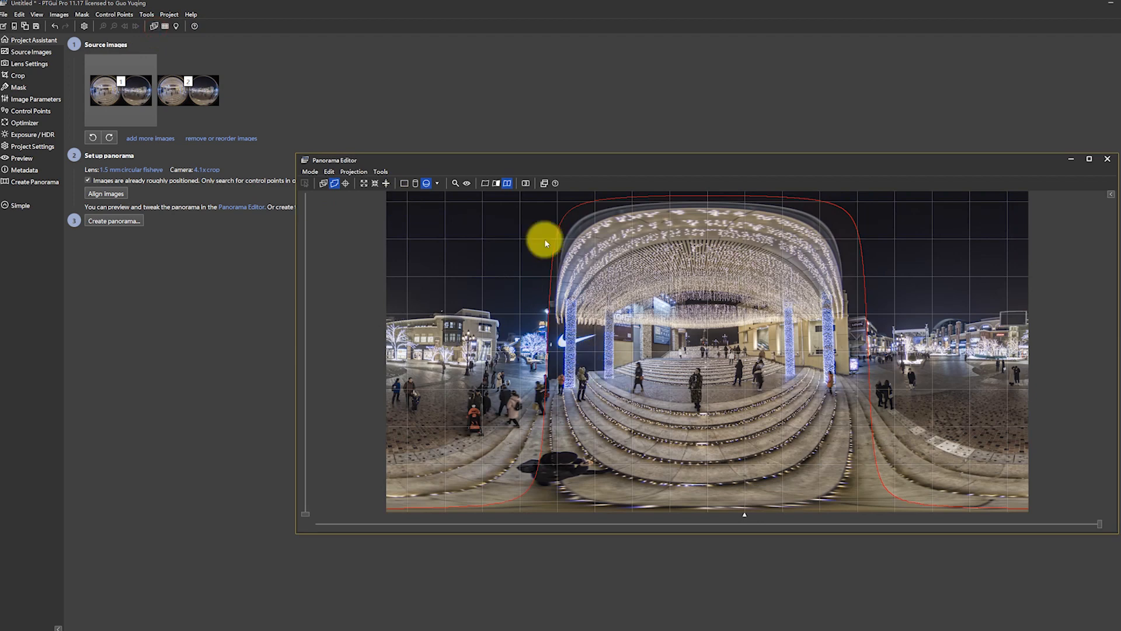
left_click(427, 185)
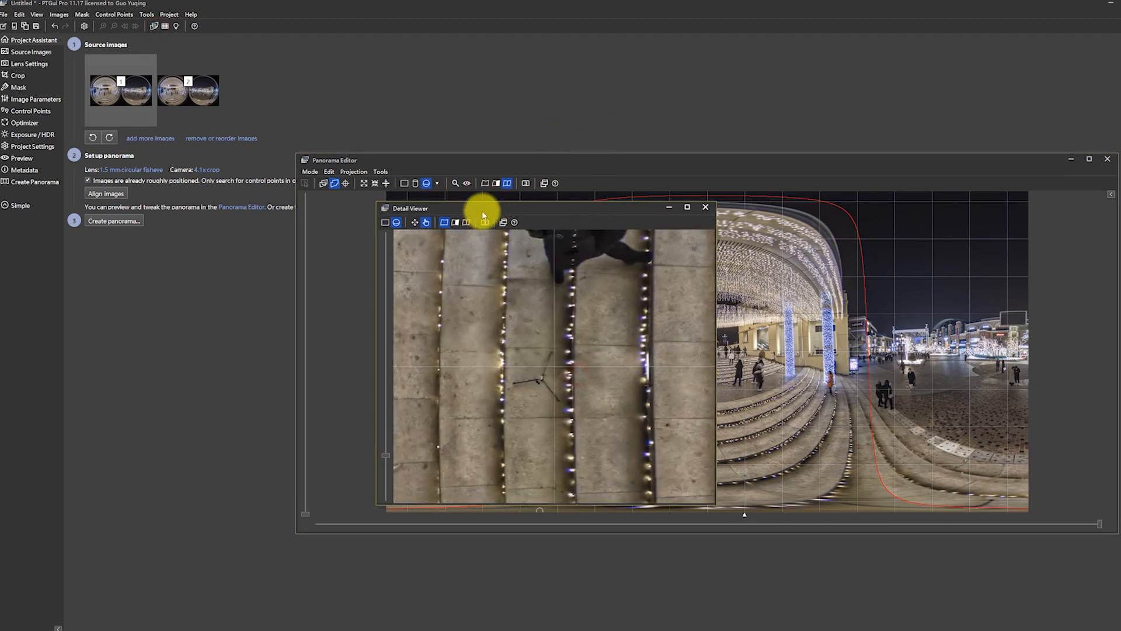
left_click(466, 221)
left_click_drag(510, 339, 545, 331)
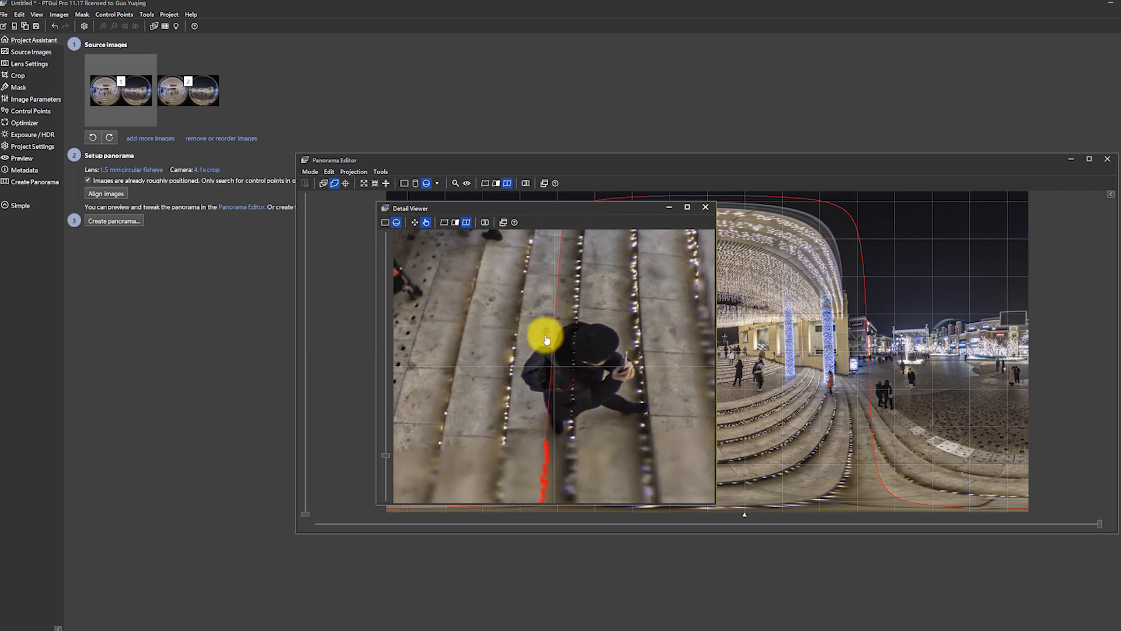
left_click(706, 207)
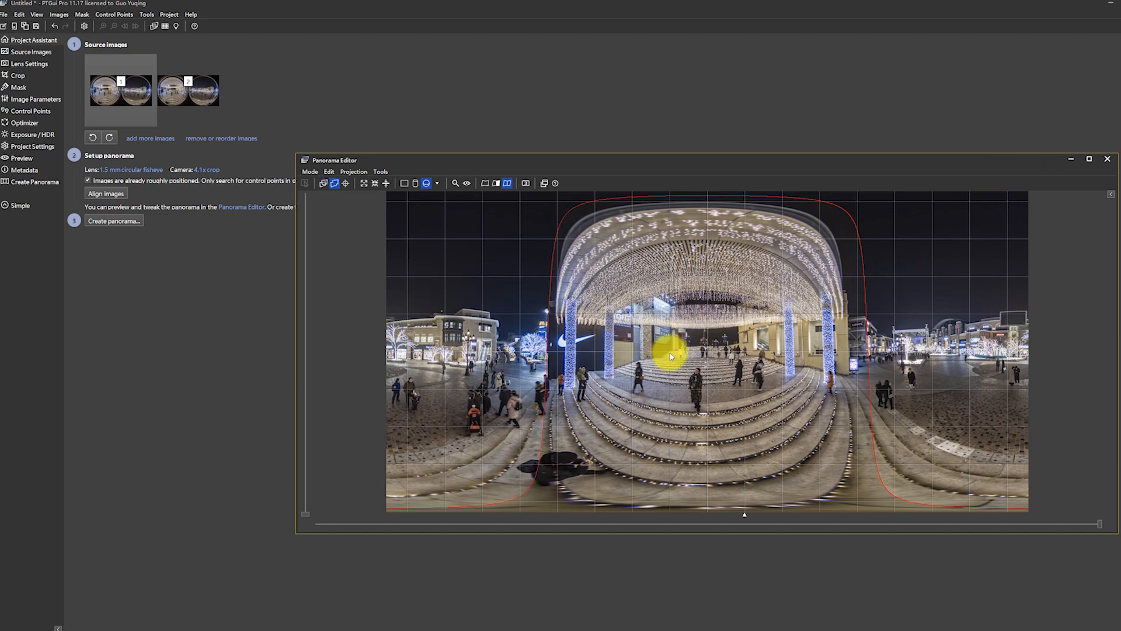
Rotate the panorama horizontally so the plaza fills the left half and the lit canopy with the steps the right half.
left_click_drag(707, 353, 701, 350)
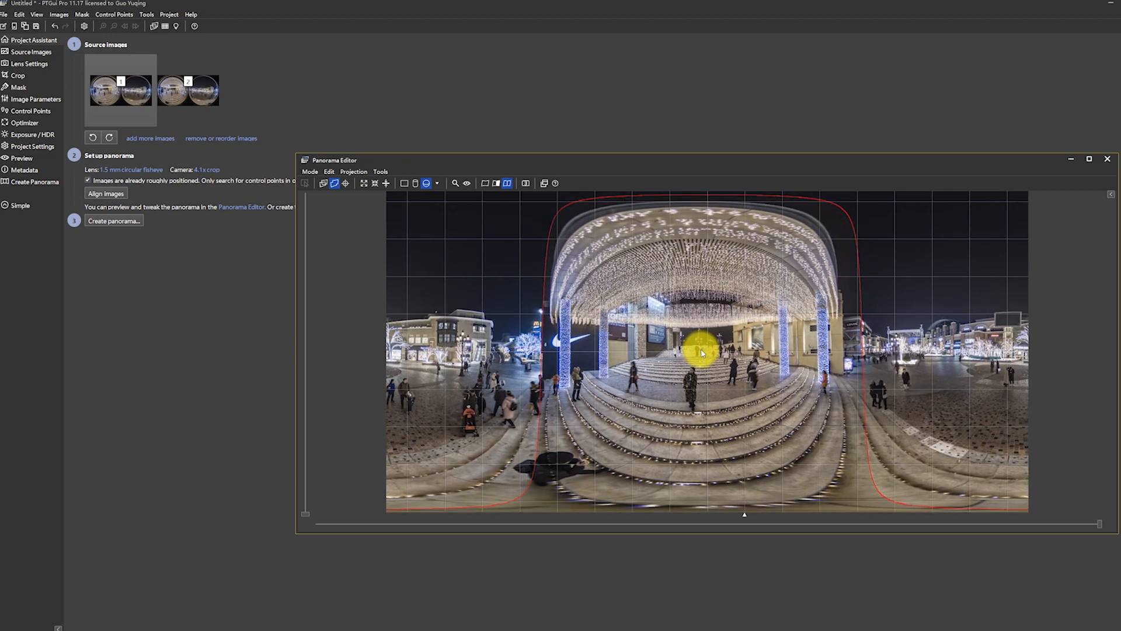
left_click_drag(868, 343, 617, 342)
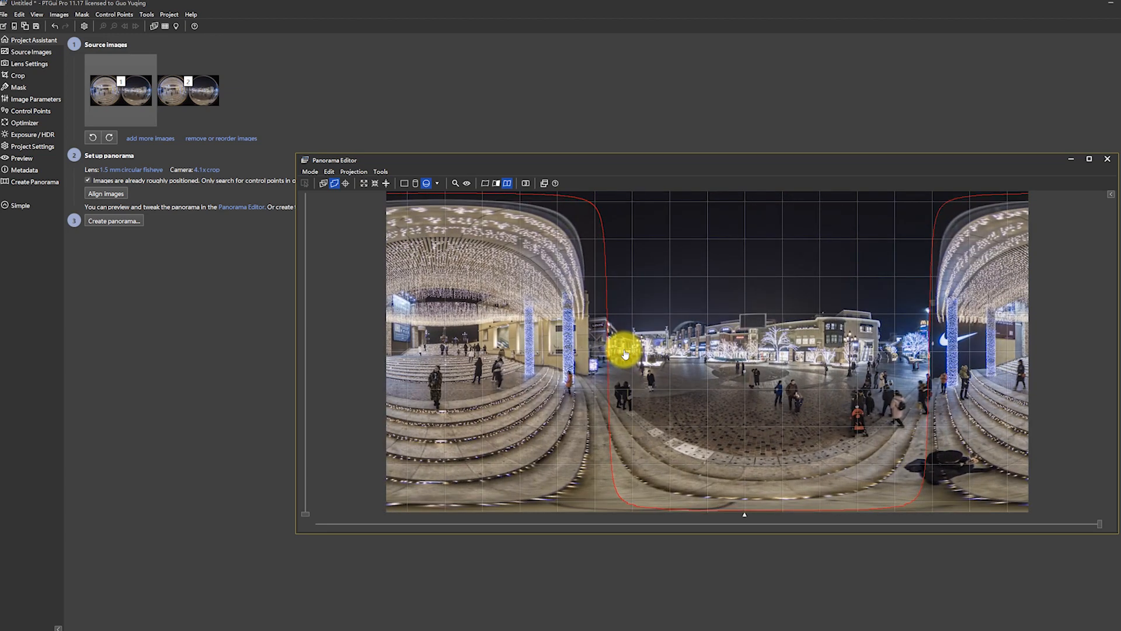
left_click_drag(781, 353, 561, 341)
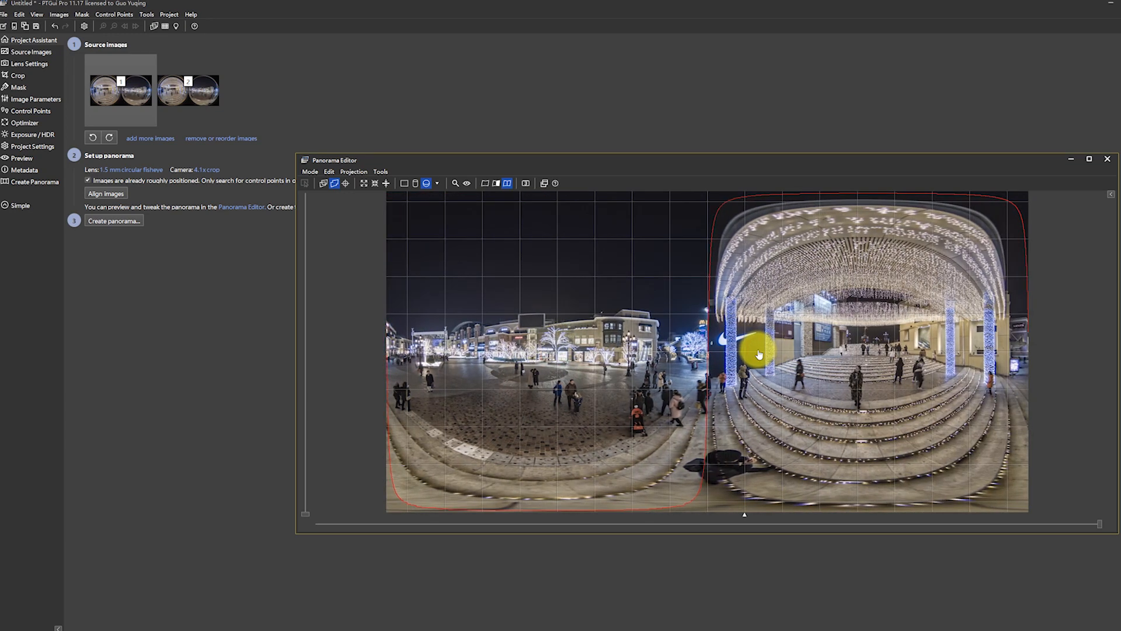
Rotate the panorama horizontally until the lit canopy with the steps is centered, and close the Panorama Editor.
left_click_drag(873, 351, 671, 337)
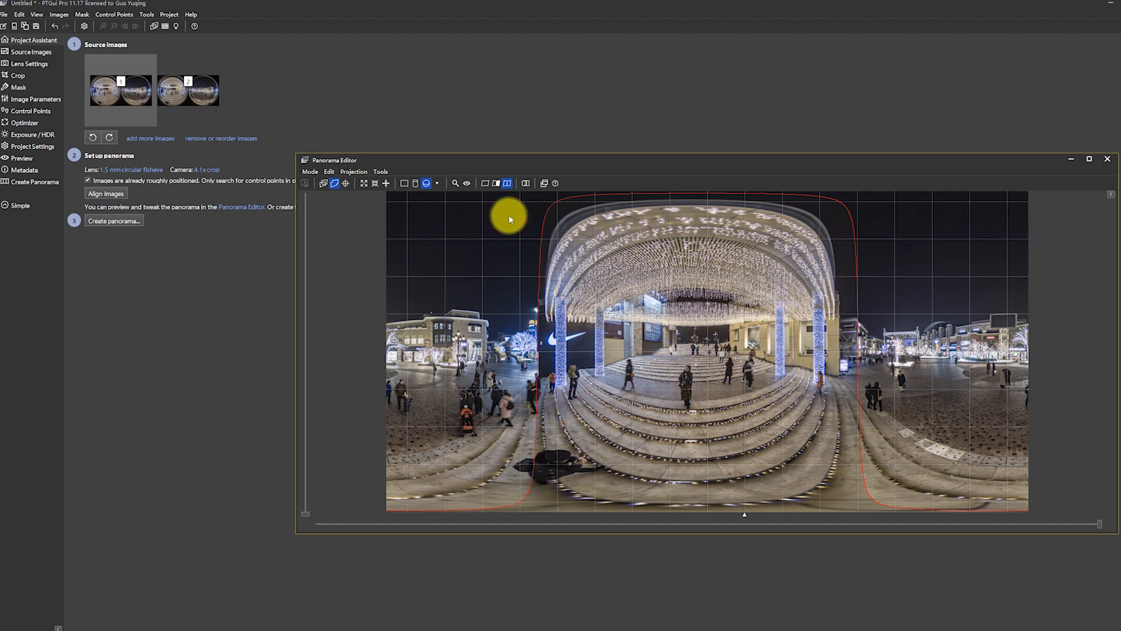
left_click(1106, 160)
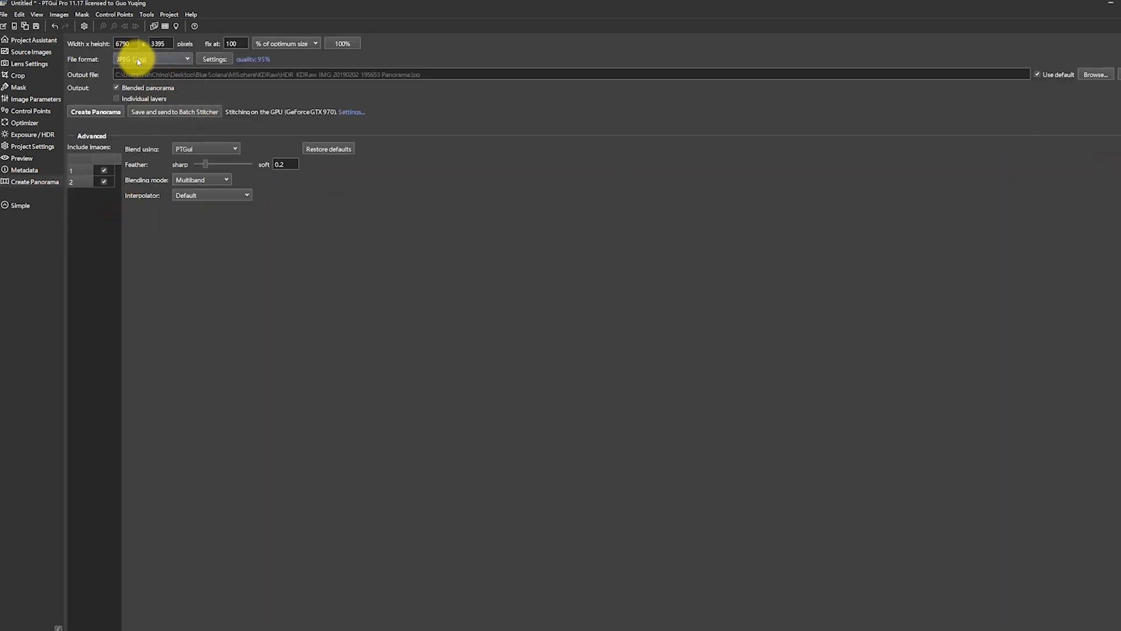
Create a Photoshop (.psd) panorama with blended and individual layers using the Smartblend plugin, saving the project in the KDRaw folder.
left_click(140, 58)
left_click(181, 91)
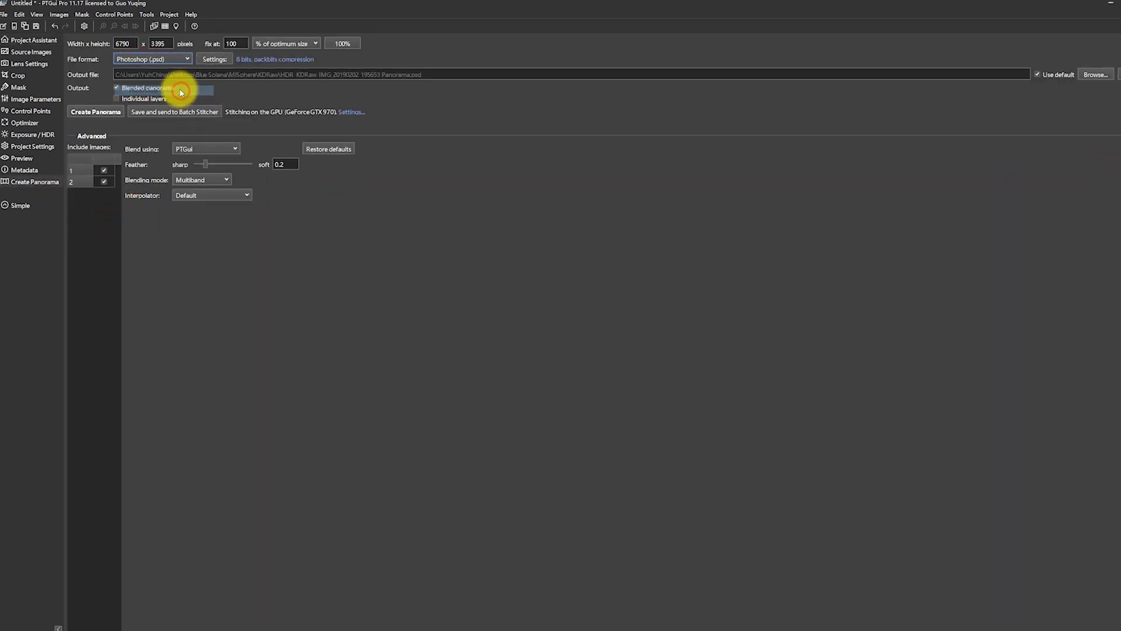
left_click(129, 100)
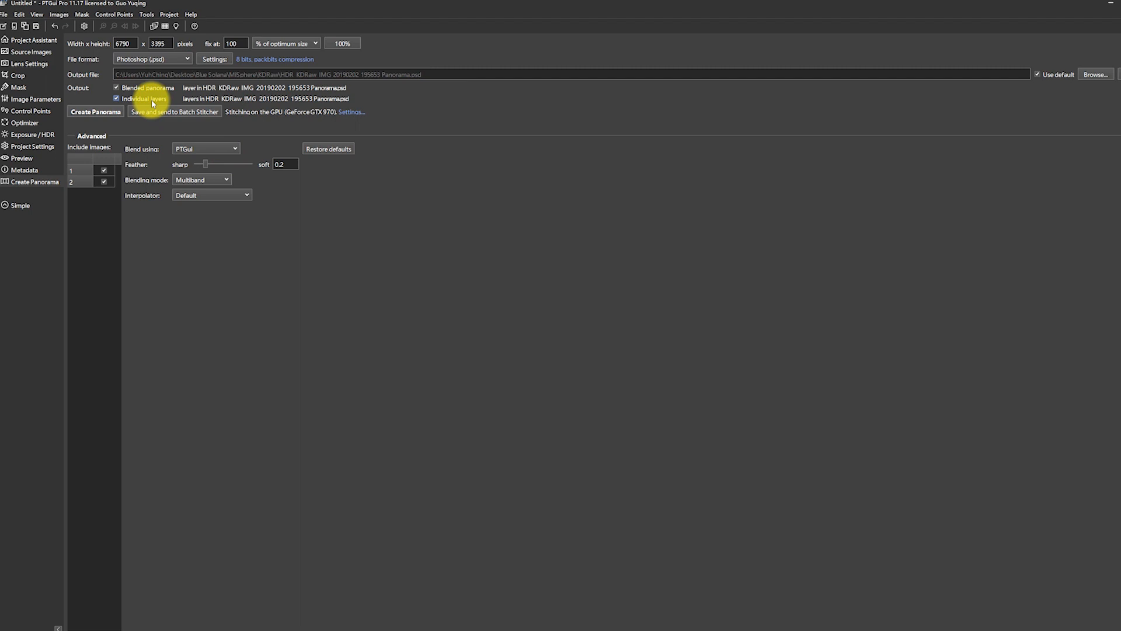
left_click(210, 150)
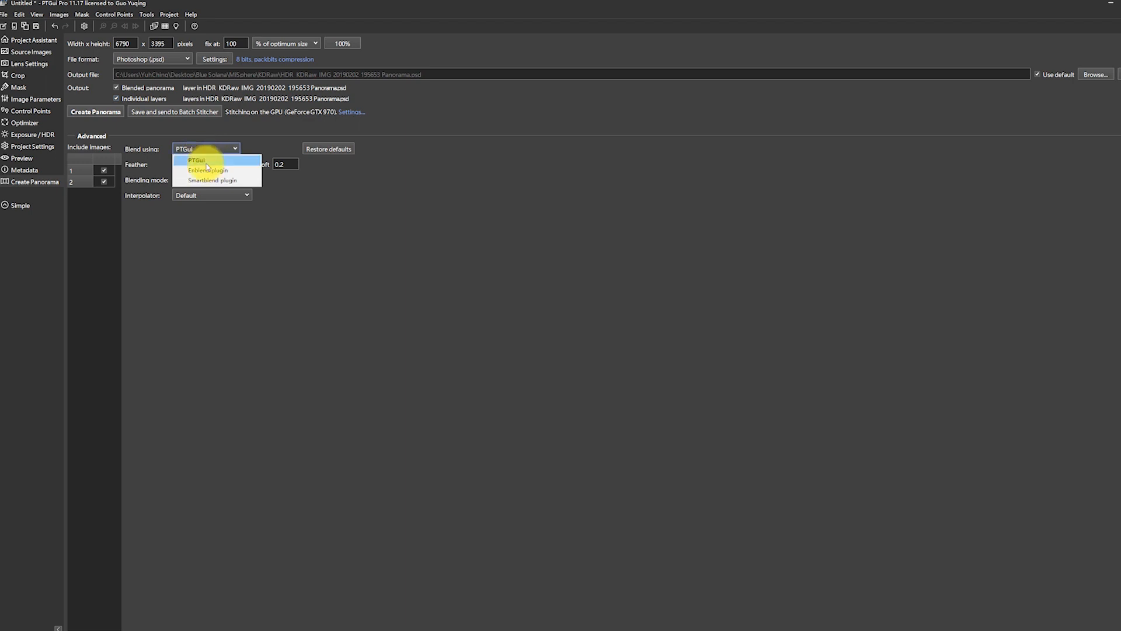
left_click(220, 180)
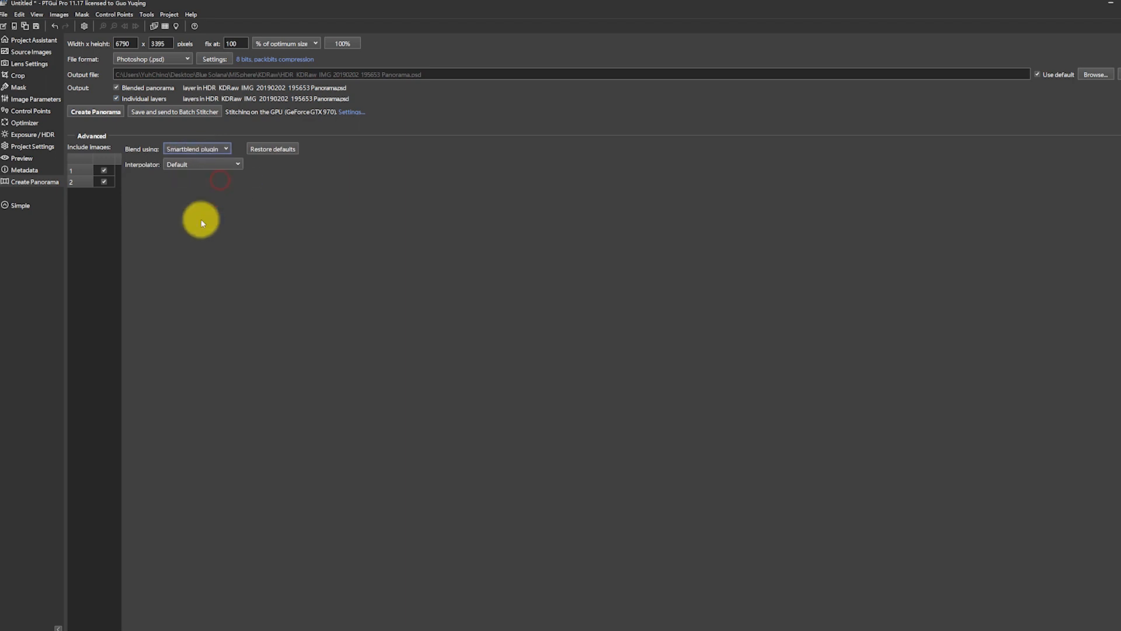
left_click(100, 113)
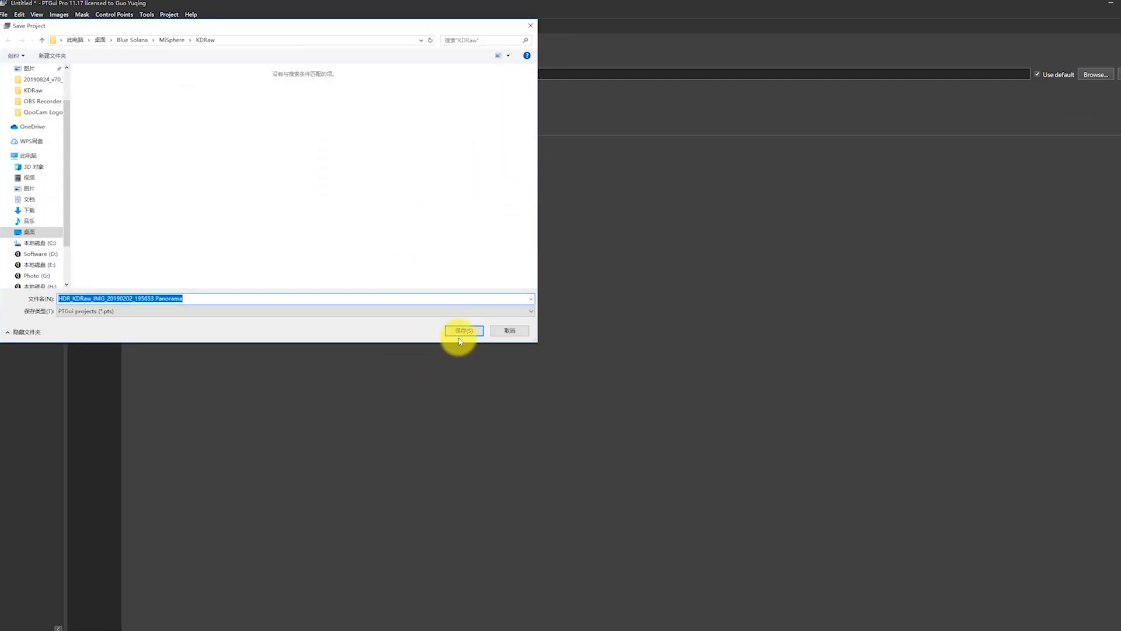
left_click(460, 327)
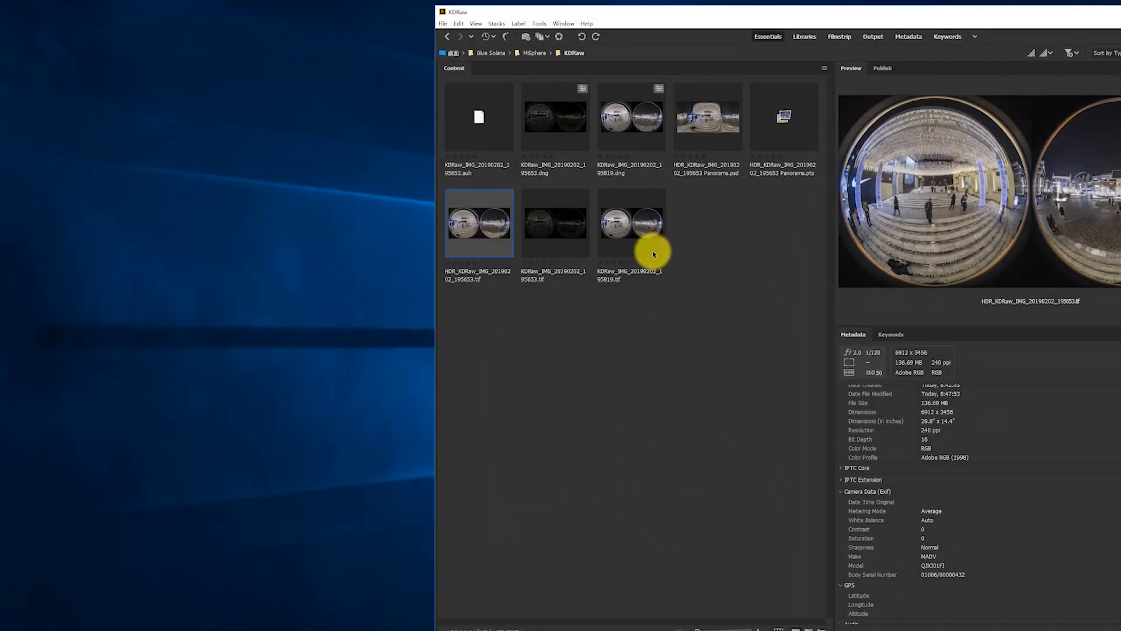
Switch to Bridge and open HDR_KDRaw_IMG_20190202_195653 Panorama.psd in Photoshop.
left_click(671, 286)
left_click(716, 130)
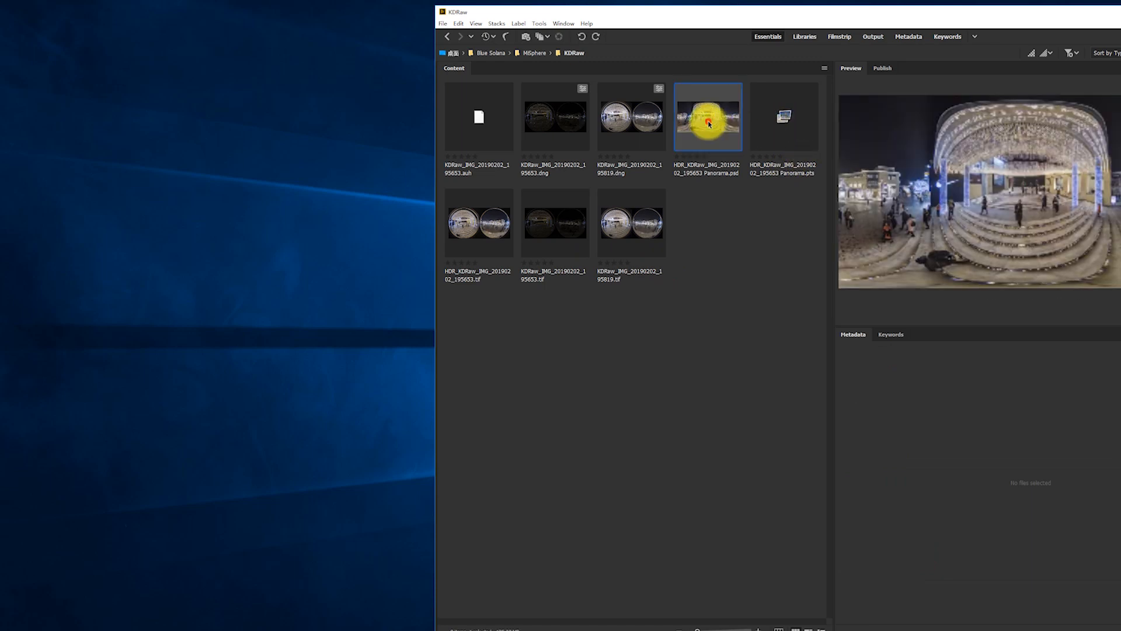
double_click(713, 125)
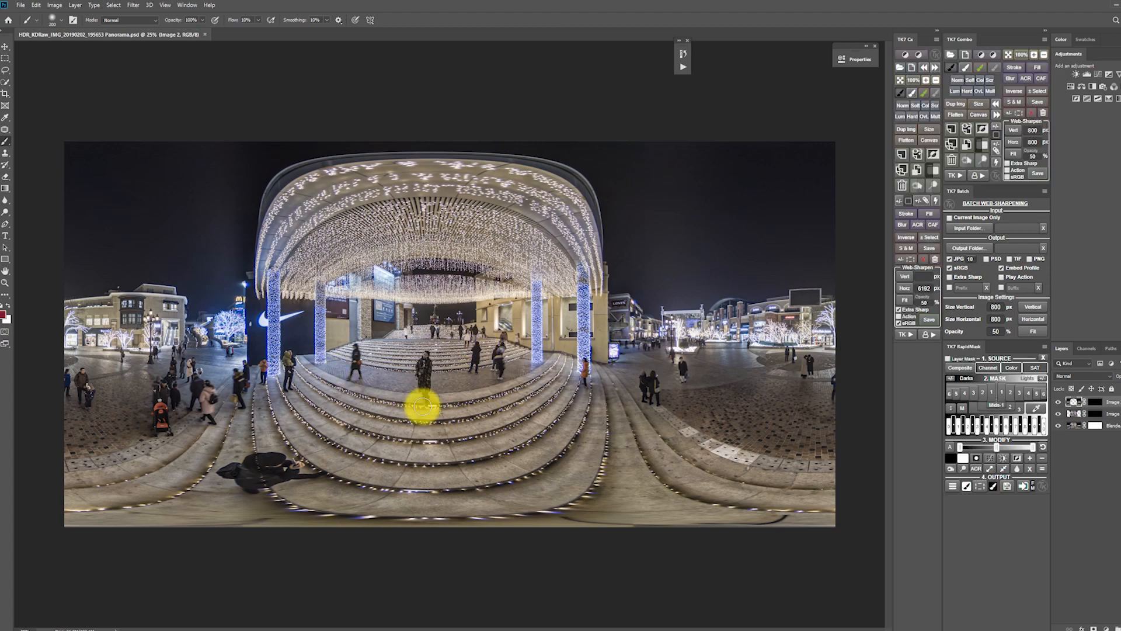
Compare the stitched layers around the crouching photographer by switching the two image layers' masks off and on.
scroll(240, 475, "up", 14)
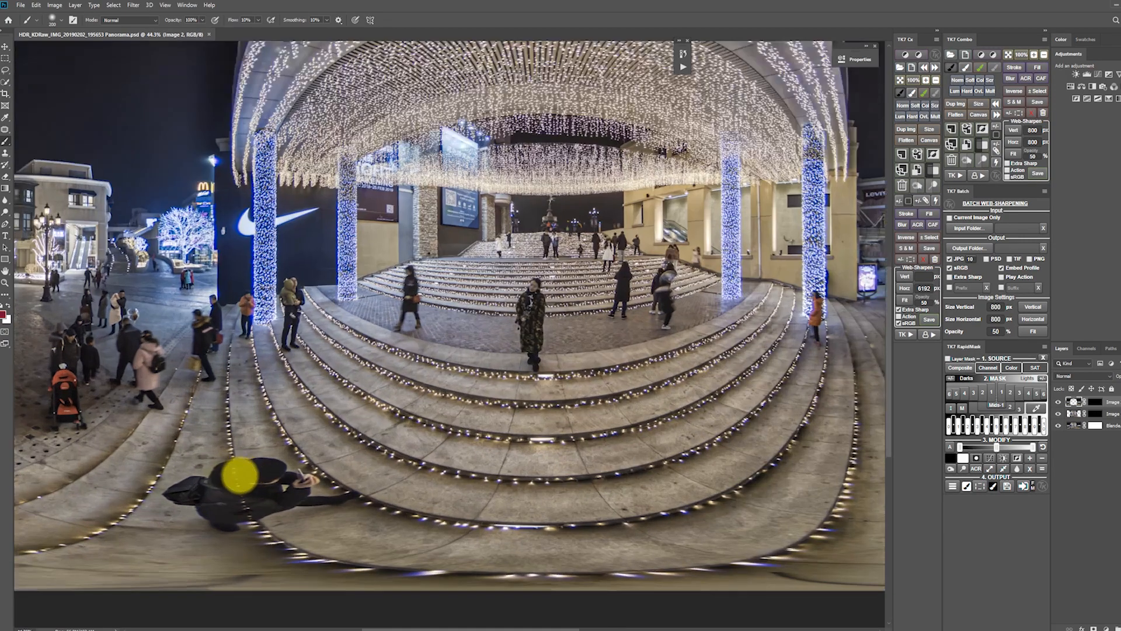
scroll(243, 472, "up", 2)
key("space")
left_click_drag(309, 425, 508, 305)
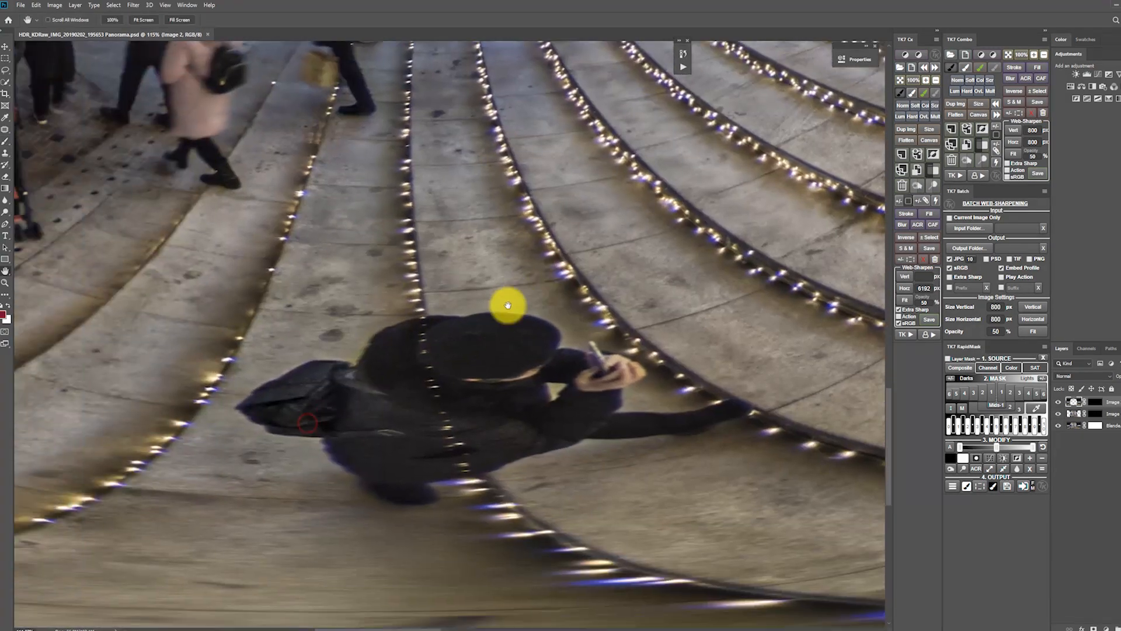
left_click(1098, 404, "shift")
left_click(1098, 404, "shift")
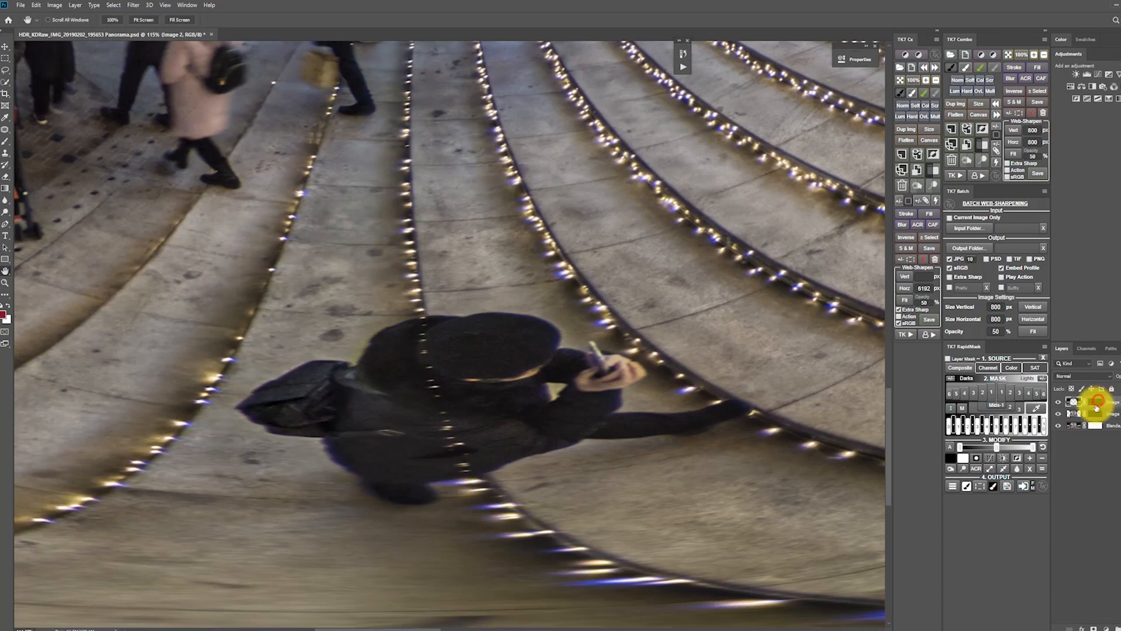
left_click(1097, 416, "shift")
left_click(1097, 416, "shift")
left_click(1097, 416, "shift")
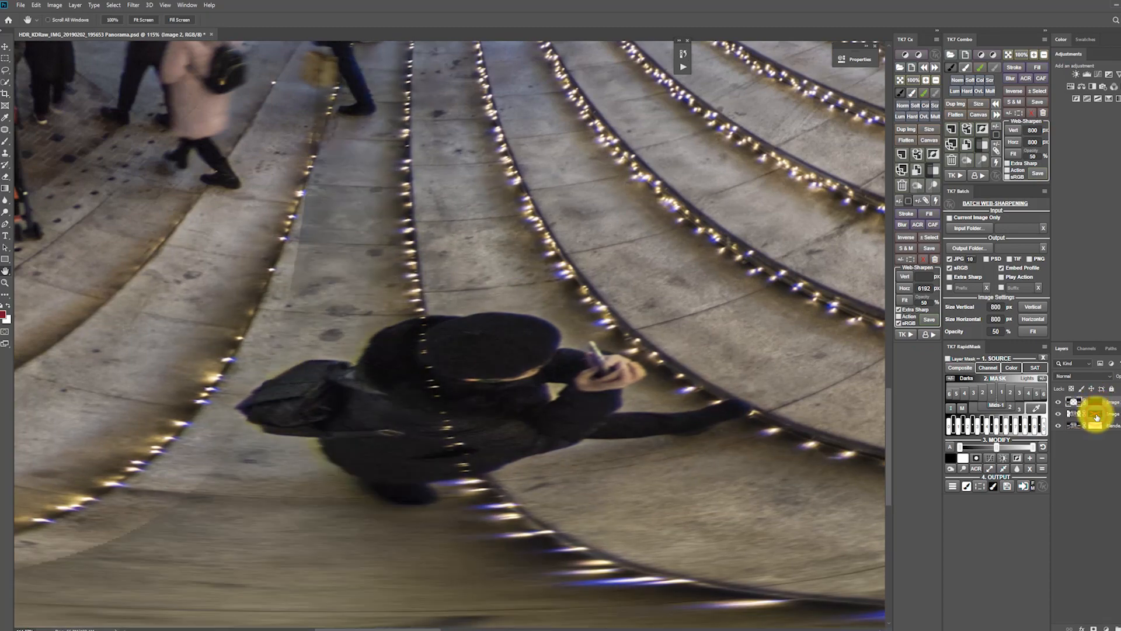
left_click(1097, 415, "shift")
Toggle the top image layer's mask to check the seam beside the Nike wall and the people on the plaza.
key("z")
left_click(566, 355, "alt")
left_click(566, 355, "alt")
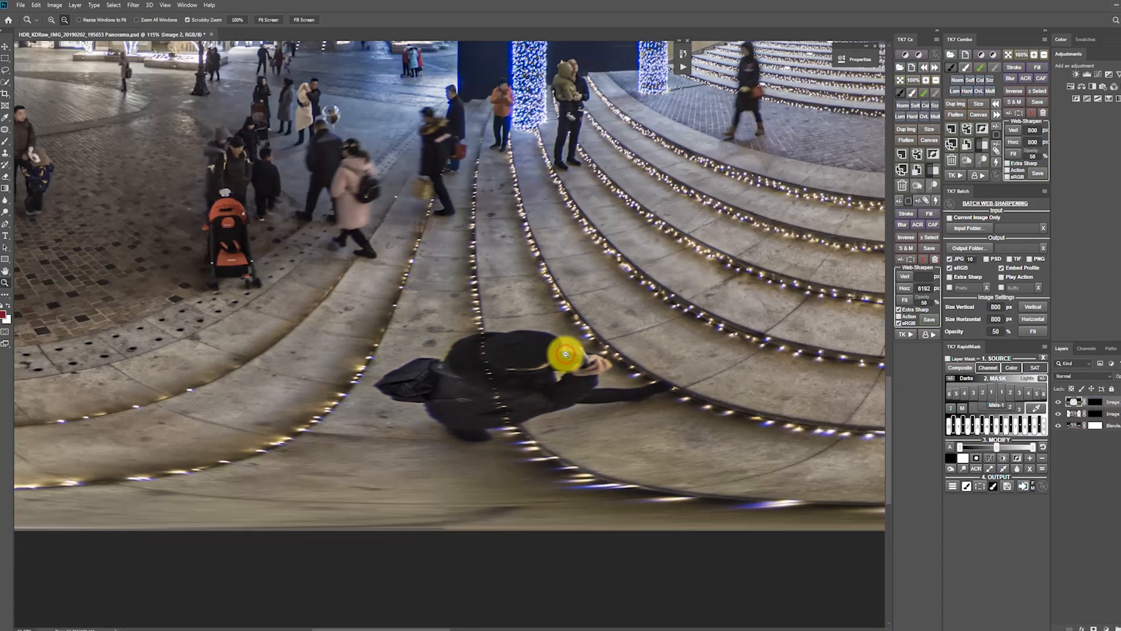
left_click(566, 355, "alt")
key("h")
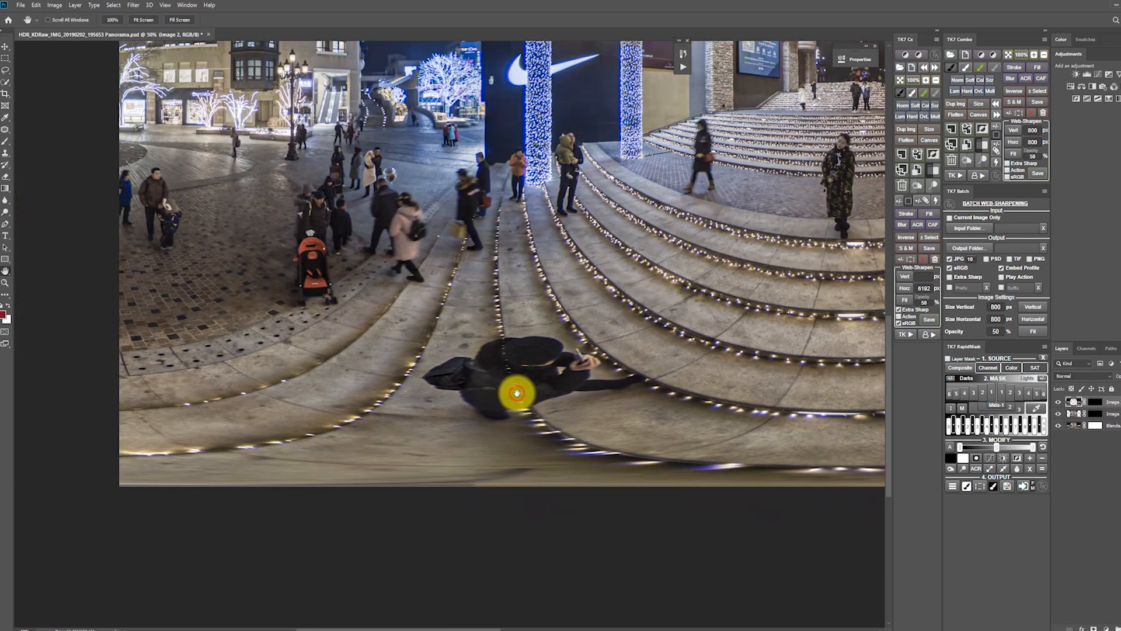
left_click_drag(517, 215, 520, 413)
left_click(1096, 402, "shift")
left_click(1097, 403, "shift")
left_click(1097, 404, "shift")
left_click(1097, 404, "shift")
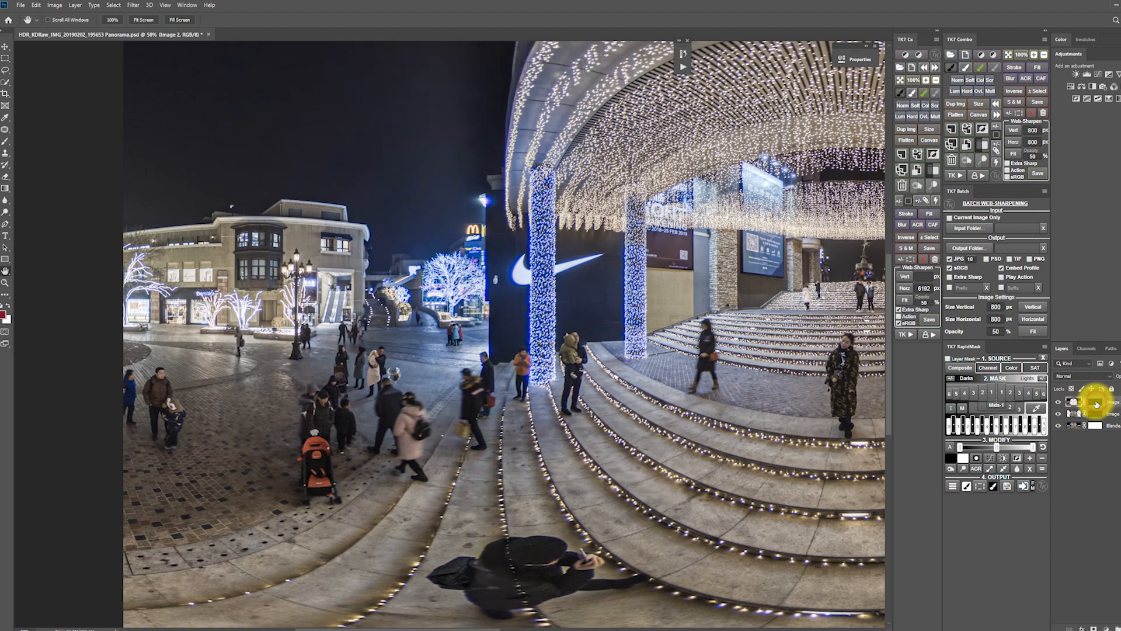
left_click(1097, 404, "shift")
left_click(1096, 404, "shift")
left_click(1096, 403, "shift")
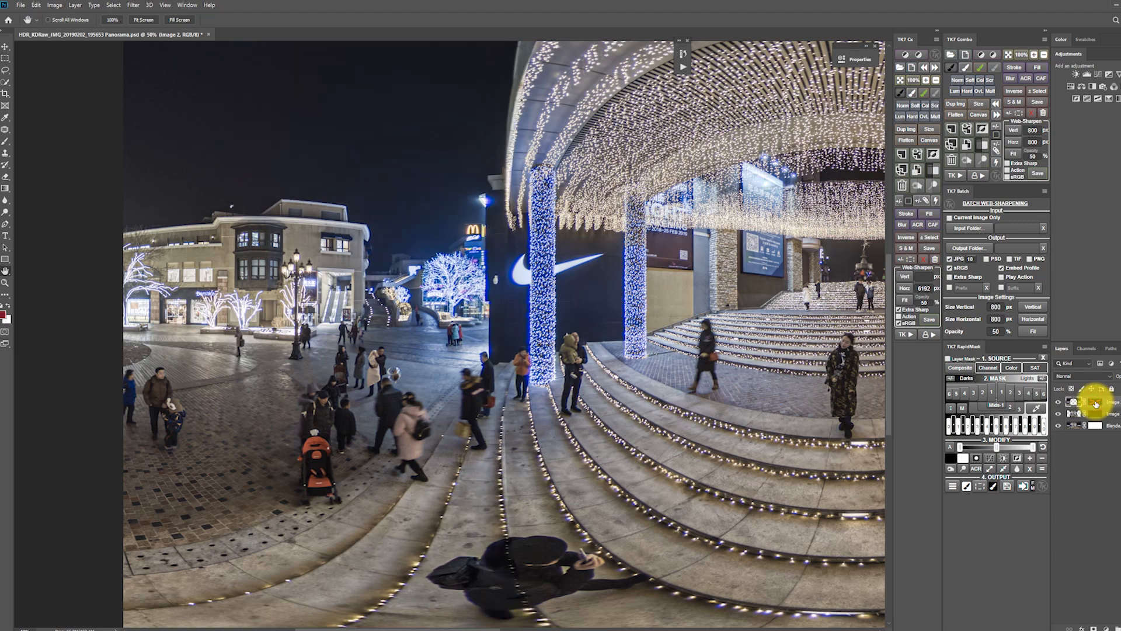
left_click(1096, 404, "shift")
Compare both image layers along the canopy edge and the night sky by toggling their layer masks.
left_click_drag(523, 147, 528, 378)
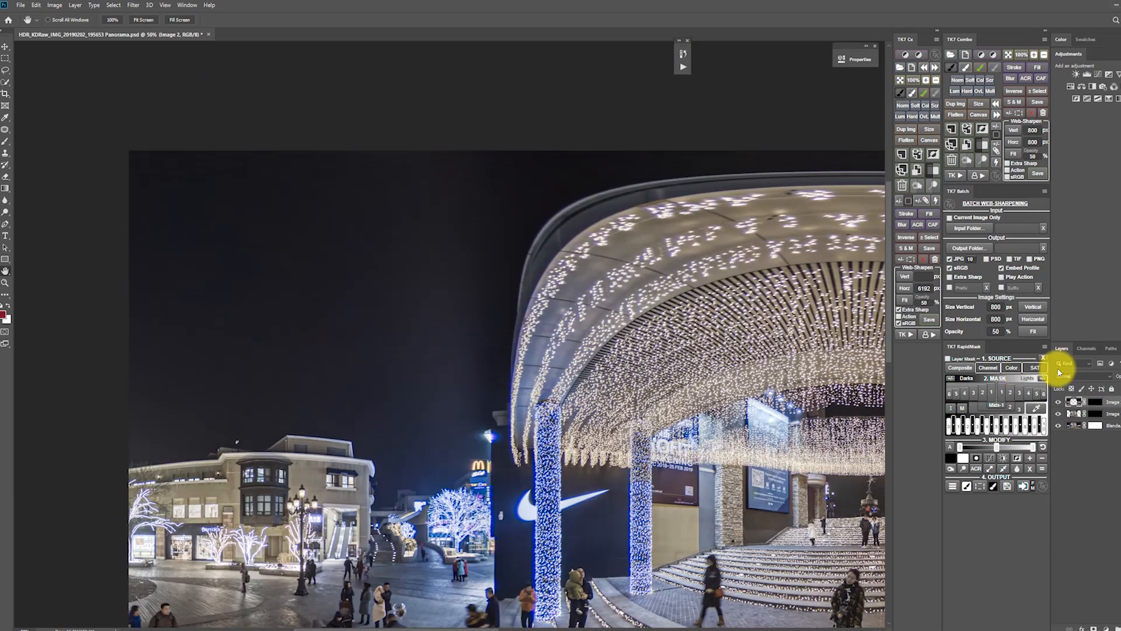
left_click(1095, 403, "shift")
left_click(1095, 403, "shift")
left_click(1097, 412, "shift")
left_click(1097, 413, "shift")
left_click(1097, 412, "shift")
left_click(1097, 413, "shift")
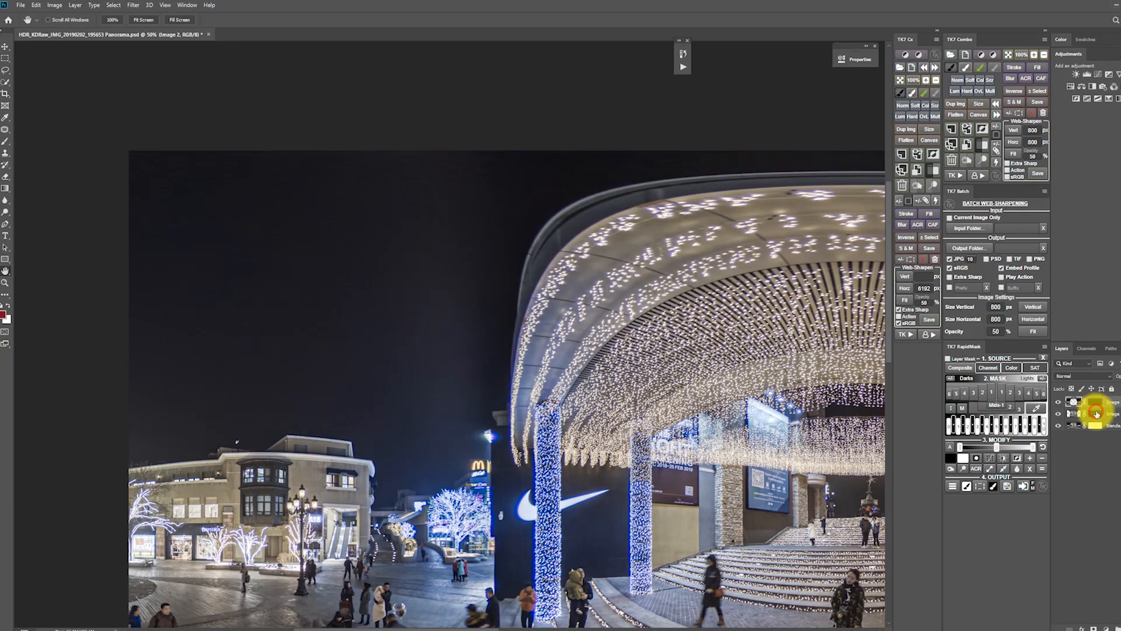
left_click(1097, 412, "shift")
left_click(1097, 412, "shift")
left_click(1097, 412, "shift")
left_click(1097, 412, "shift")
left_click(1097, 412, "shift")
left_click(1096, 413, "shift")
Erase on Image 1's layer mask along the Nike wall's outer edge, from beside the lit tree up to the lamp.
left_click(1097, 415)
key("z")
double_click(493, 537)
key("e")
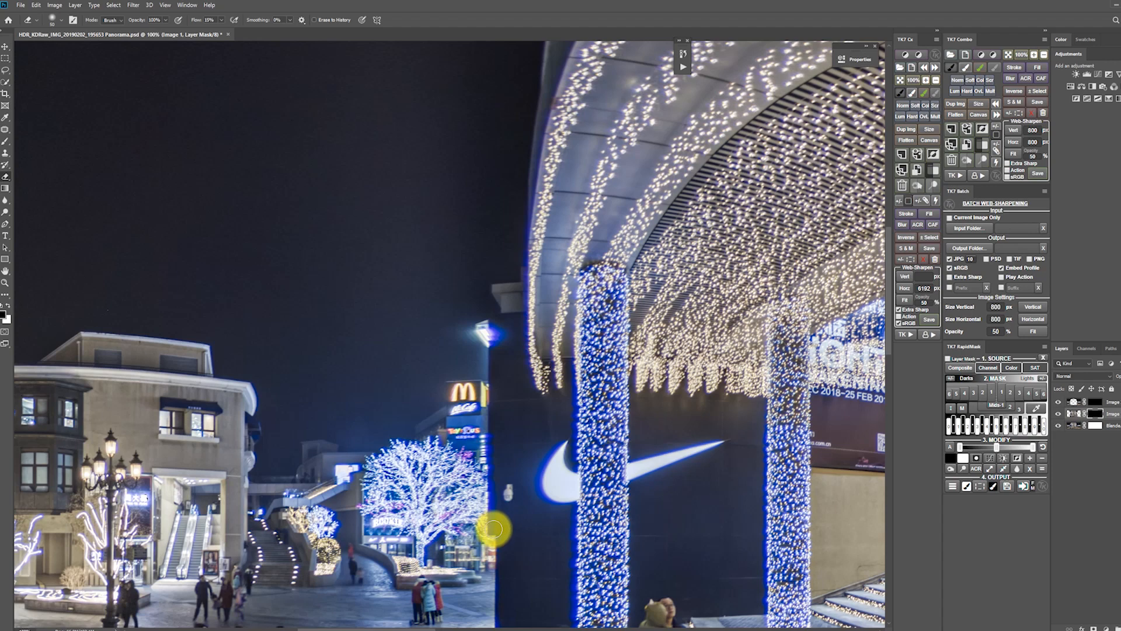
left_click_drag(492, 529, 494, 447)
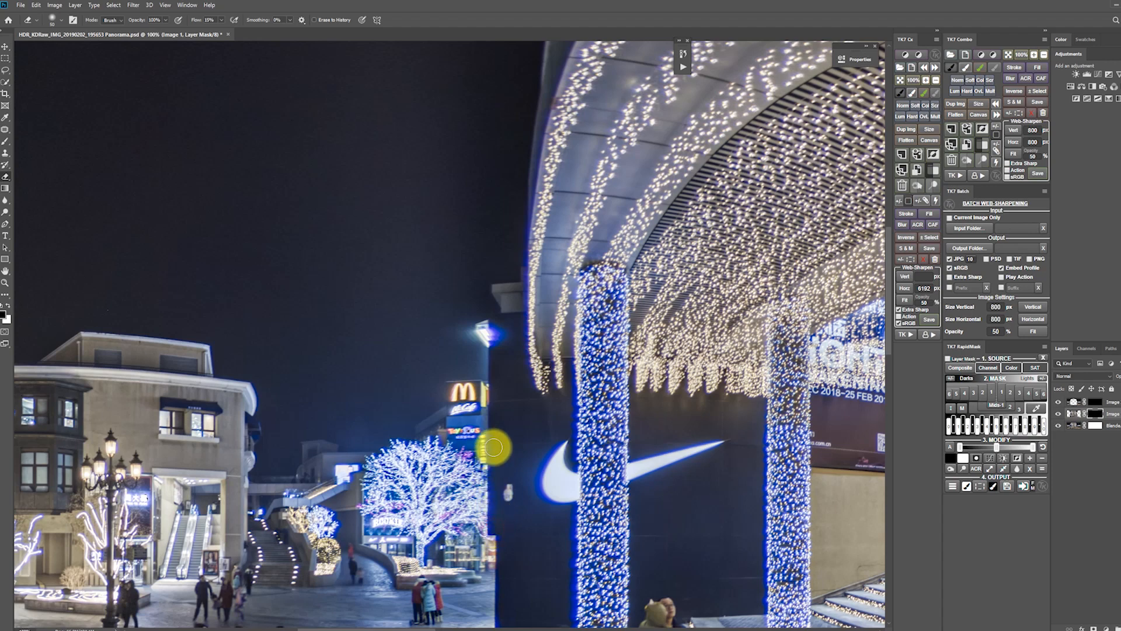
left_click_drag(489, 523, 490, 385)
key("bracketright")
key("bracketright")
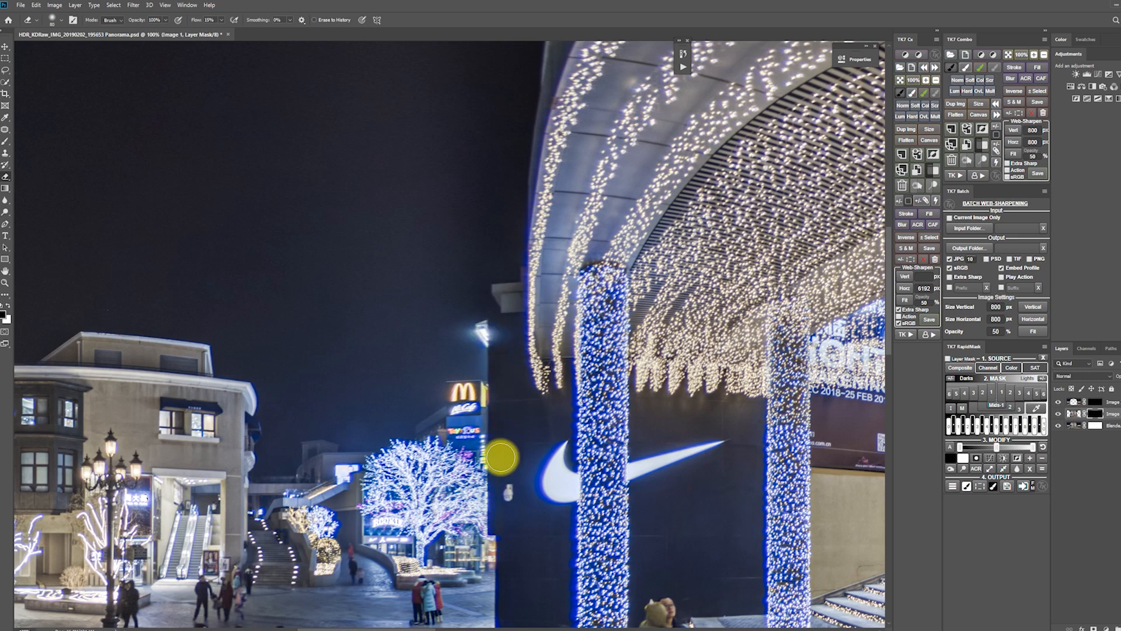
left_click_drag(493, 523, 495, 545)
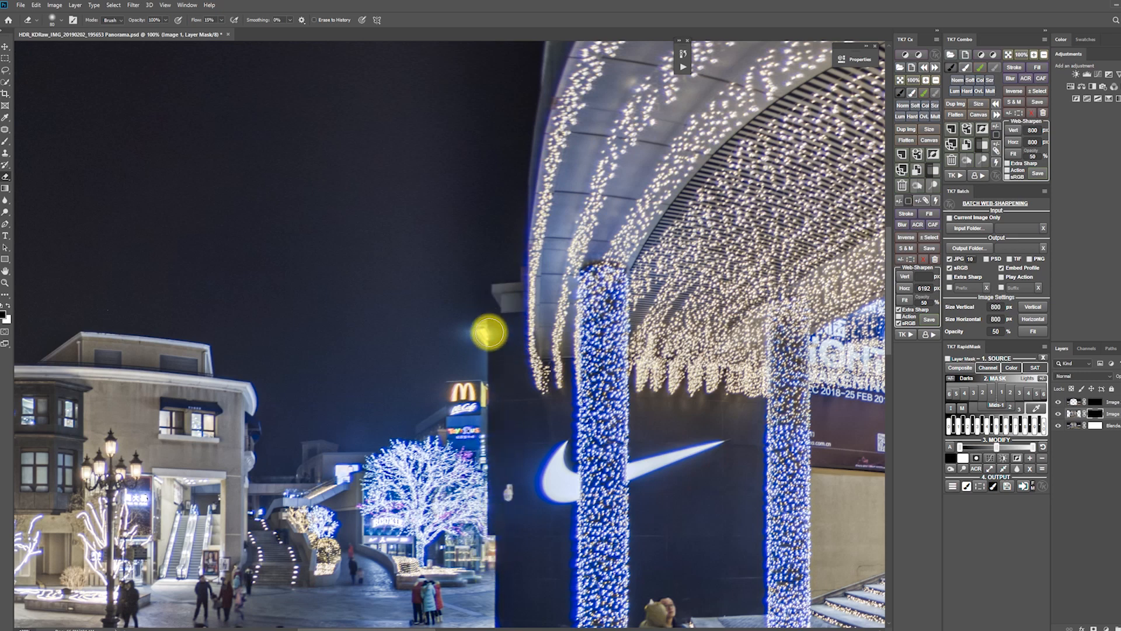
left_click_drag(503, 405, 496, 216)
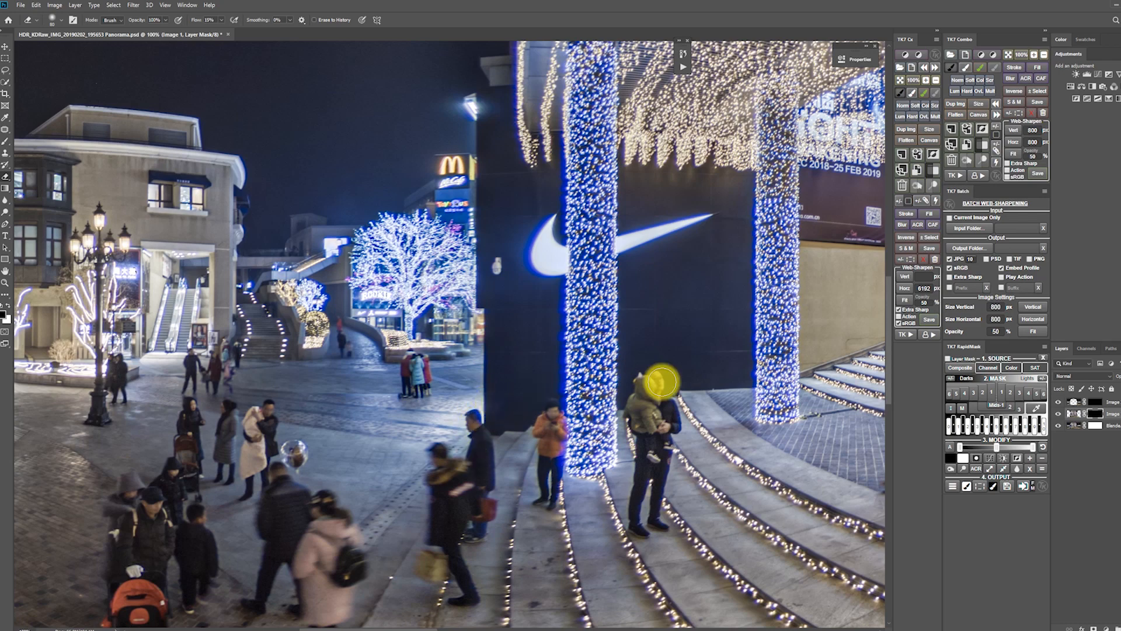
Toggle Image 1's layer mask to check the seams at the Nike wall and at the pillar beside the Levi's store.
left_click(1095, 416, "shift")
left_click(1096, 416, "shift")
left_click(1096, 416, "shift")
left_click(1096, 416, "shift")
key("h")
key("shift")
key("h")
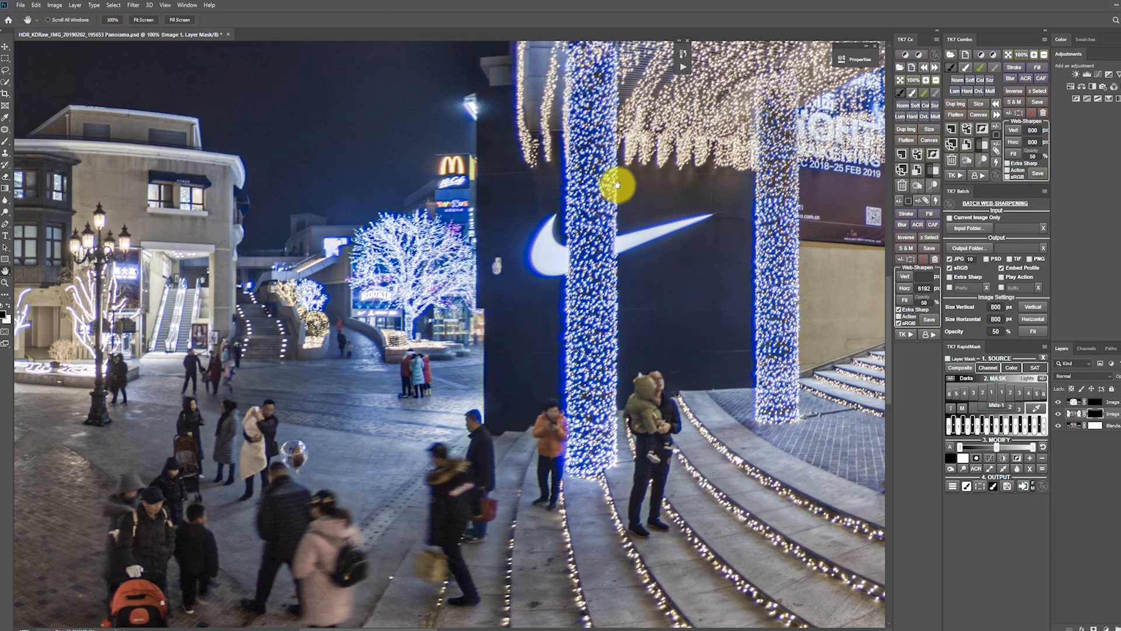
left_click_drag(617, 181, 634, 427)
left_click_drag(663, 374, 187, 332)
left_click_drag(657, 336, 375, 321)
left_click_drag(701, 421, 705, 379)
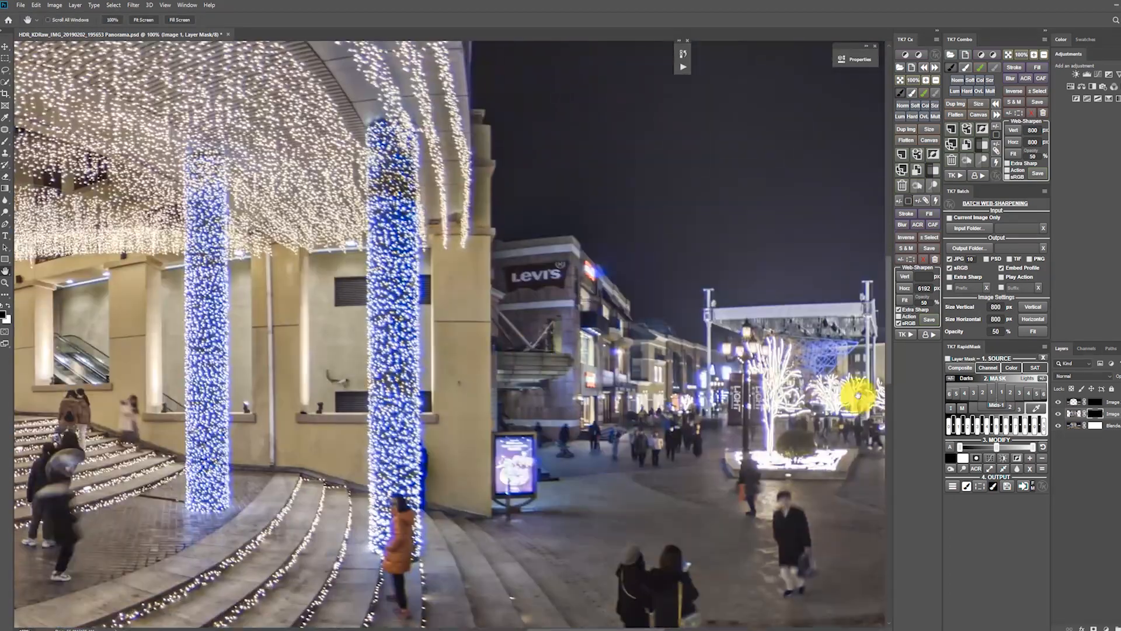
left_click(1099, 414, "shift")
left_click(1099, 415, "shift")
left_click(1099, 414, "shift")
left_click(1099, 414, "shift")
left_click(1099, 414, "shift")
left_click(1099, 414, "shift")
left_click(1099, 415, "shift")
left_click(1098, 415, "shift")
left_click(1099, 414, "shift")
left_click(1098, 414, "shift")
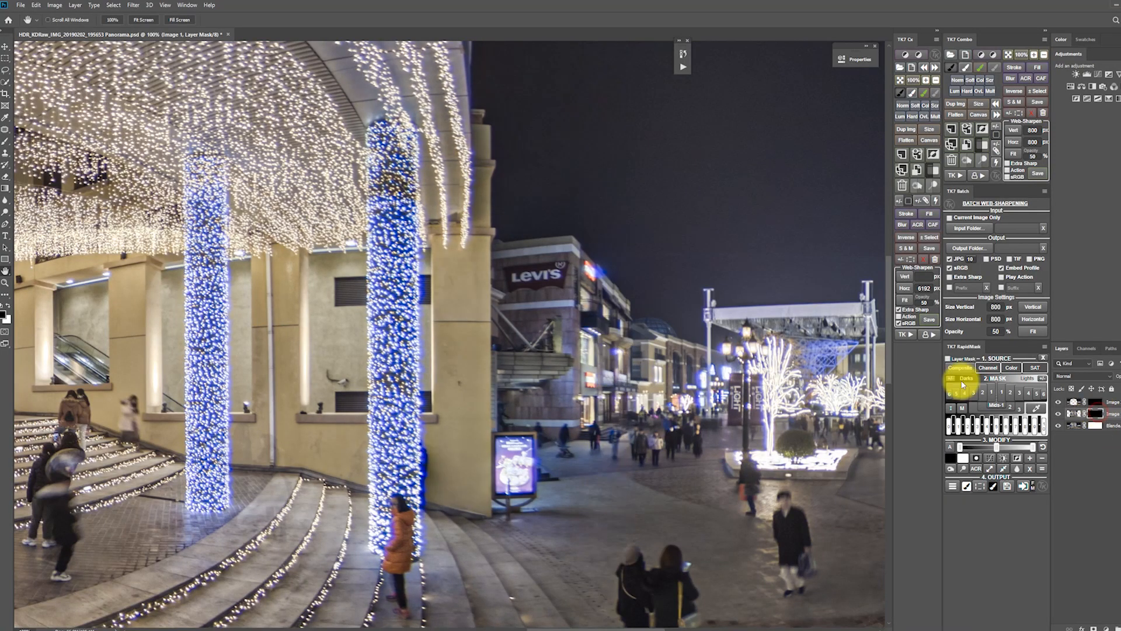
Flatten the panorama's layers into a single background layer.
right_click(1101, 419)
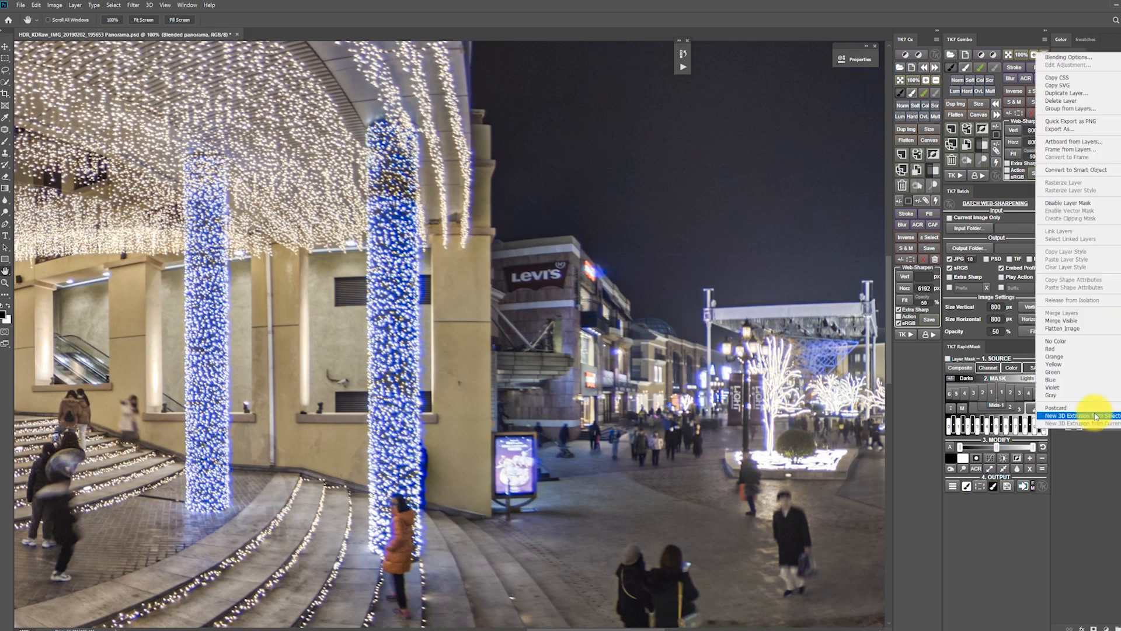
left_click(1065, 331)
Lasso the stray string of lights across the crouching photographer's back and remove it with Content-Aware Fill, applied twice.
scroll(548, 413, "down", 4)
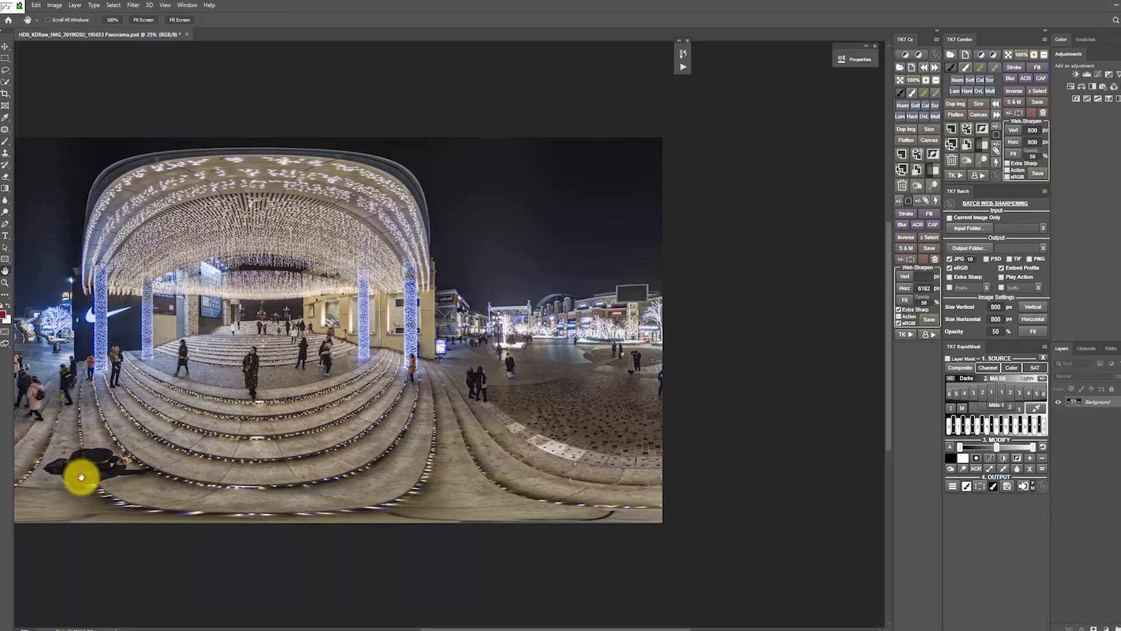
key("z")
left_click_drag(80, 472, 585, 394)
key("h")
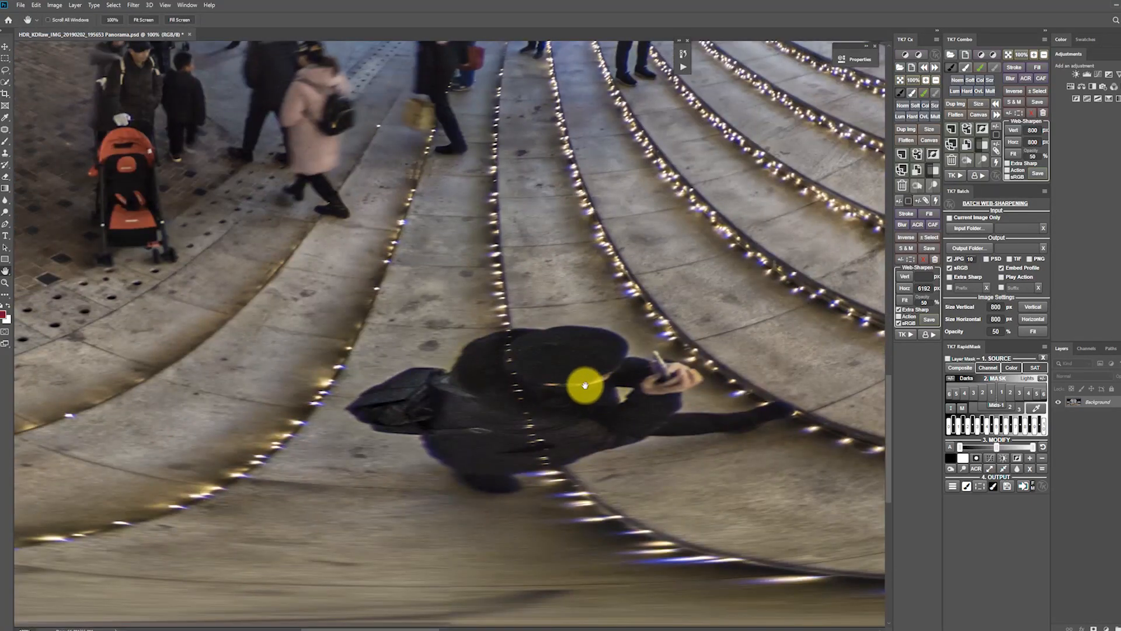
key("l")
mouse_move(505, 349)
left_mouse_down()
mouse_move(547, 472)
mouse_move(551, 446)
mouse_move(516, 355)
left_mouse_up()
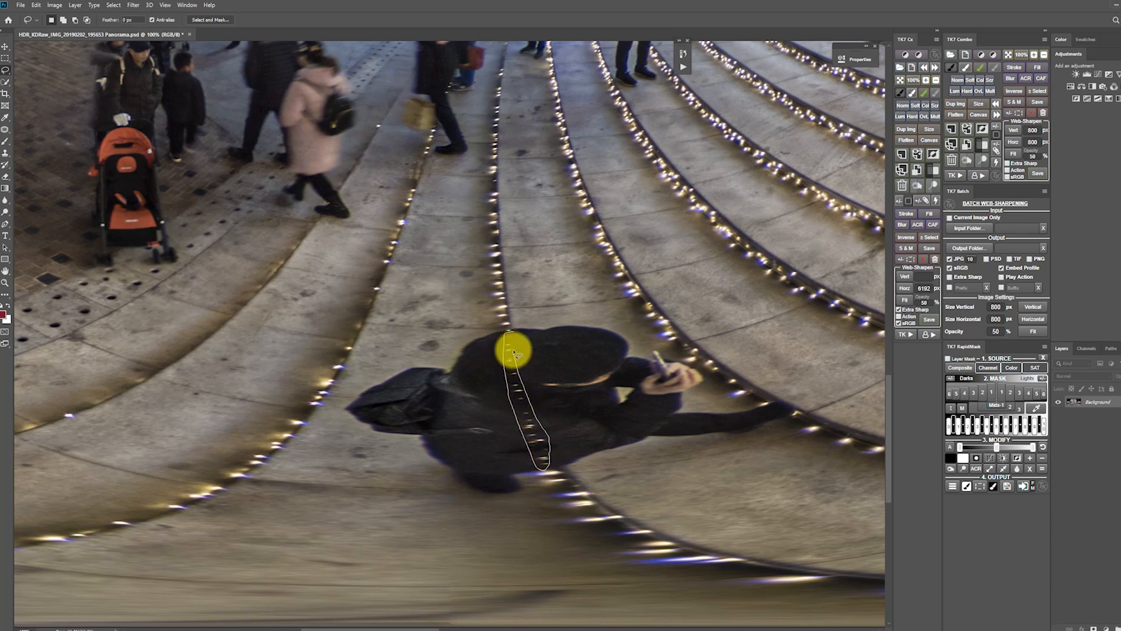
key("shift+F5")
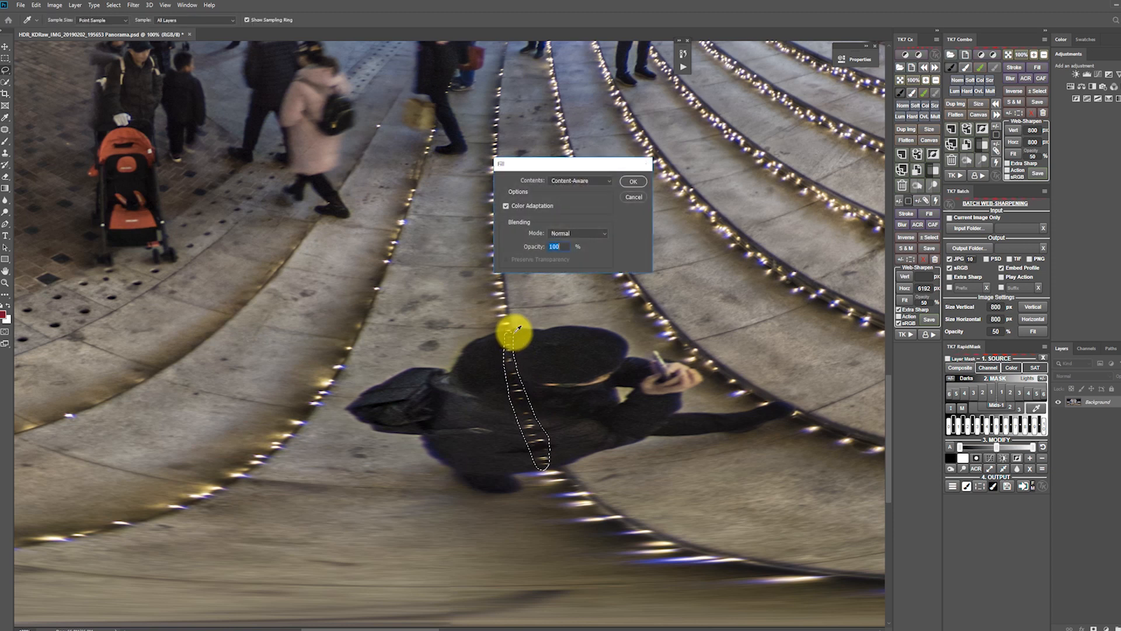
key("Return")
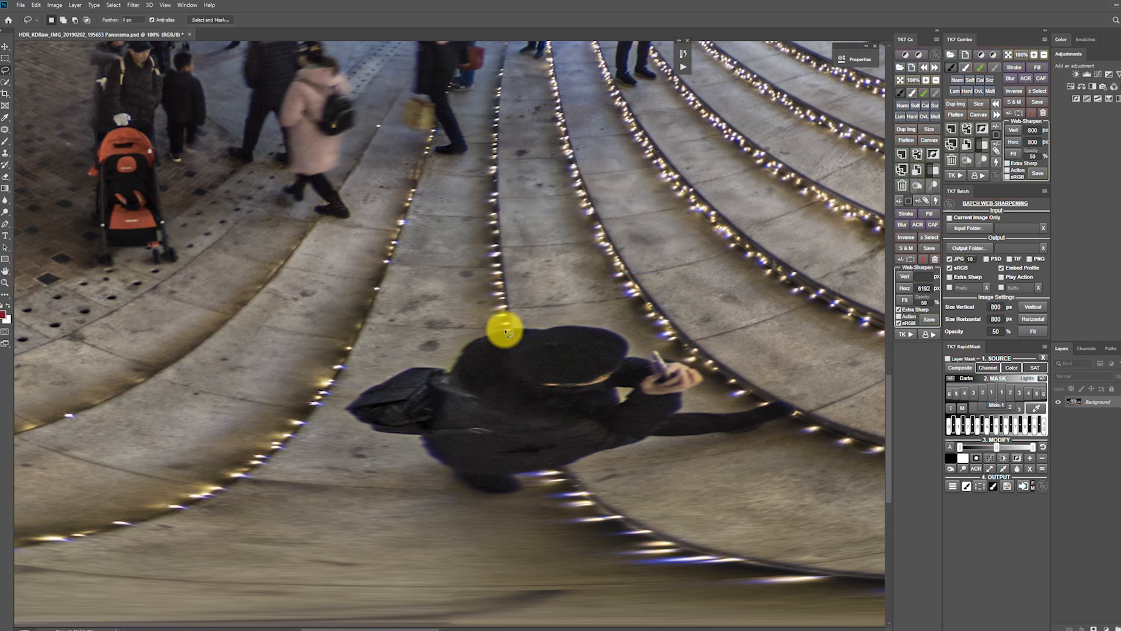
key("shift+F5")
key("Return")
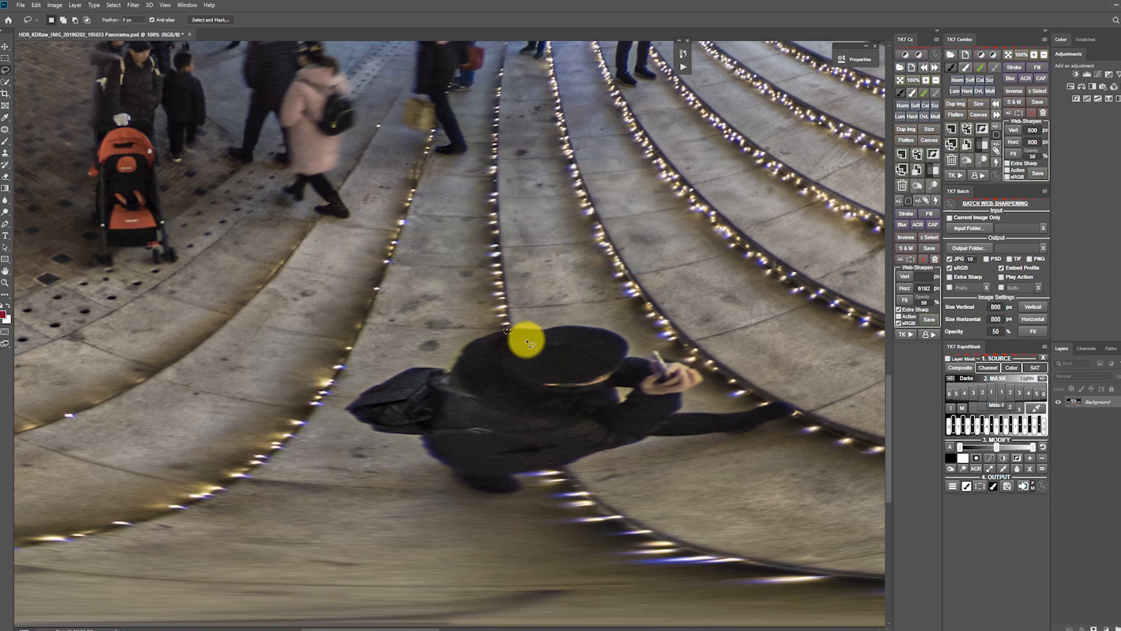
Inspect the flattened panorama across the plaza, the lit steps and the Levi's store side for remaining flaws.
key("z")
left_click(511, 364, "alt")
left_click(511, 364, "alt")
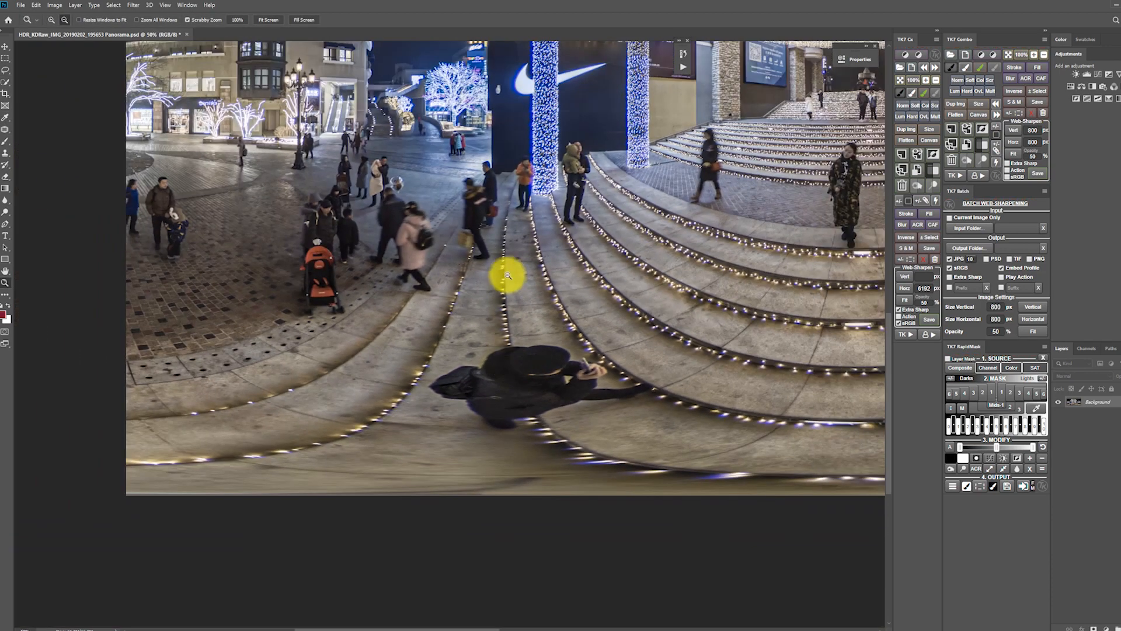
key("h")
scroll(239, 175, "up", 5)
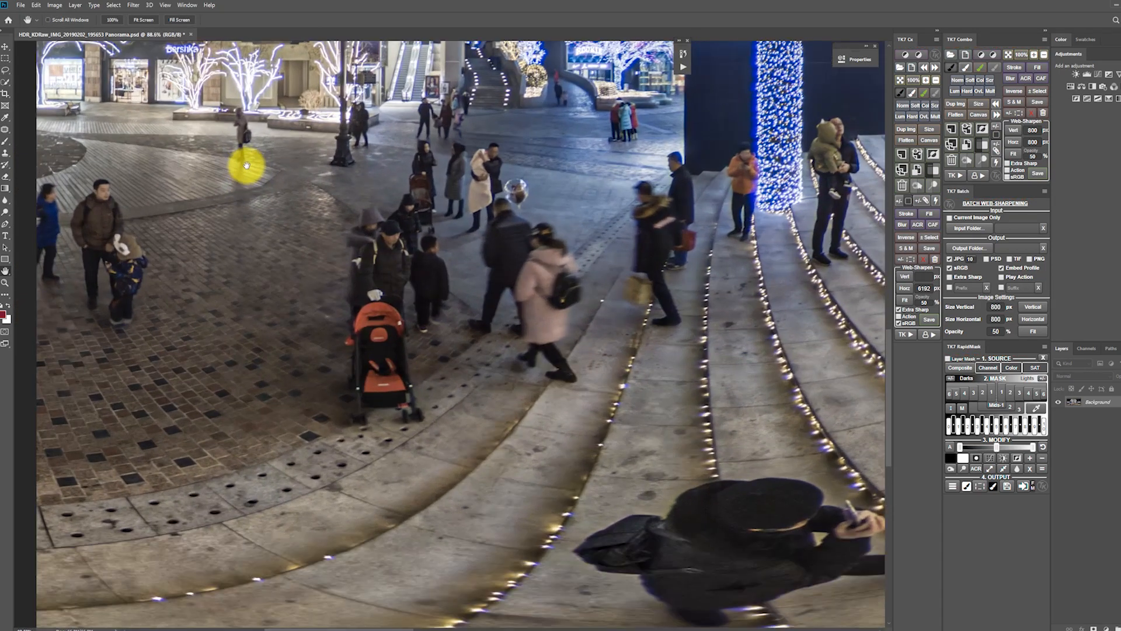
left_click_drag(510, 236, 556, 325)
left_click_drag(723, 303, 251, 318)
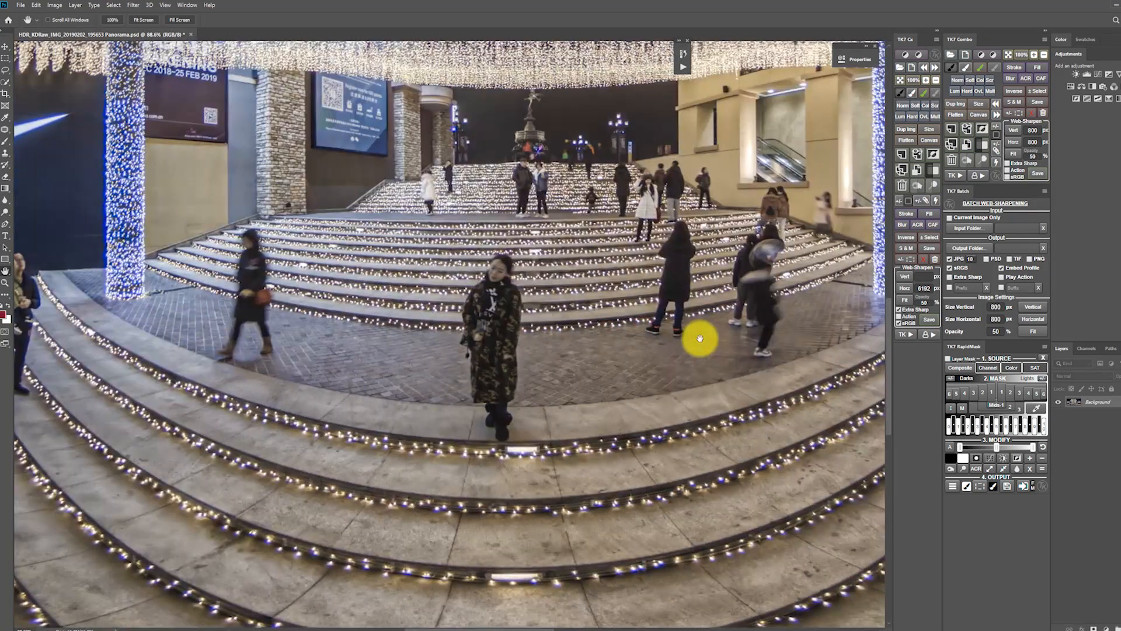
left_click_drag(723, 340, 295, 326)
left_click_drag(625, 359, 327, 336)
key("z")
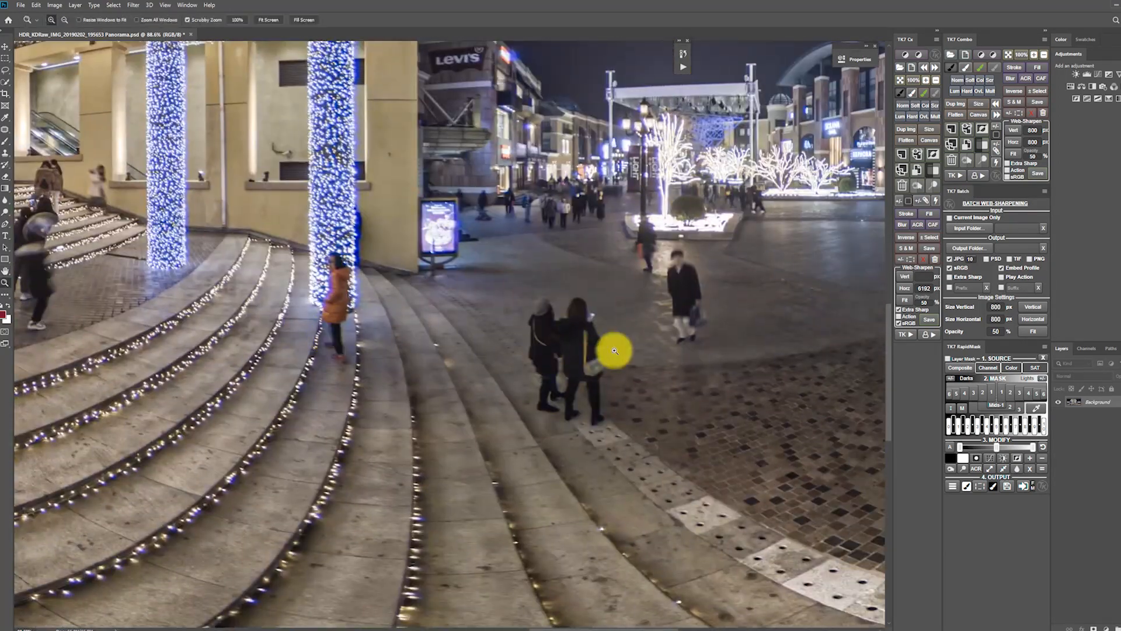
left_click(582, 347, "alt")
left_click(583, 347, "alt")
left_click(582, 347, "alt")
left_click(582, 348, "alt")
left_click(583, 348, "alt")
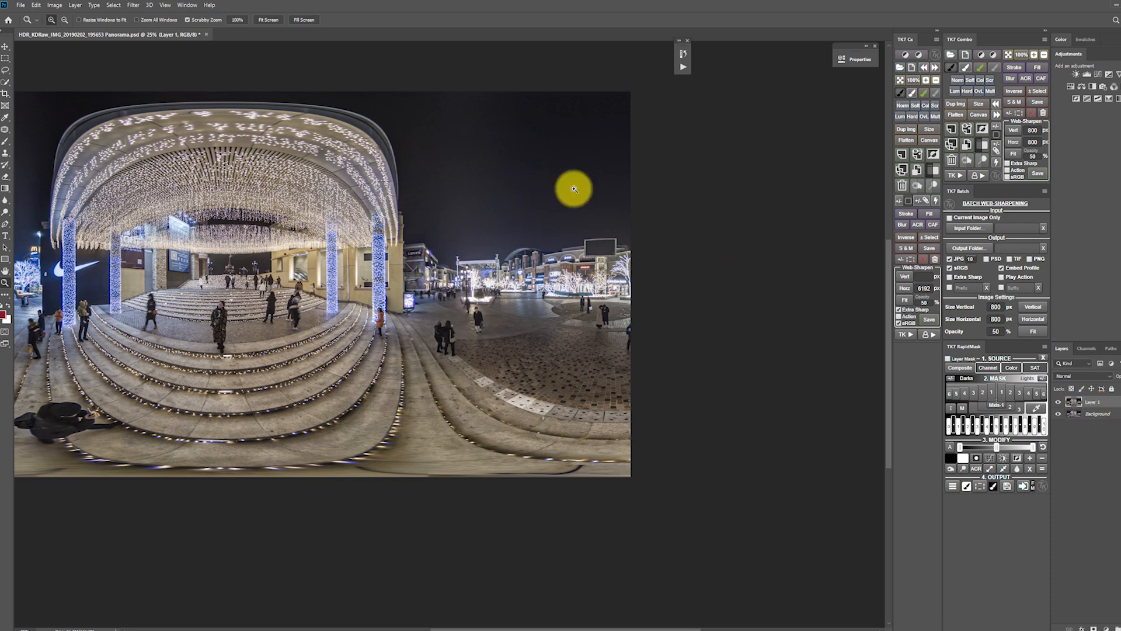
Create a new spherical panorama layer from the duplicated Layer 1 without switching to the 3D workspace.
left_click(134, 5)
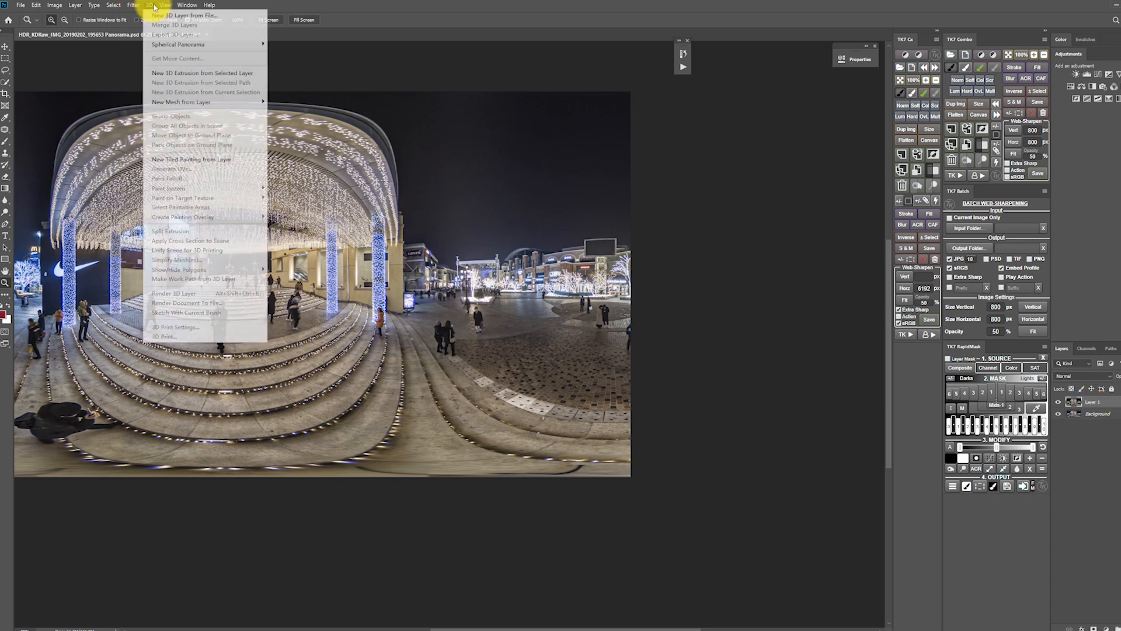
mouse_move(220, 40)
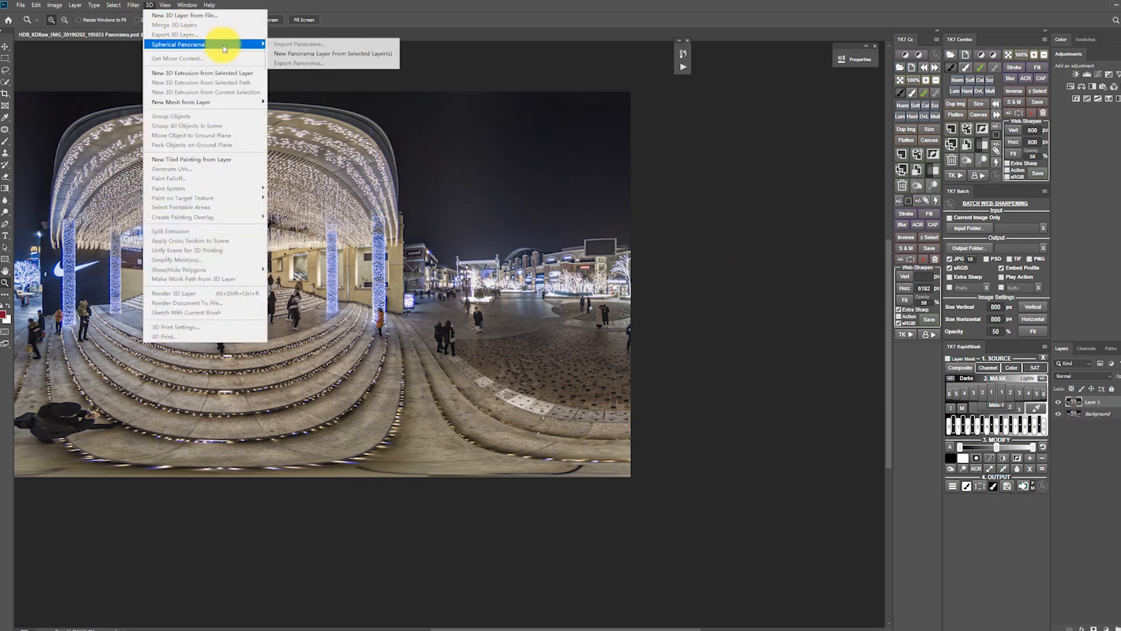
left_click(300, 51)
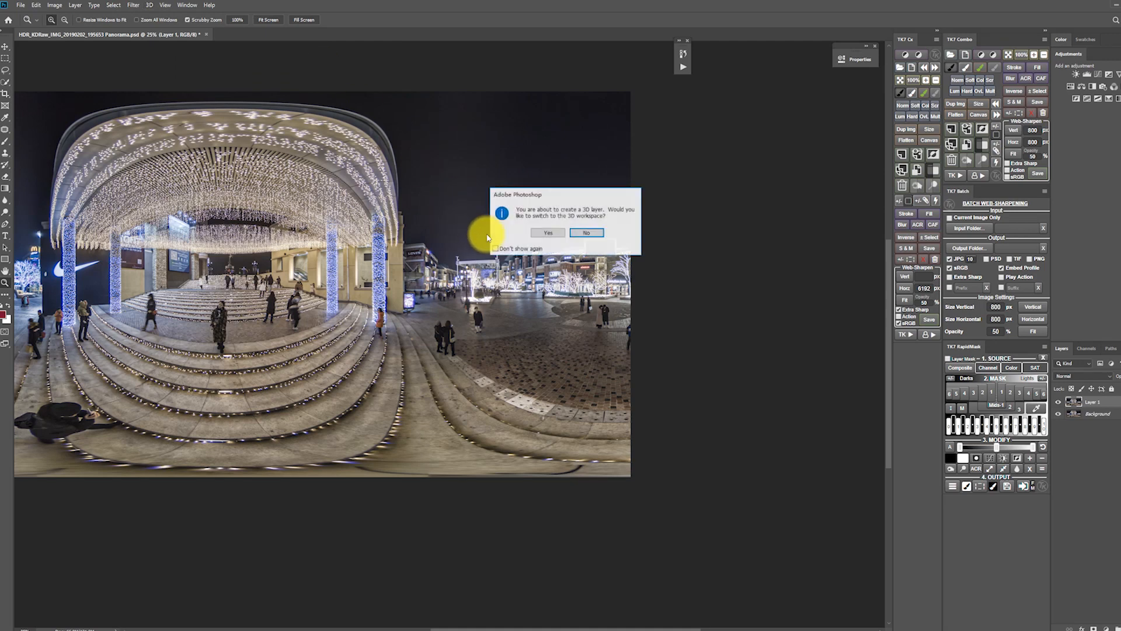
left_click(581, 230)
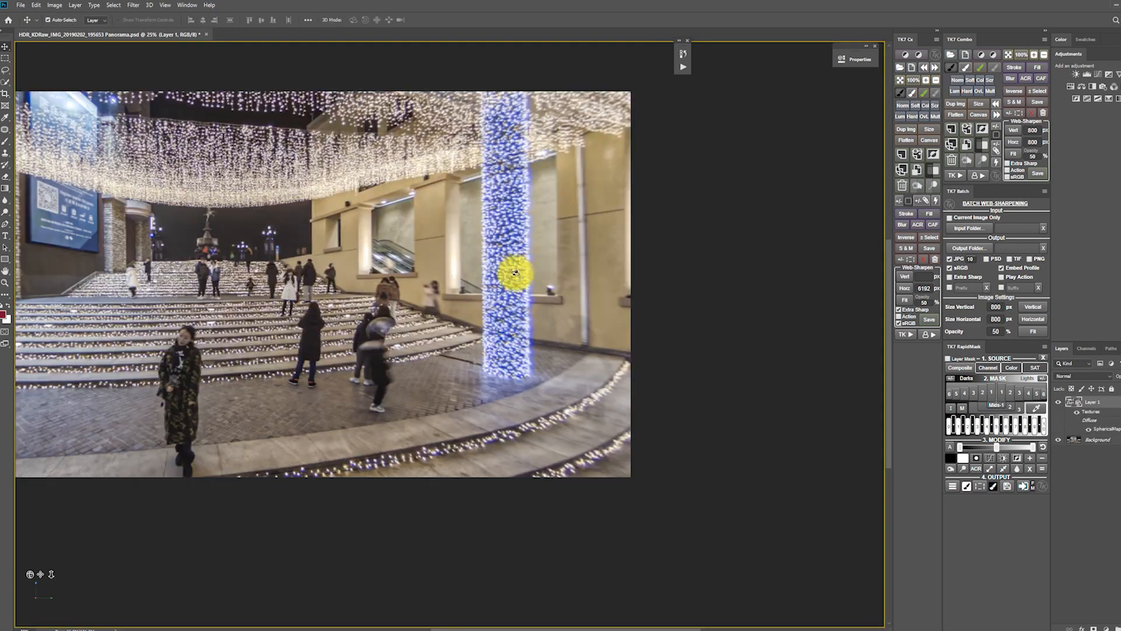
In the zenith view, copy a rectangular area of the sky and canopy edge around the dark seam to a new layer.
left_click_drag(513, 270, 136, 208)
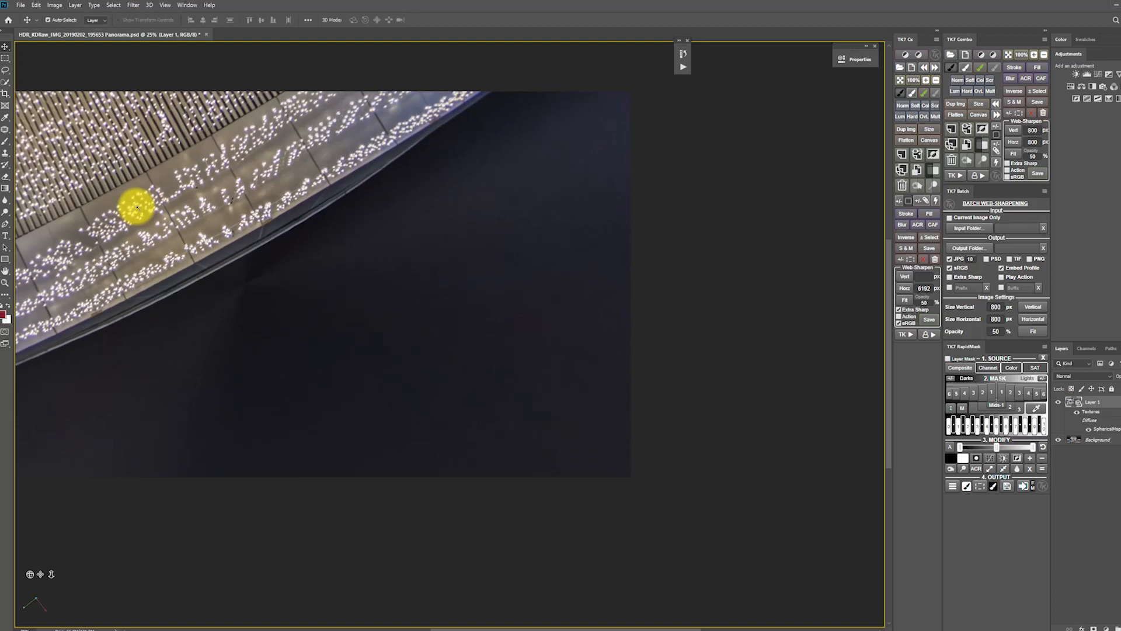
key("m")
left_click_drag(82, 183, 461, 432)
key("ctrl+j")
key("l")
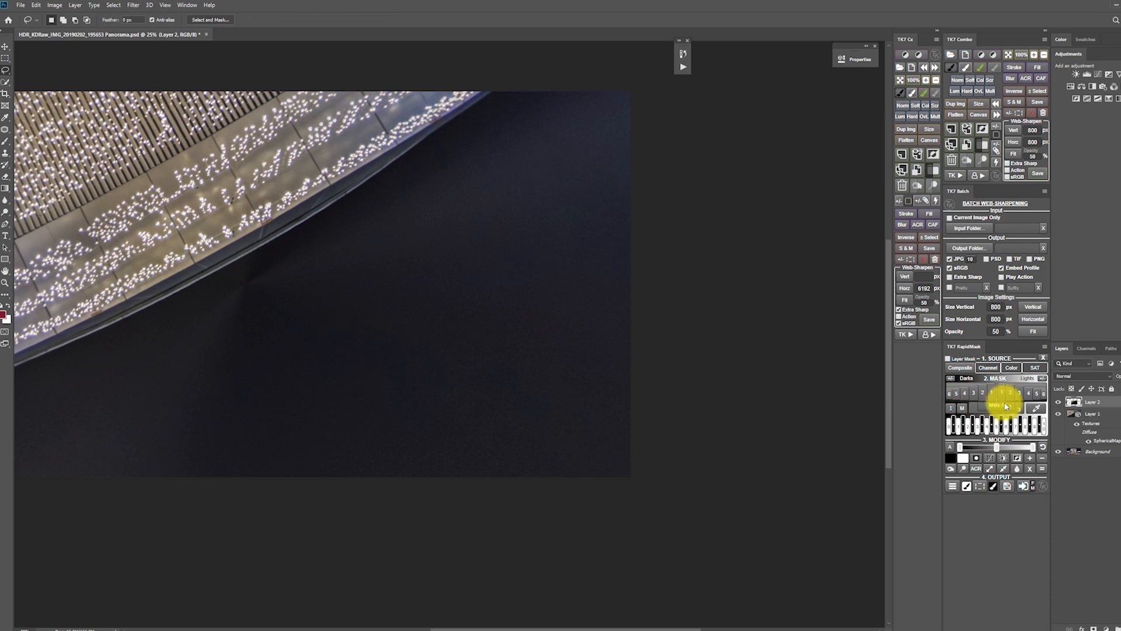
Patch the dark seams in the sky beside the canopy edge with clean sky, and merge the patched copy into the panorama layer.
mouse_move(251, 269)
left_mouse_down()
mouse_move(204, 305)
mouse_move(274, 331)
mouse_move(347, 270)
mouse_move(309, 236)
left_mouse_up()
key("j")
left_click_drag(296, 283, 313, 321)
key("ctrl+d")
mouse_move(226, 310)
left_mouse_down()
mouse_move(222, 365)
mouse_move(229, 312)
left_mouse_up()
left_click_drag(210, 333, 270, 330)
key("ctrl+d")
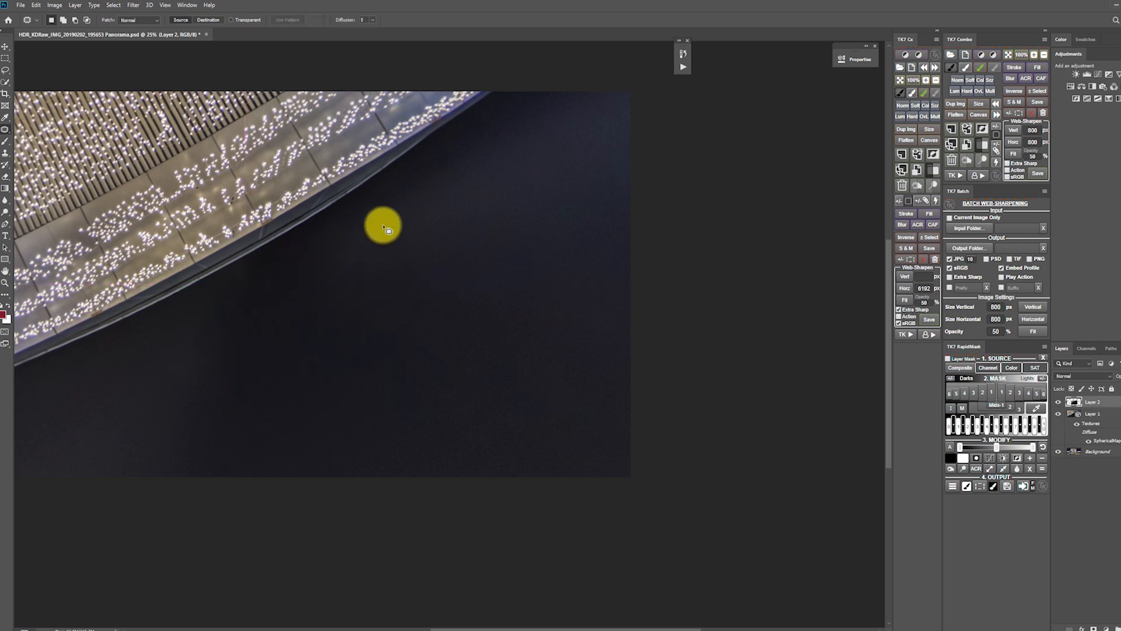
mouse_move(415, 157)
left_mouse_down()
mouse_move(331, 235)
mouse_move(358, 227)
mouse_move(390, 258)
left_mouse_up()
key("ctrl+d")
key("ctrl+d")
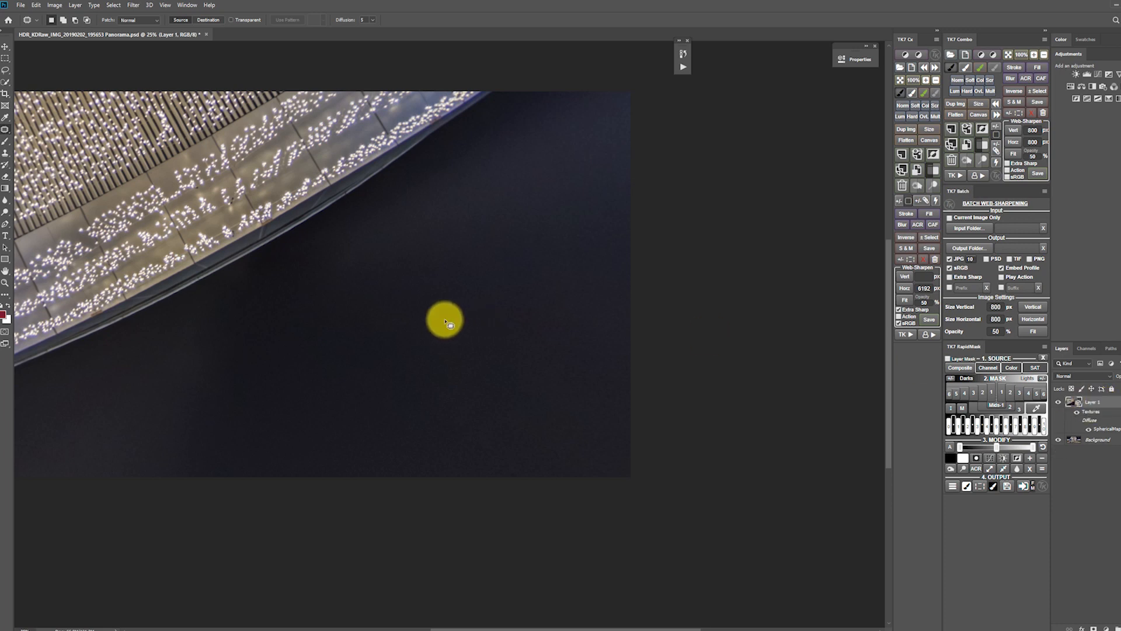
In the nadir view, copy a rectangular area of the steps around the tripod legs to a new layer.
key("v")
left_click_drag(438, 305, 450, 335)
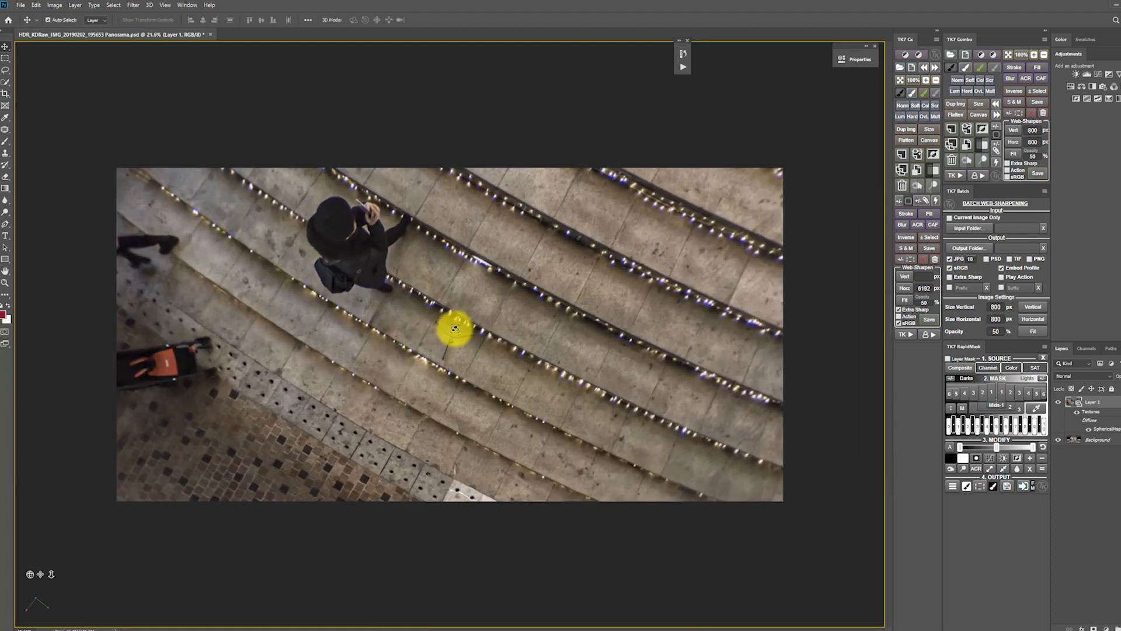
key("m")
left_click_drag(344, 239, 564, 448)
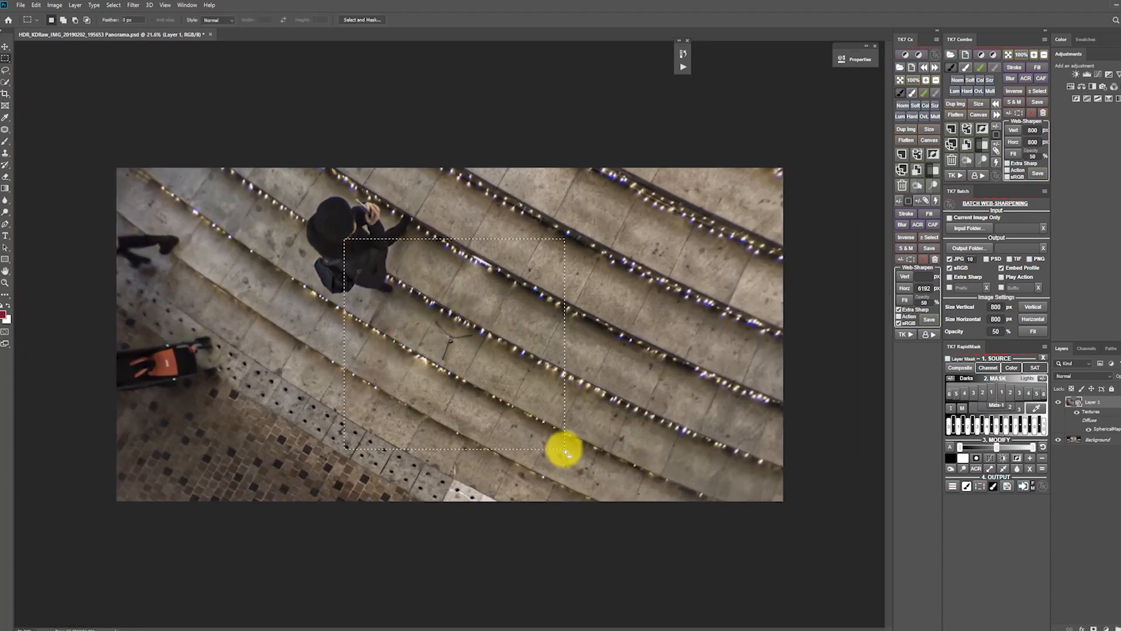
key("ctrl+j")
Lasso the tripod legs, remove them with Content-Aware Fill, and merge the retouched copy into the panorama layer.
key("z")
left_click(443, 338)
left_click(442, 338)
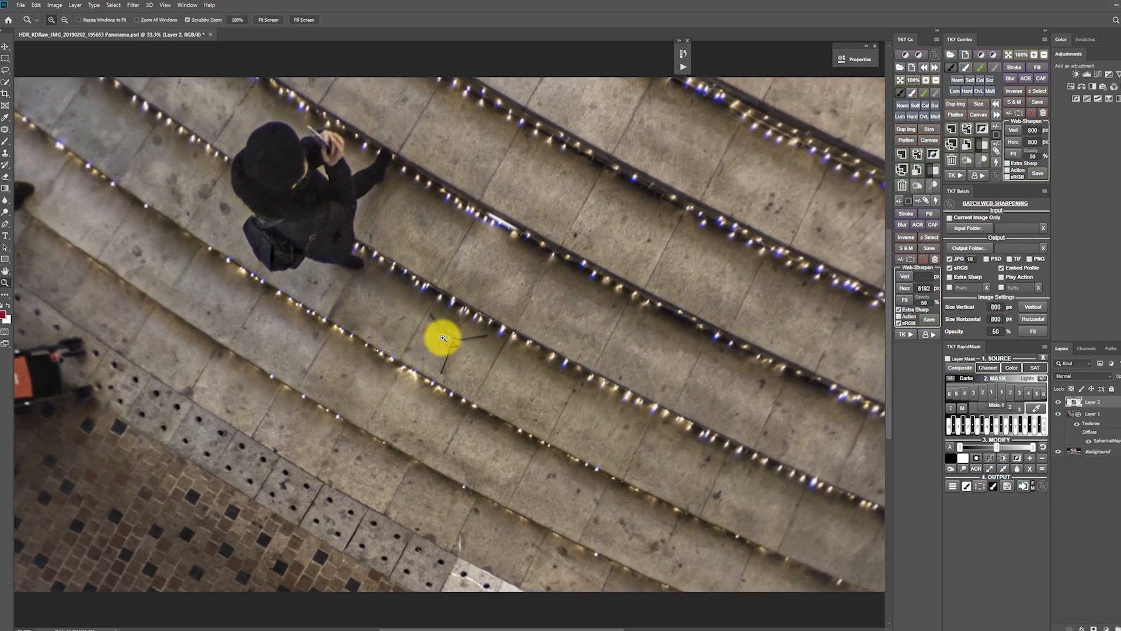
key("l")
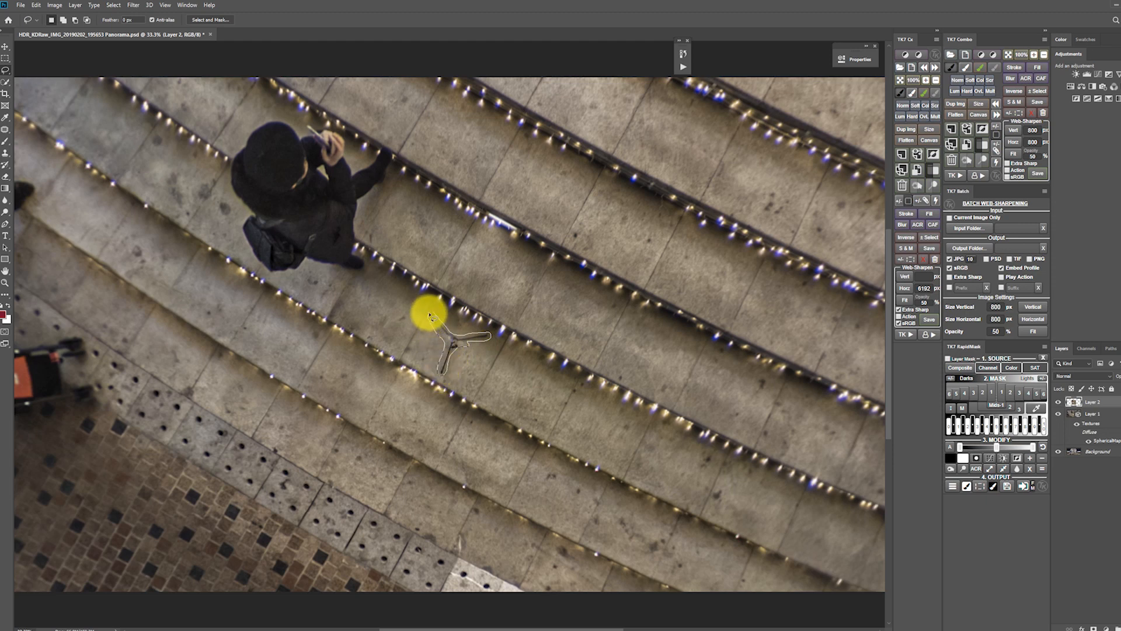
key("shift+F5")
key("Return")
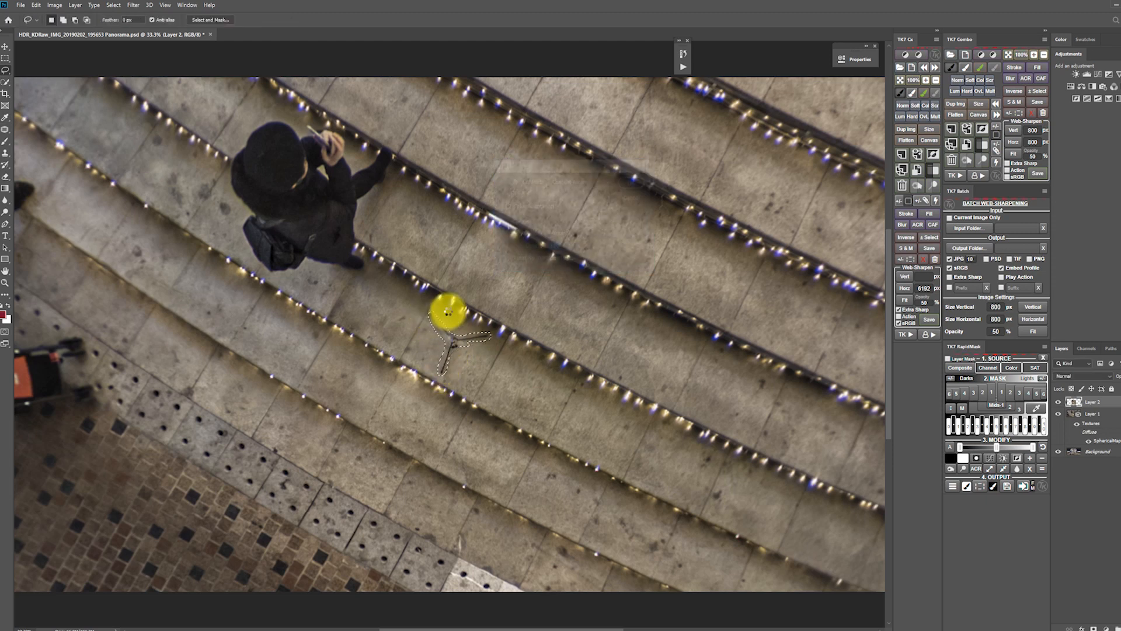
key("z")
left_click(478, 349, "alt")
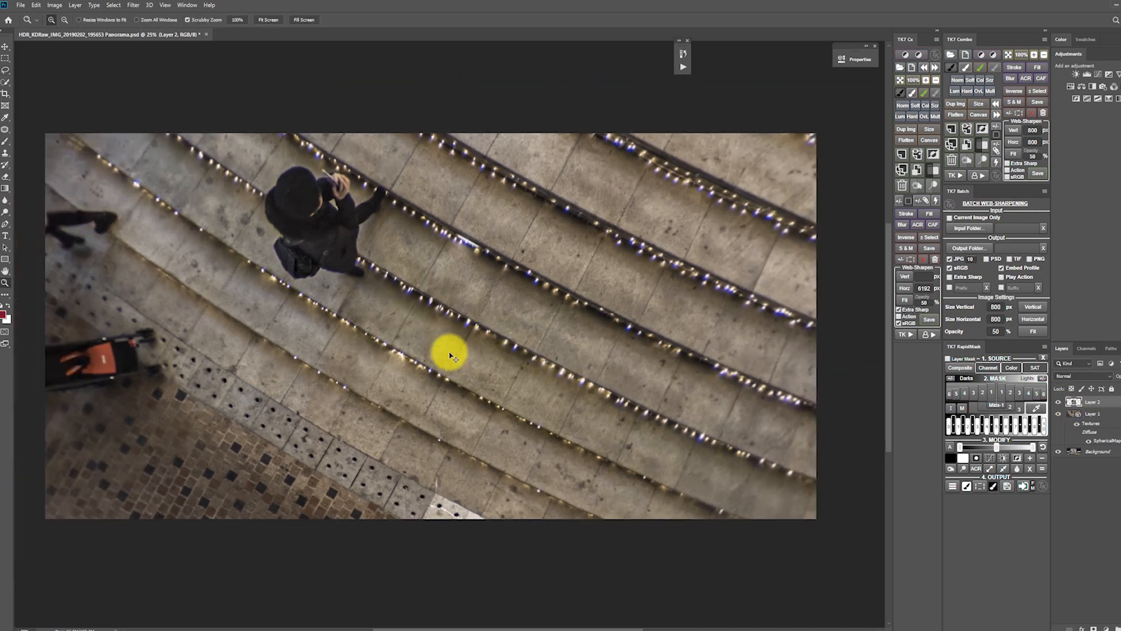
key("Delete")
Open the panorama layer's spherical map texture and duplicate its layer as Layer 2 into the HDR panorama document.
key("v")
left_click_drag(476, 346, 486, 250)
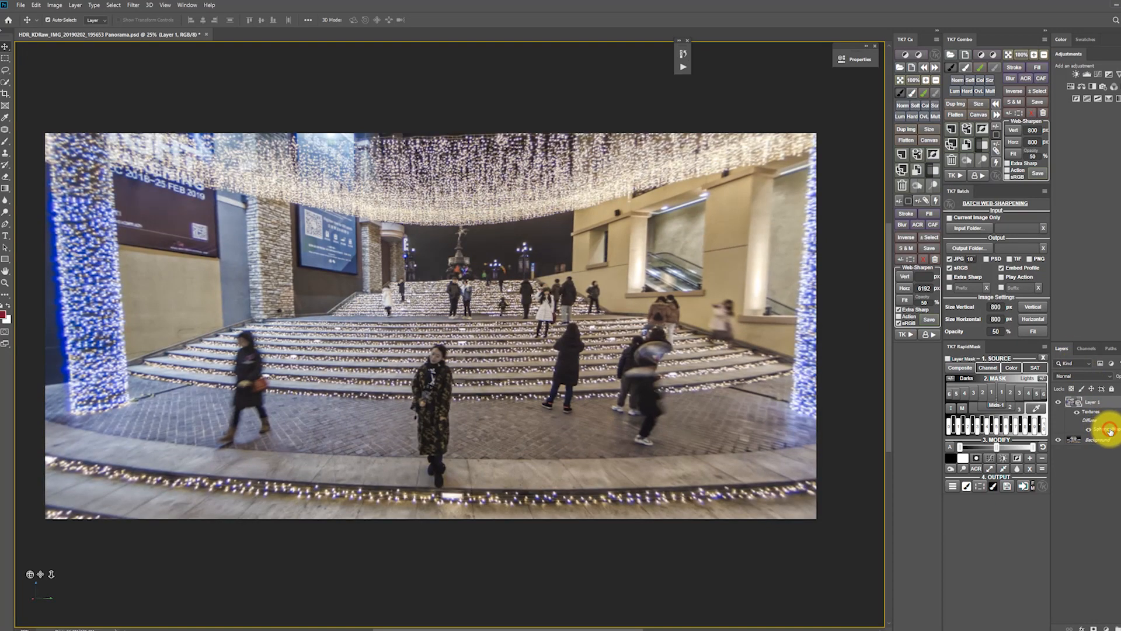
double_click(1109, 430)
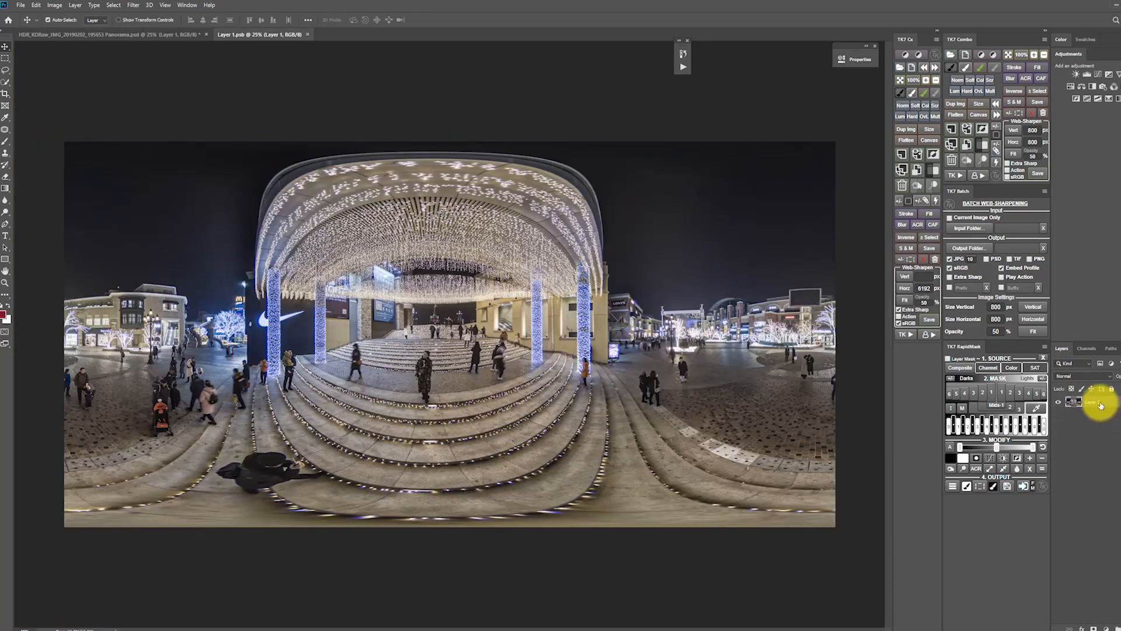
right_click(1101, 404)
left_click(1069, 66)
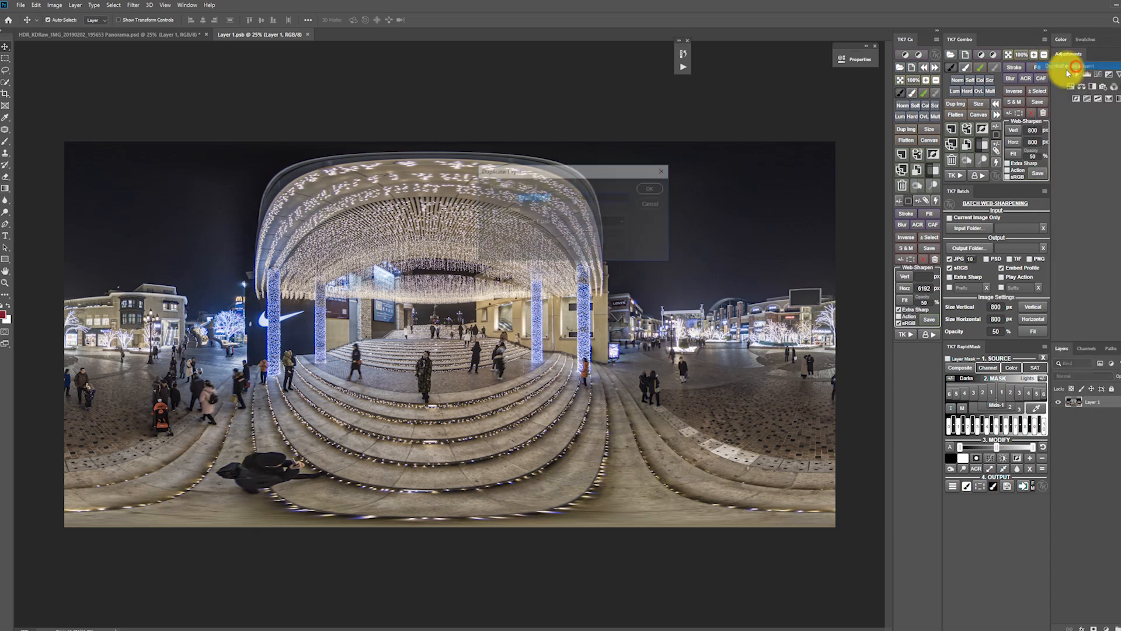
left_click(596, 221)
left_click(582, 230)
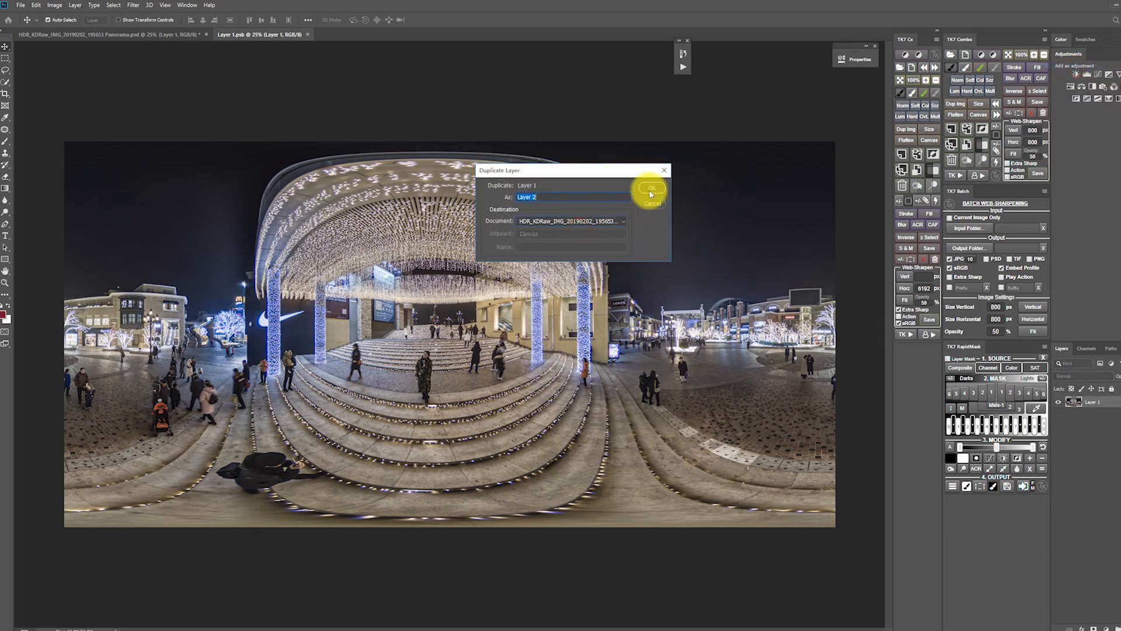
left_click(652, 188)
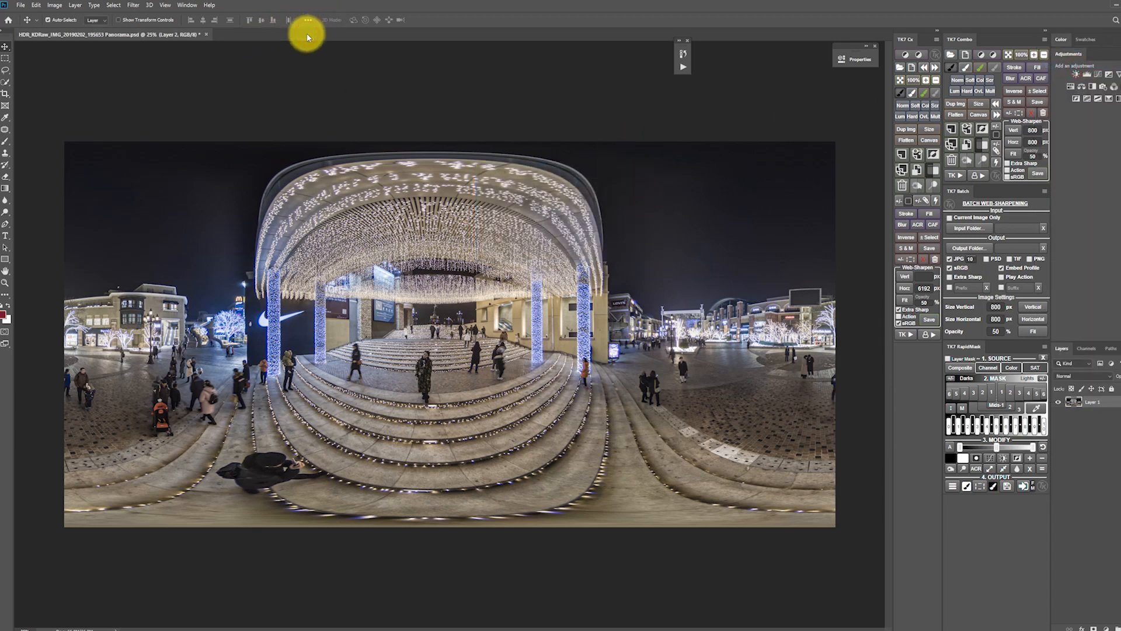
Close the texture document, then delete the spherical panorama layer and flatten the retouched copy into the background.
left_click(308, 35)
left_click(1094, 413)
key("Delete")
left_click(1096, 402)
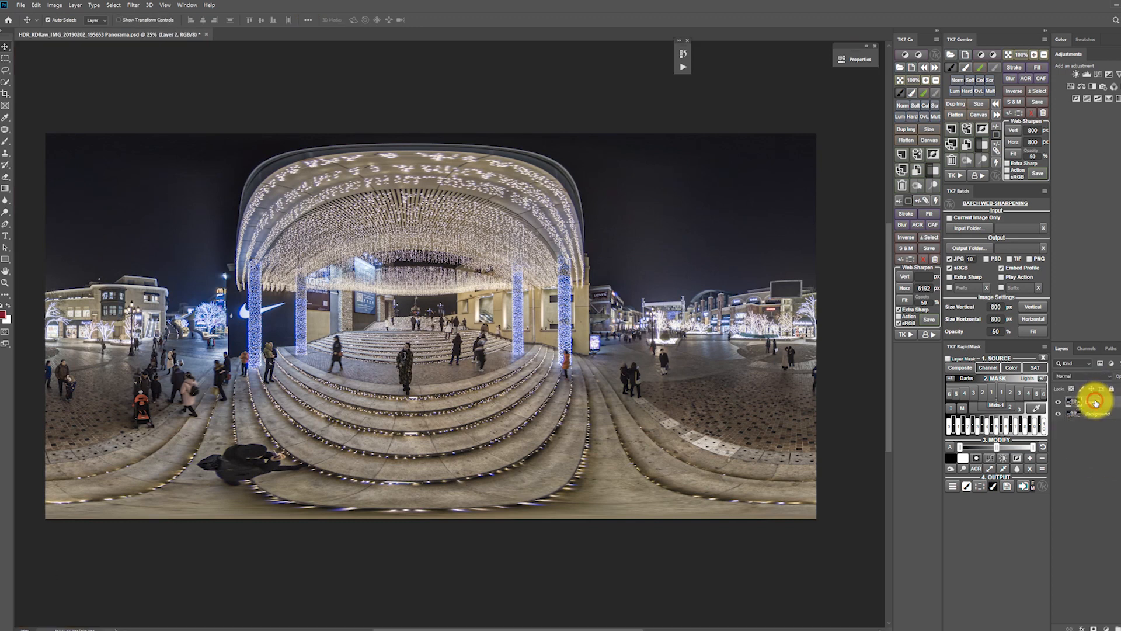
key("Delete")
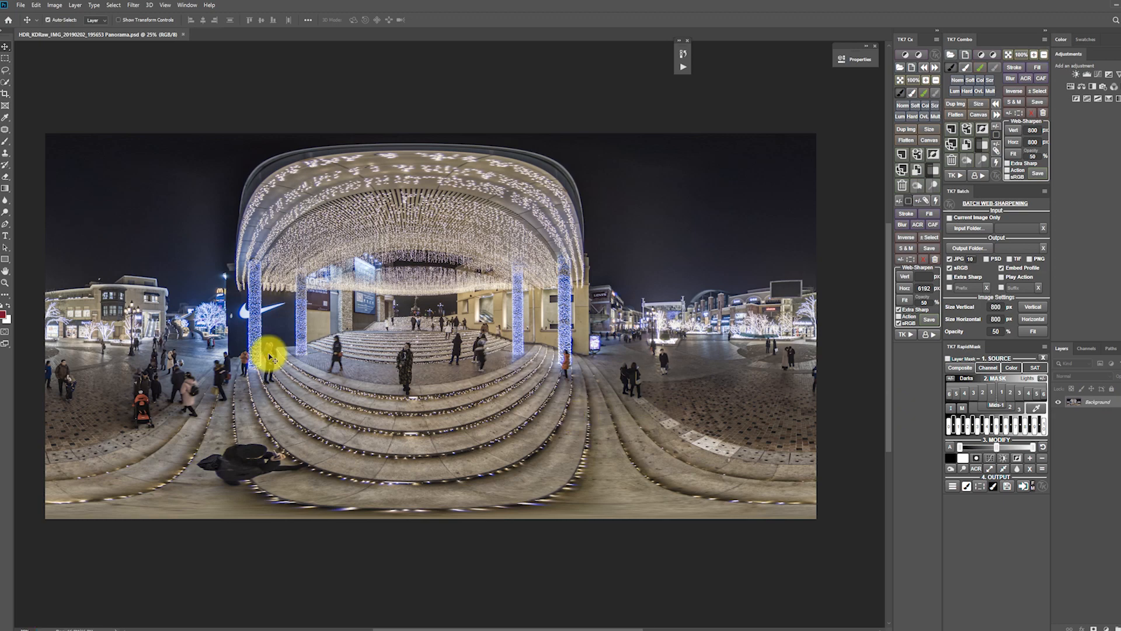
Examine the retouched panorama up close around the Nike wall, the lit pillars and the steps.
scroll(265, 353, "down", 1)
scroll(204, 330, "up", 1)
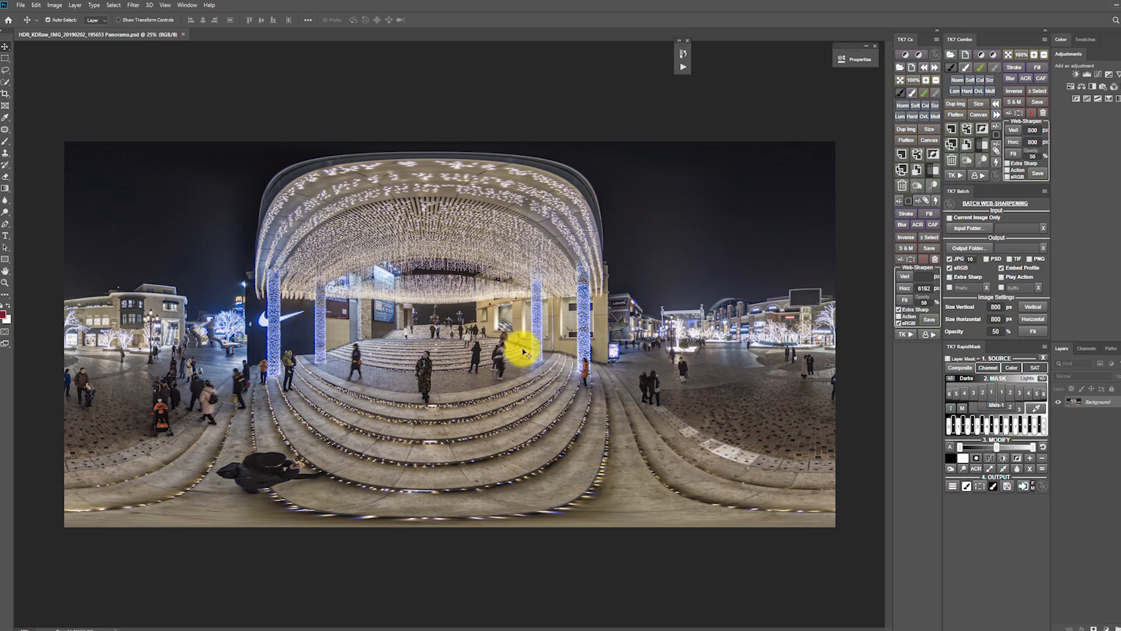
scroll(150, 336, "up", 2)
scroll(251, 334, "up", 3)
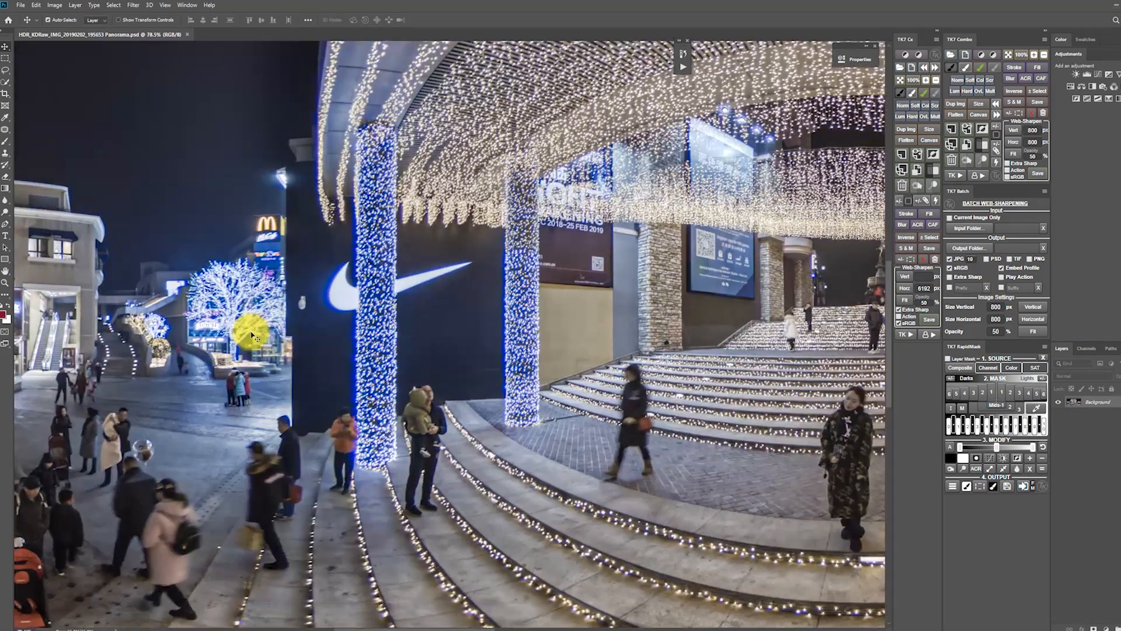
scroll(251, 334, "down", 4)
scroll(251, 334, "up", 1)
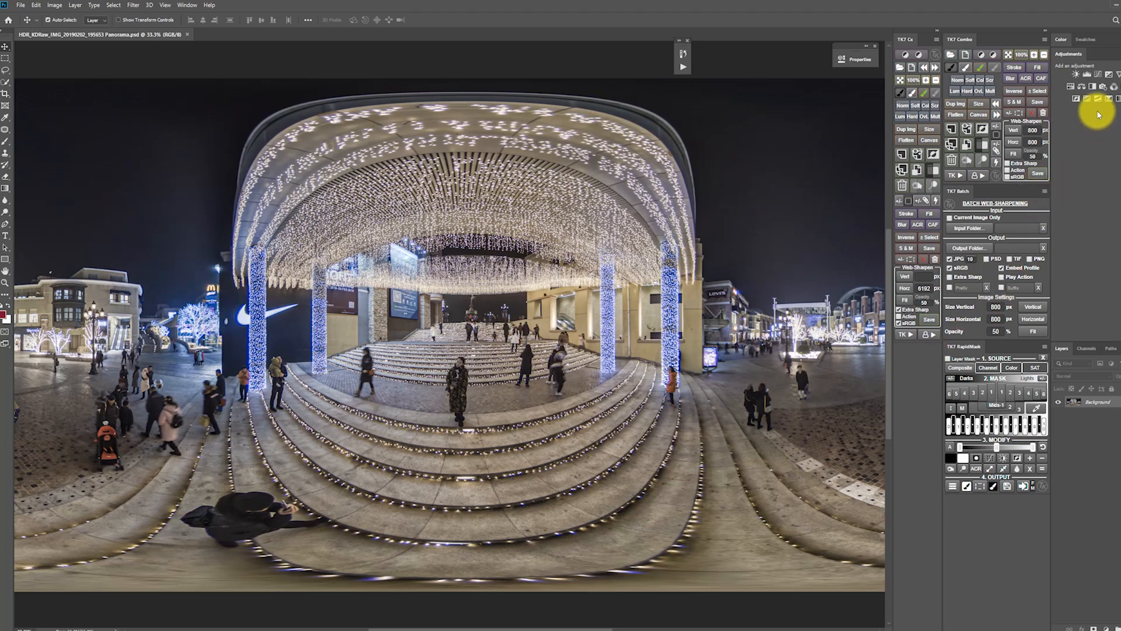
Add Levels, Curves and Hue/Saturation adjustment layers above the background.
left_click(1089, 75)
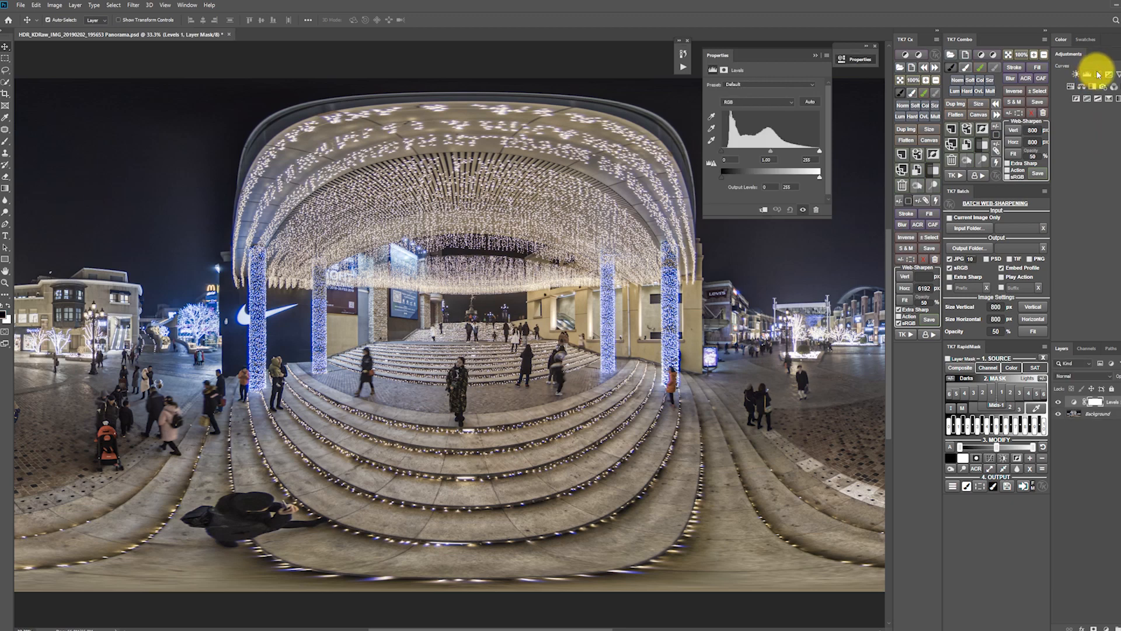
left_click(1099, 75)
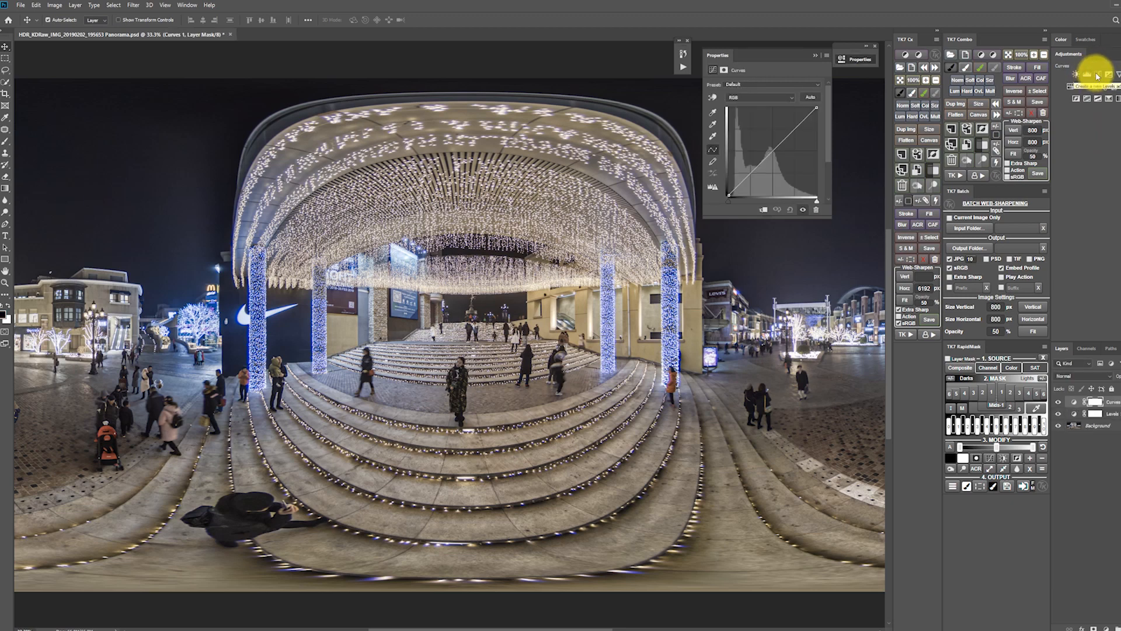
left_click(1073, 89)
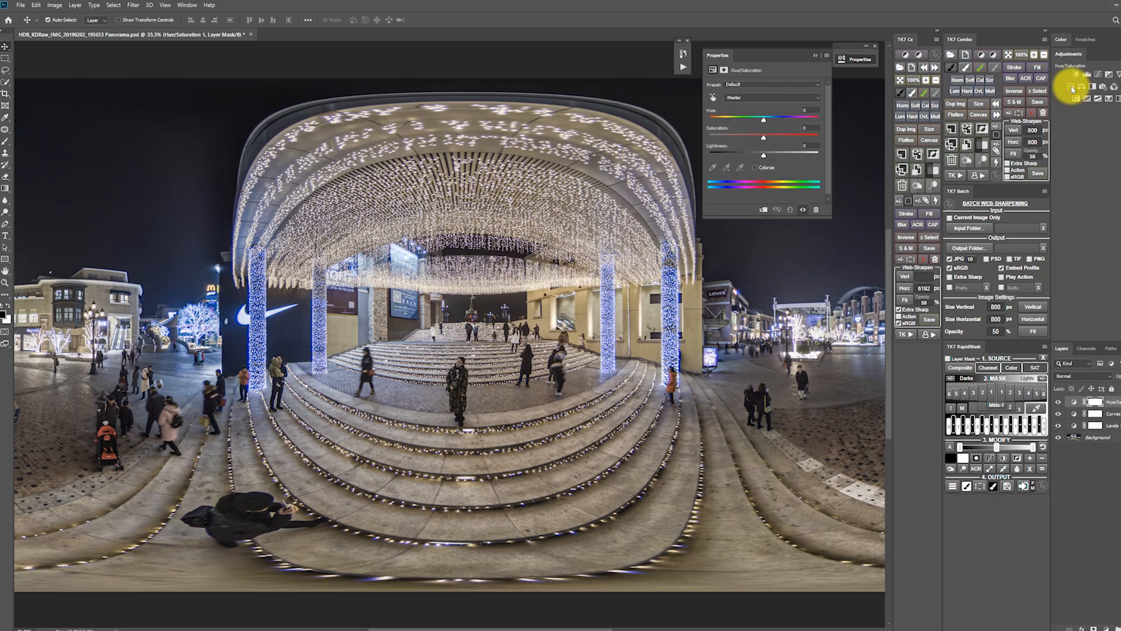
Set the black point of the Levels adjustment layer by sampling the dark jacket of the photographer on the lower steps.
left_click(1101, 426)
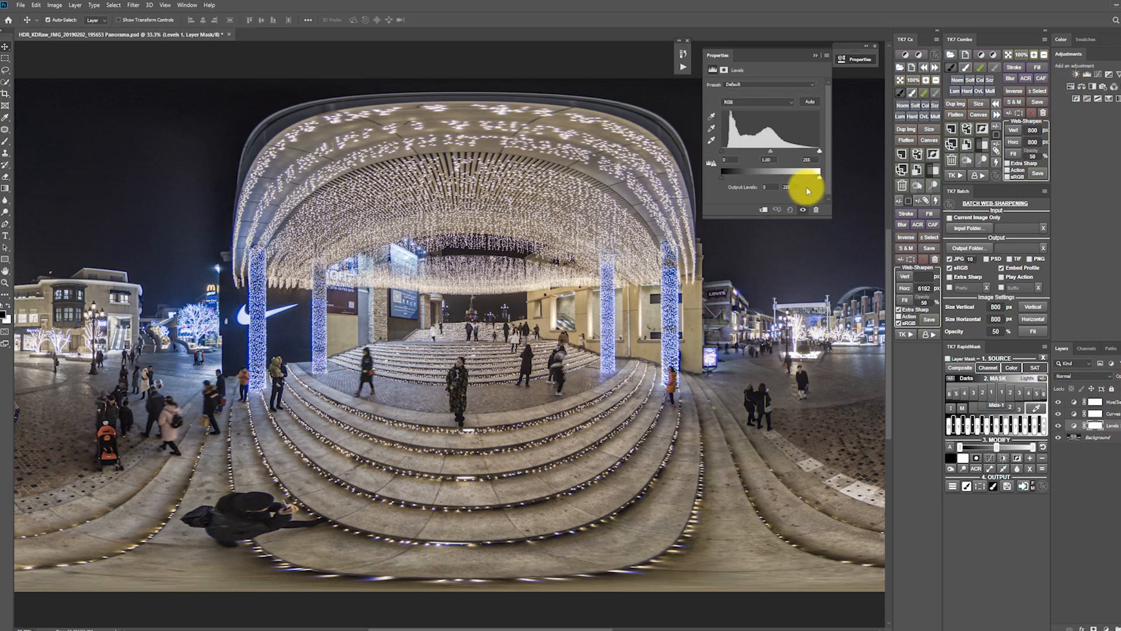
left_click(712, 119)
scroll(356, 368, "up", 3)
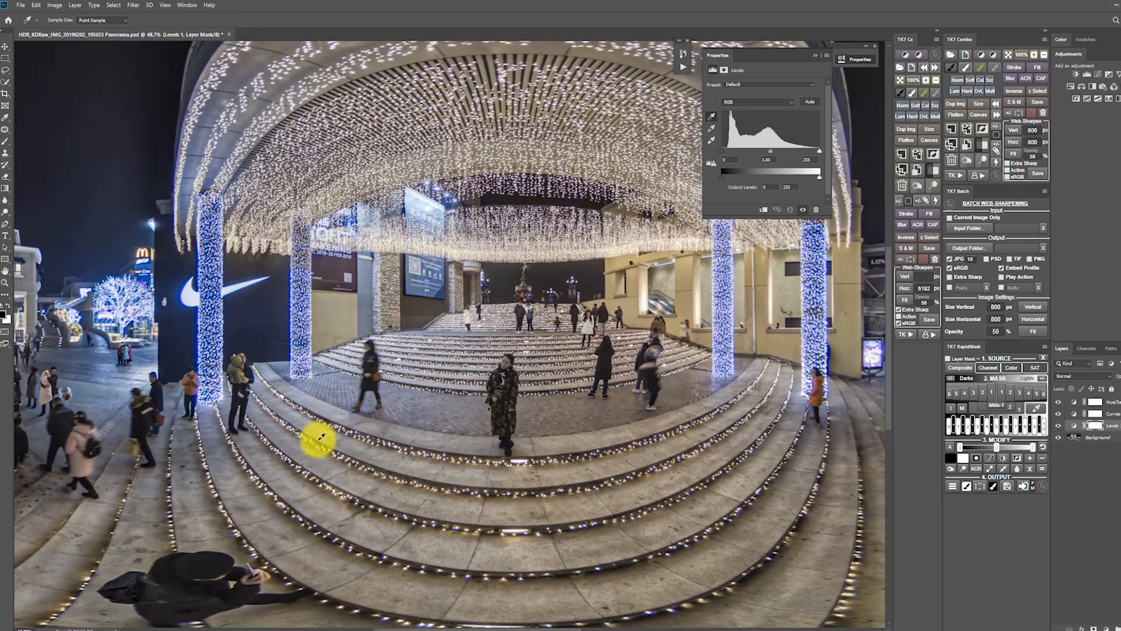
scroll(257, 540, "up", 6)
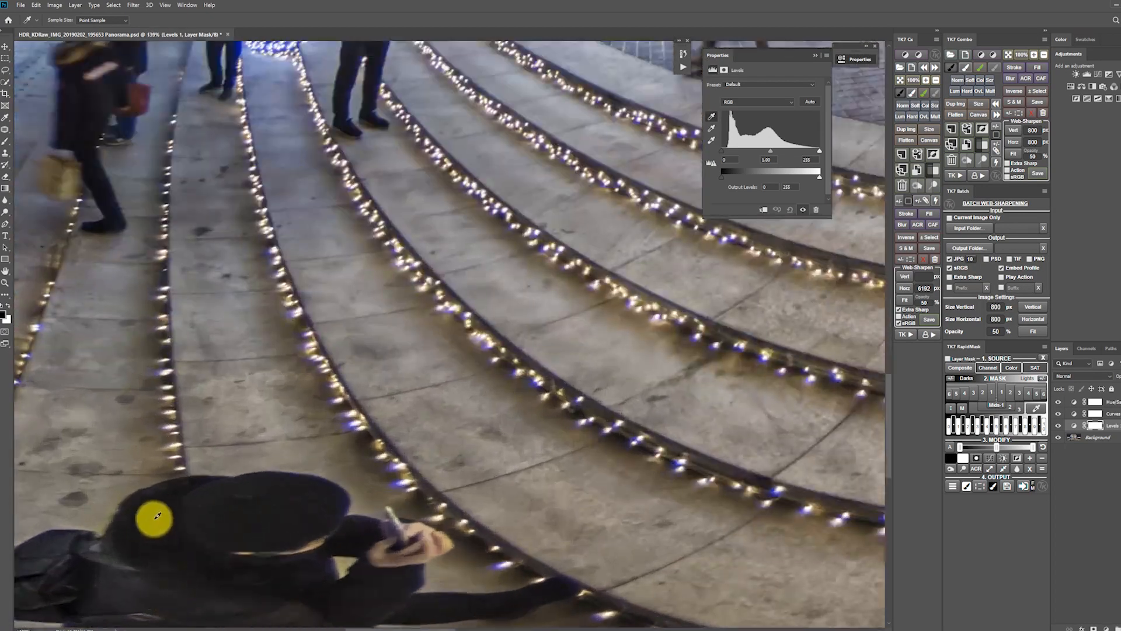
left_click(168, 486)
scroll(167, 485, "down", 7)
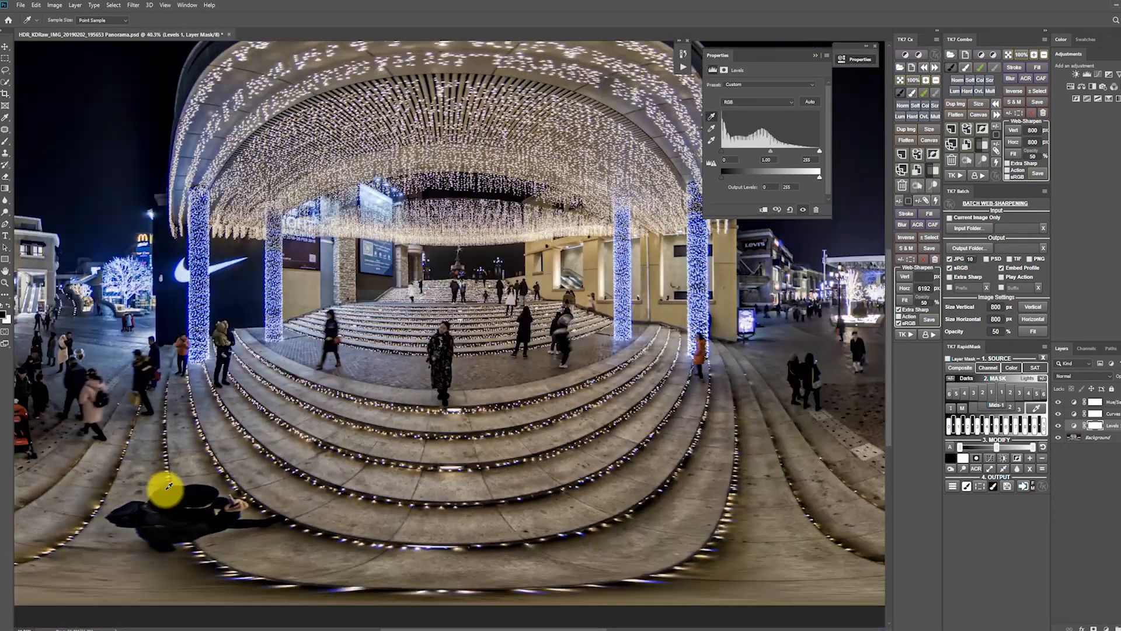
Undo the sampled black point, check the dark area around the fountain above the stairs, and apply the black point again.
key("ctrl+z")
scroll(491, 228, "up", 5)
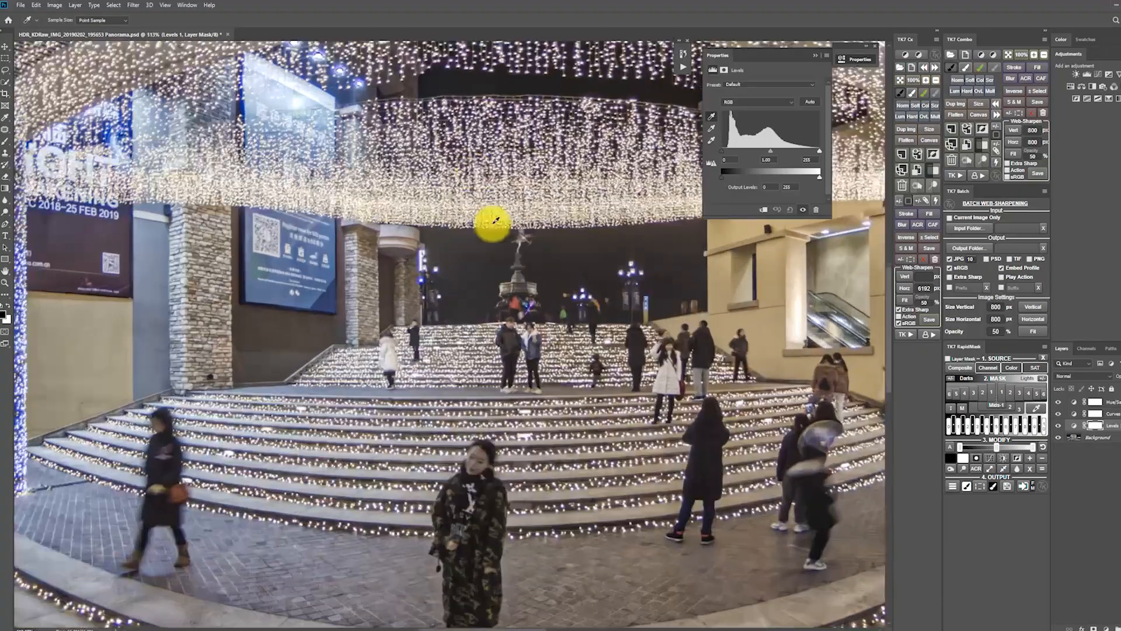
scroll(525, 245, "down", 4)
scroll(533, 283, "up", 9)
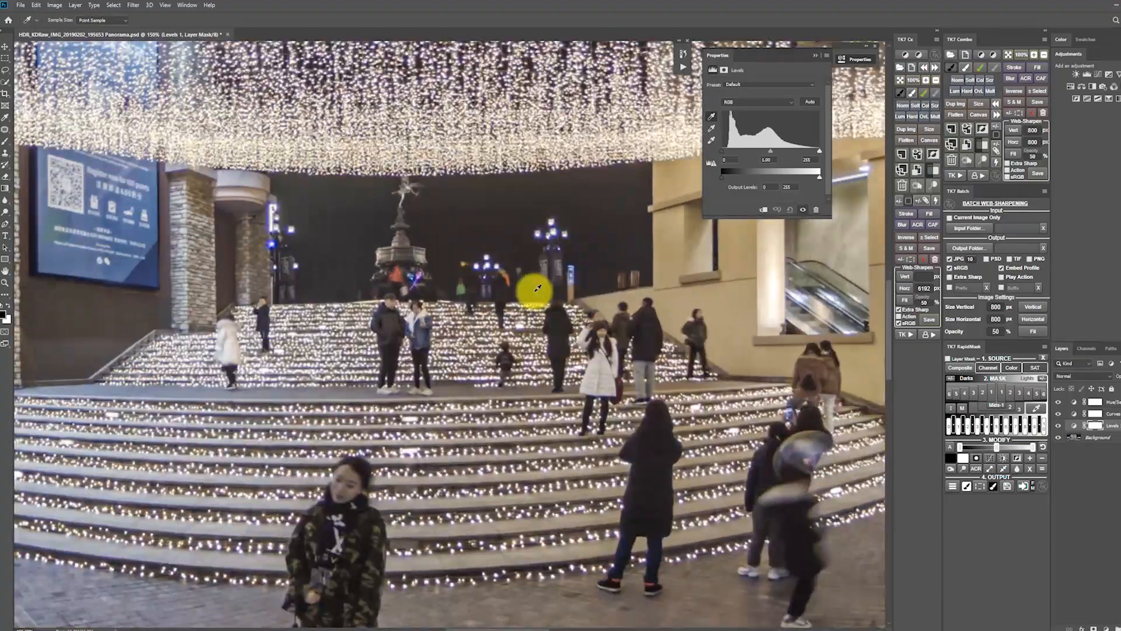
scroll(533, 289, "down", 2)
key("ctrl+shift+z")
Examine the darkened panorama up close around the fountain stairs, the Levi's building and the lit trees on the plaza.
scroll(528, 293, "down", 4)
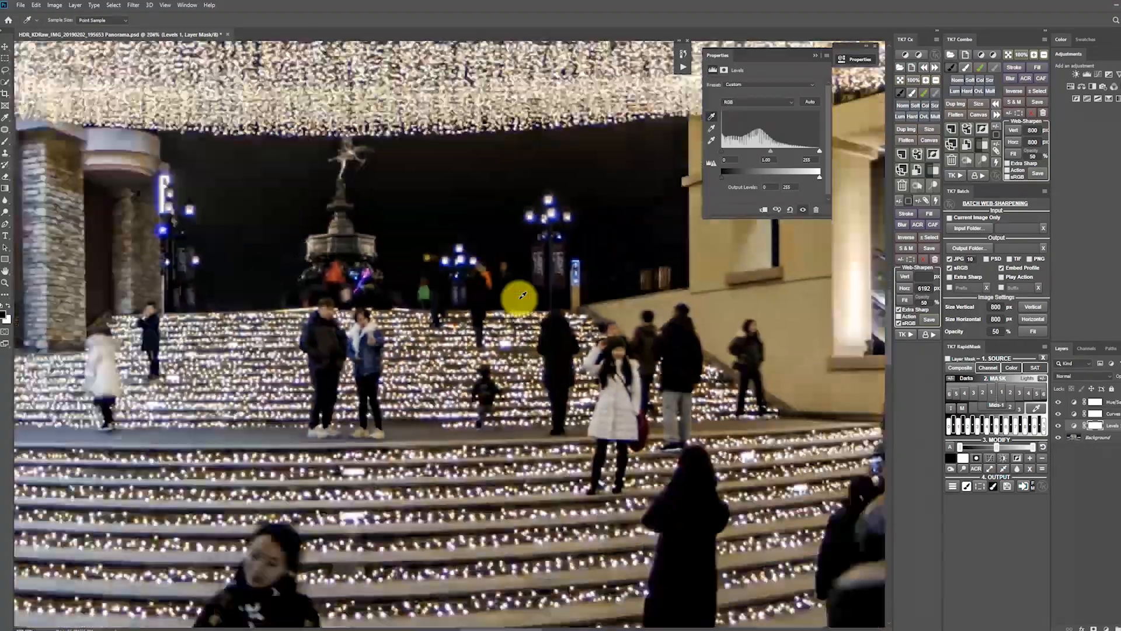
scroll(520, 297, "down", 4)
scroll(724, 310, "up", 3)
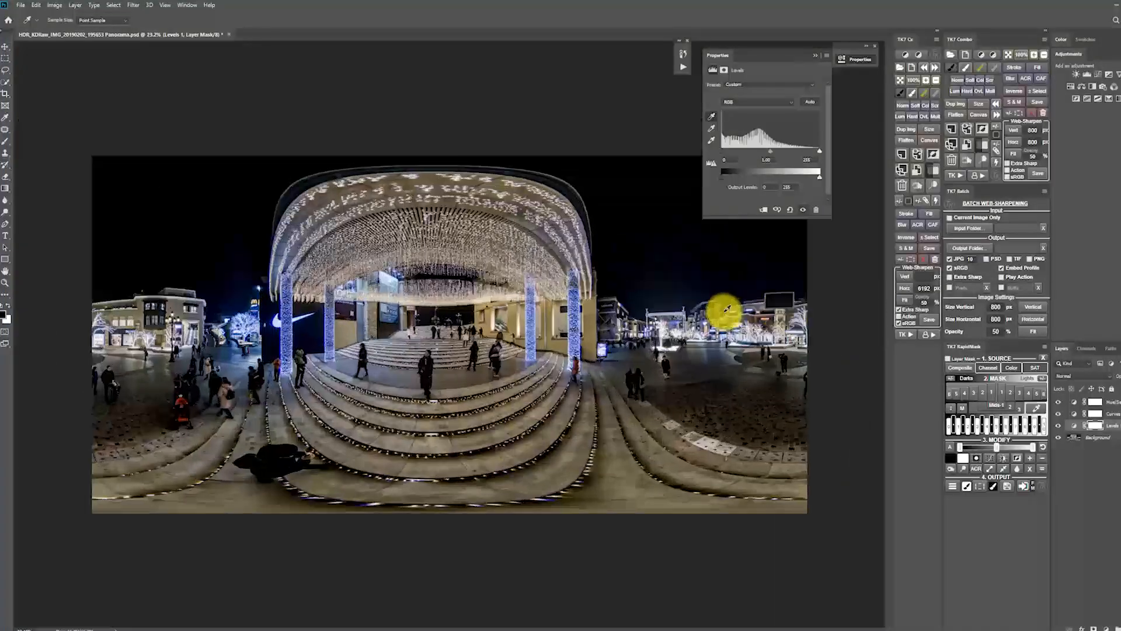
scroll(701, 302, "up", 5)
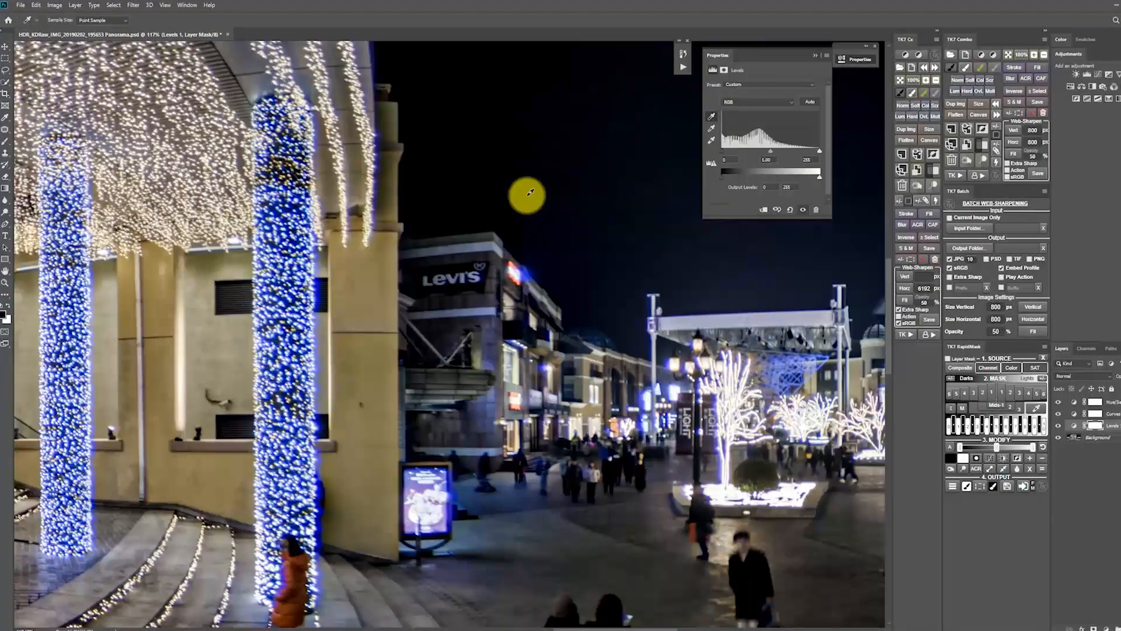
scroll(578, 170, "down", 4)
scroll(658, 193, "up", 3)
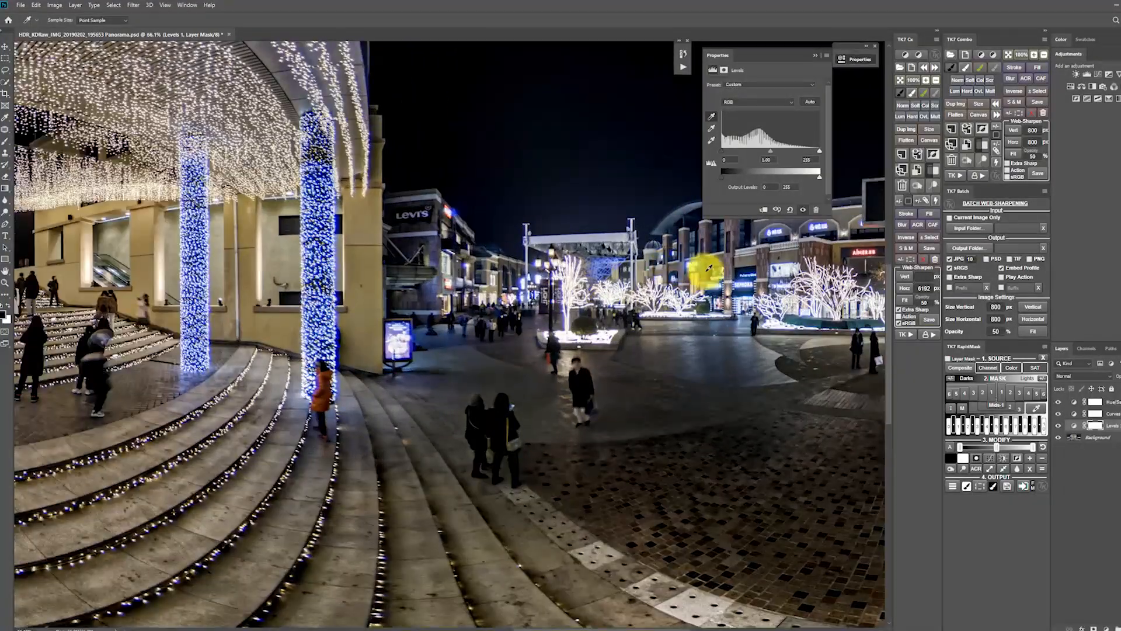
scroll(643, 280, "down", 4)
scroll(292, 307, "up", 2)
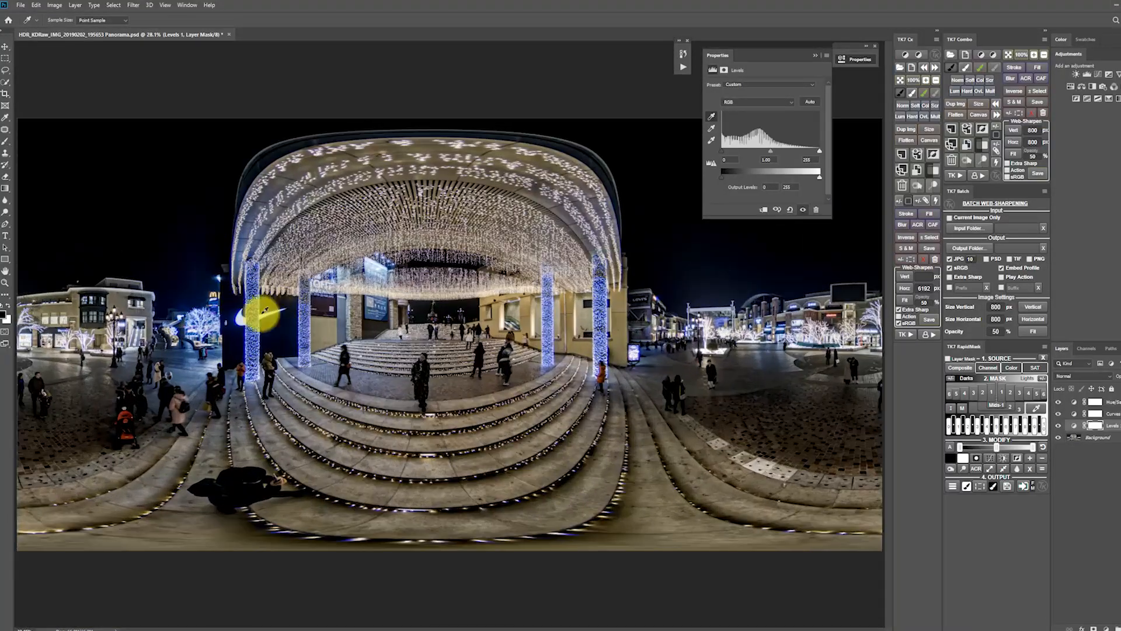
Activate the Levels white point eyedropper for the bright canopy lights and set the midtone value to 1.17.
scroll(379, 283, "up", 6)
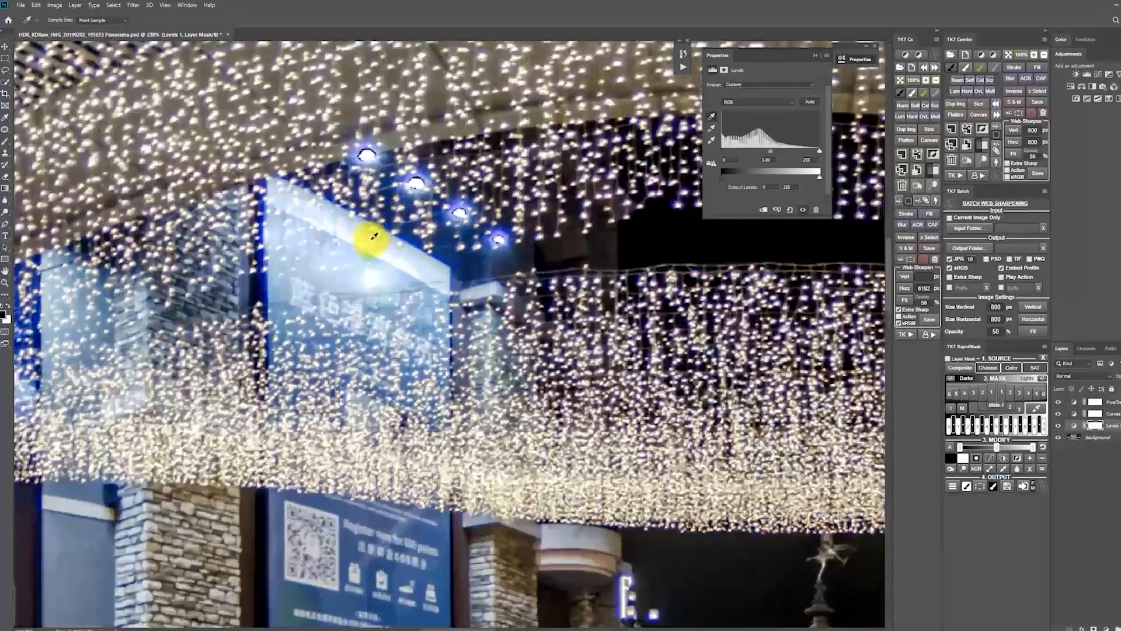
left_click(712, 141)
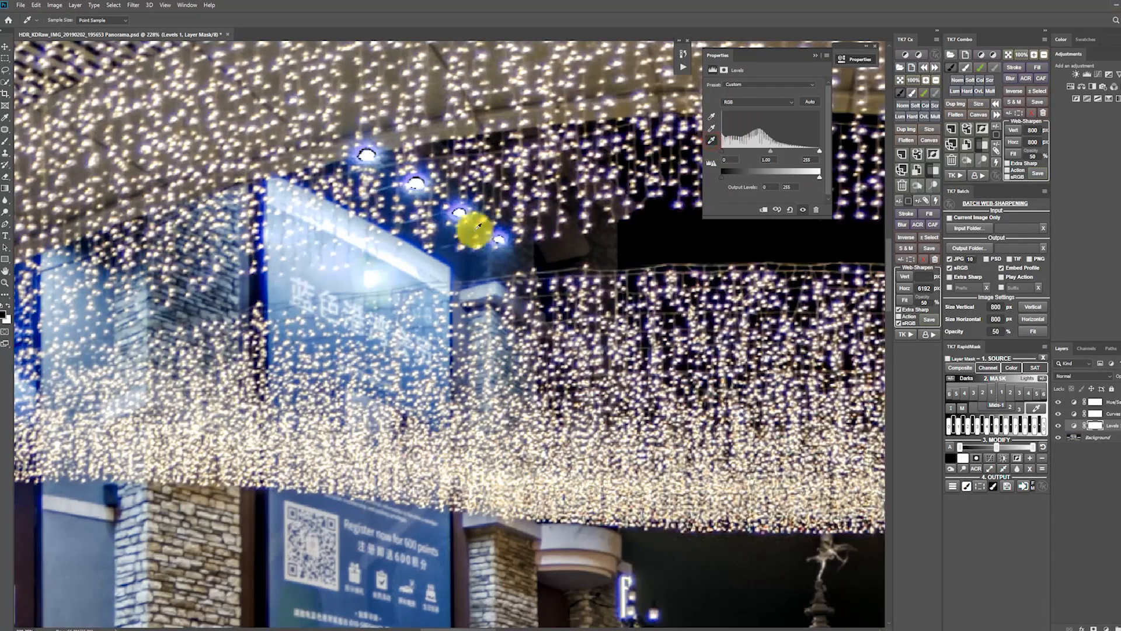
scroll(374, 275, "down", 2)
scroll(373, 274, "down", 4)
left_click_drag(772, 153, 766, 155)
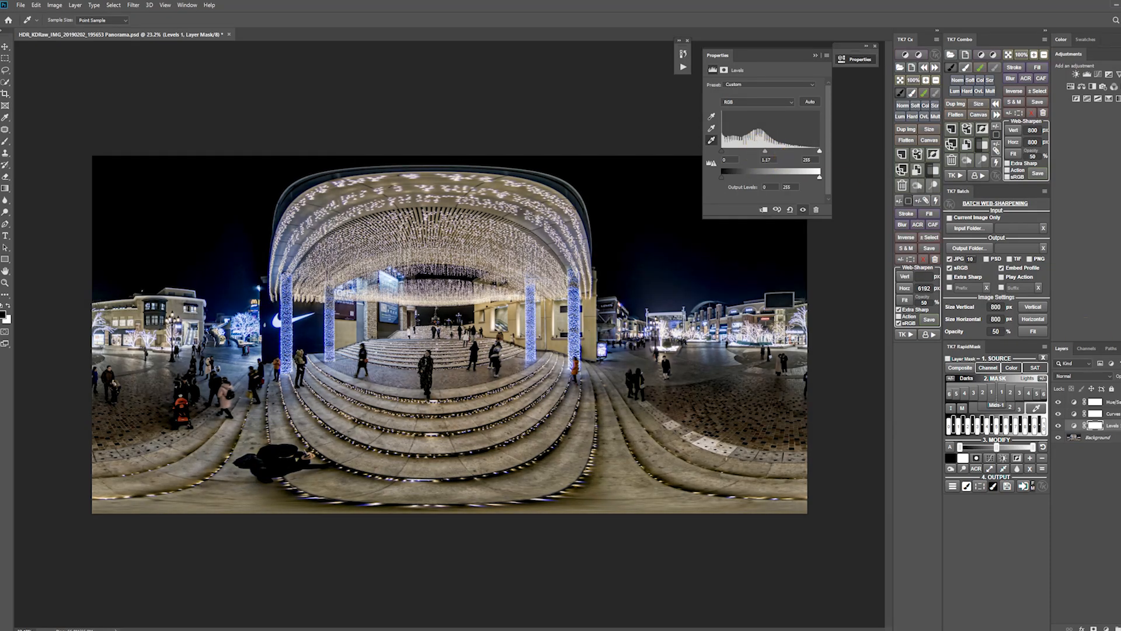
Reduce the opacity of the Levels adjustment layer to soften its contrast.
left_click(1113, 413)
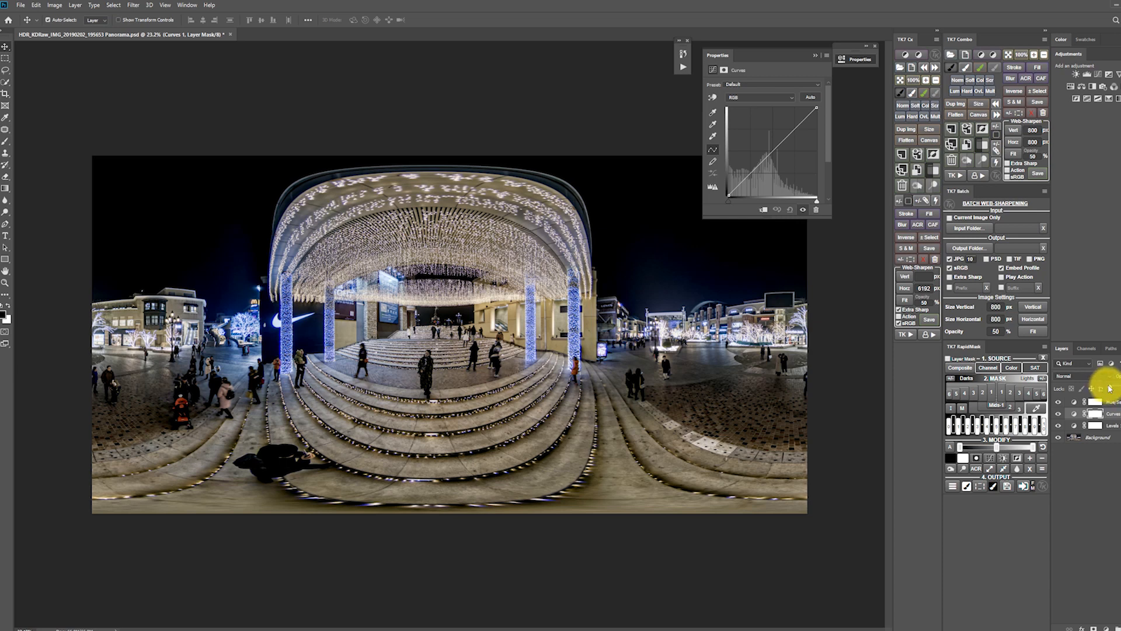
left_click(1113, 426)
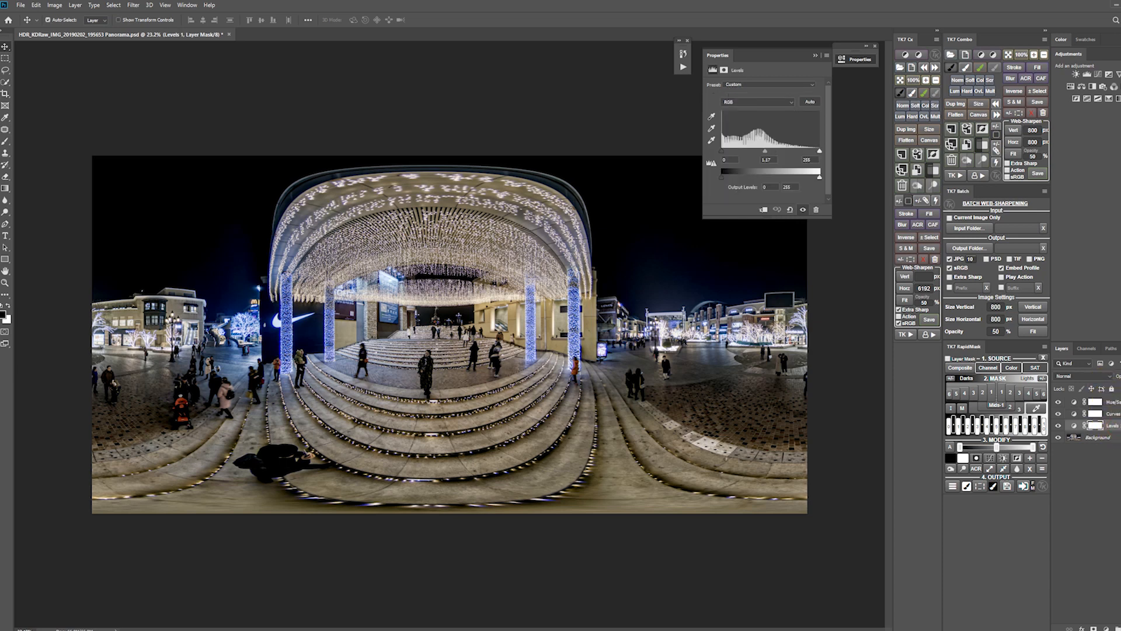
left_click_drag(1120, 386, 1119, 386)
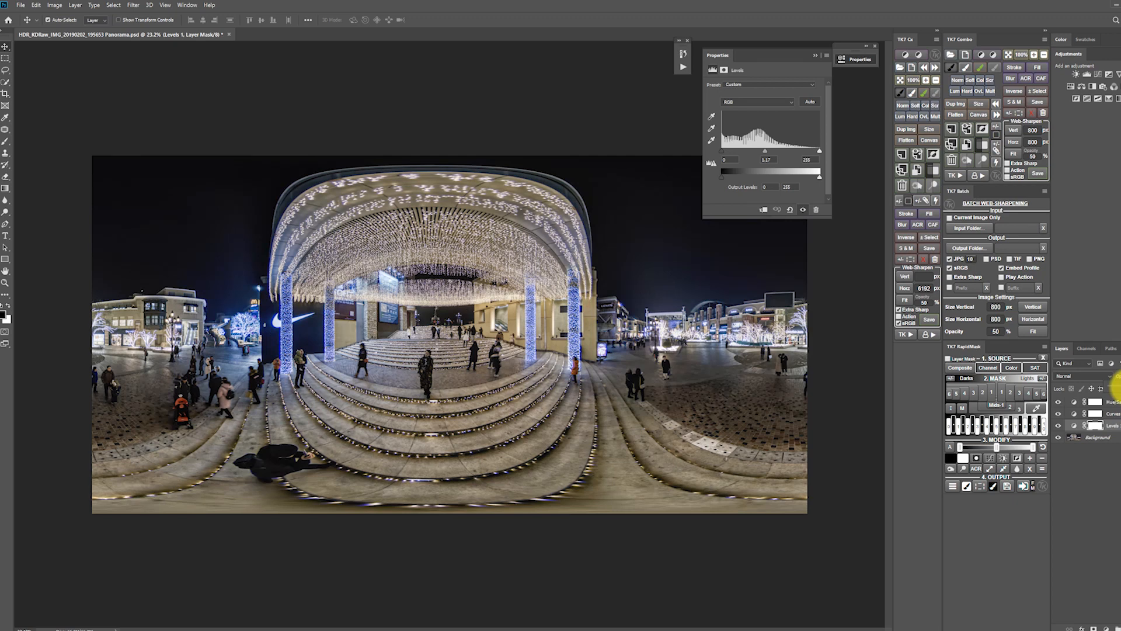
Open the settings of the Curves adjustment layer for editing.
left_click(1110, 414)
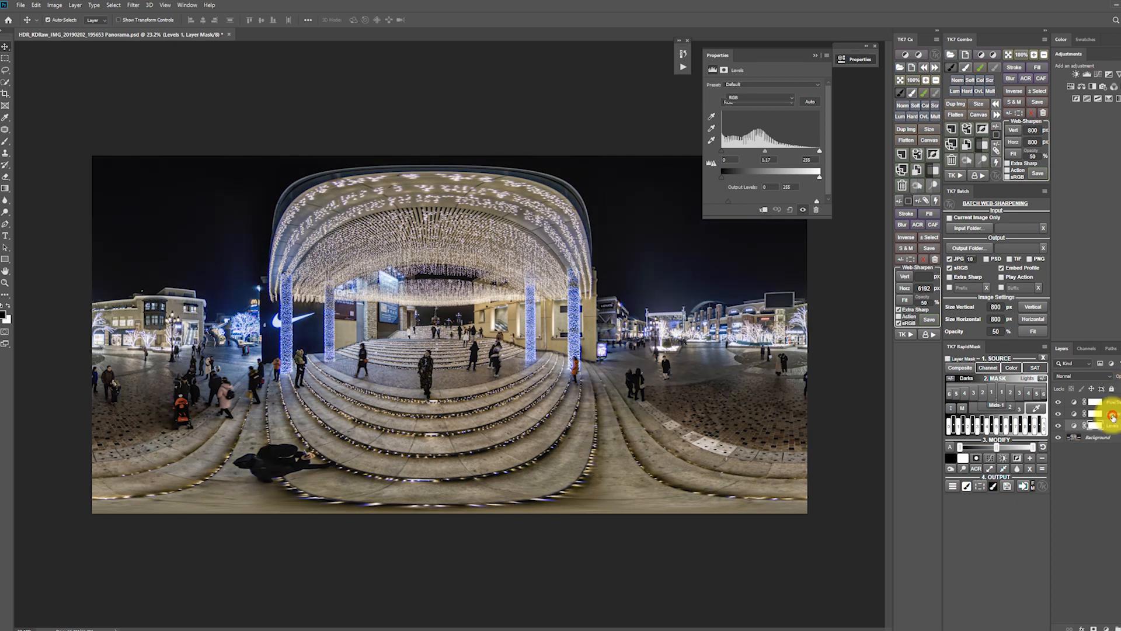
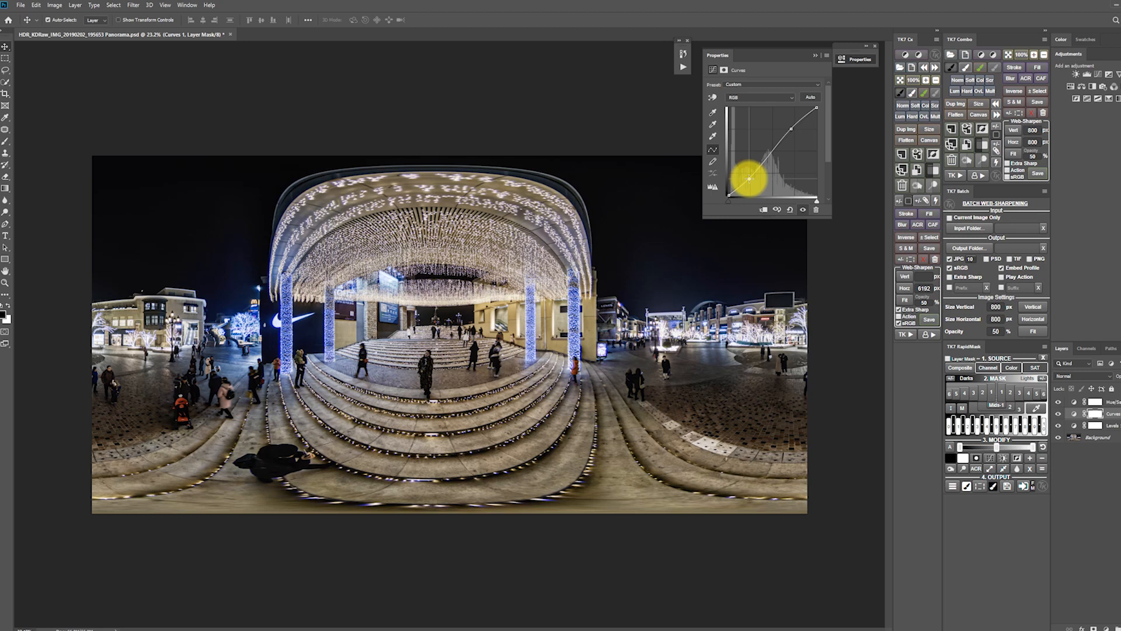
Nudge the shadow point of the curve slightly, and delete the Curves adjustment layer.
left_click_drag(748, 177, 747, 174)
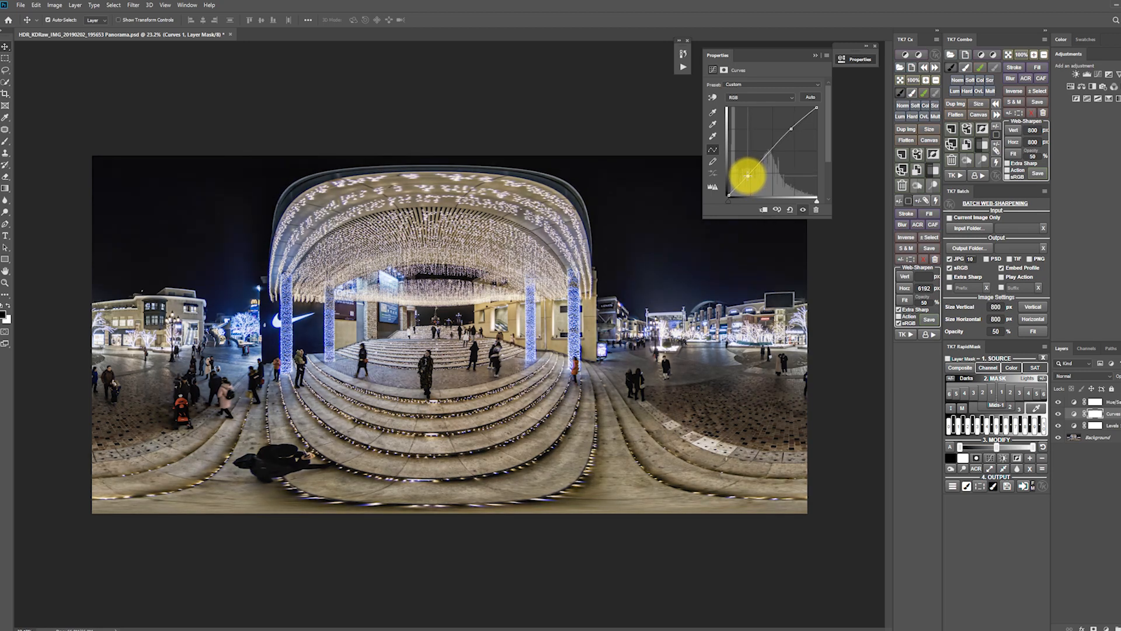
left_click(1108, 414)
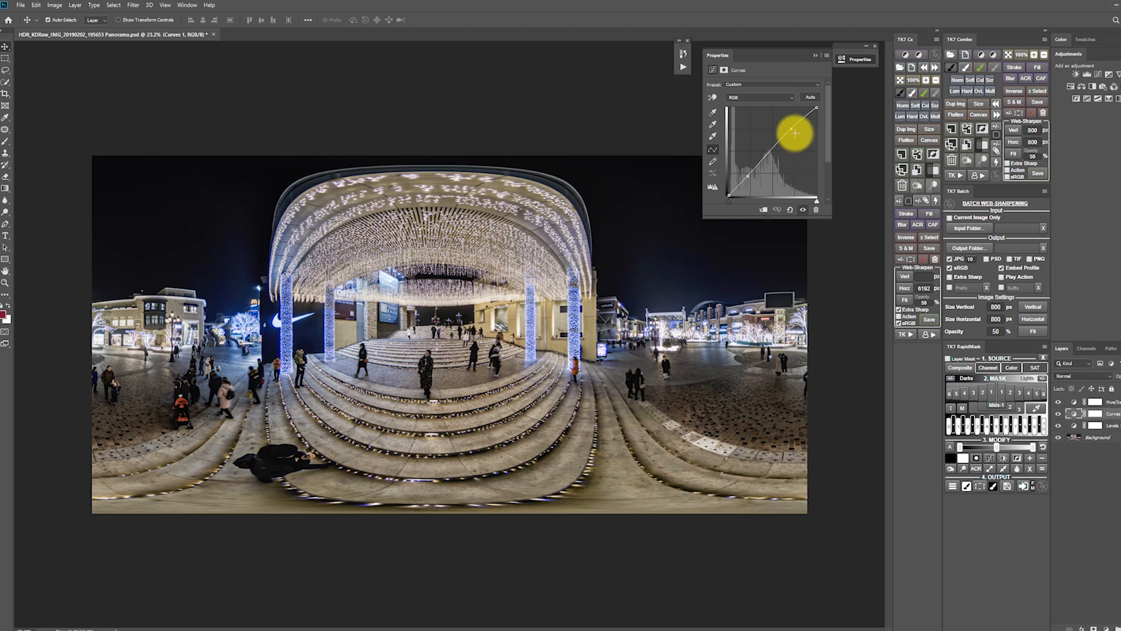
left_click(792, 129)
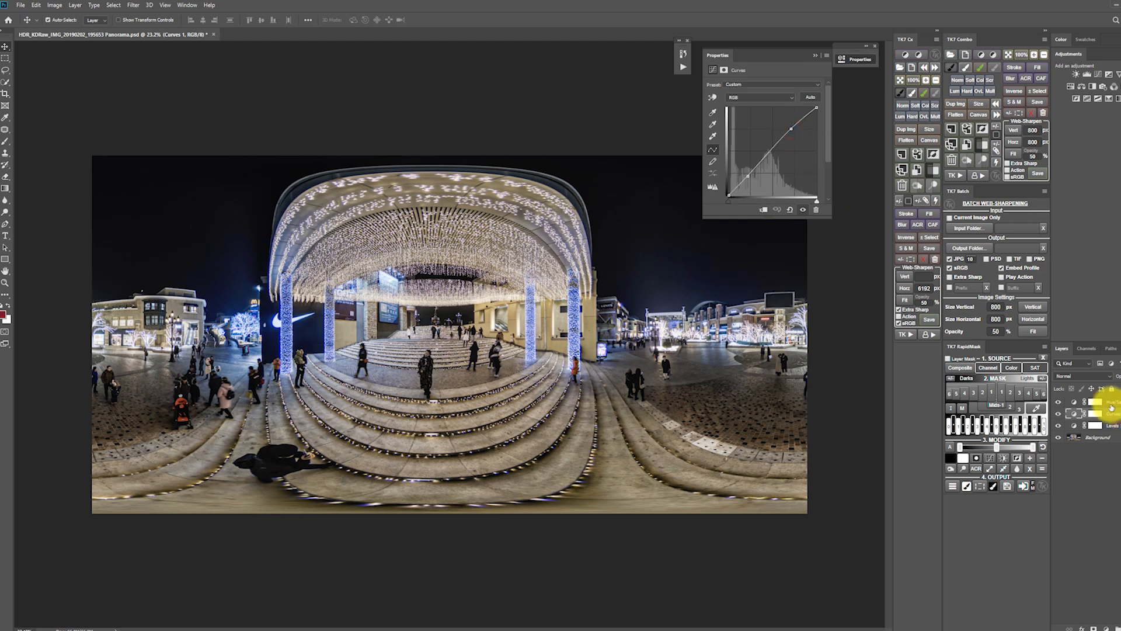
key("Delete")
In the Hue/Saturation adjustment layer, target the Yellows by sampling the canopy lights and raise their saturation to +33.
left_click(1112, 403)
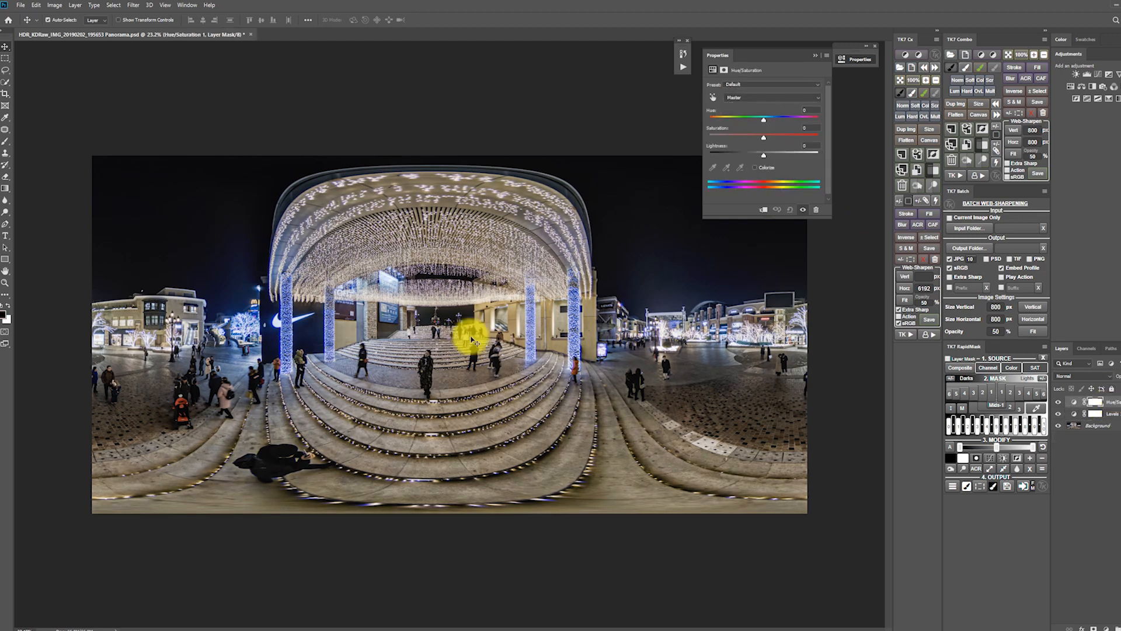
scroll(361, 306, "up", 2)
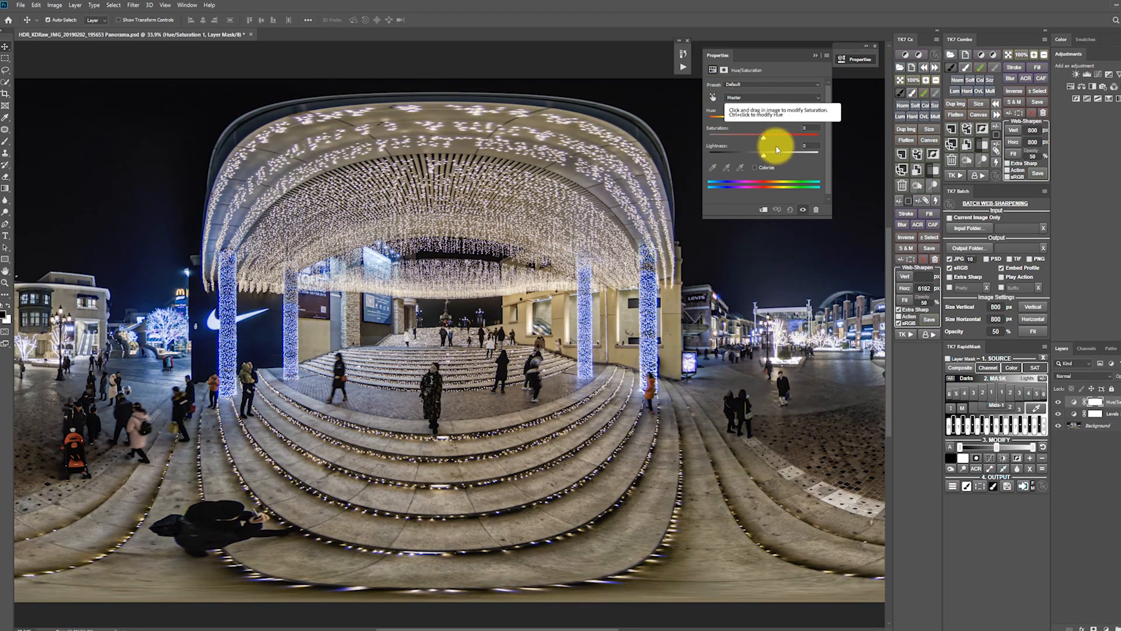
left_click(713, 98)
scroll(473, 202, "up", 5)
scroll(481, 218, "up", 2)
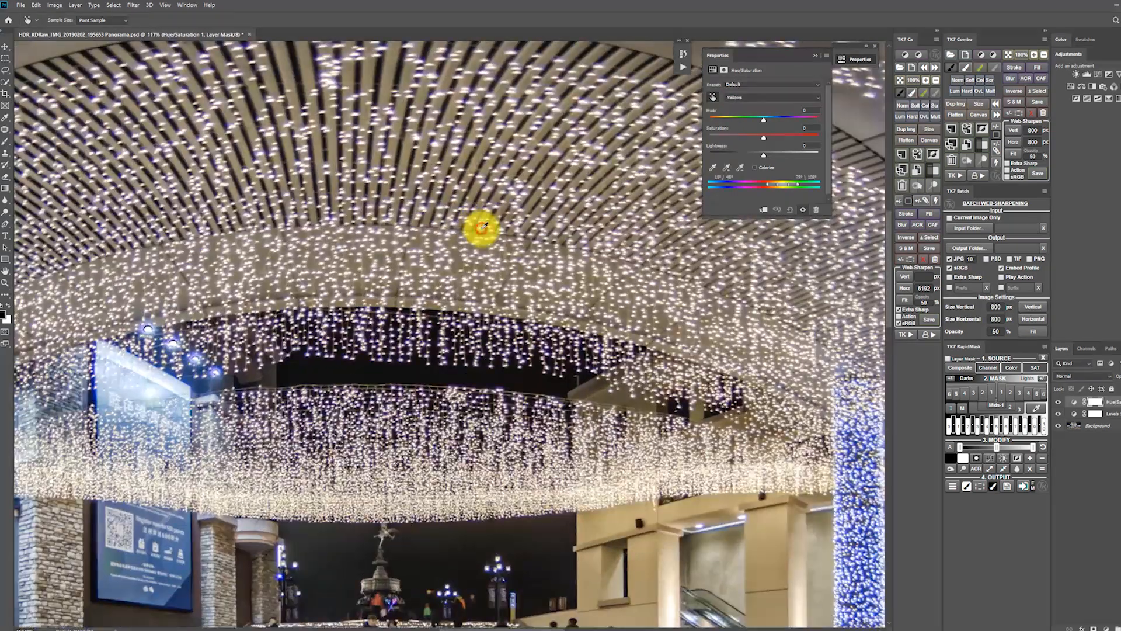
scroll(481, 227, "down", 5)
left_click_drag(764, 138, 780, 140)
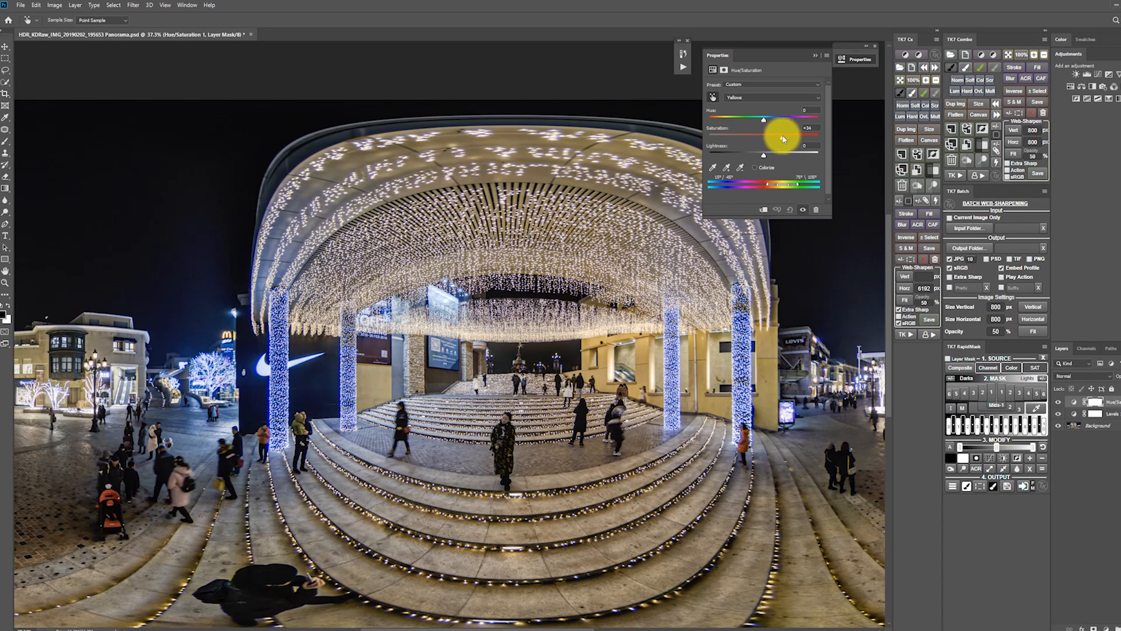
scroll(602, 292, "down", 2)
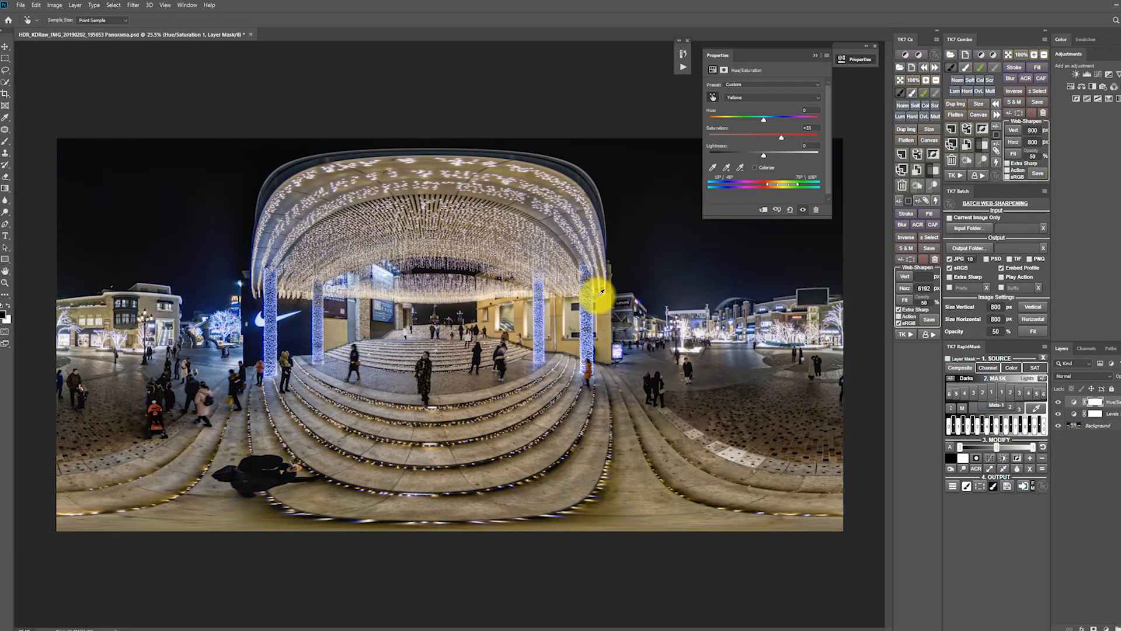
left_click(816, 56)
left_click(1113, 426)
left_click(1110, 402)
left_click(1107, 426)
left_click(1111, 401)
Add a second Hue/Saturation adjustment layer, target the Blues from the image, set saturation to -46 and strongly reduce lightness.
scroll(214, 335, "up", 5)
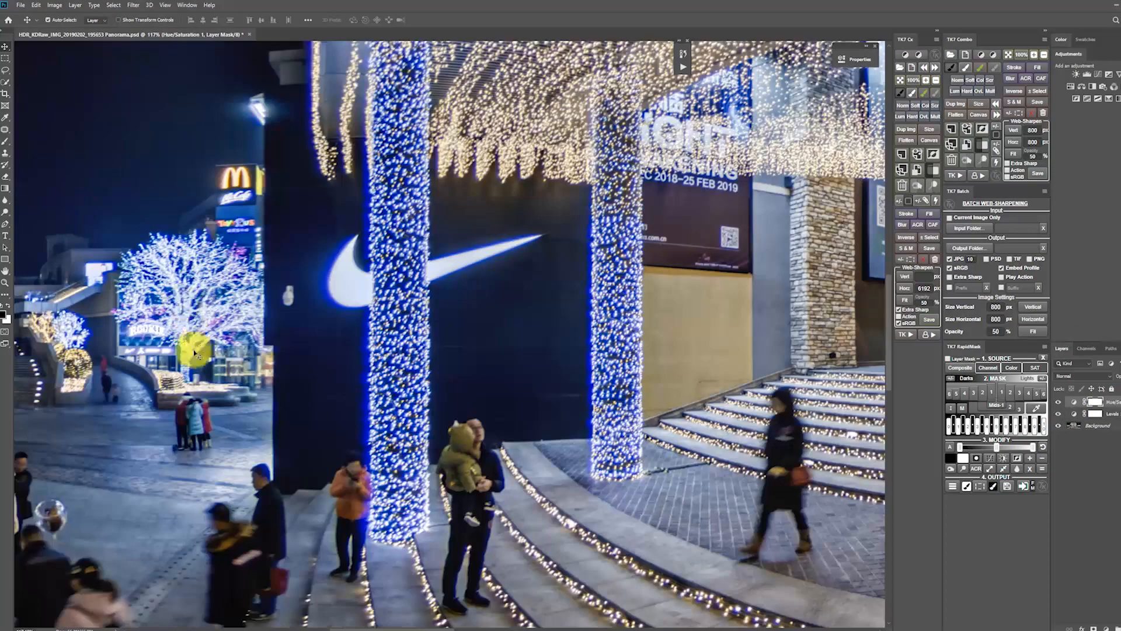
key("h")
left_click_drag(317, 373, 526, 362)
scroll(560, 343, "down", 1)
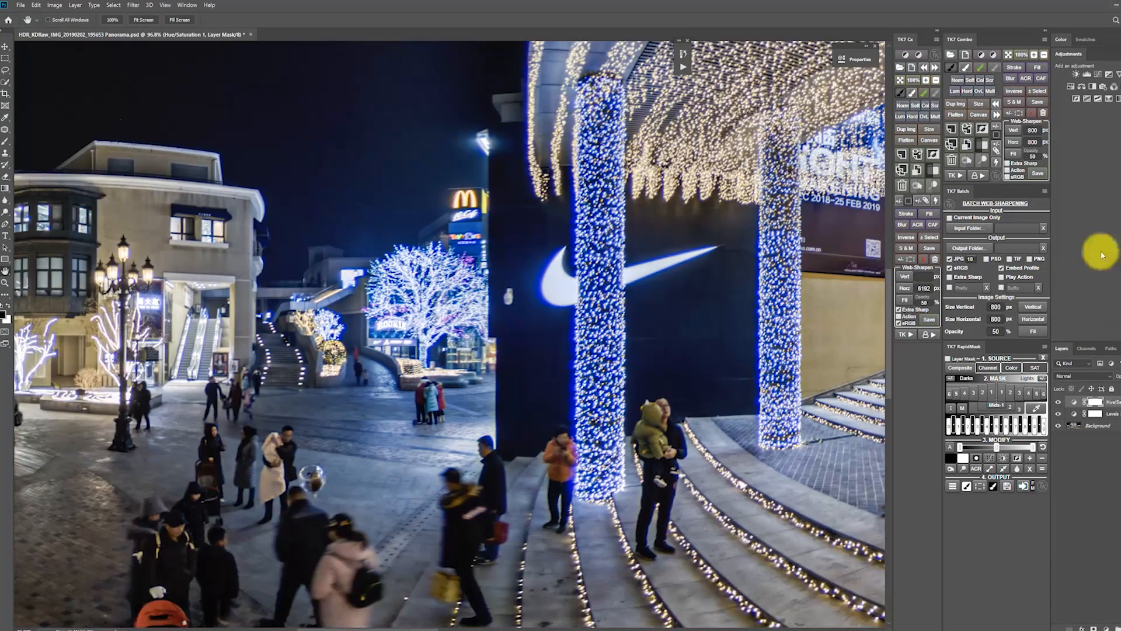
left_click(1071, 86)
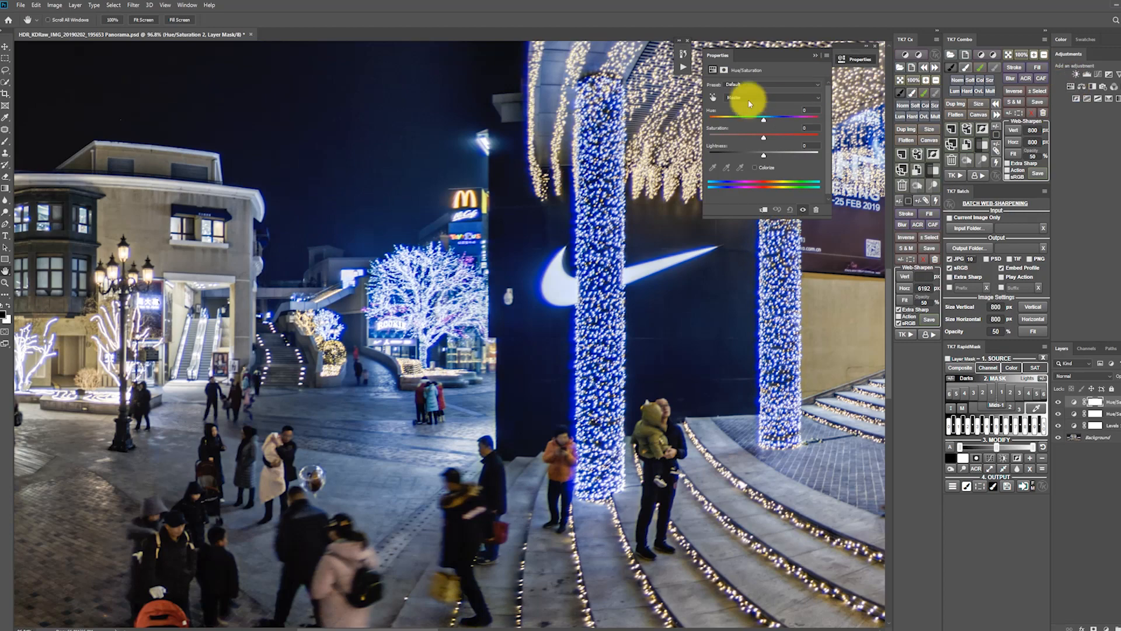
left_click(713, 98)
scroll(464, 336, "up", 2)
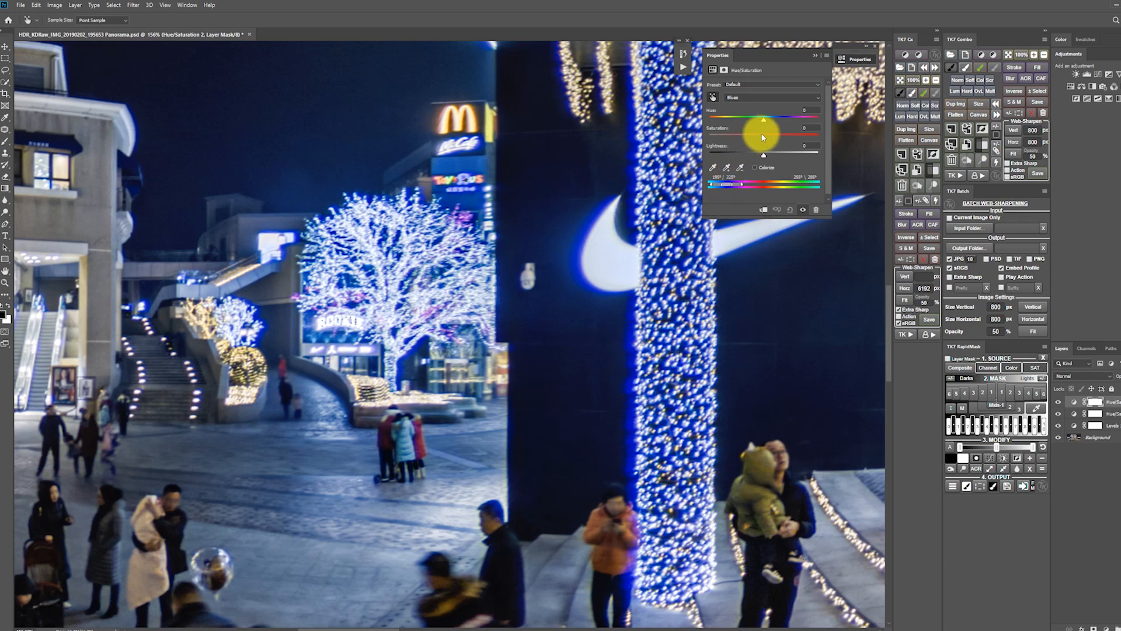
left_click_drag(763, 138, 727, 158)
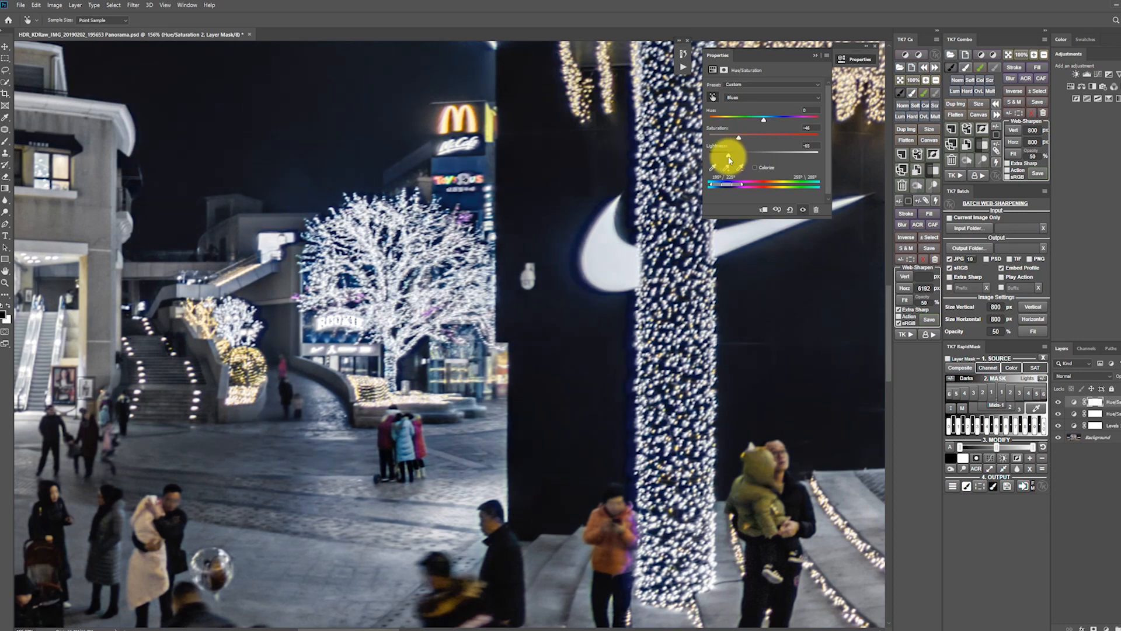
Refine the Blues adjustment by extending its colour range, setting lightness to -46 and hue to 0, and easing the desaturation.
left_click_drag(739, 139, 741, 138)
left_click_drag(742, 185, 767, 123)
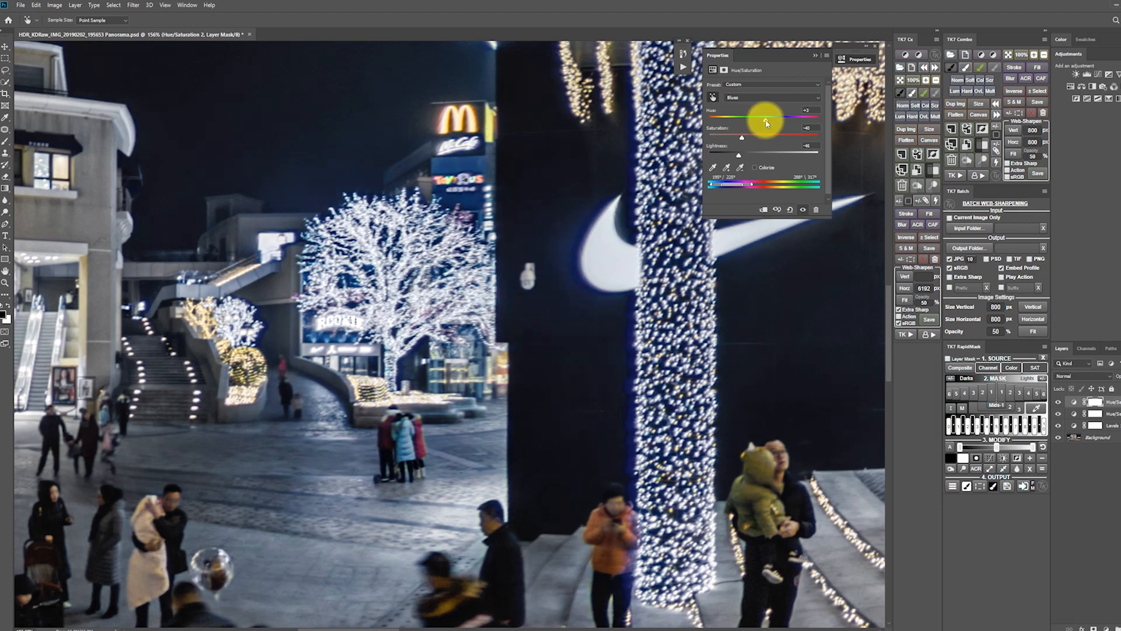
left_click(812, 110)
type("0")
left_click_drag(744, 138, 749, 137)
left_click(815, 58)
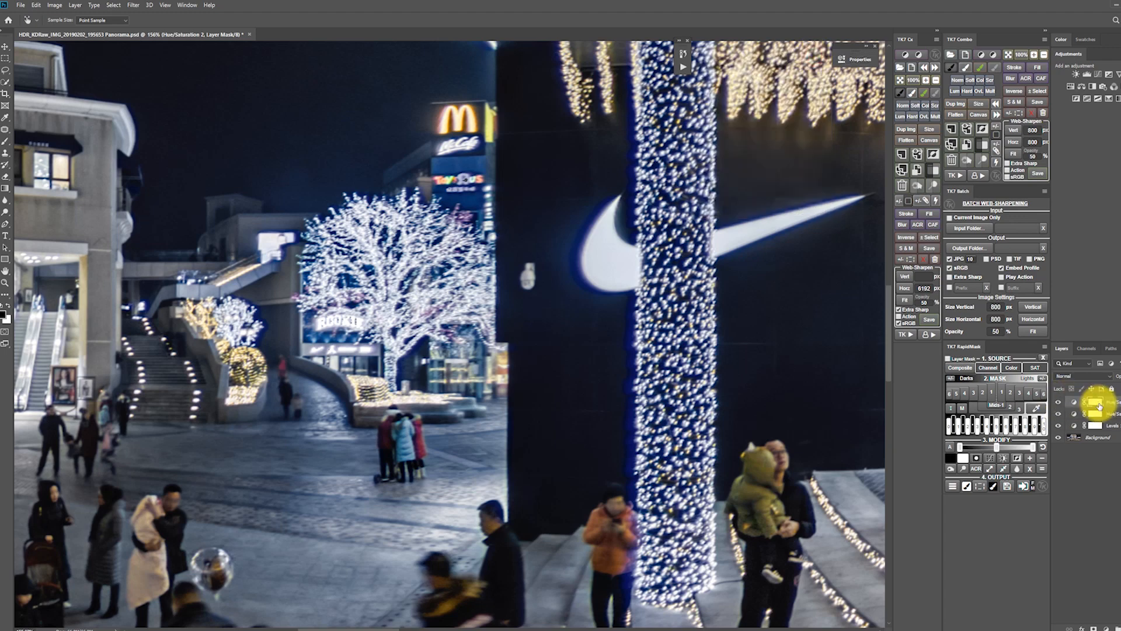
Invert the mask of the blue adjustment and brush the effect in with the Eraser around the large lit tree.
key("ctrl+i")
key("e")
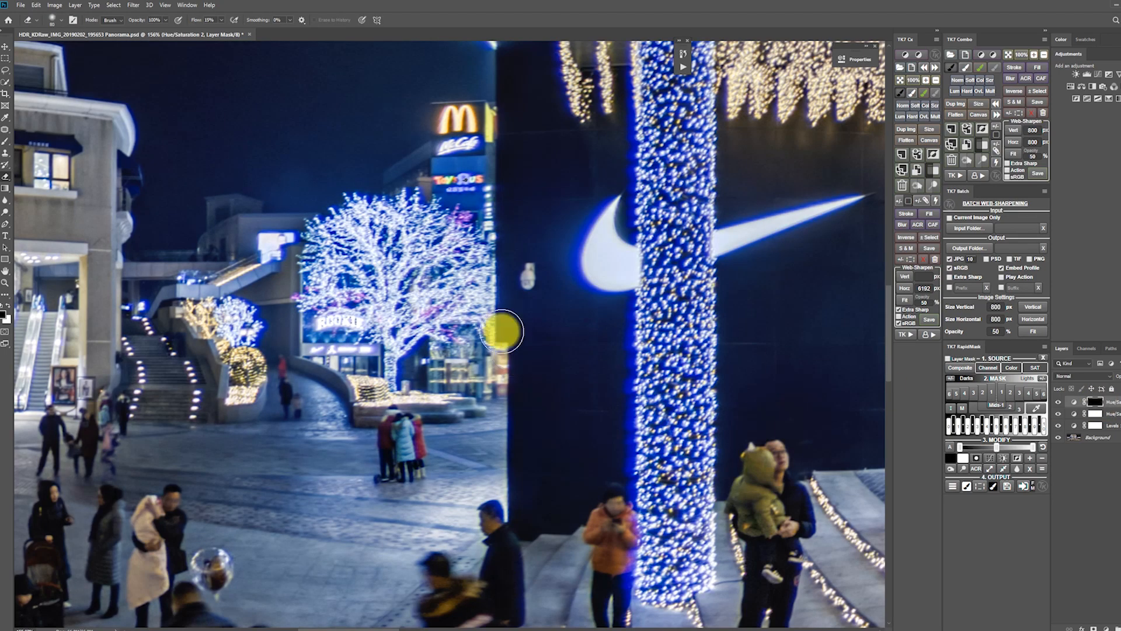
left_click_drag(487, 246, 428, 177)
left_click_drag(320, 192, 281, 253)
Enlarge the Eraser, set its flow to 47% and reveal the blue reduction over the small lit tree and the dark Nike wall.
key("bracketright")
key("bracketright")
key("bracketright")
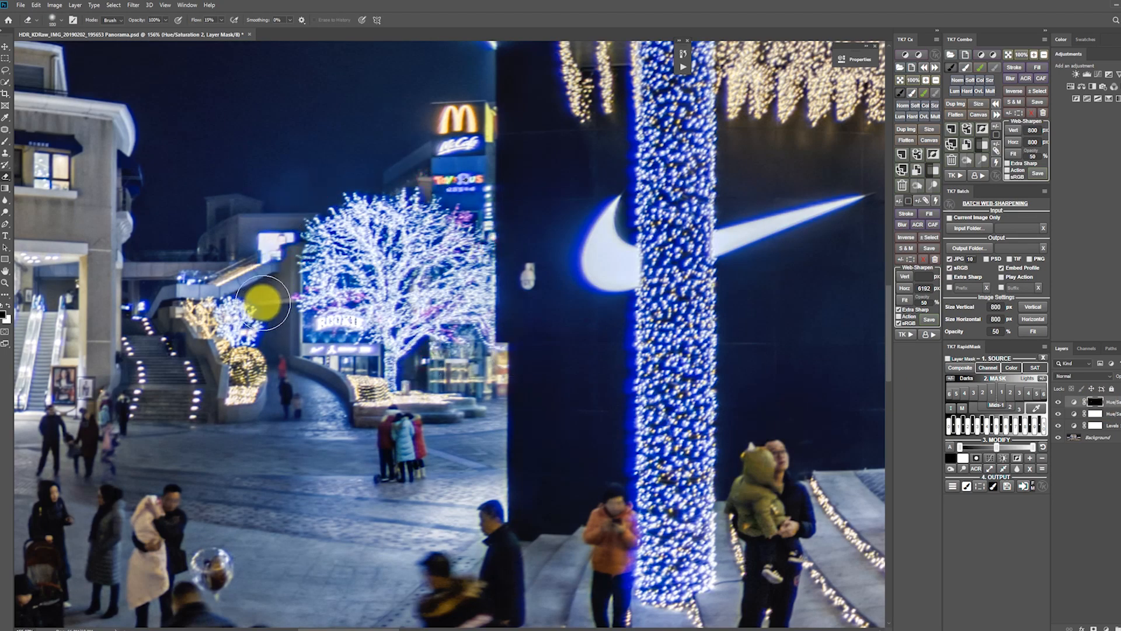
left_click(221, 20)
left_click(234, 29)
mouse_move(266, 332)
left_mouse_down()
mouse_move(250, 308)
mouse_move(290, 368)
left_mouse_up()
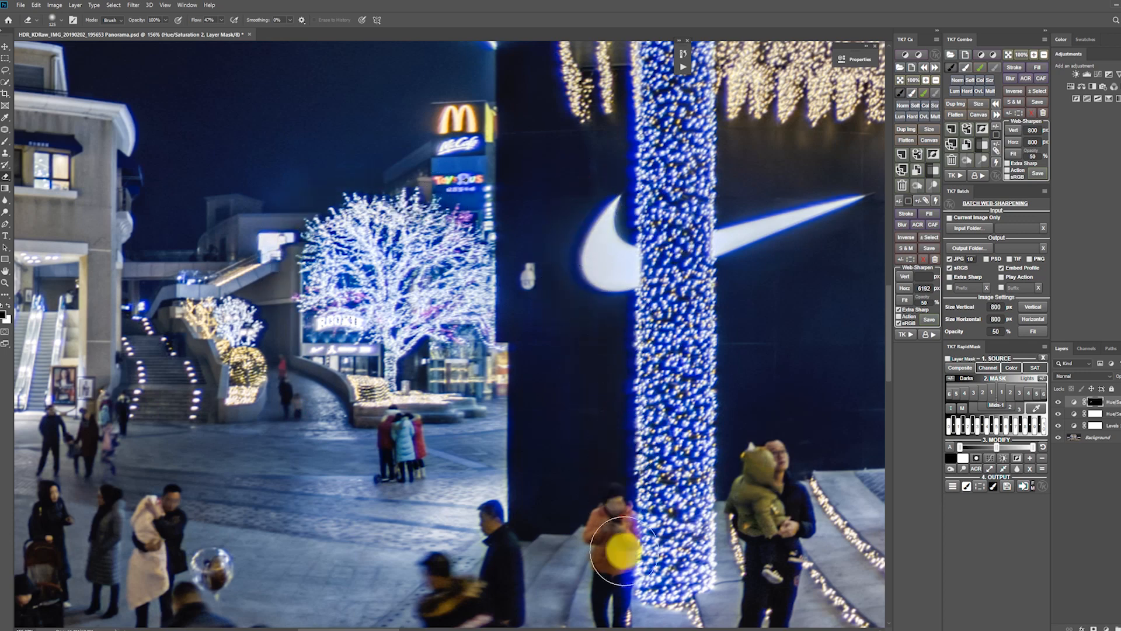
left_click_drag(523, 277, 522, 367)
Reveal the blue reduction along the outer edge of the canopy above the Nike wall.
scroll(524, 403, "down", 4)
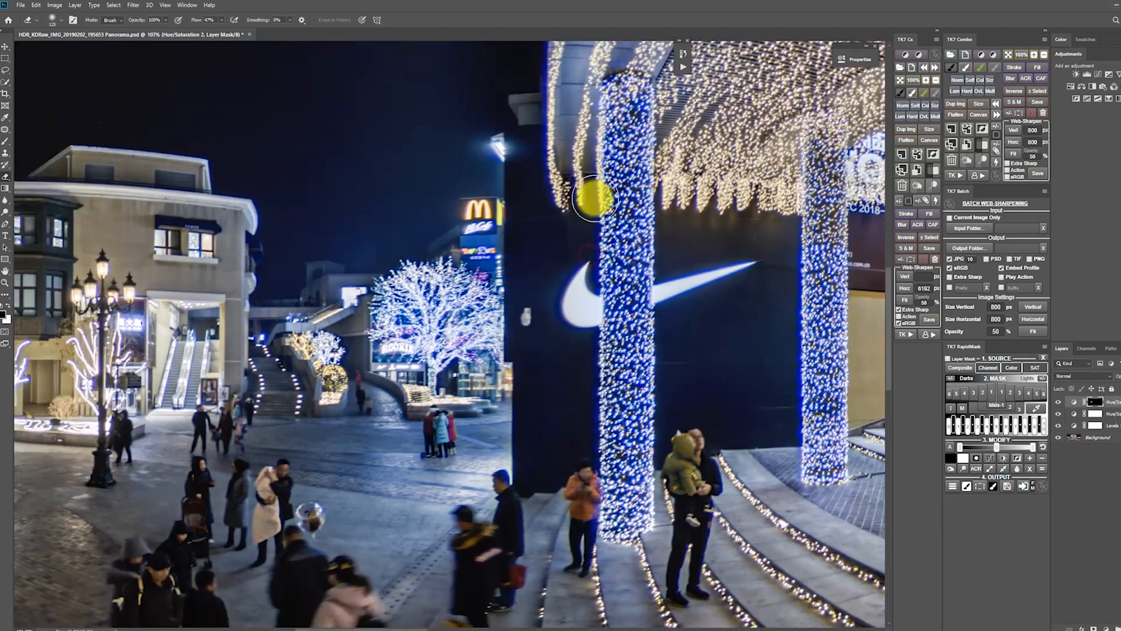
scroll(593, 225, "down", 5)
left_click_drag(575, 222, 561, 165)
scroll(547, 165, "down", 4)
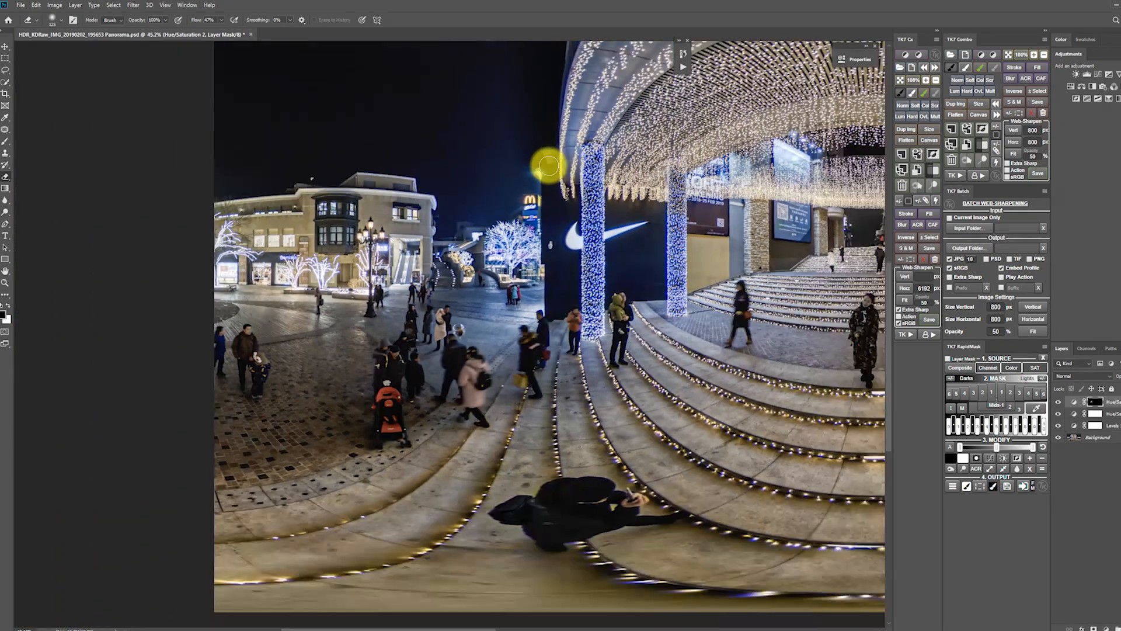
Delete the second Hue/Saturation adjustment layer with its painted mask.
left_click_drag(597, 110, 505, 327)
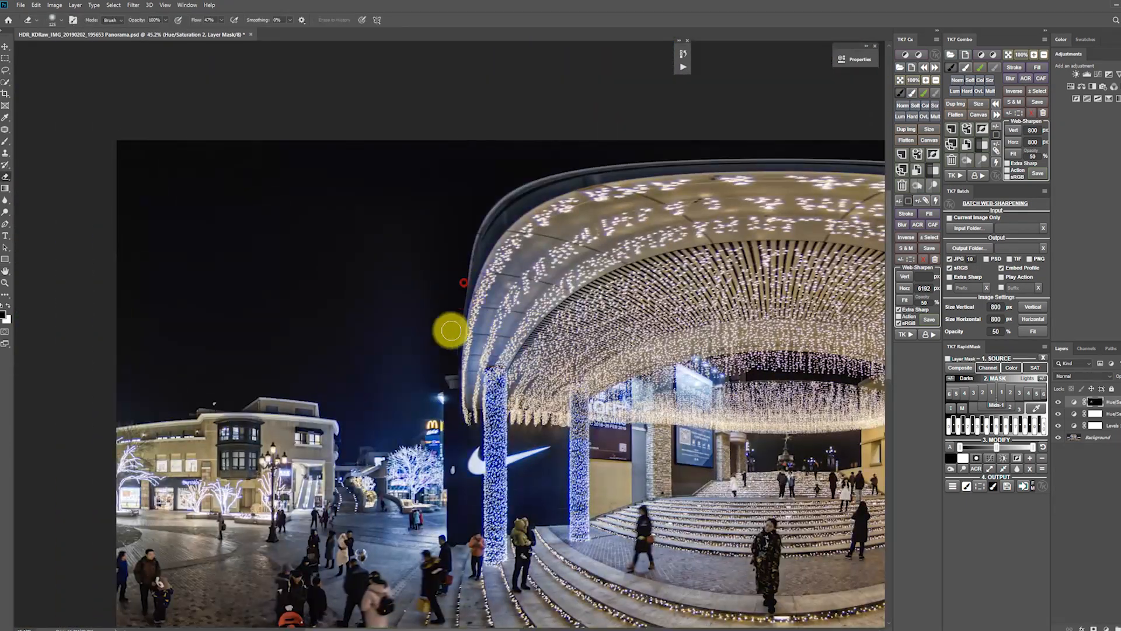
scroll(433, 534, "up", 5)
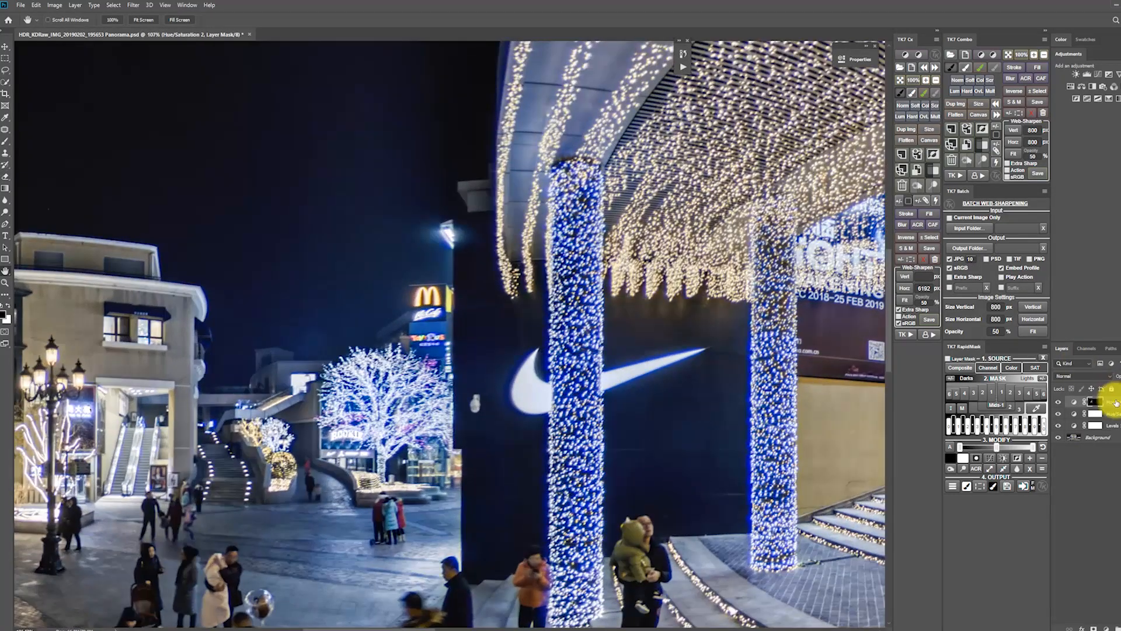
key("Delete")
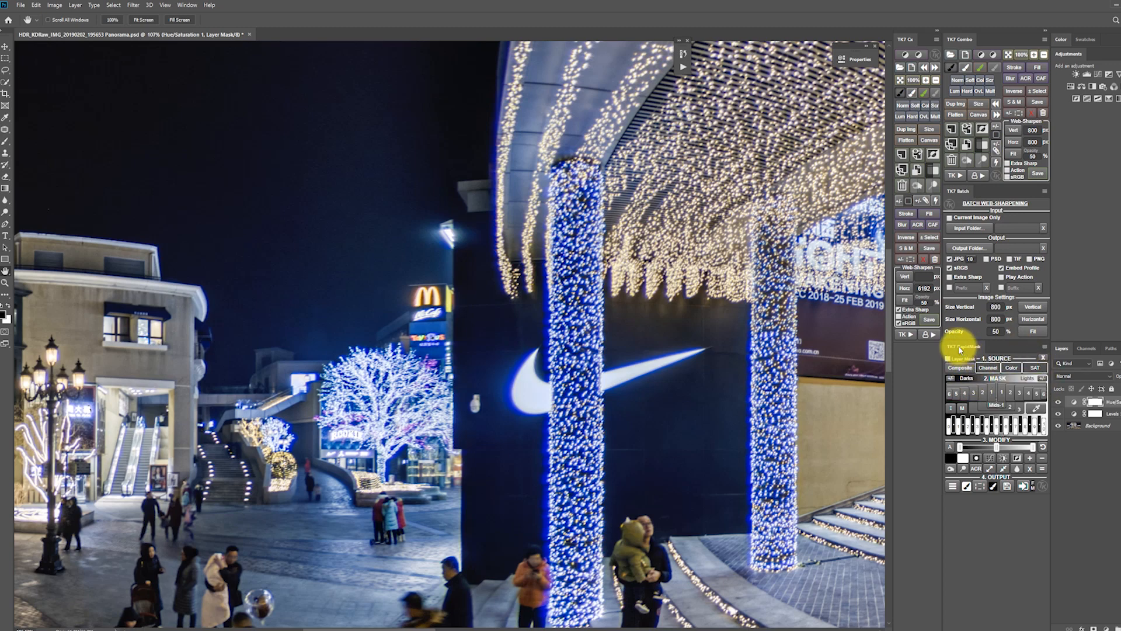
left_click(963, 372)
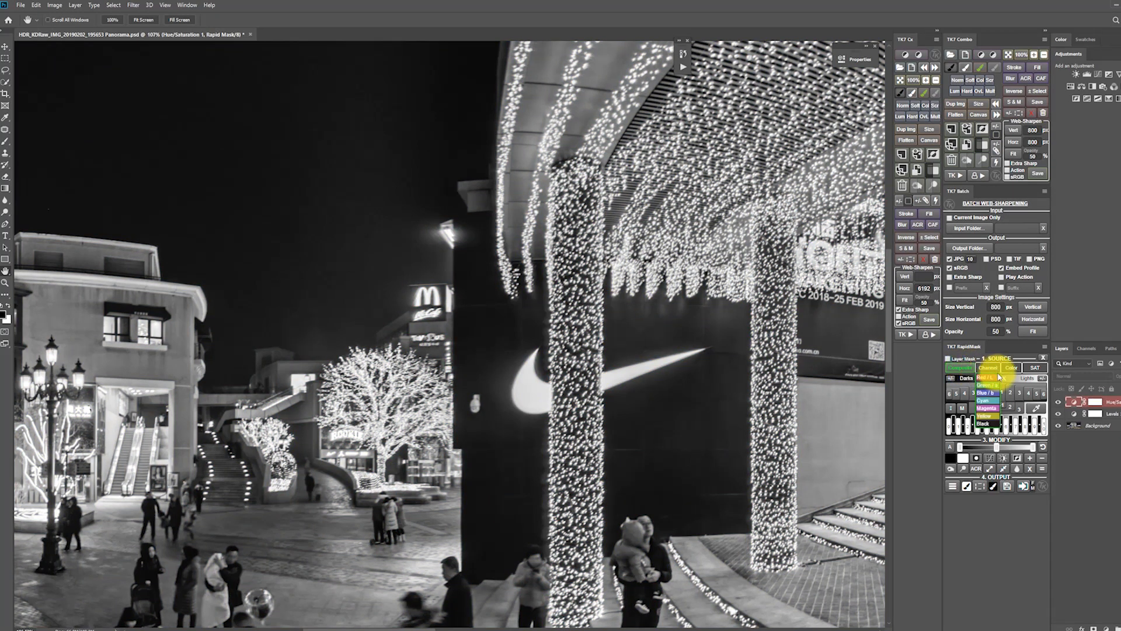
left_click(987, 376)
left_click(1117, 427, "shift")
key("ctrl+e")
key("ctrl+z")
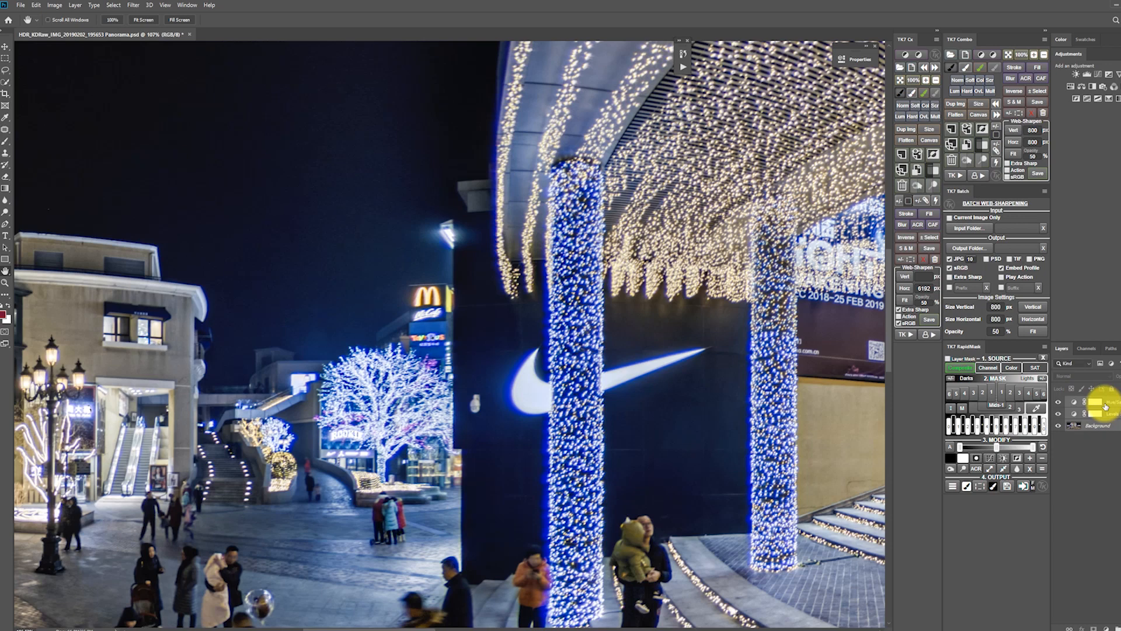
Stamp all visible layers into a new layer and build a RapidMask from its blue colours.
key("ctrl+alt+shift+e")
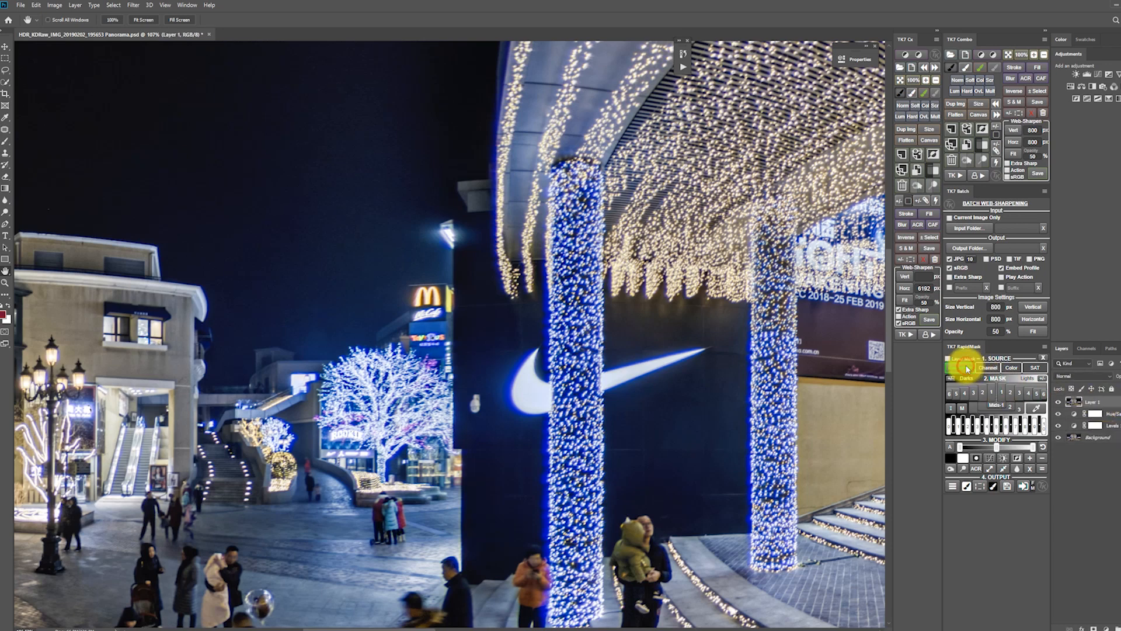
left_click(965, 368)
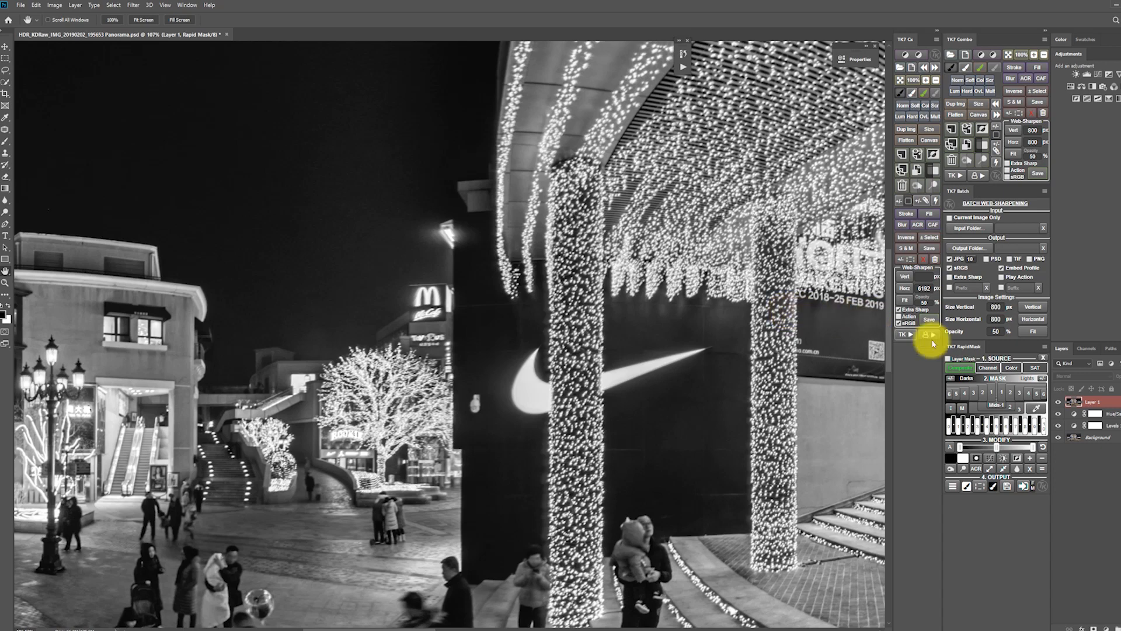
mouse_move(1040, 370)
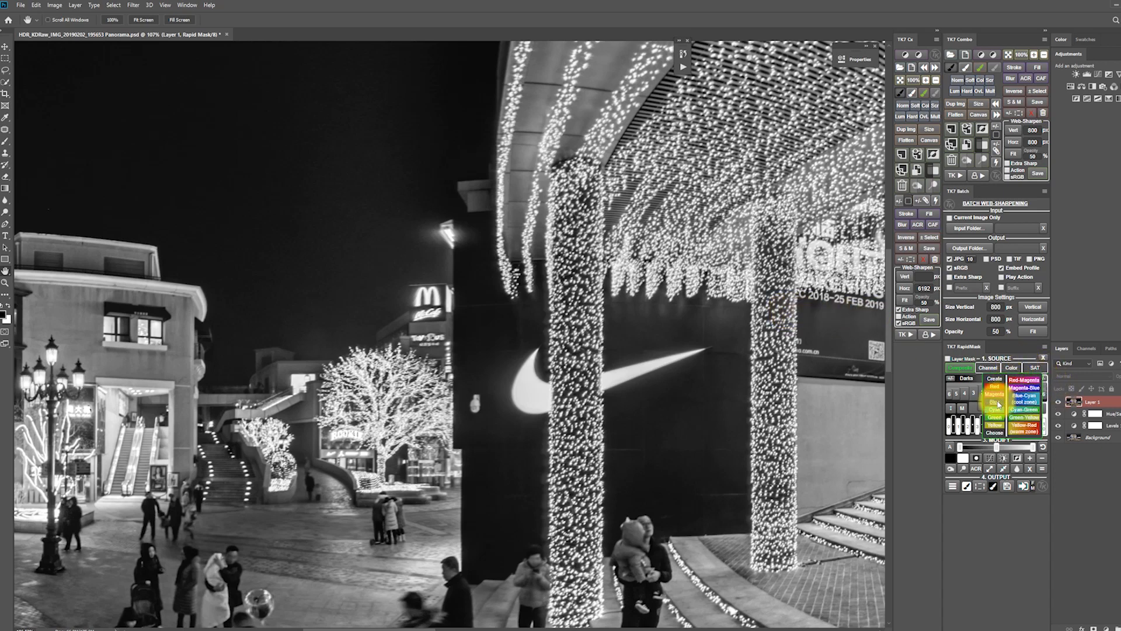
left_click(996, 401)
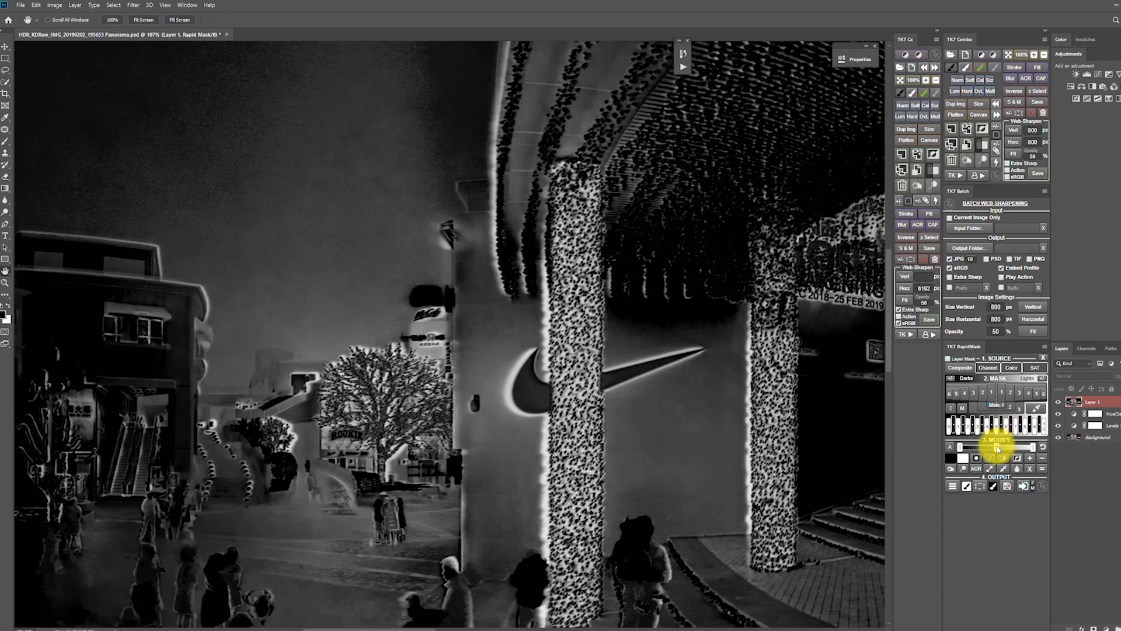
Darken the blue mask's midtones slightly, soften it with a 2.5 pixel Gaussian Blur and output it as a selection.
left_click_drag(1000, 449, 1002, 450)
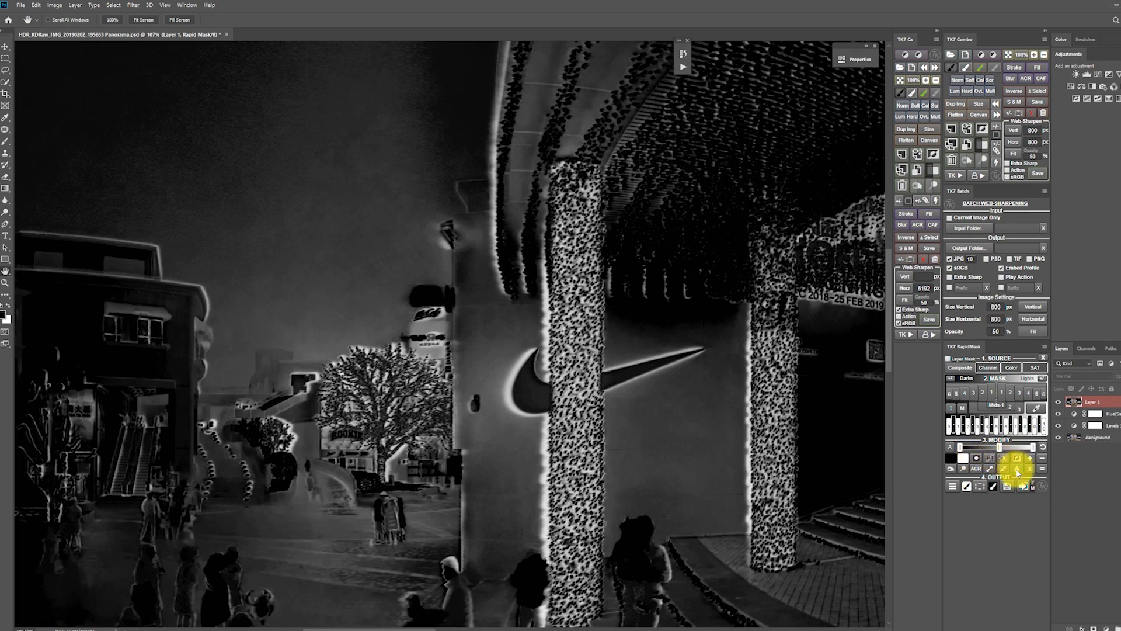
left_click(1018, 469)
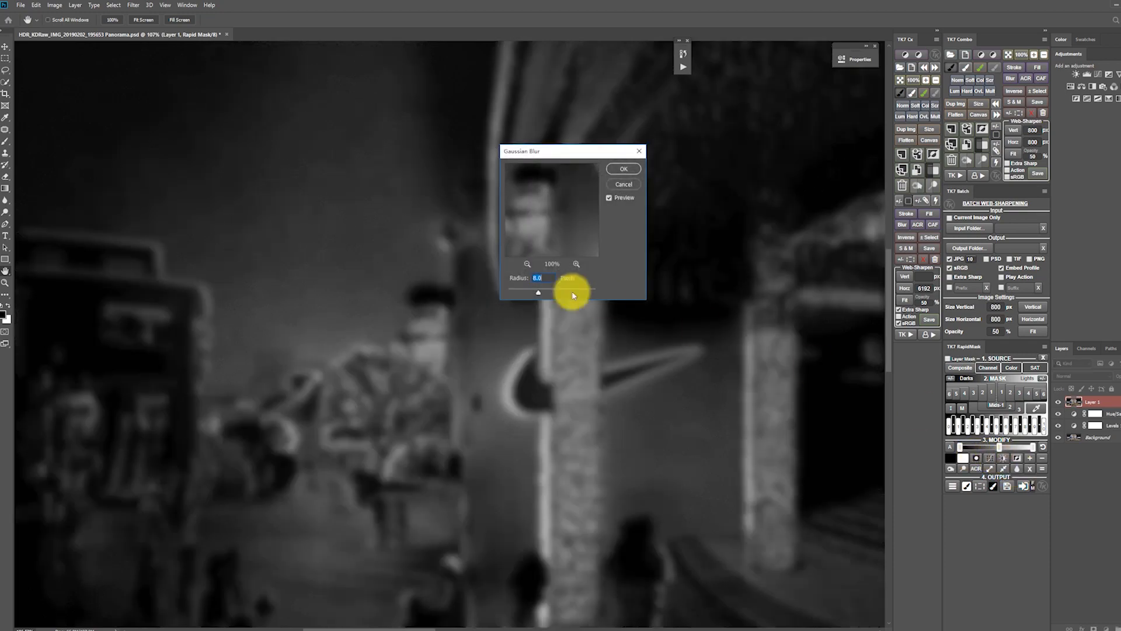
left_click_drag(542, 295, 519, 296)
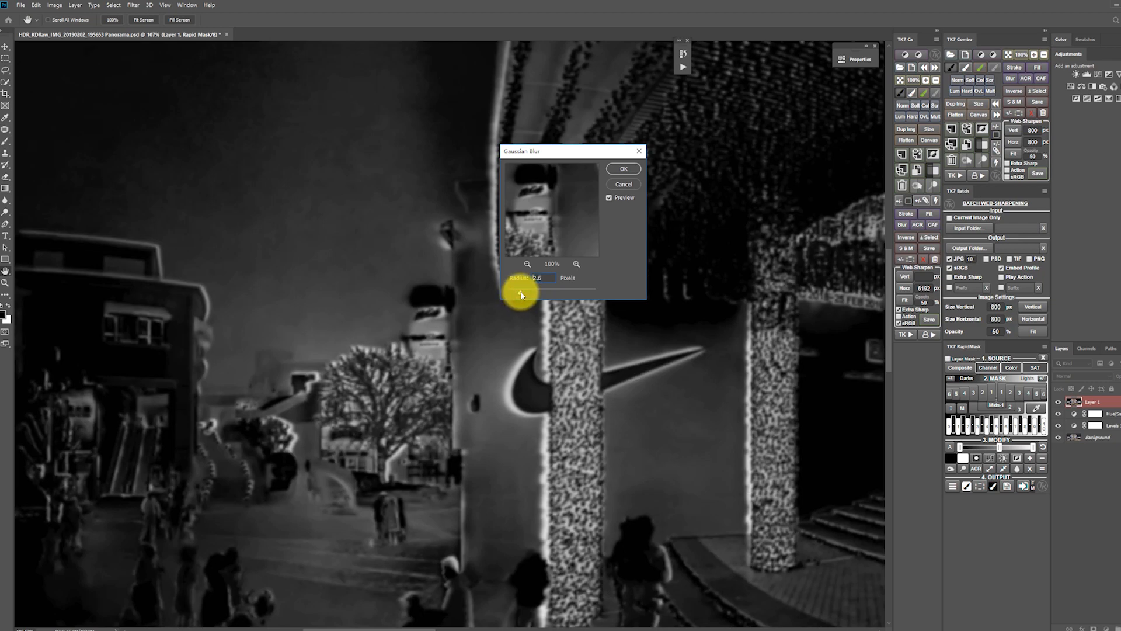
left_click_drag(522, 295, 522, 295)
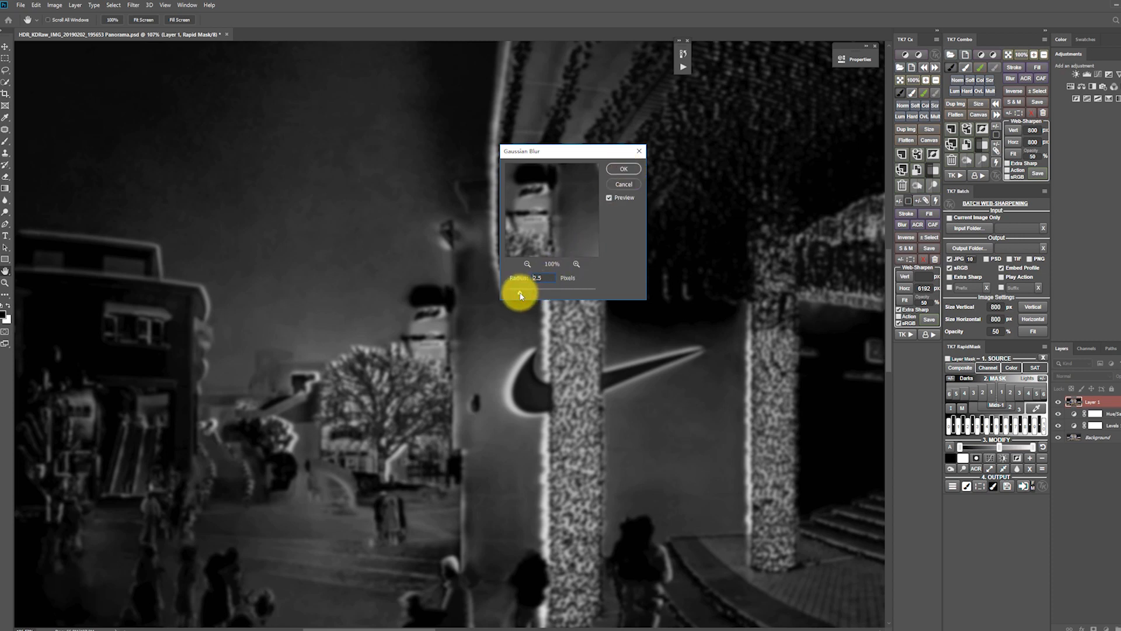
left_click(622, 169)
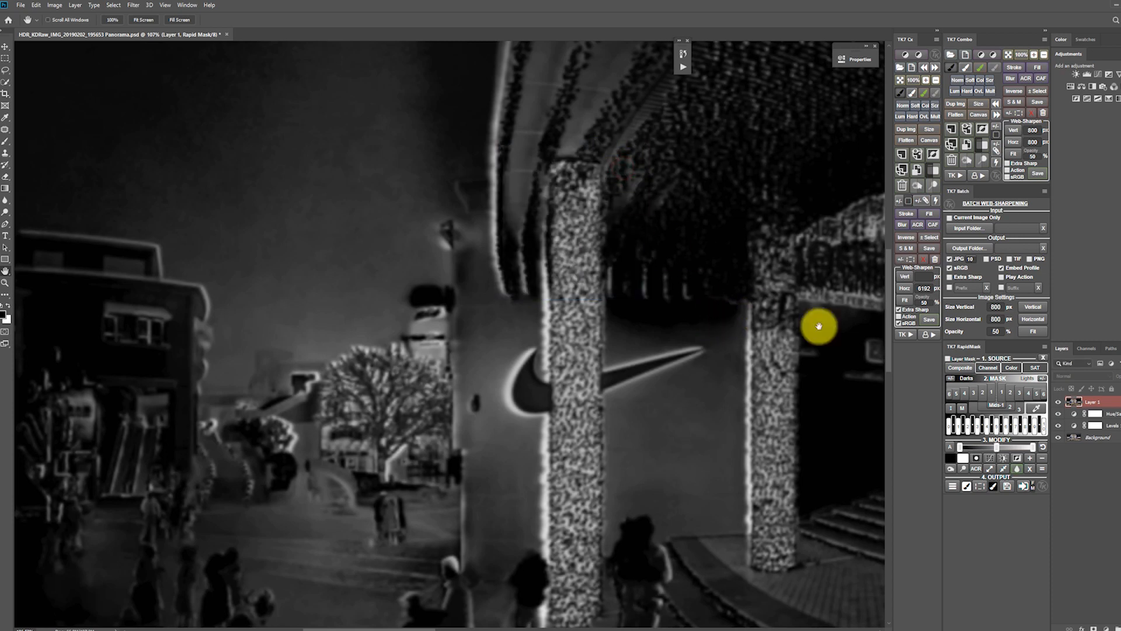
left_click(983, 490)
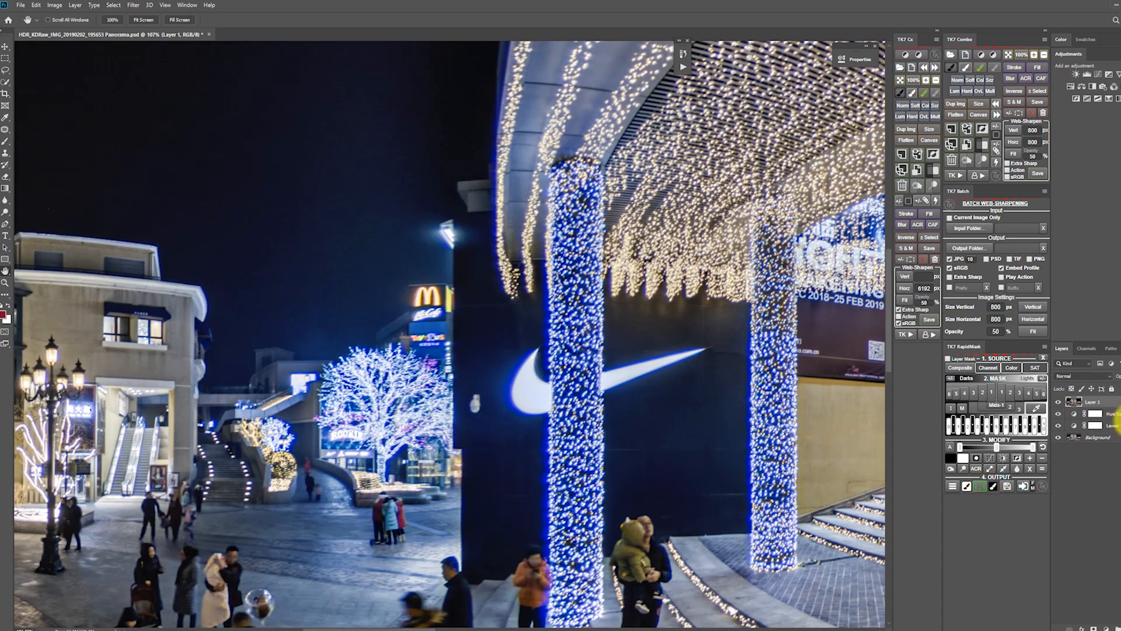
Save the active blue selection as a new channel named CA.
left_click(1087, 350)
left_click(1062, 349)
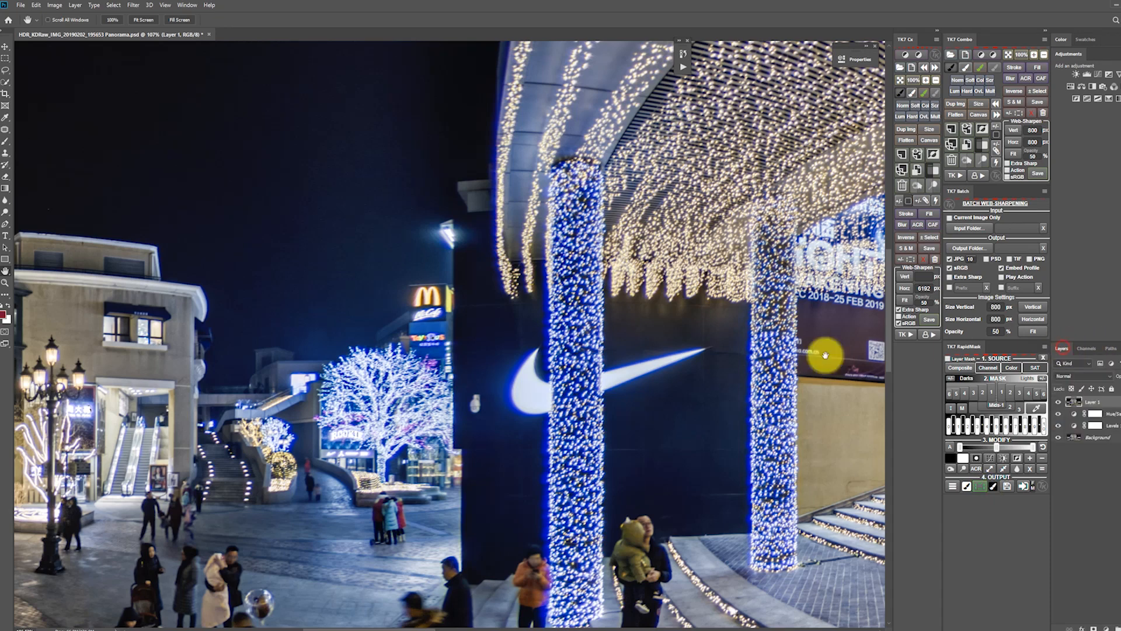
key("l")
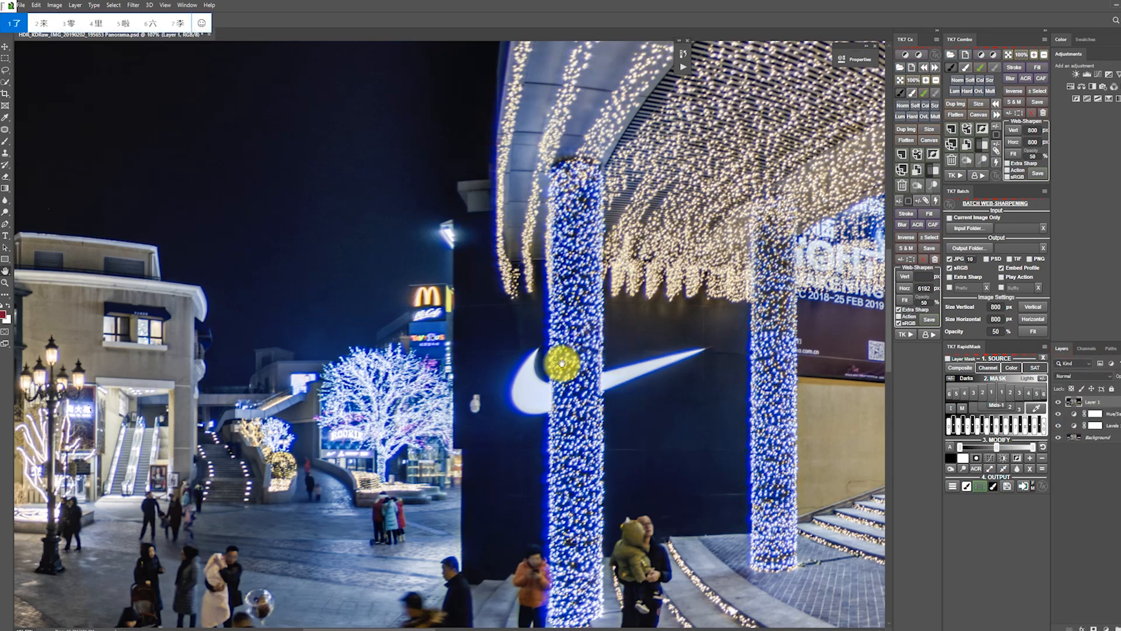
key("shift")
right_click(563, 364)
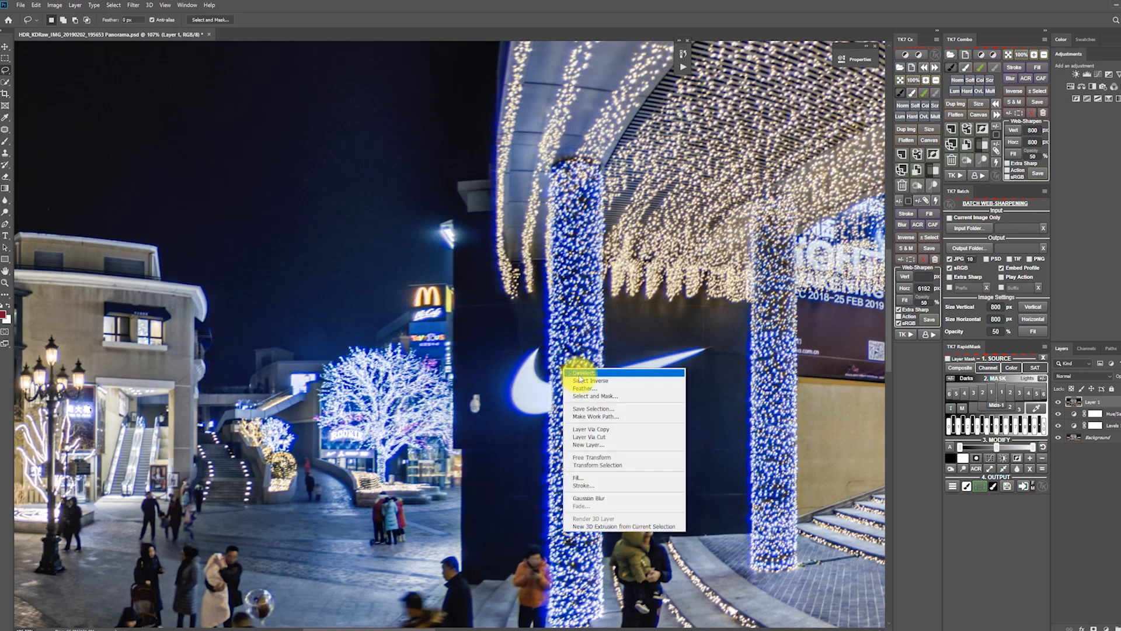
left_click(604, 409)
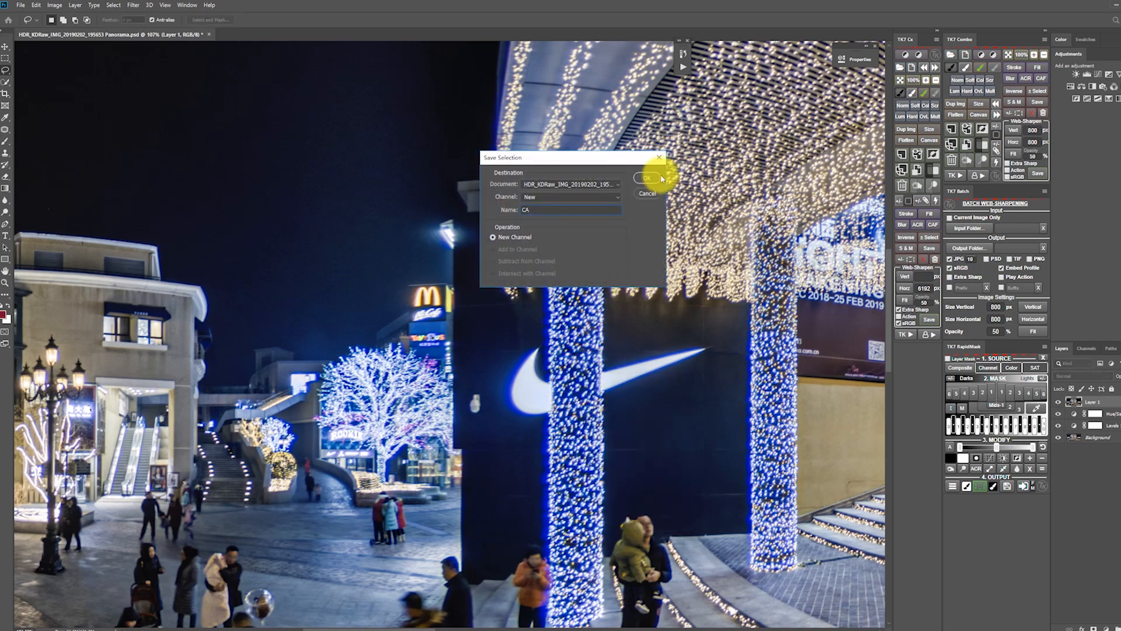
left_click(647, 176)
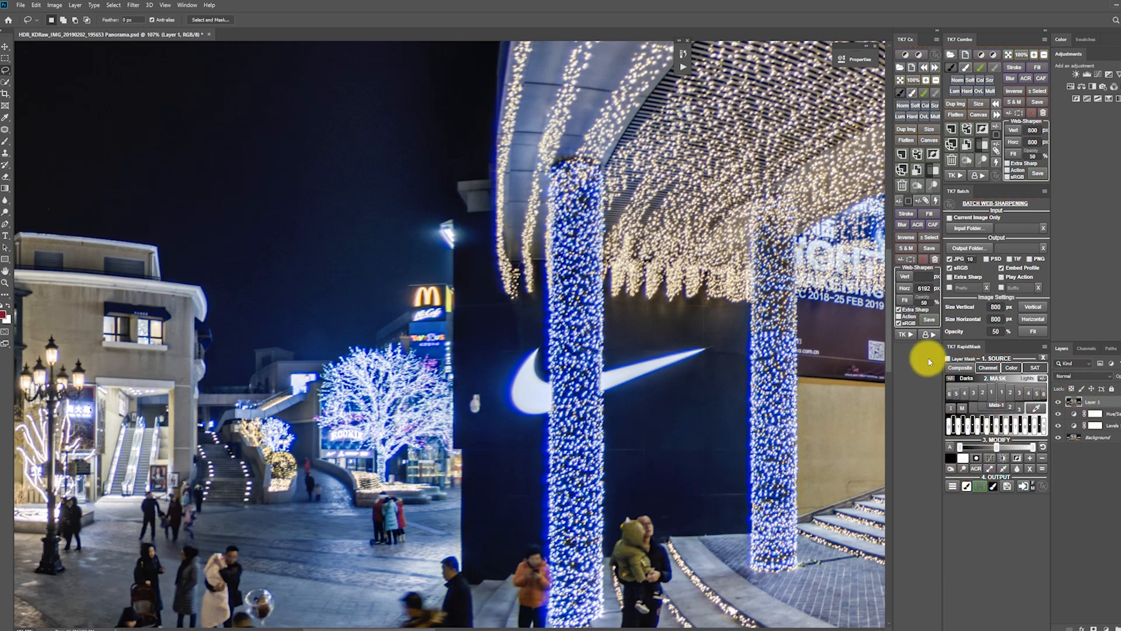
Run the TK7 Correct CA action with a 10 pixel Gaussian Blur radius.
left_click(909, 337)
left_click(908, 337)
left_click(910, 337)
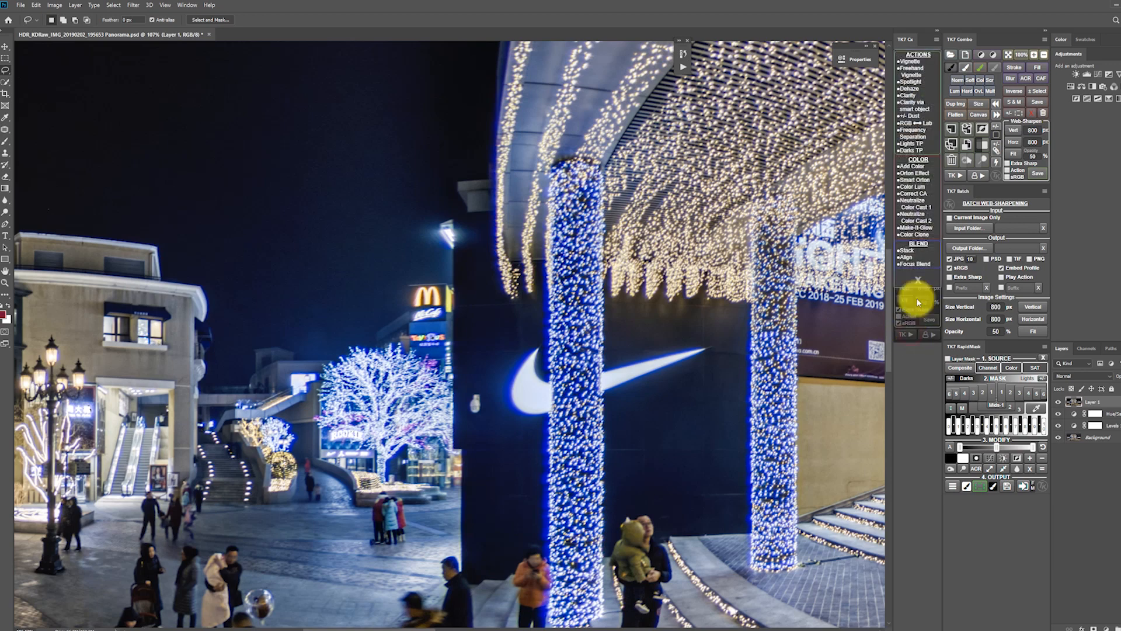
left_click(914, 193)
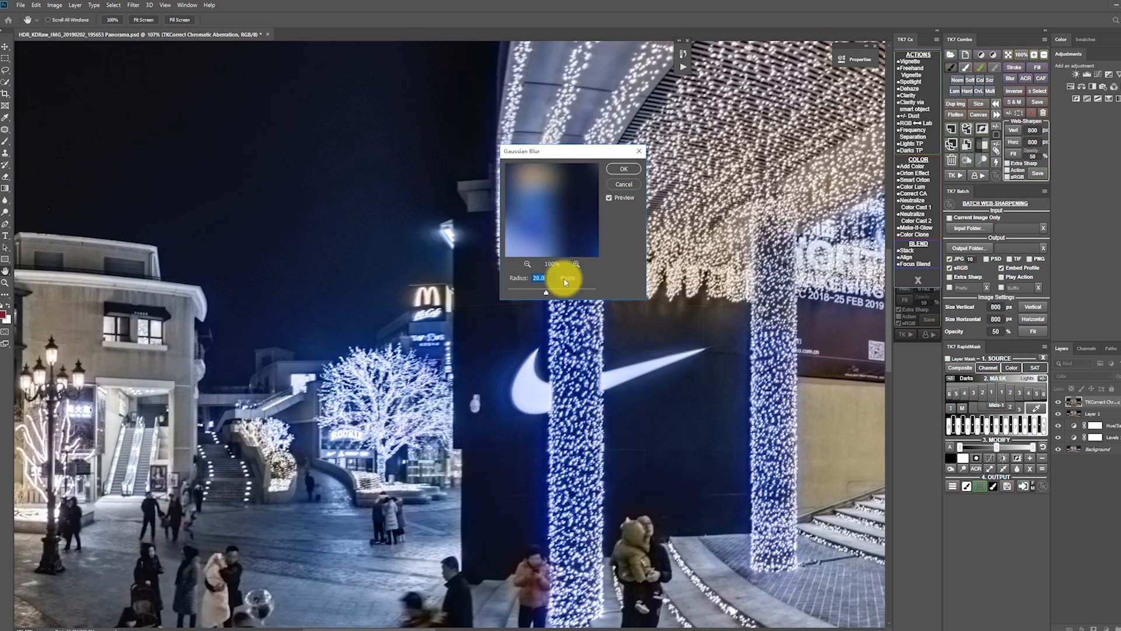
type("10")
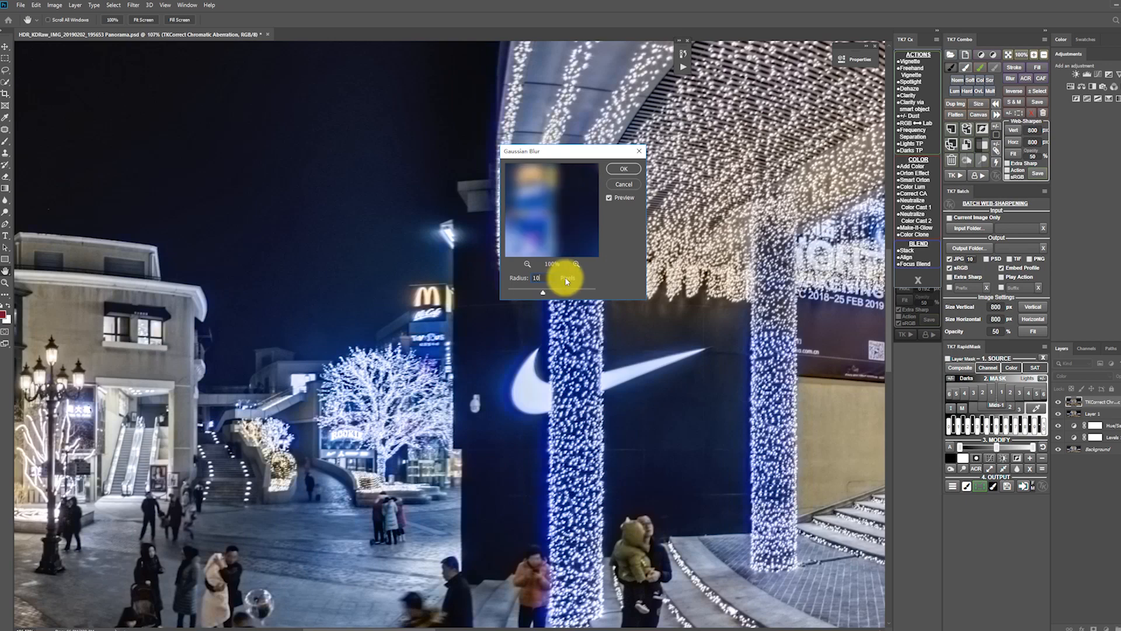
double_click(548, 281)
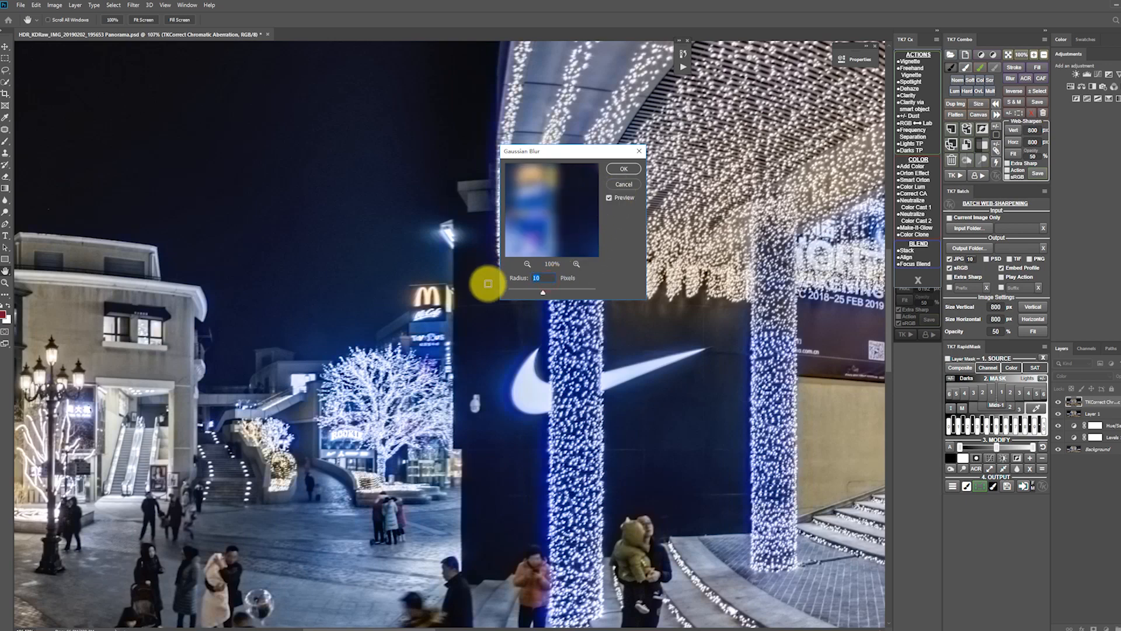
key("Return")
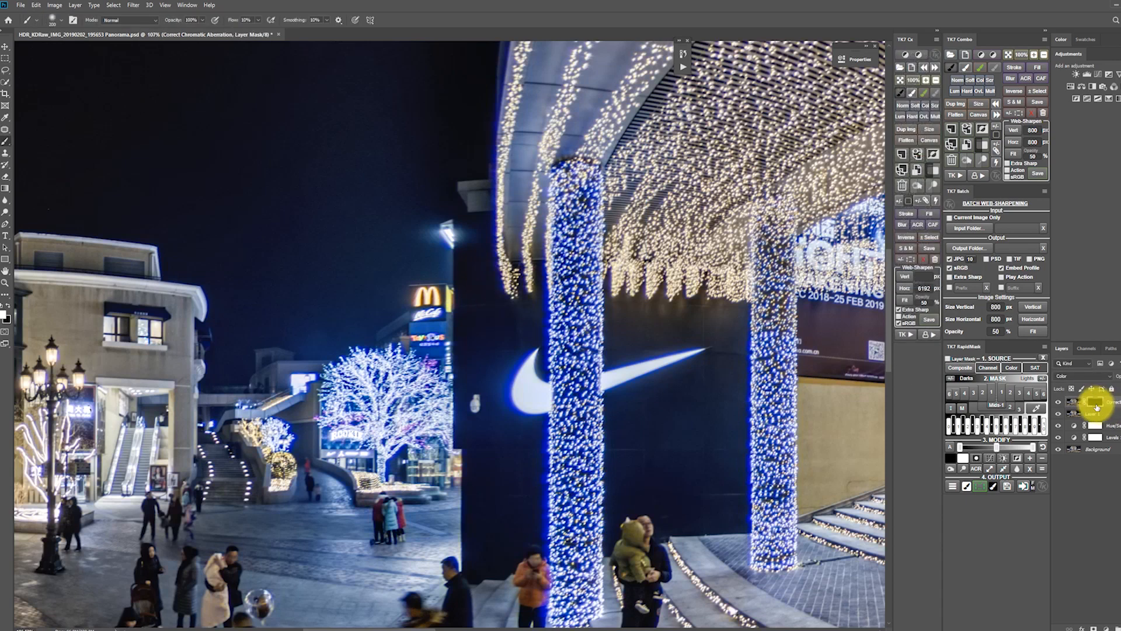
Replace the chromatic aberration layer's black mask with one made from the saved CA channel selection.
right_click(1098, 403)
left_click(1097, 418)
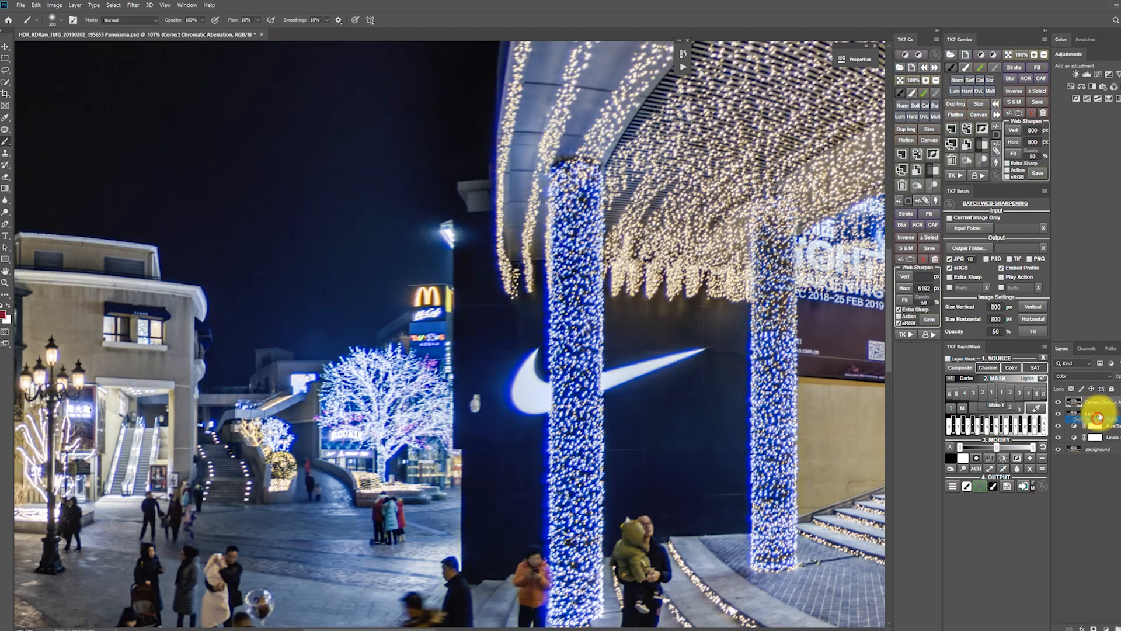
left_click(1086, 349)
left_click(1071, 403, "ctrl")
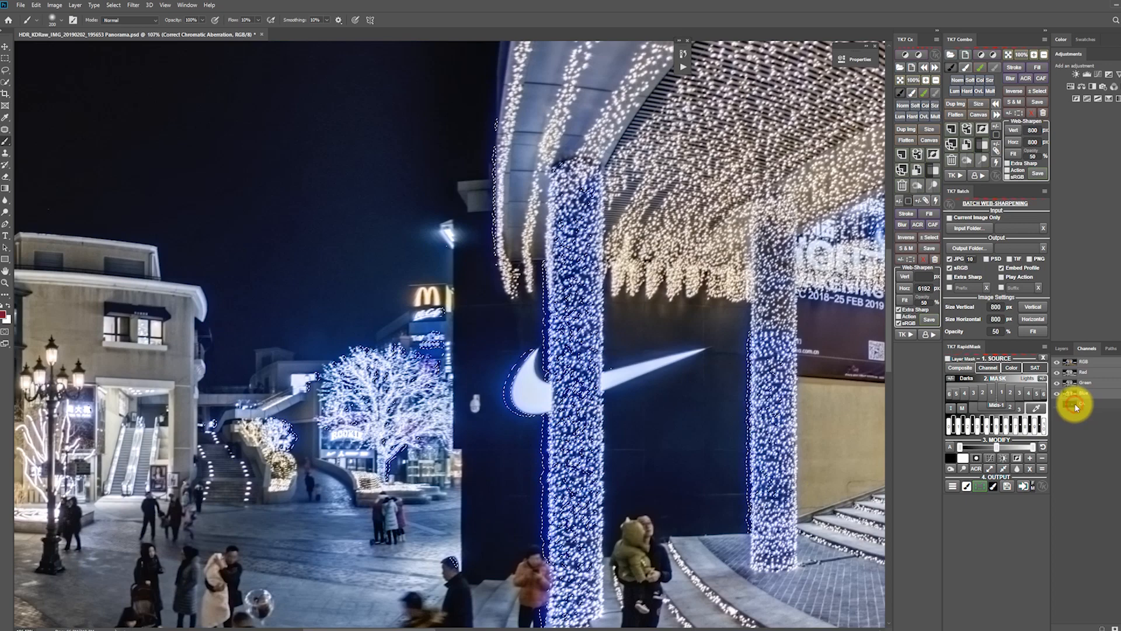
left_click(1064, 350)
scroll(561, 351, "down", 1)
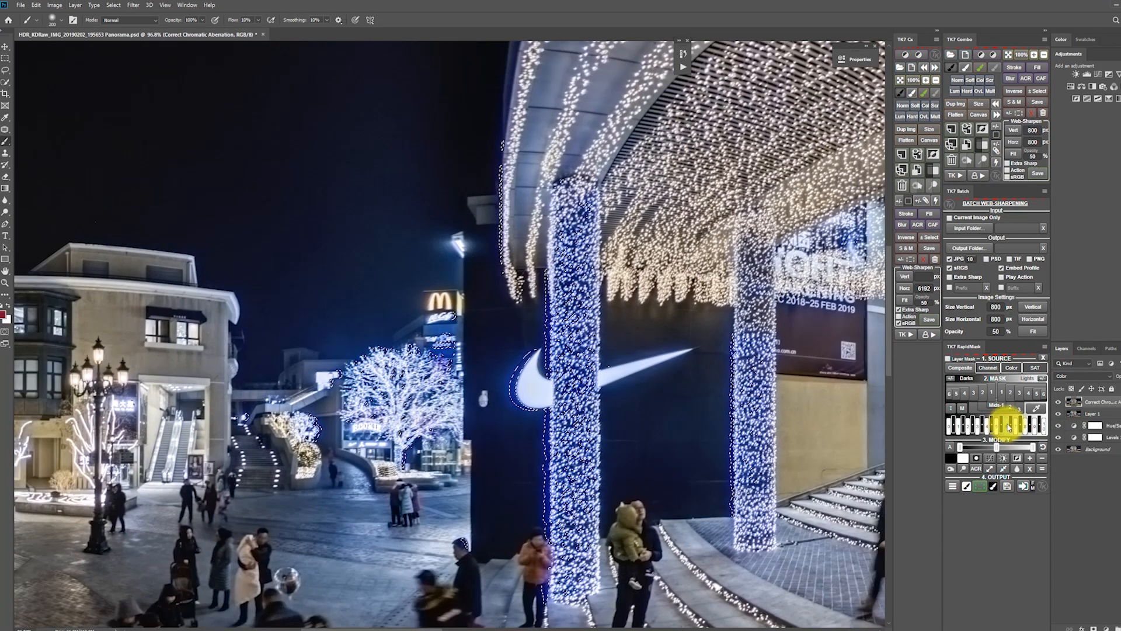
left_click(1094, 627)
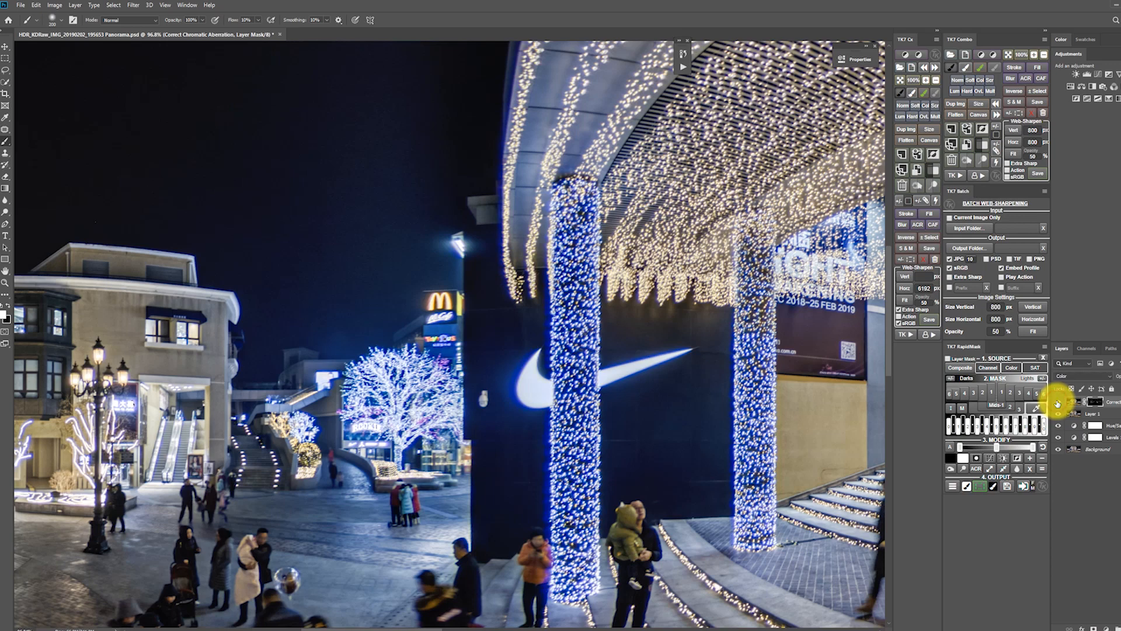
Compare the blue glow with and without the correction layer around the lit tree, the light-wrapped columns and the Levi's building.
scroll(327, 435, "up", 4)
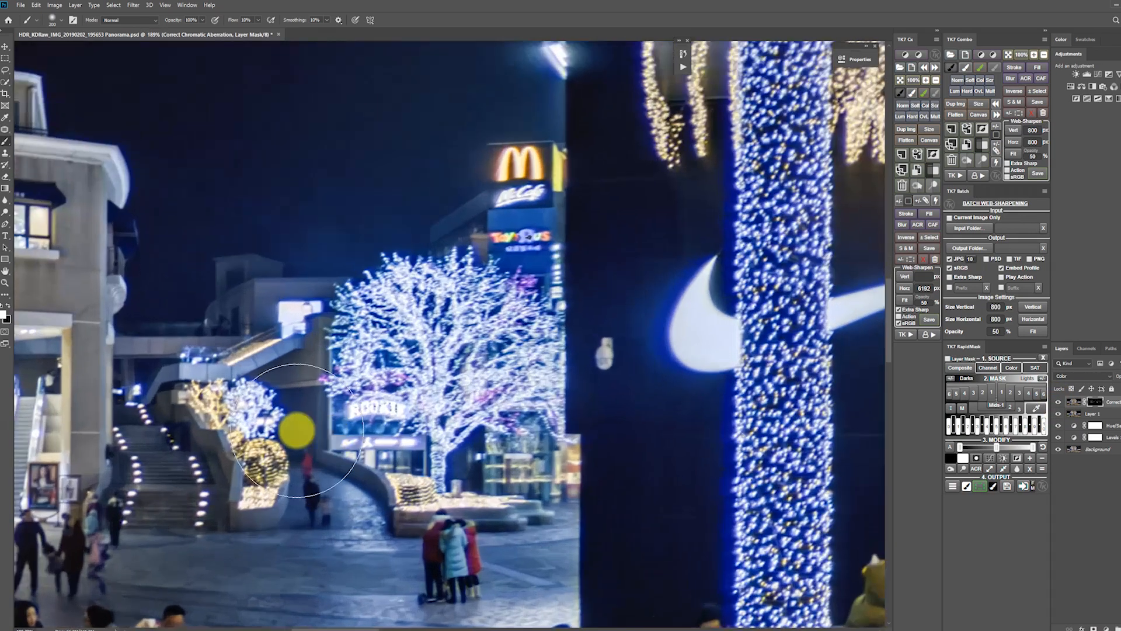
key("z")
left_click(346, 393, "alt")
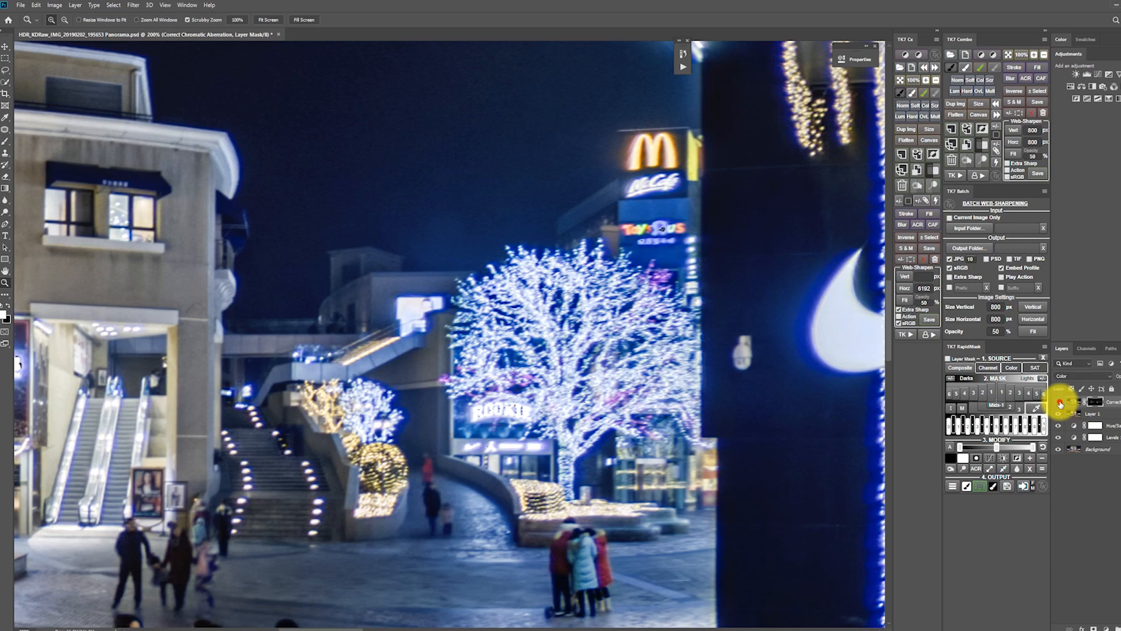
scroll(374, 412, "down", 6)
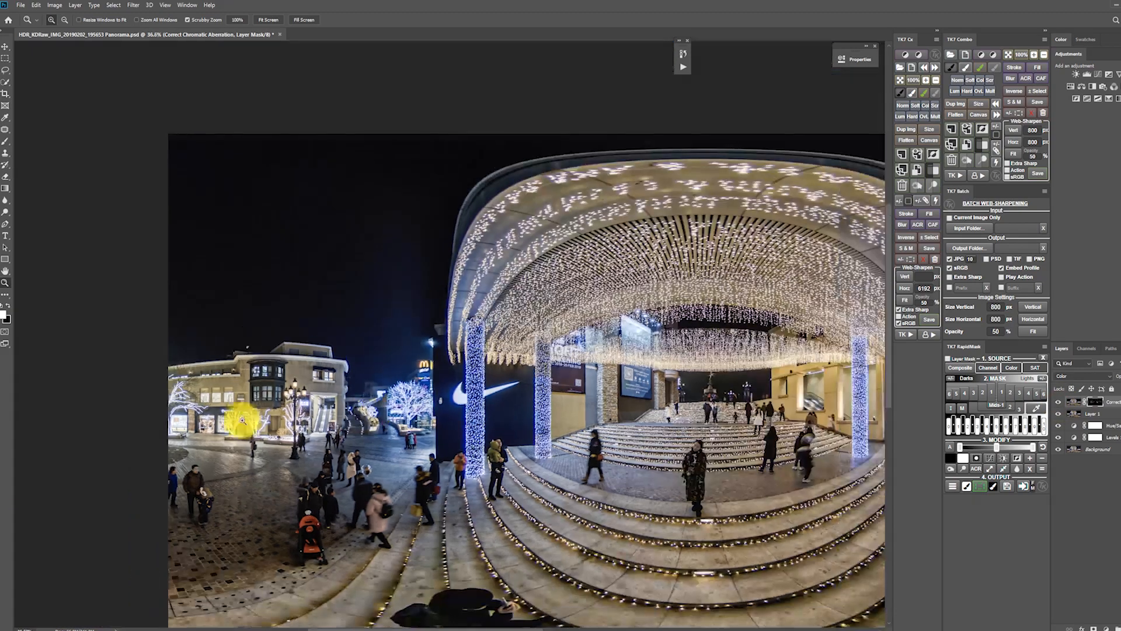
key("space")
left_click_drag(698, 431, 440, 385)
scroll(678, 511, "up", 2)
left_click_drag(678, 510, 521, 441)
scroll(521, 441, "up", 2)
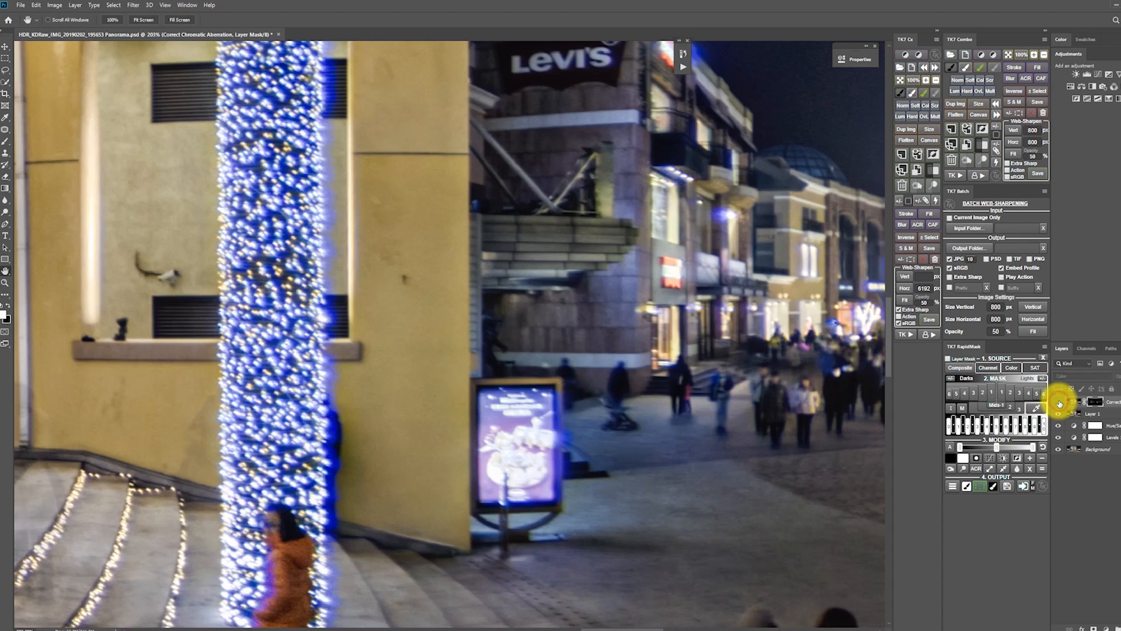
left_click(1059, 402)
left_click(443, 399, "alt")
left_click(443, 399, "alt")
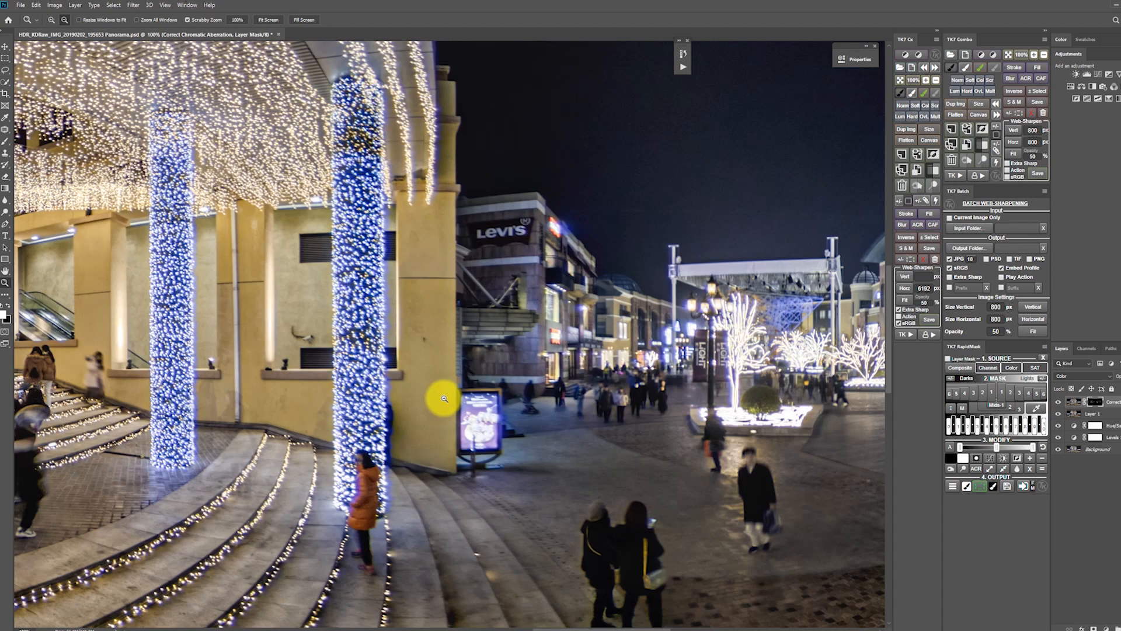
scroll(736, 362, "up", 3)
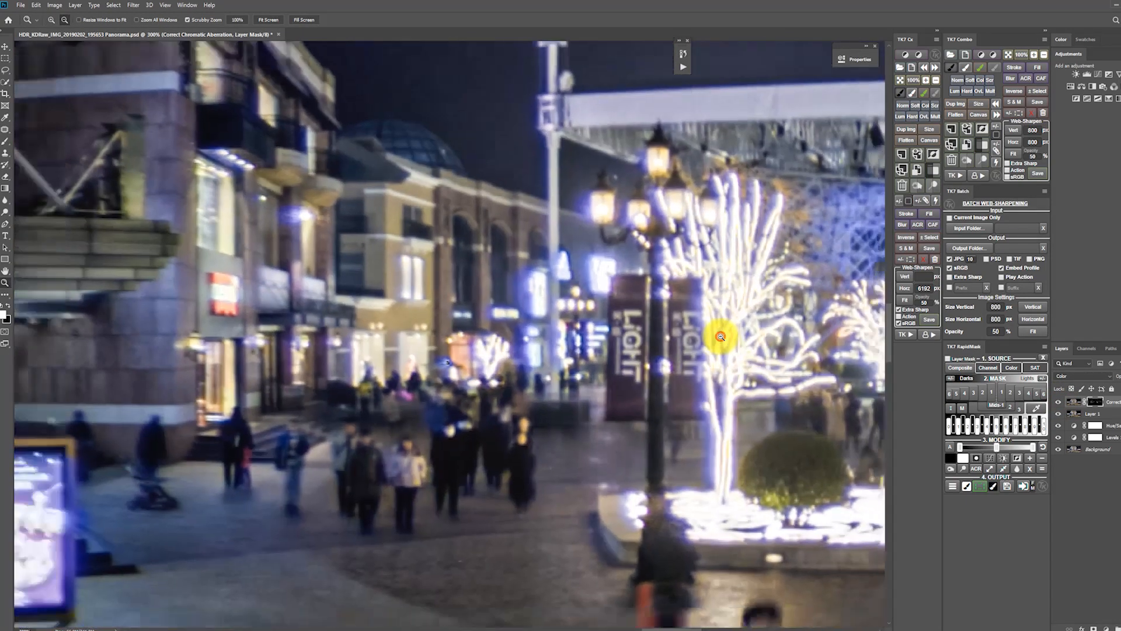
left_click(721, 337, "alt")
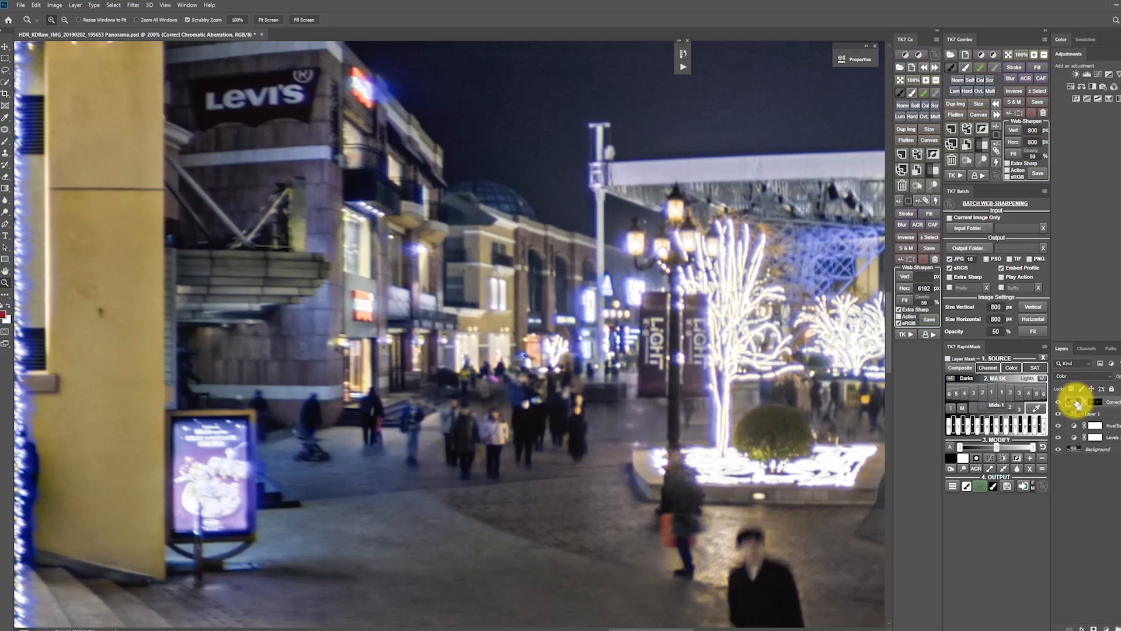
Duplicate the masked chromatic aberration layer to strengthen the blue reduction, and check the light-wrapped columns and the tree.
key("ctrl+j")
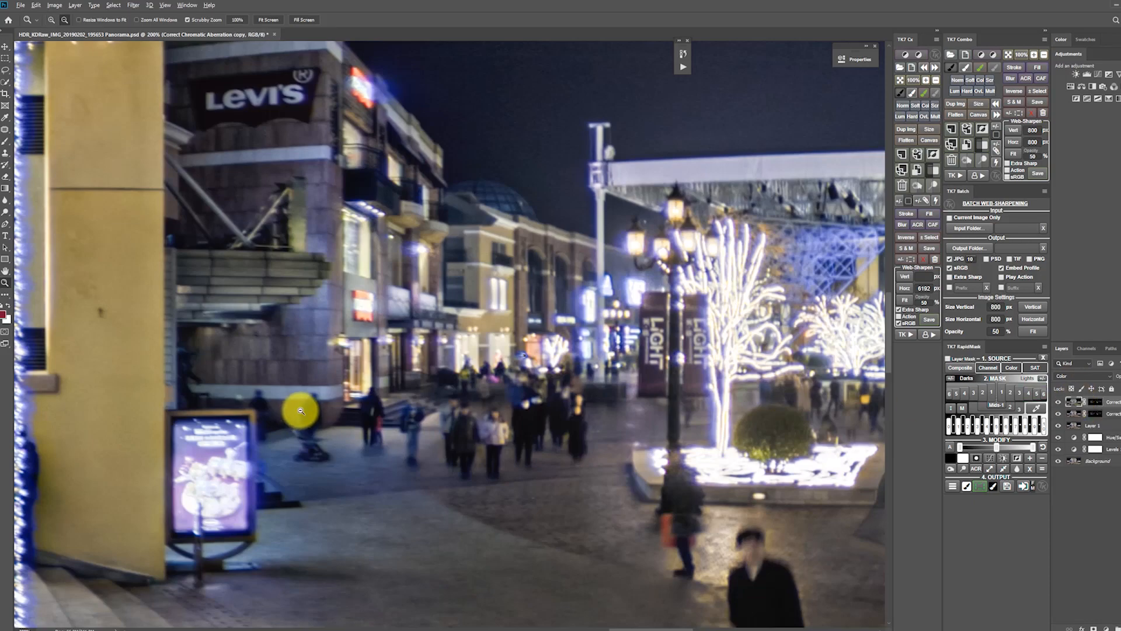
scroll(300, 411, "down", 5)
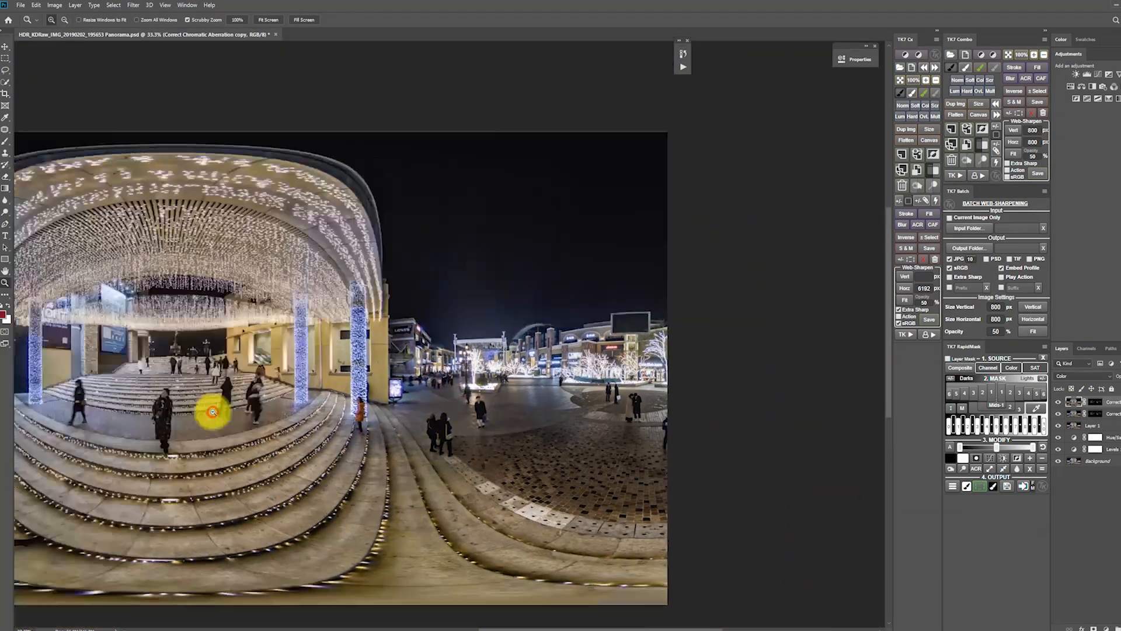
left_click(212, 412, "alt")
left_click(437, 257)
left_click(202, 337)
left_click(180, 346)
left_click(180, 346)
left_click(195, 331)
key("h")
left_click_drag(218, 328, 538, 345)
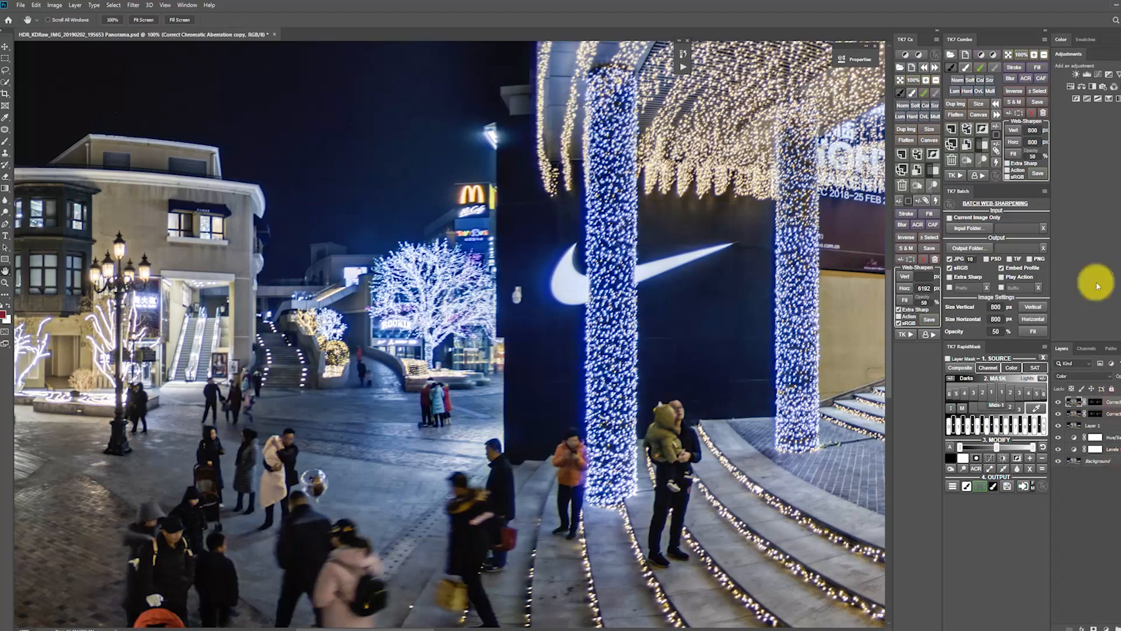
Add a Curves adjustment layer with a gentle S-curve that lifts the highlights slightly and lowers the shadows.
left_click(1096, 76)
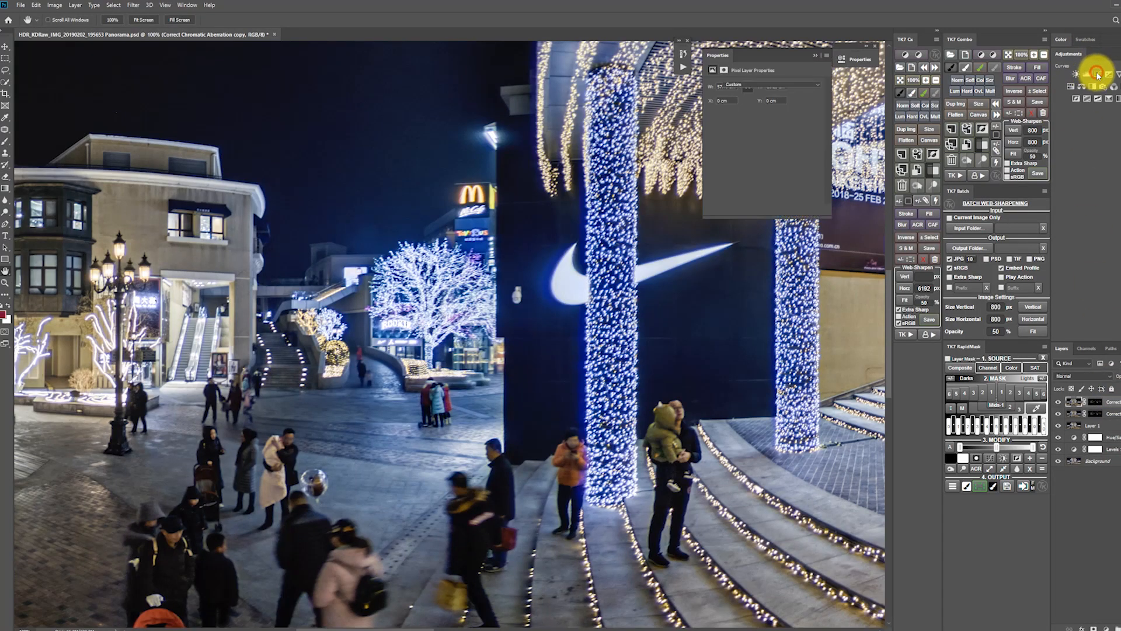
scroll(466, 284, "down", 5)
scroll(466, 284, "up", 2)
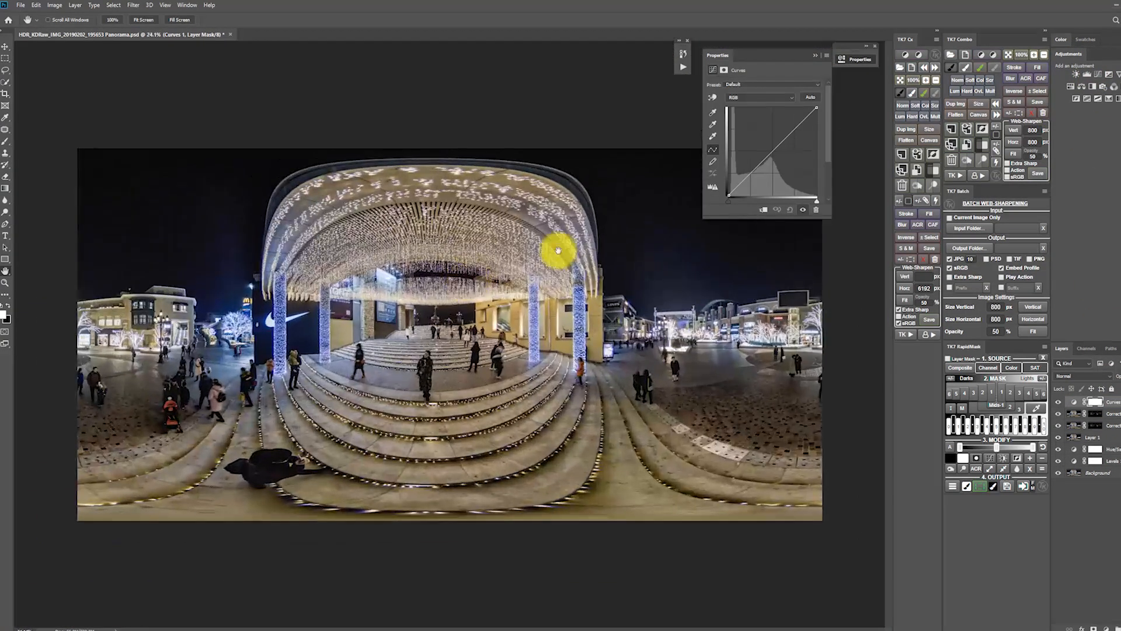
left_click_drag(794, 131, 793, 127)
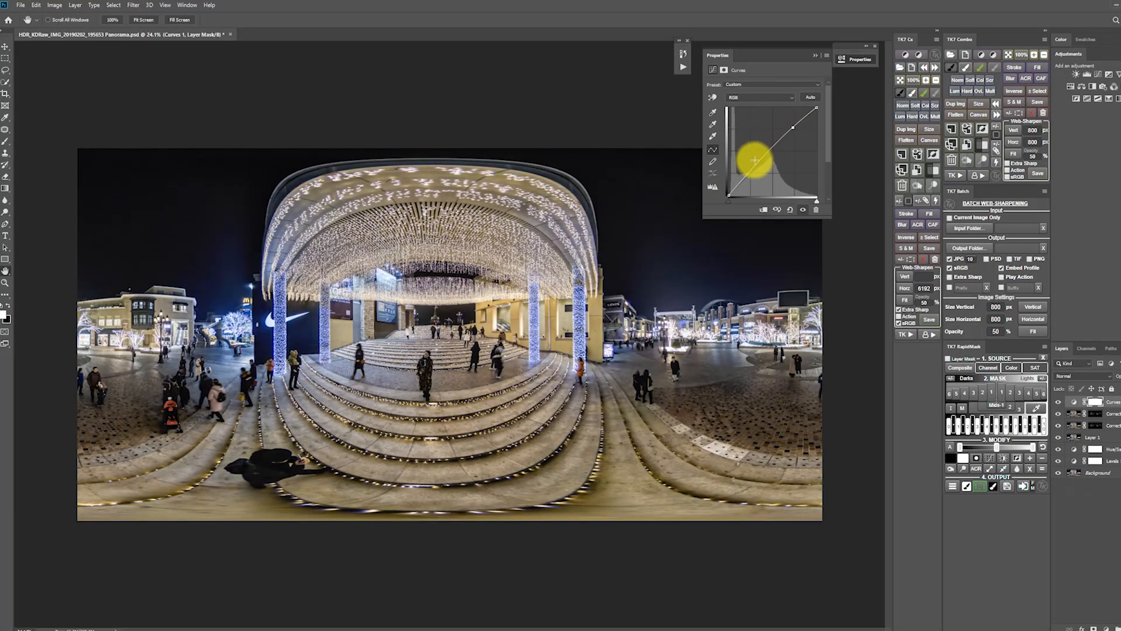
left_click_drag(747, 175, 748, 177)
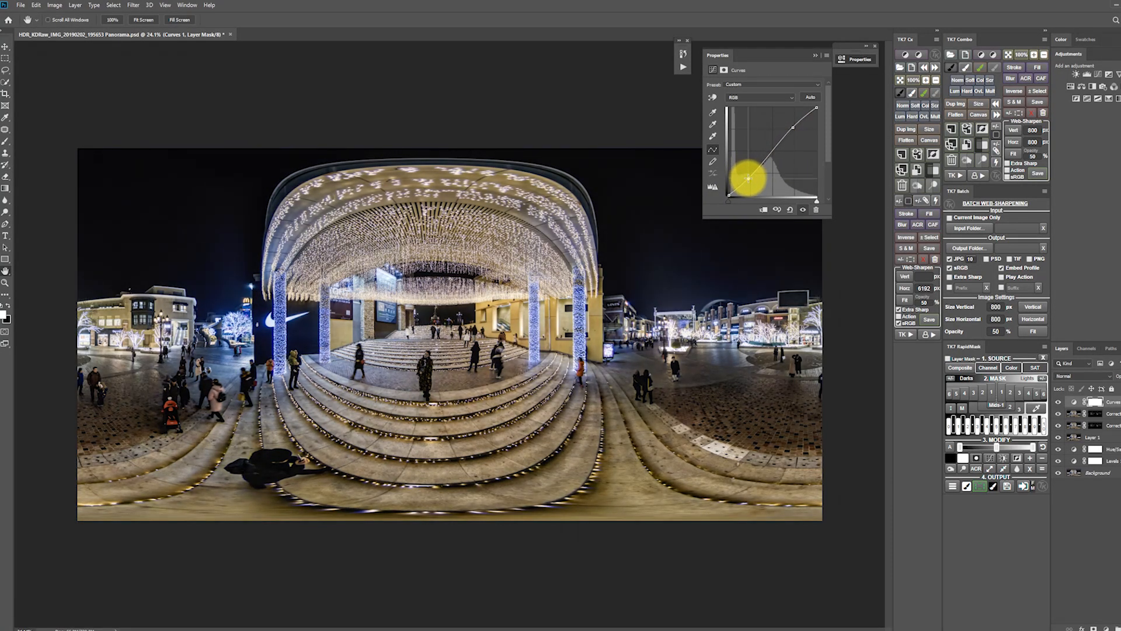
Mask the Curves contrast off the dark figure lying across the lower steps with an enlarged Eraser.
left_click(1095, 402)
key("z")
left_click(260, 478)
left_click(262, 480)
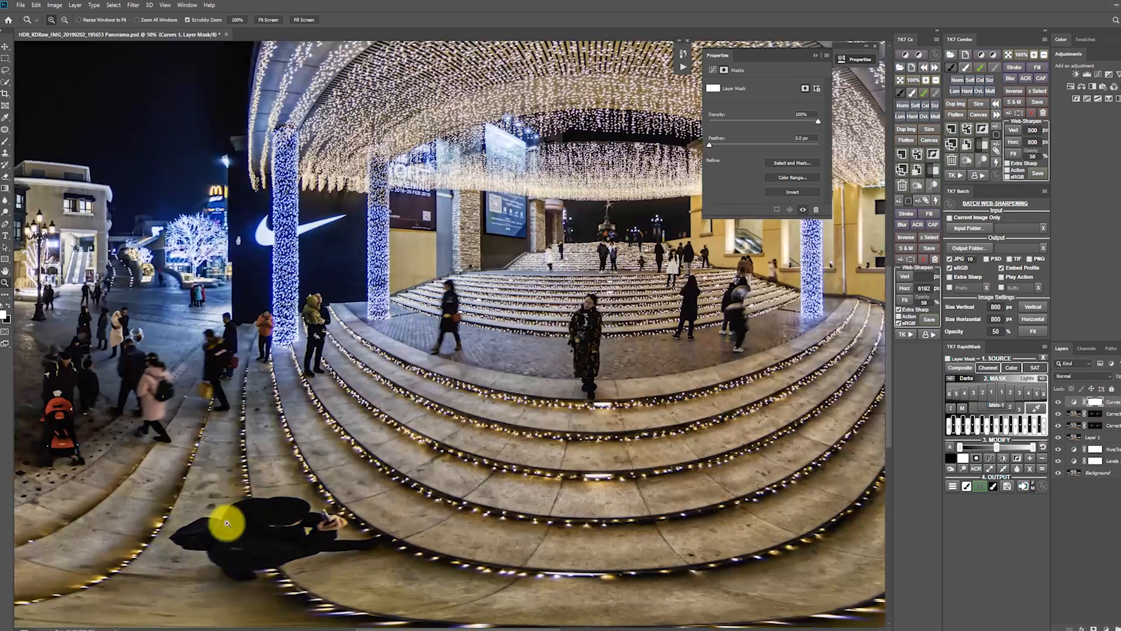
left_click(226, 521)
key("e")
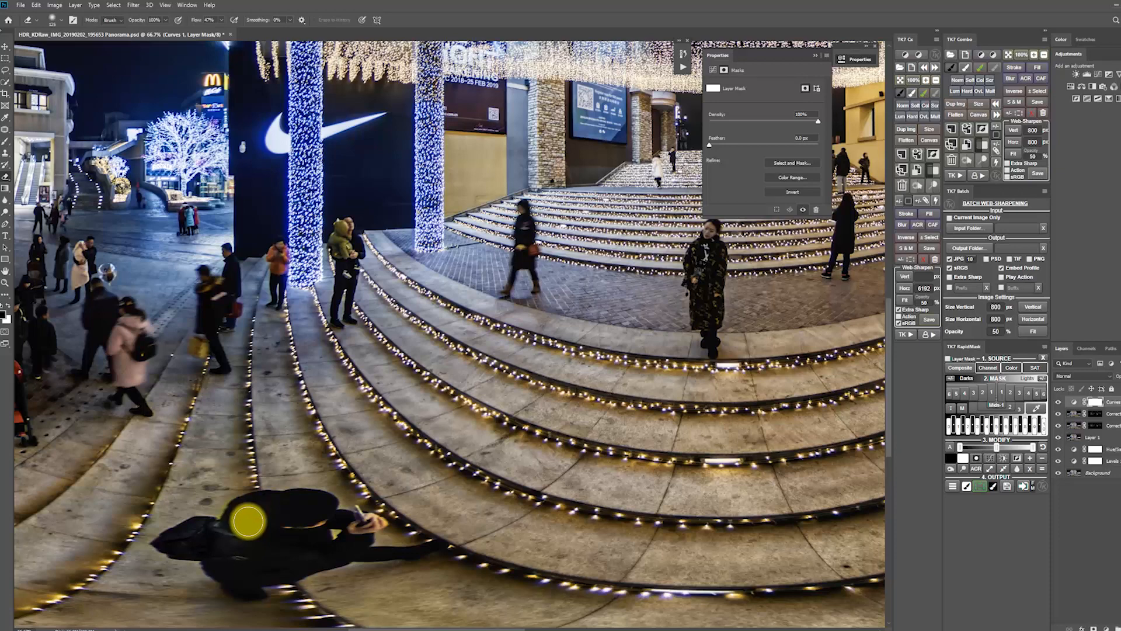
key("bracketright")
key("bracketright")
key("x")
mouse_move(242, 518)
left_mouse_down()
mouse_move(322, 517)
mouse_move(207, 557)
mouse_move(230, 577)
mouse_move(394, 543)
mouse_move(305, 558)
mouse_move(344, 542)
mouse_move(287, 549)
mouse_move(318, 528)
mouse_move(270, 522)
mouse_move(220, 533)
left_mouse_up()
Go over the dark-clothed people on the steps with the Eraser on the Curves mask to preserve their shadow detail.
key("z")
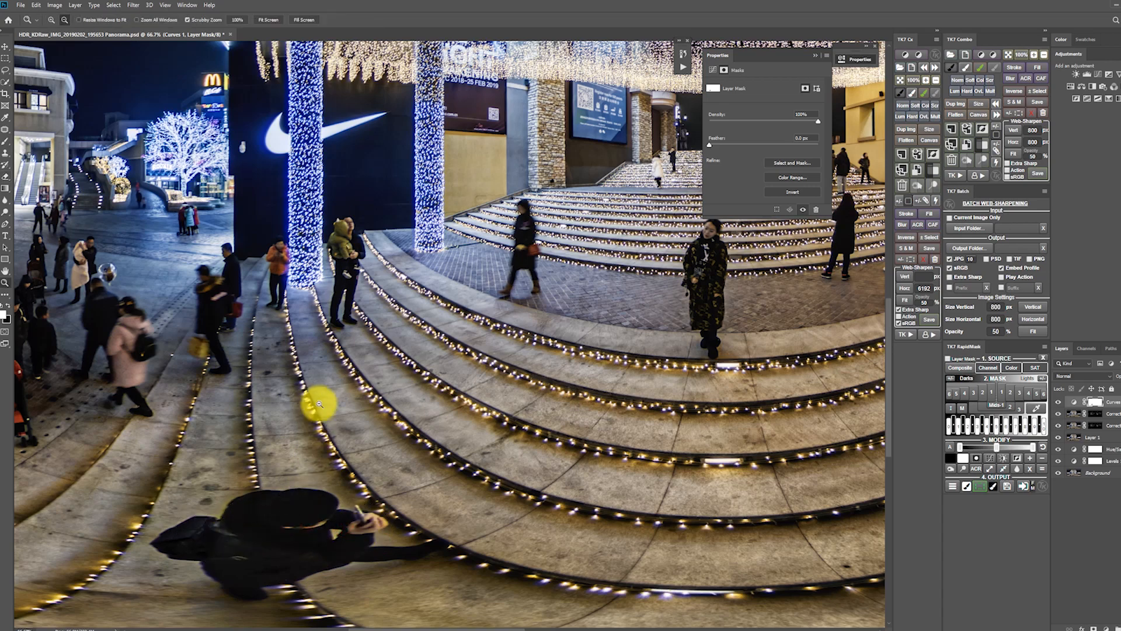
left_click(320, 394, "alt")
left_click(260, 318)
left_click(260, 318)
key("e")
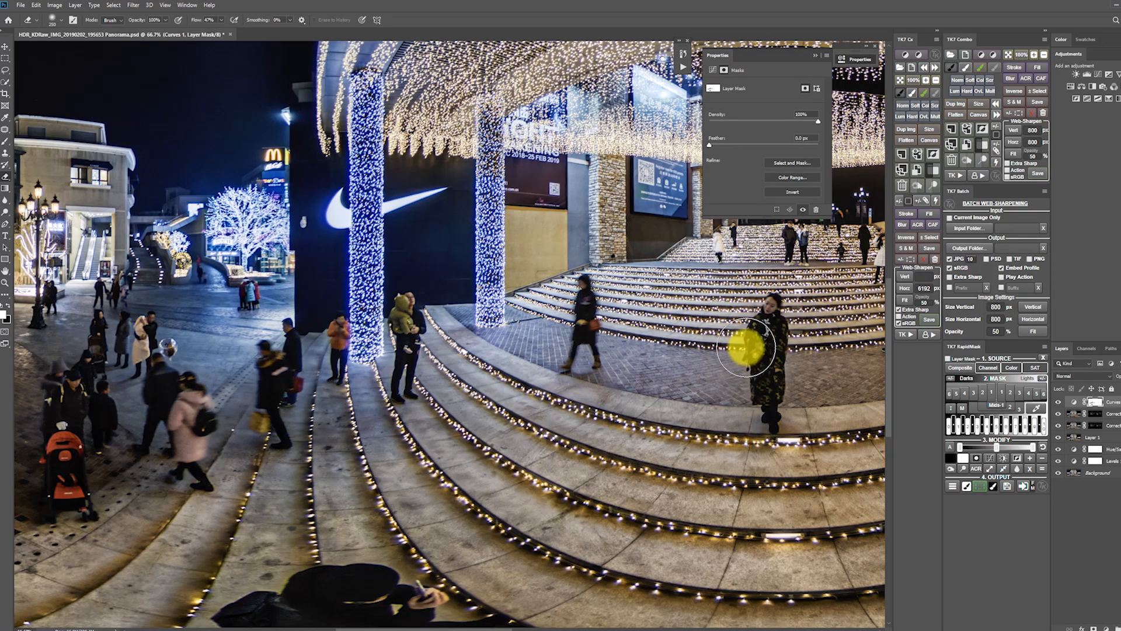
key("space")
left_click_drag(743, 345, 240, 353)
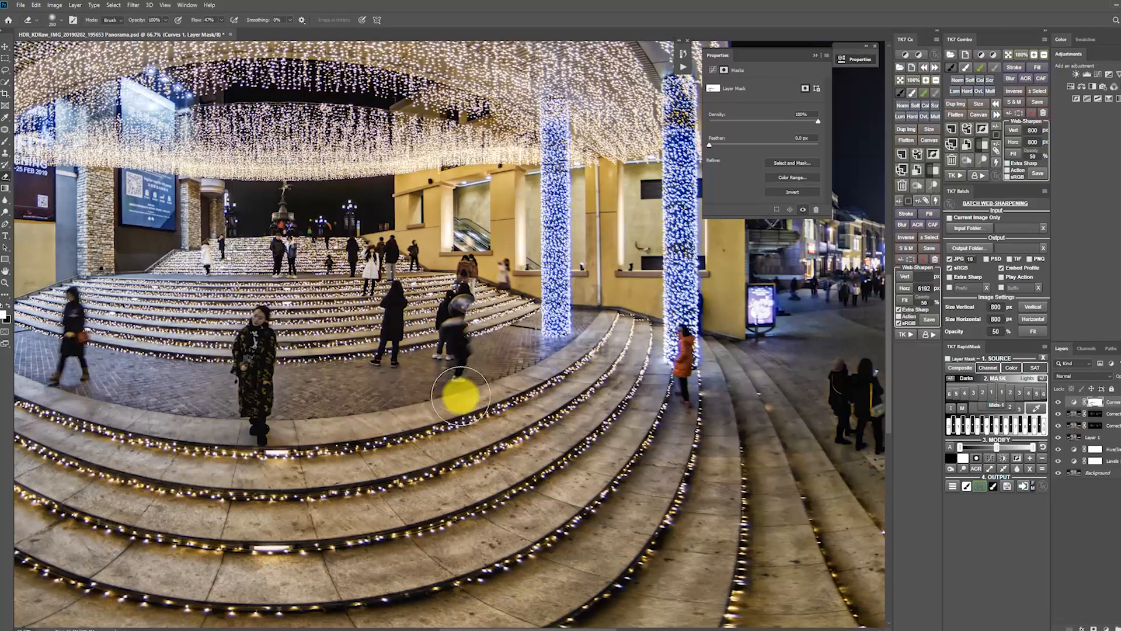
left_click_drag(401, 370, 188, 367)
key("space")
left_click_drag(473, 329, 119, 417)
Load a Lights 4 luminosity mask of Layer 1 as a selection, isolating the brightest lights around the illuminated trees.
key("z")
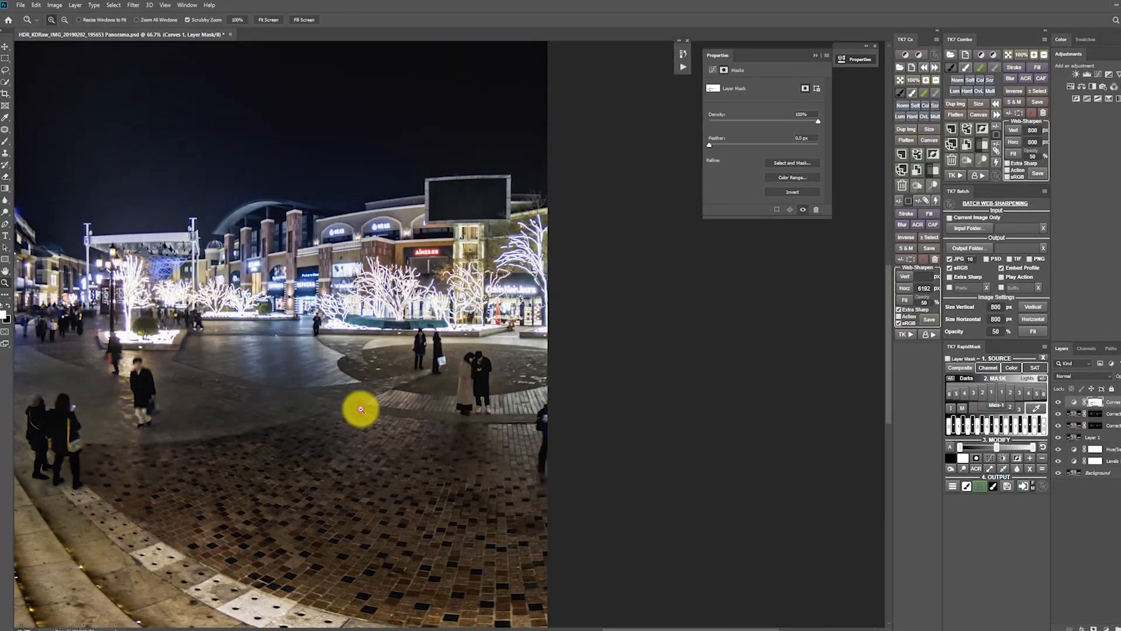
left_click(360, 406, "alt")
left_click_drag(355, 312, 466, 345)
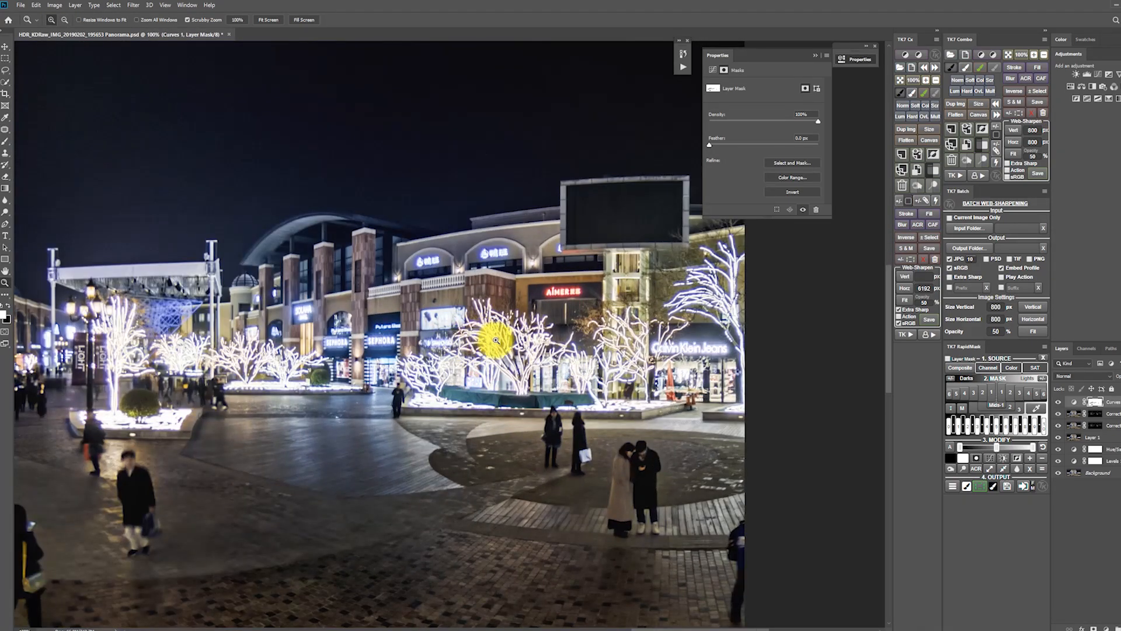
left_click(1113, 403)
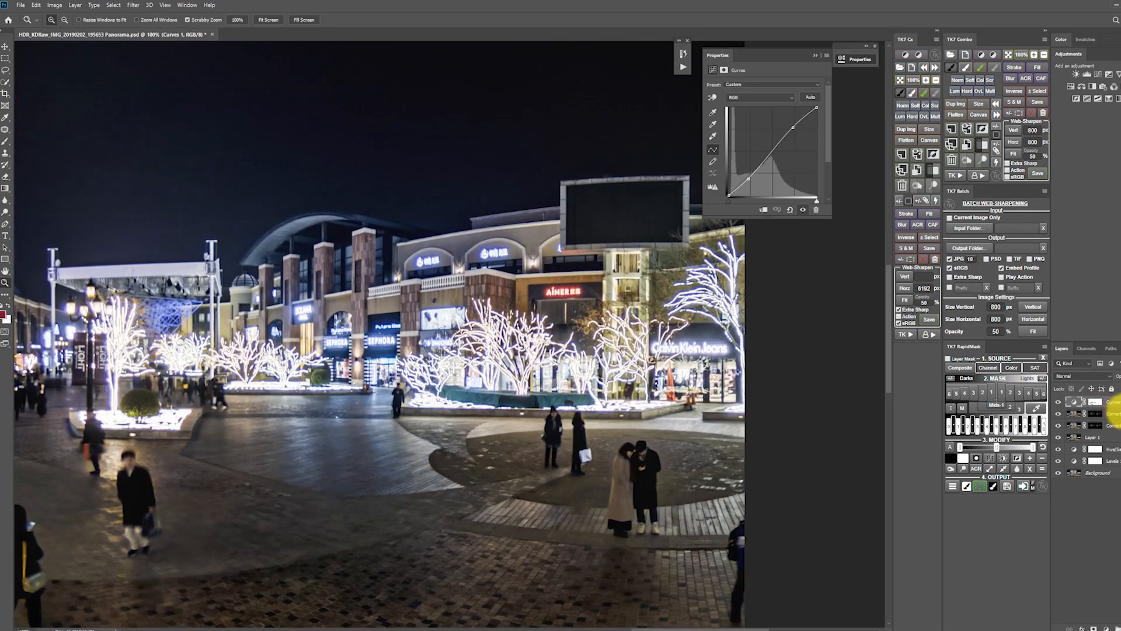
left_click(1110, 438)
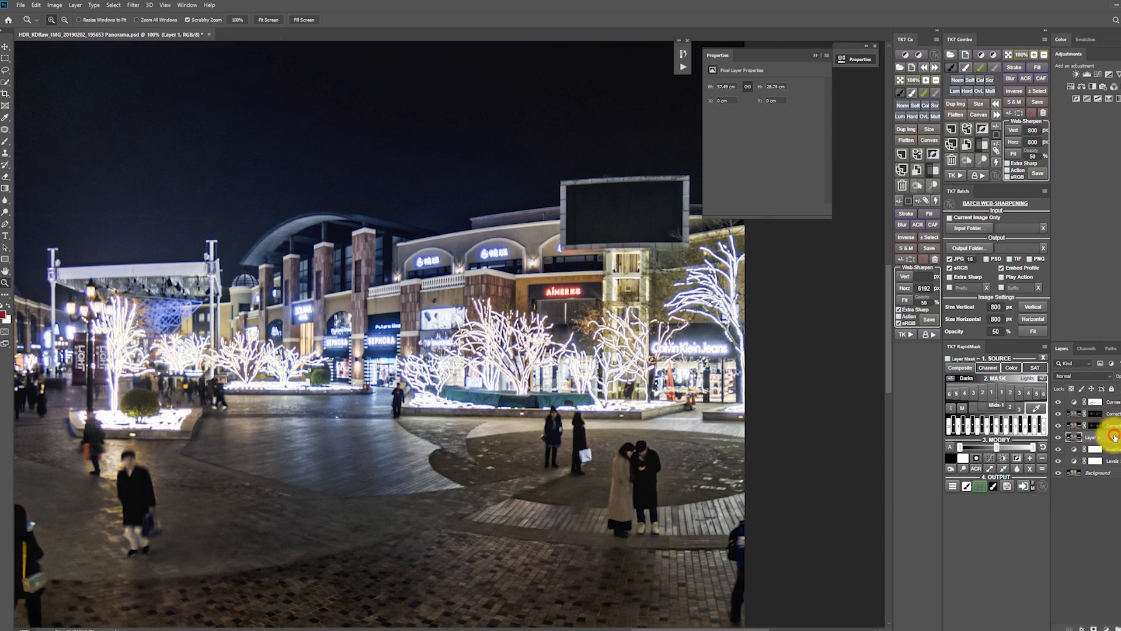
left_click(1036, 406)
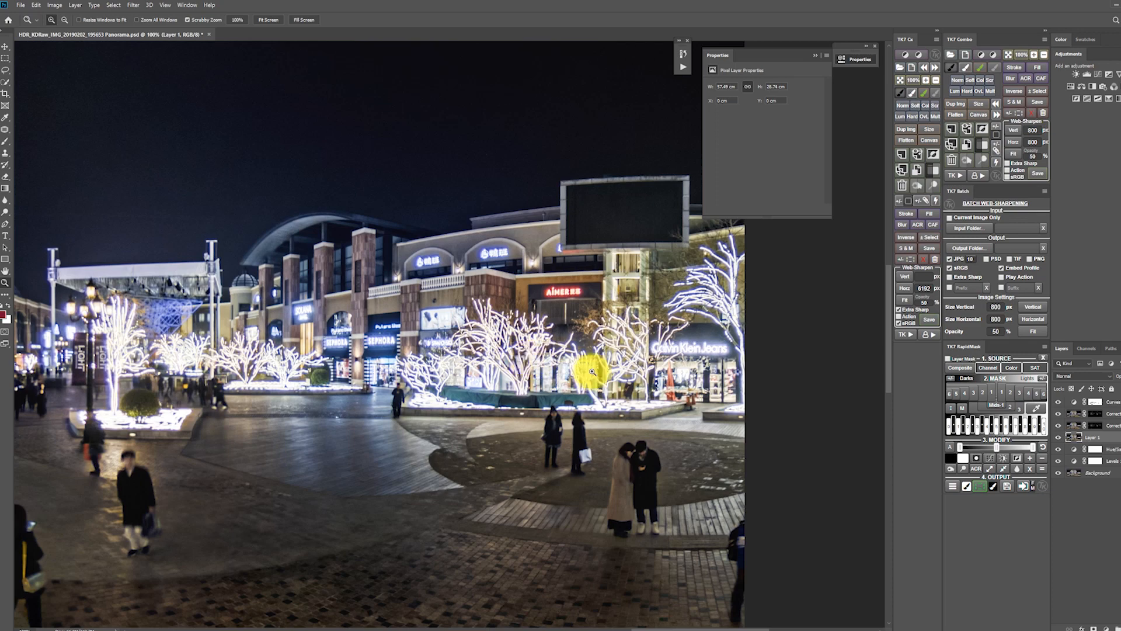
left_click(1037, 394)
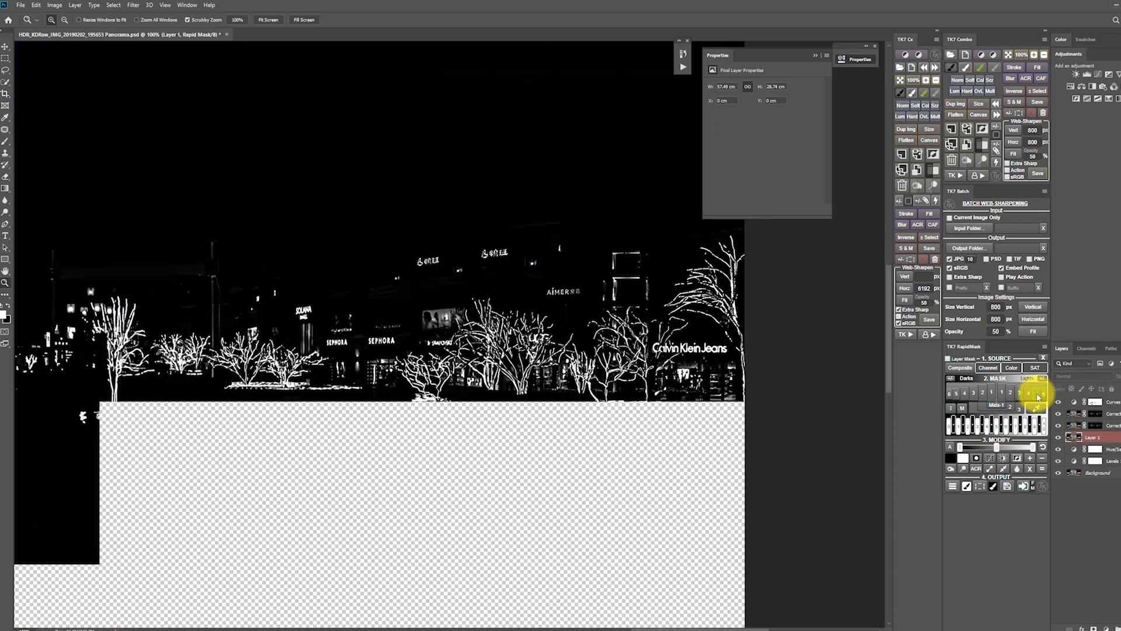
left_click(1030, 396)
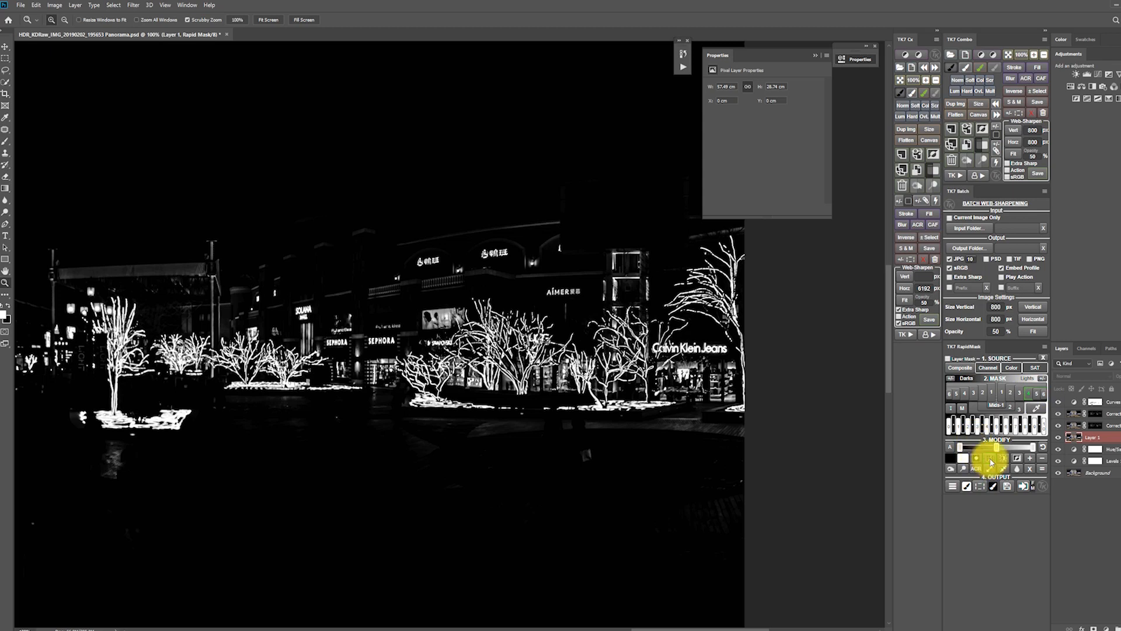
left_click(979, 486)
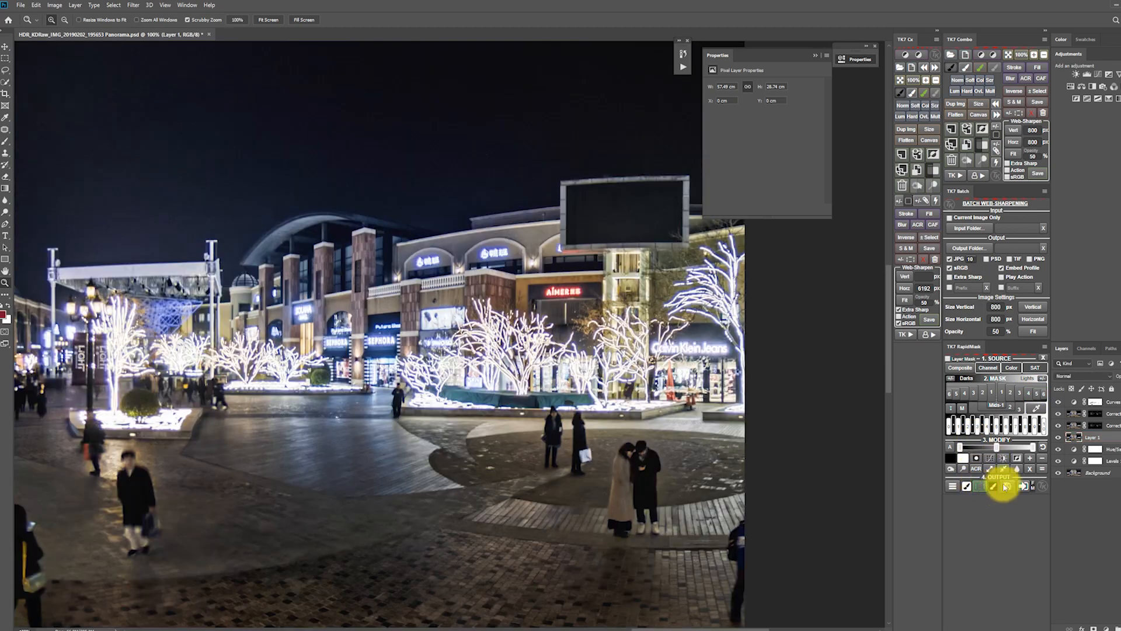
Add a Levels adjustment layer masked by the bright-lights selection, with midtones at 0.28 and the black input at 52.
left_click(1088, 76)
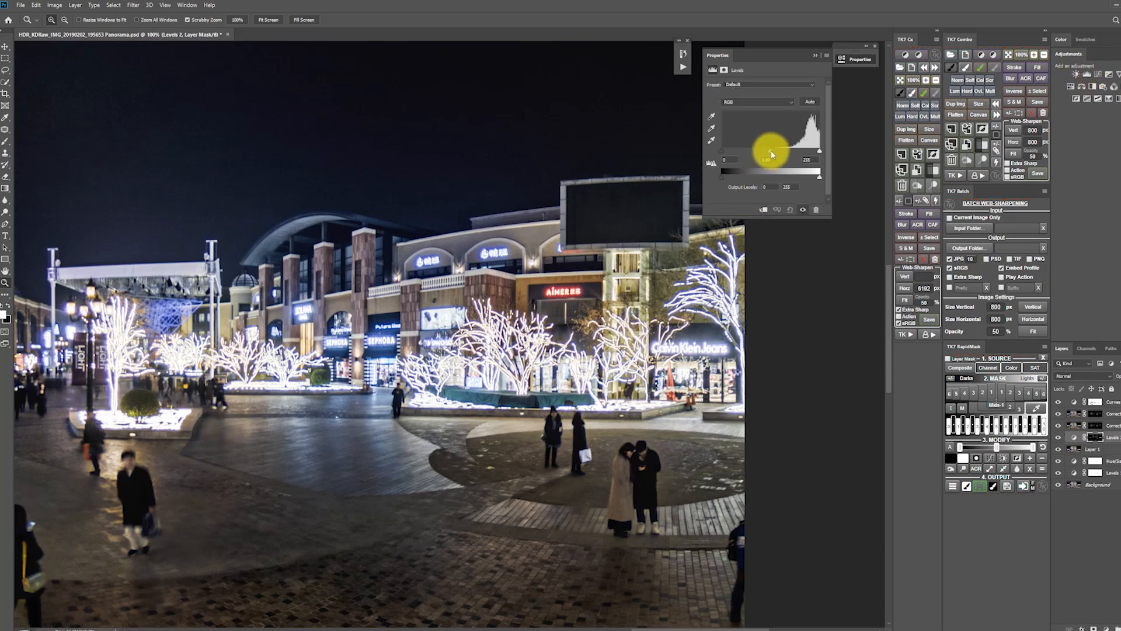
left_click_drag(771, 150, 795, 151)
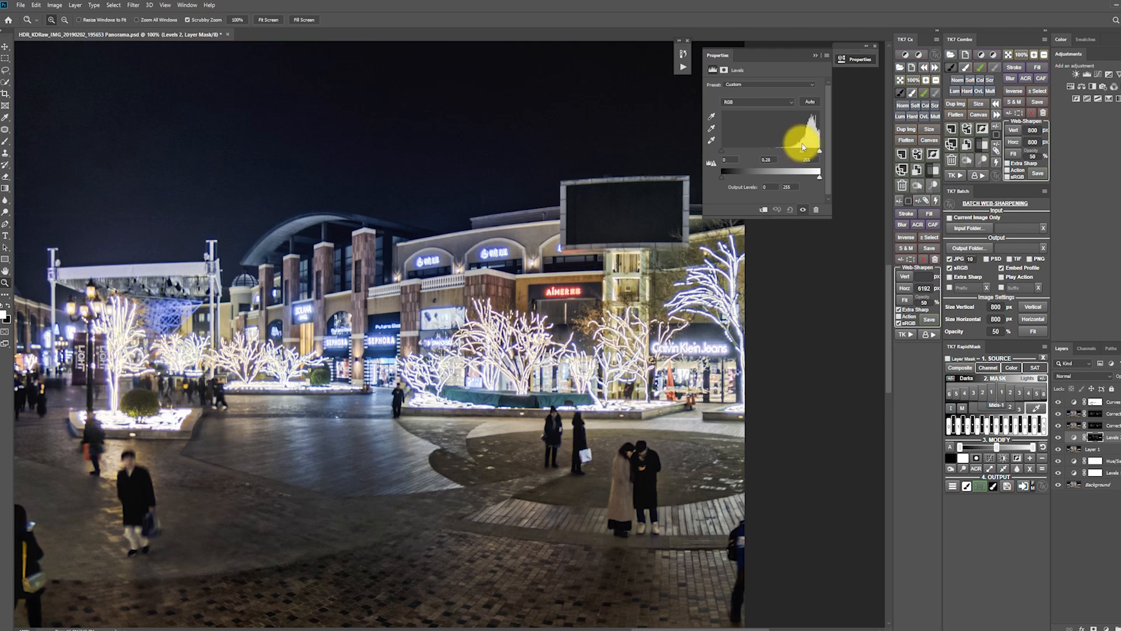
left_click_drag(722, 153, 741, 151)
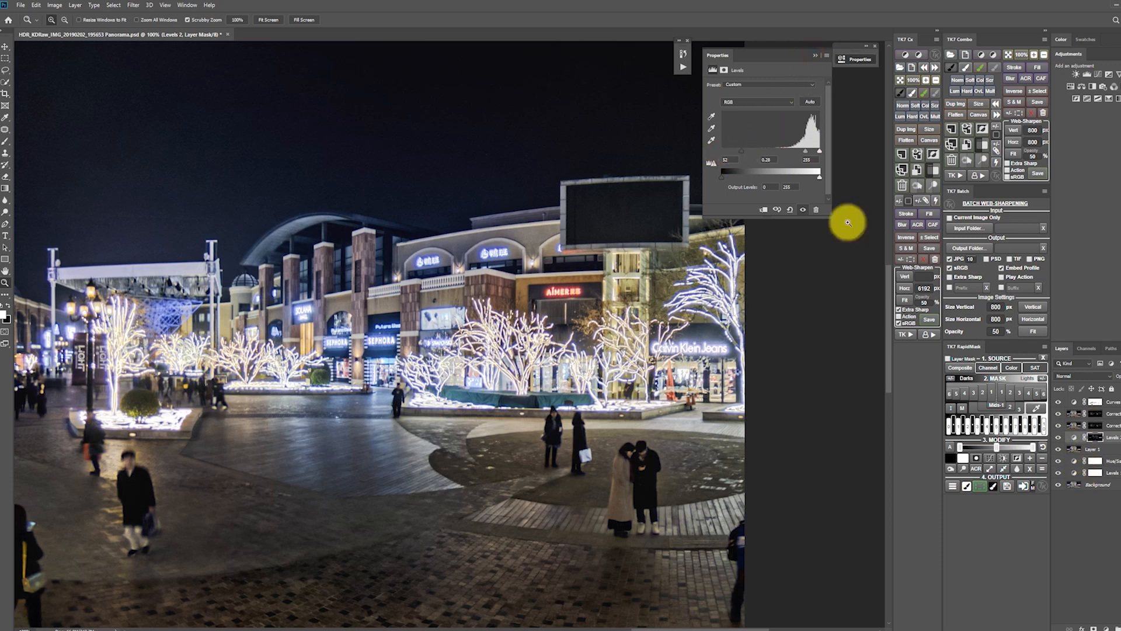
Compare the illuminated trees with and without the masked Levels adjustment.
left_click(1059, 438)
left_click(1059, 438)
left_click(1059, 437)
left_click(1059, 437)
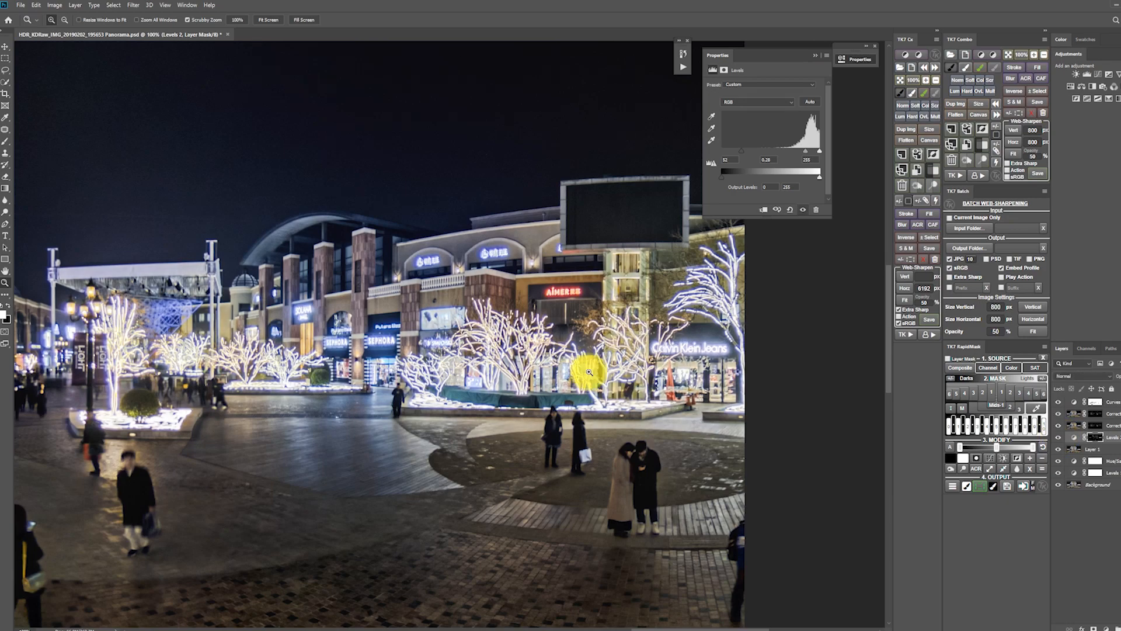
Check the whole panorama and compare the entrance canopy's lights with and without the Levels adjustment.
left_click(515, 358, "alt")
left_click(516, 359, "alt")
left_click(515, 359, "alt")
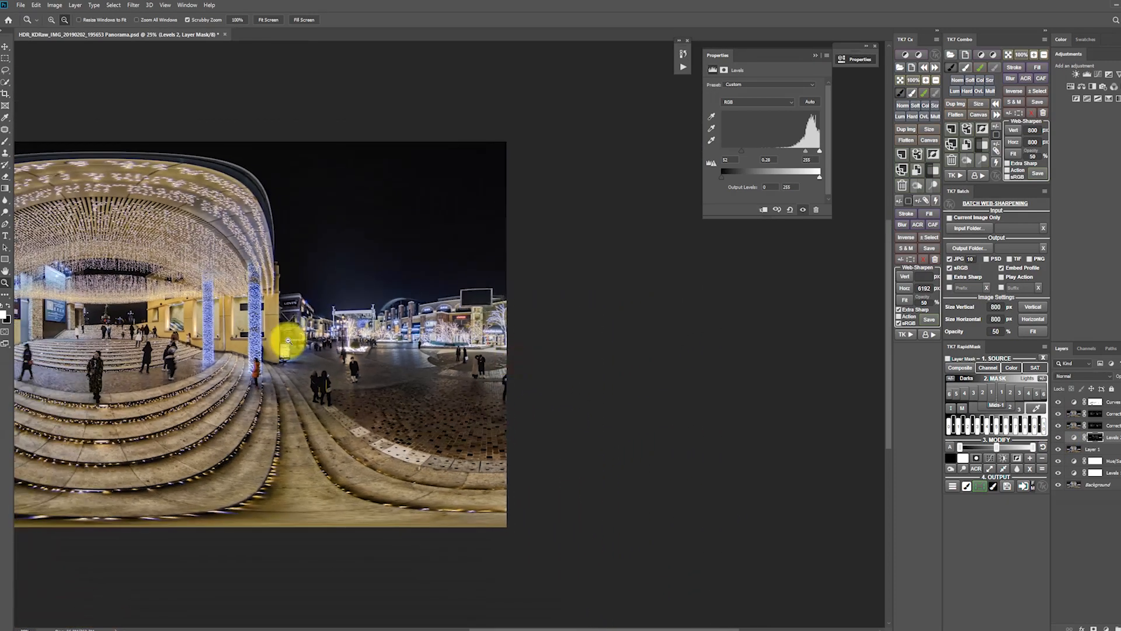
left_click(267, 335, "alt")
left_click(296, 265)
left_click(296, 265)
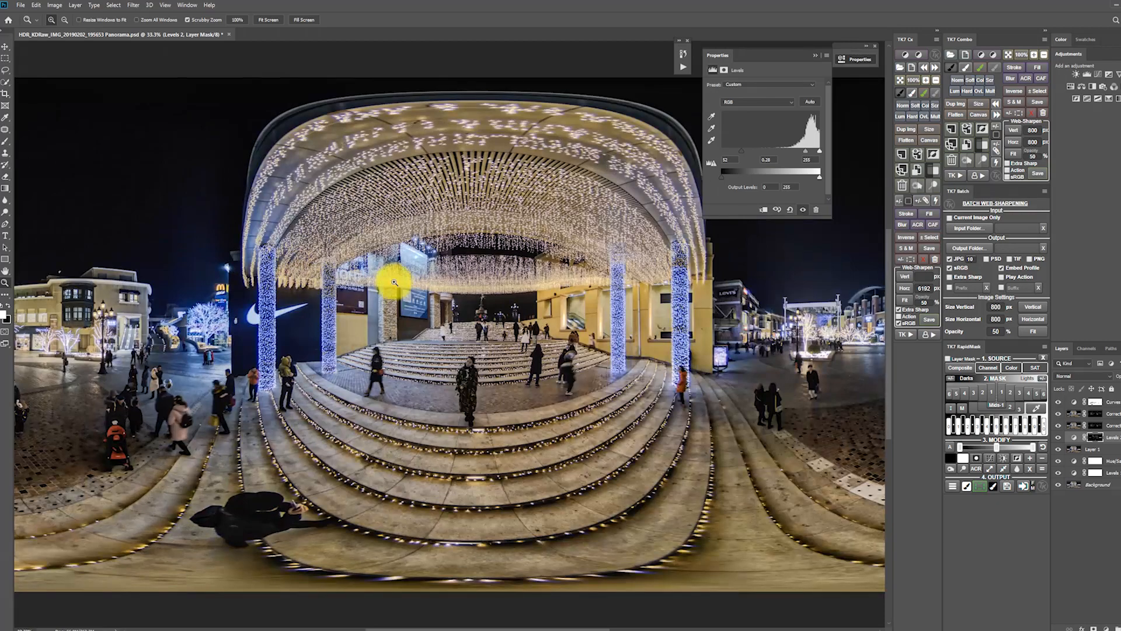
left_click(387, 284)
left_click(480, 292)
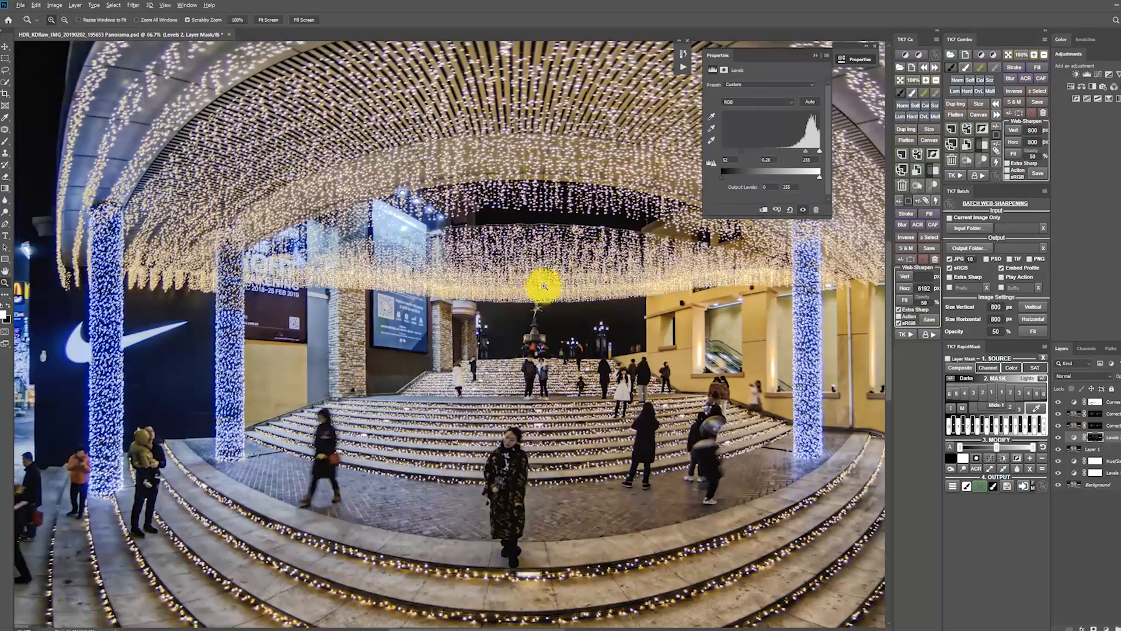
left_click(1059, 437)
left_click(1058, 438)
left_click(1058, 438)
left_click(1058, 437)
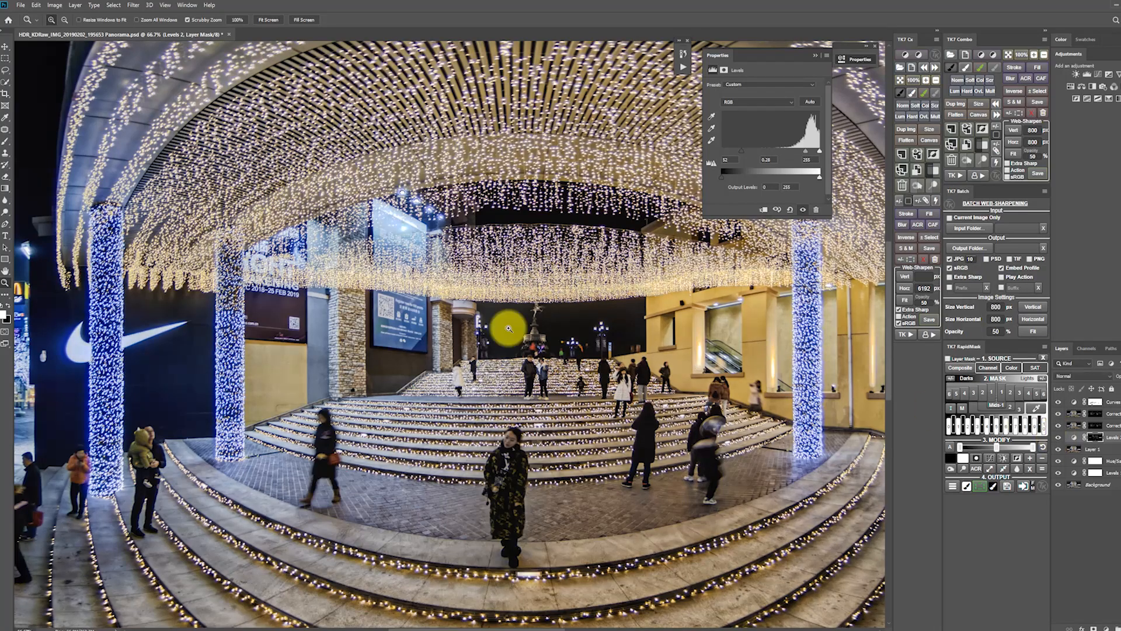
left_click_drag(614, 359, 513, 350)
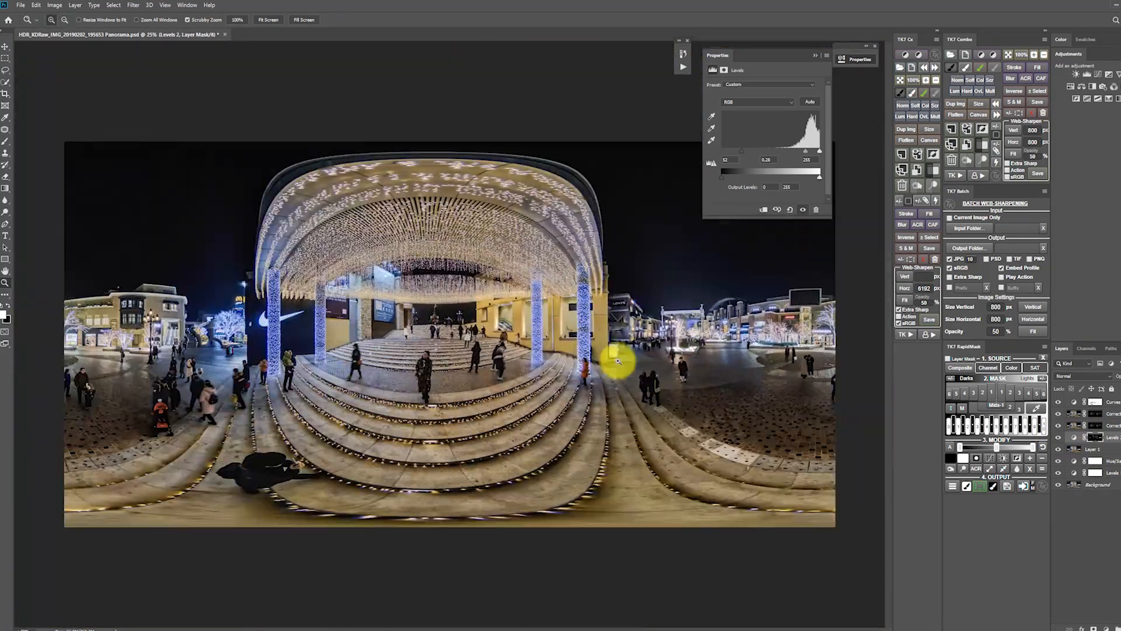
Save the panorama as a JPEG named HDR_KDRaw_IMG_20190202_195653 Panorama in the KDRaw folder at quality 12 (Maximum).
left_click(1110, 401)
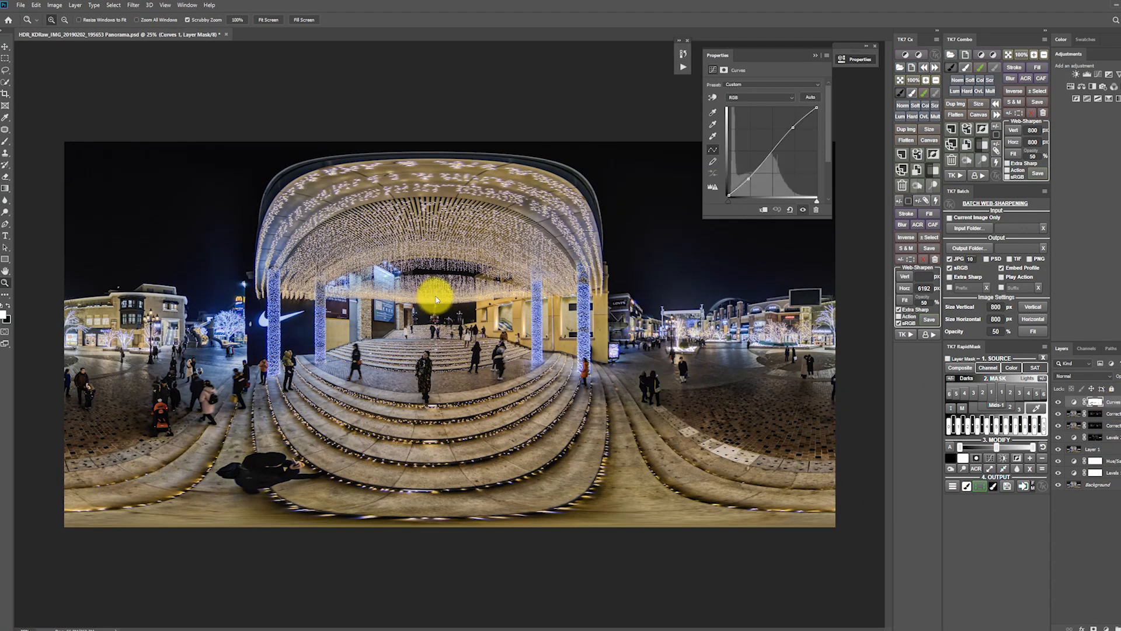
key("ctrl+shift+s")
left_click(200, 292)
left_click(122, 371)
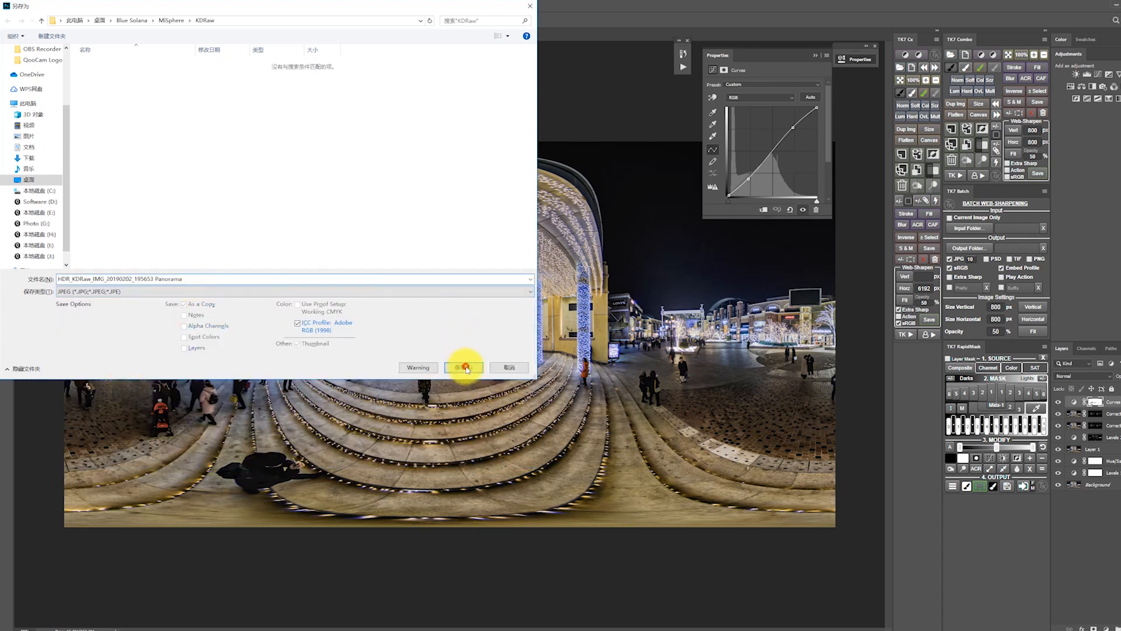
left_click(465, 366)
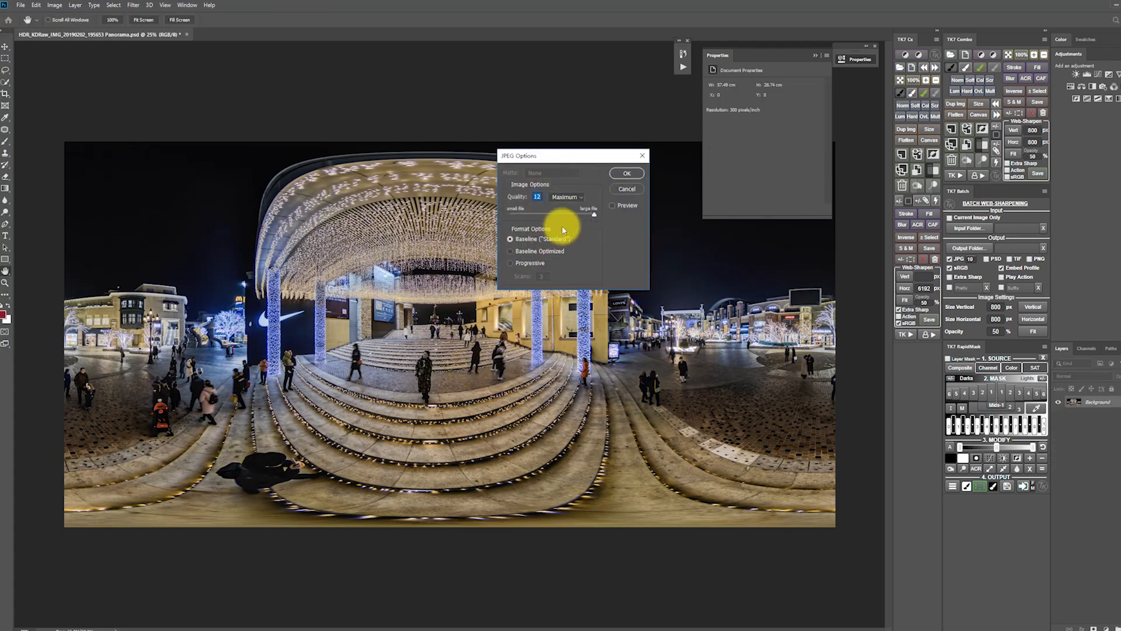
left_click(635, 174)
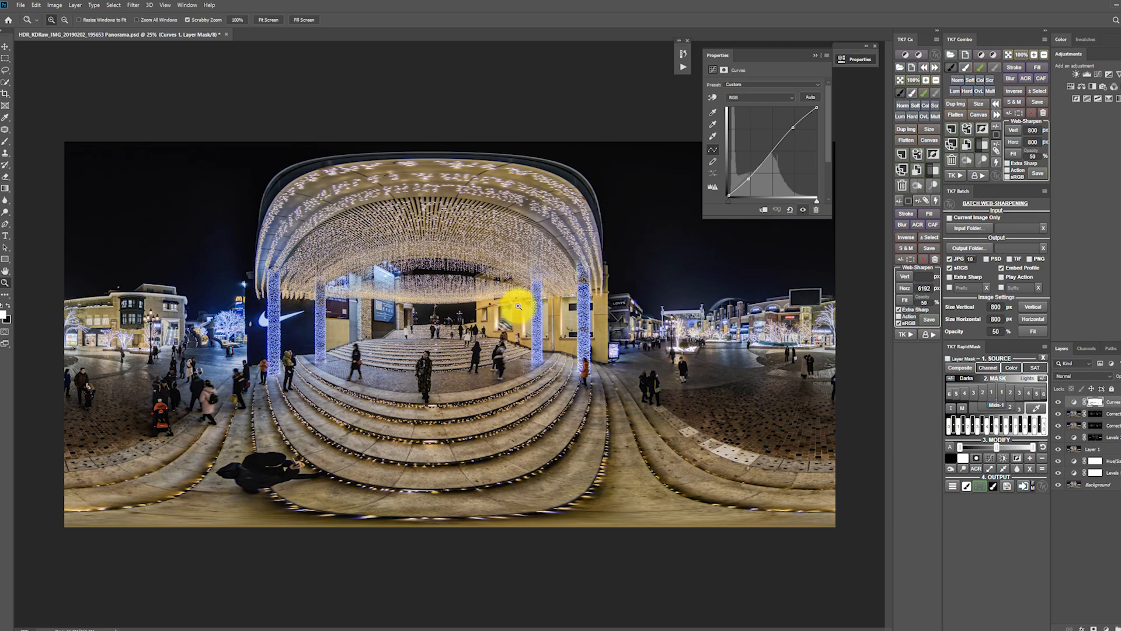
Switch to Bridge, pick the exported panorama JPG and load it into GoPro VR Player.
left_click(1080, 6)
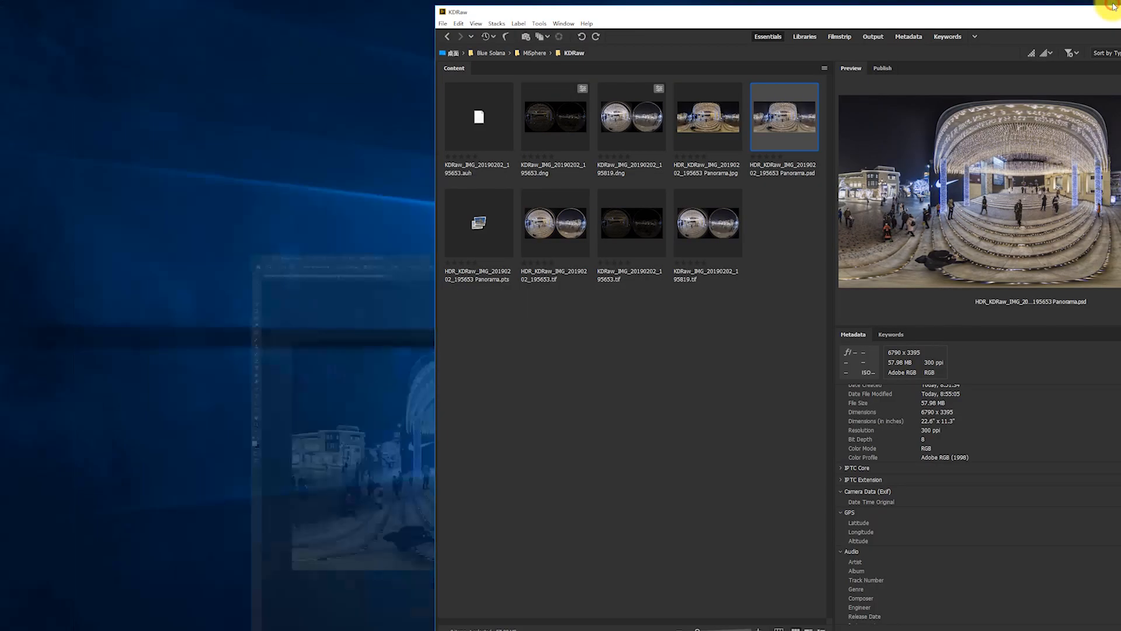
left_click(703, 107)
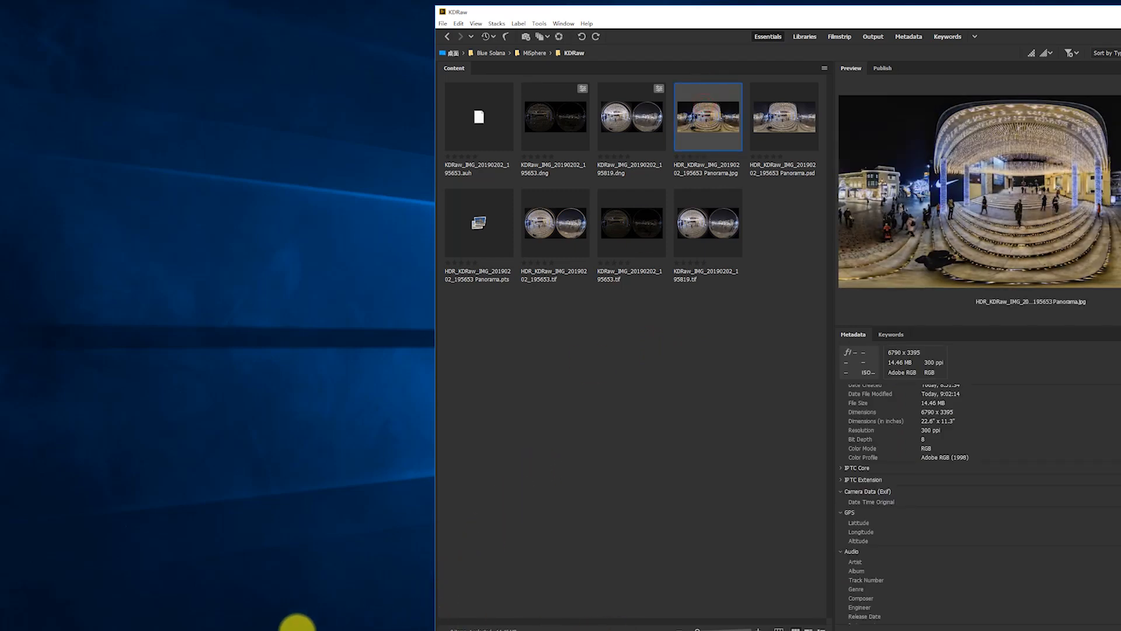
left_click(496, 630)
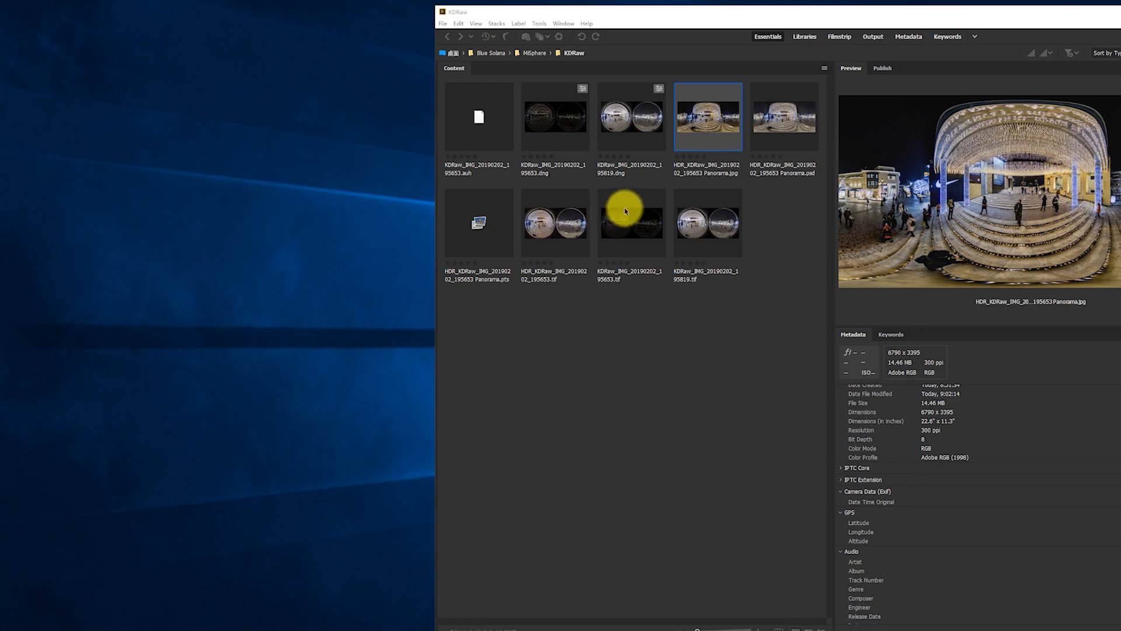
left_click_drag(601, 10, 647, 13)
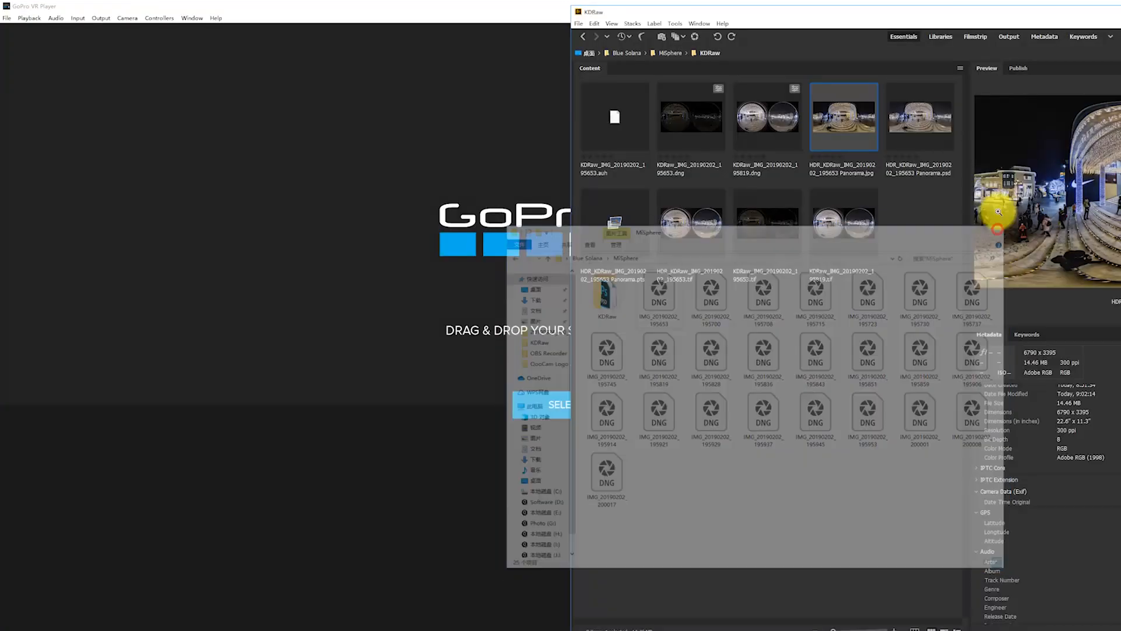
left_click_drag(818, 117, 420, 169)
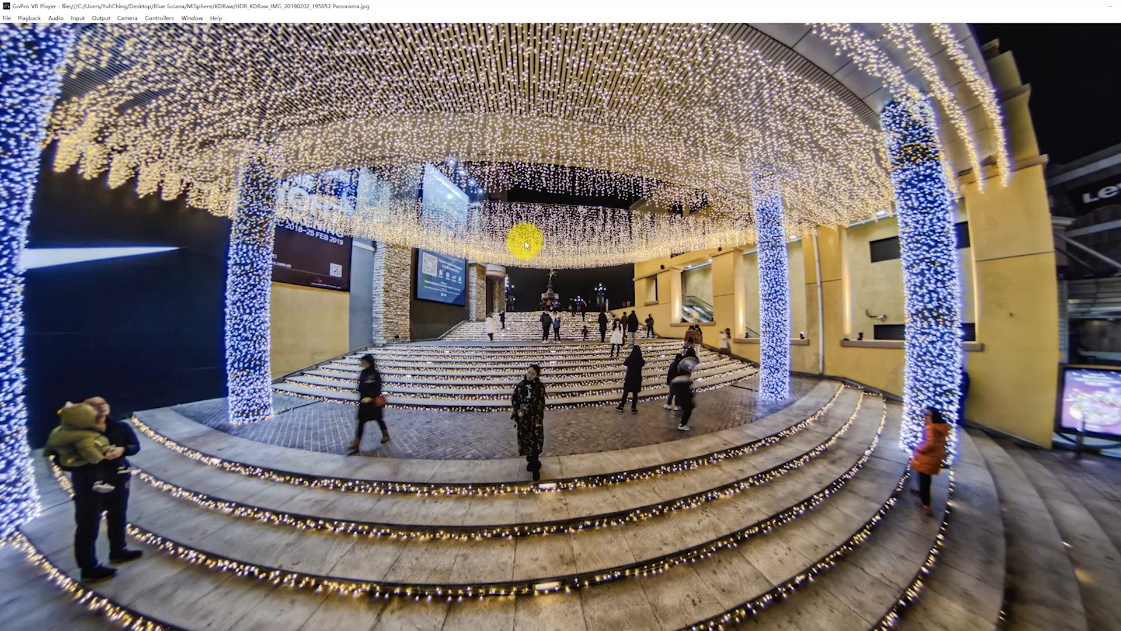
Examine the 360° panorama in the VR player, looking over the canopy, light-wrapped columns and steps at different zooms.
scroll(524, 244, "down", 4)
scroll(524, 244, "up", 2)
scroll(524, 244, "down", 2)
left_click_drag(525, 246, 597, 344)
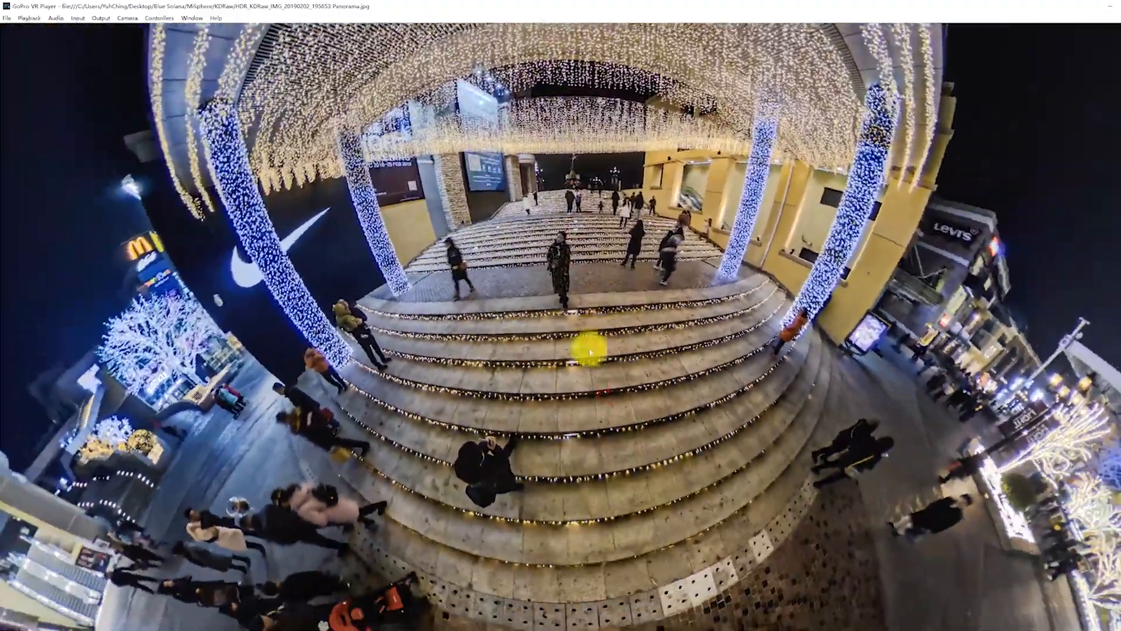
scroll(576, 369, "up", 6)
scroll(576, 369, "down", 7)
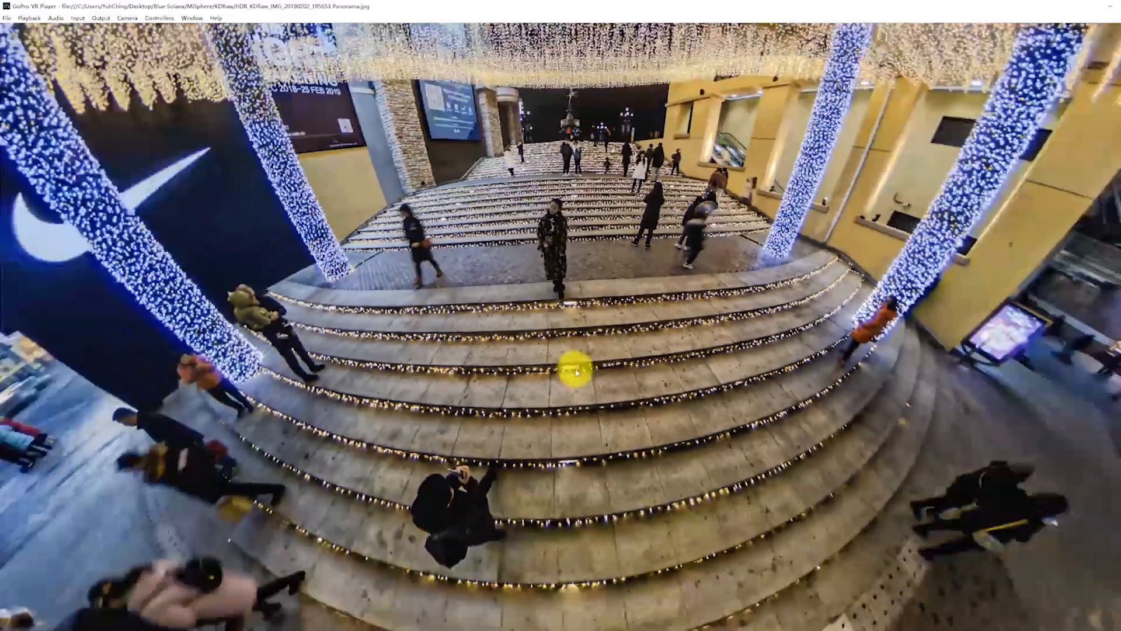